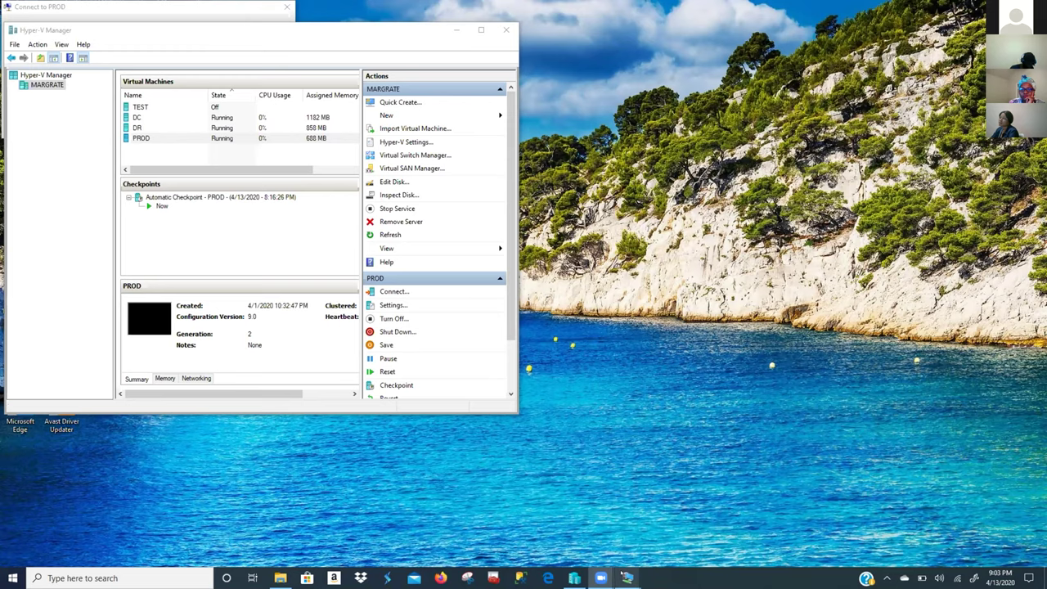
- Connect to the PROD VM at 1400 by 1050 and bring its connection window forward
mouse_move(626, 576)
click(638, 534)
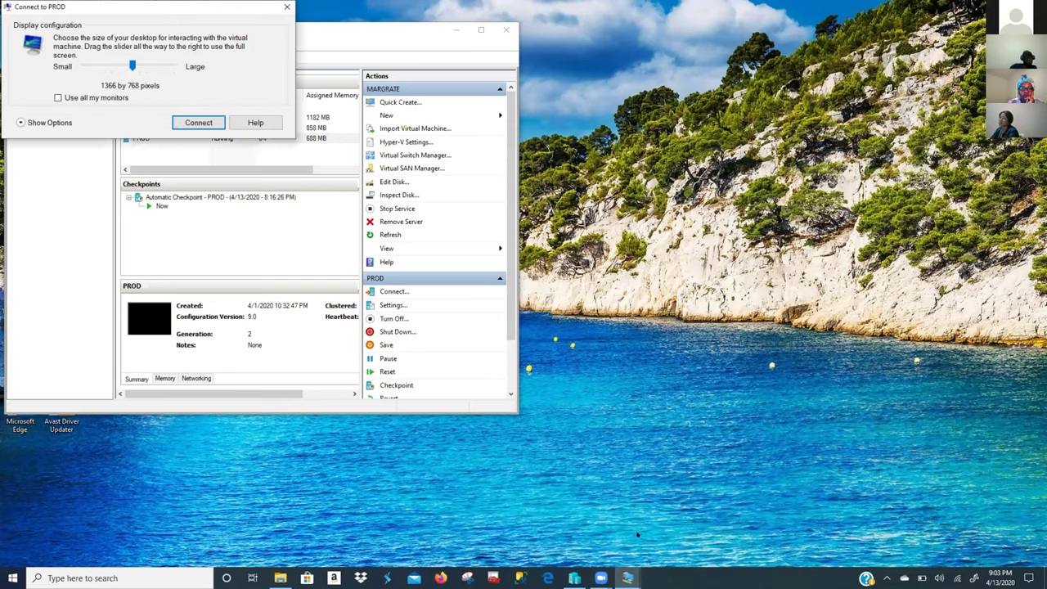
drag(132, 65, 145, 66)
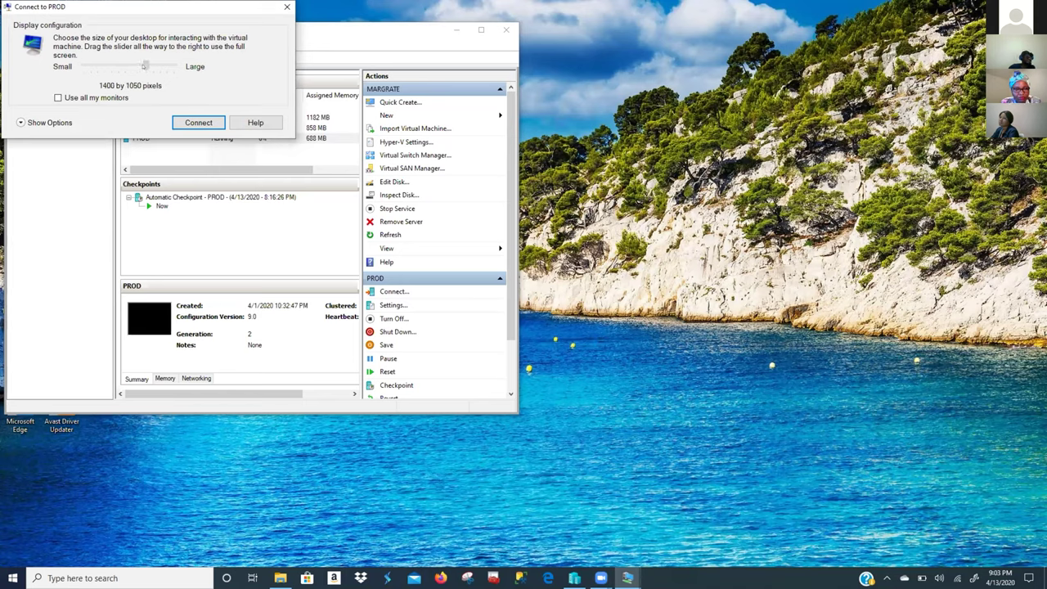
click(198, 122)
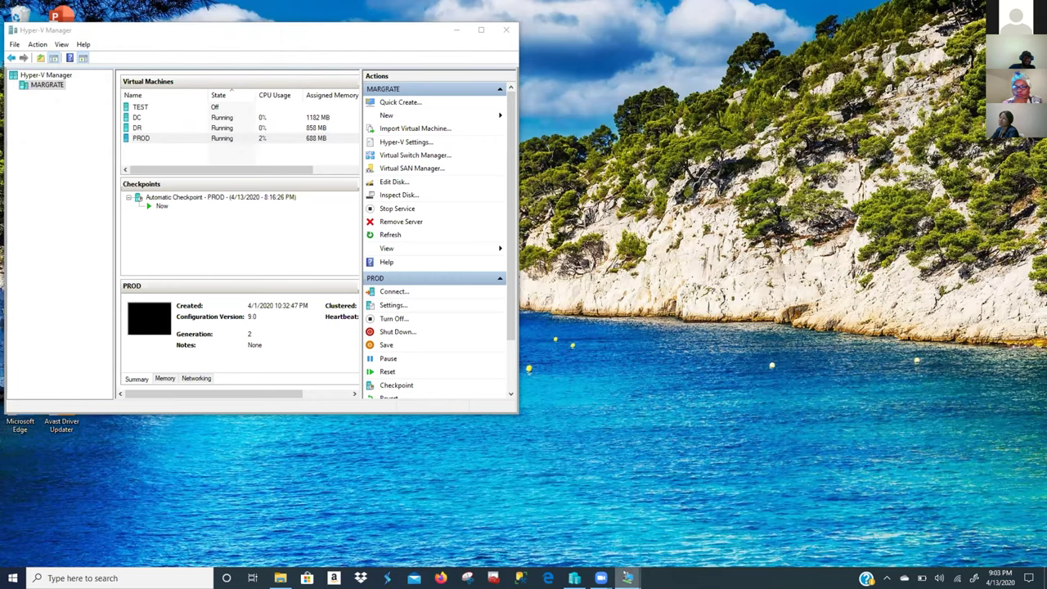
mouse_move(628, 578)
click(697, 528)
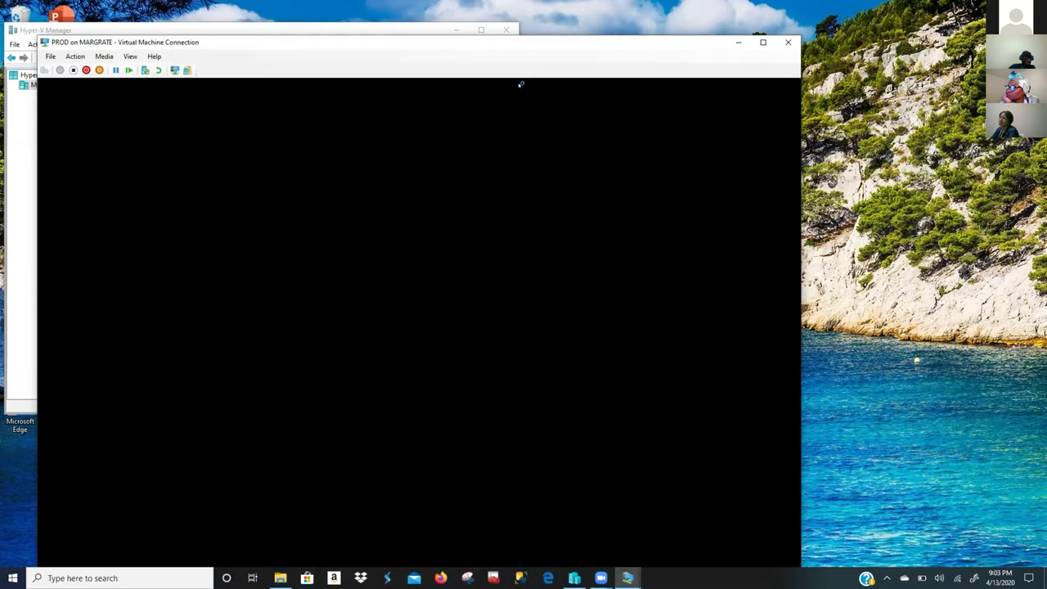
- Show the PROD session full screen and sign in with the account password
click(762, 41)
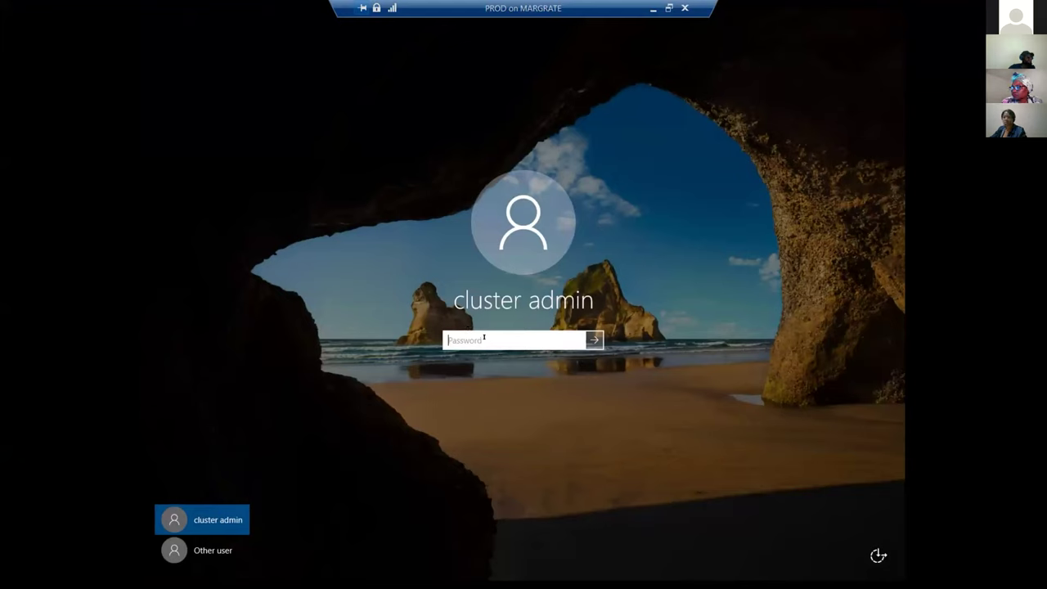
key(Caps_Lock)
text(p•••••••)
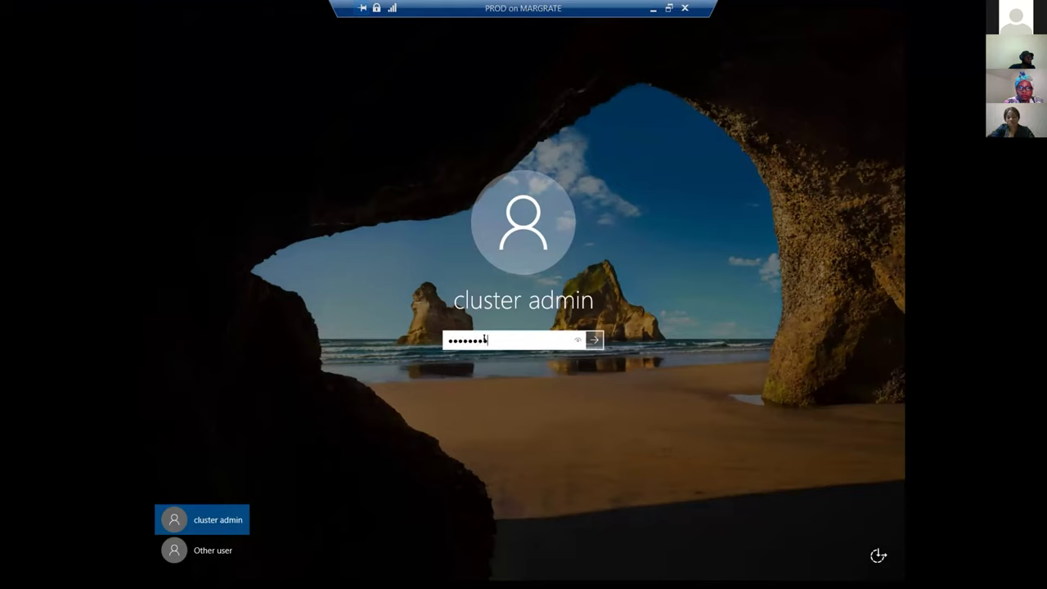
text(•)
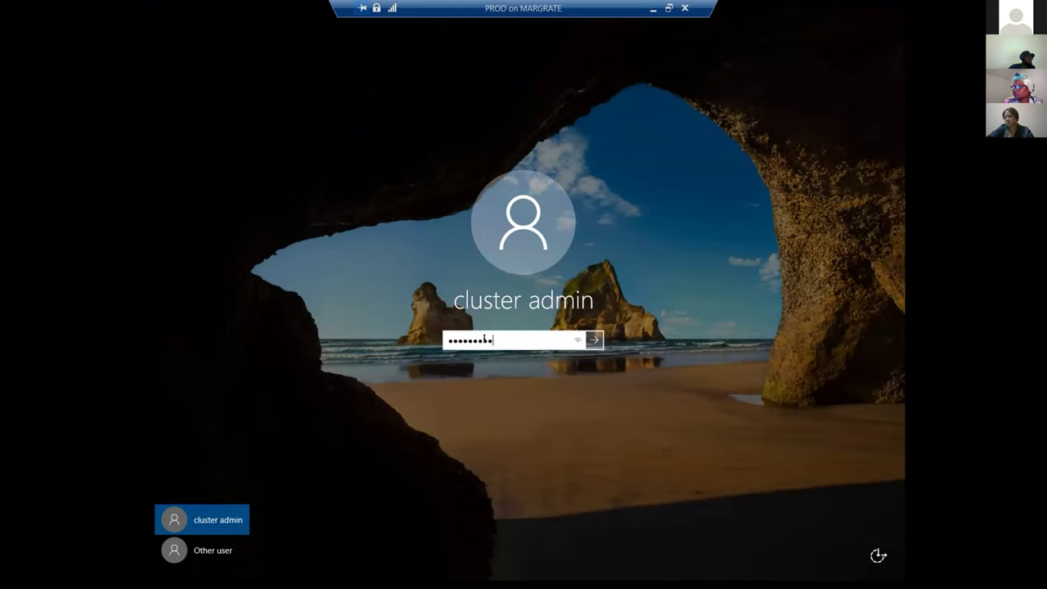
key(Return)
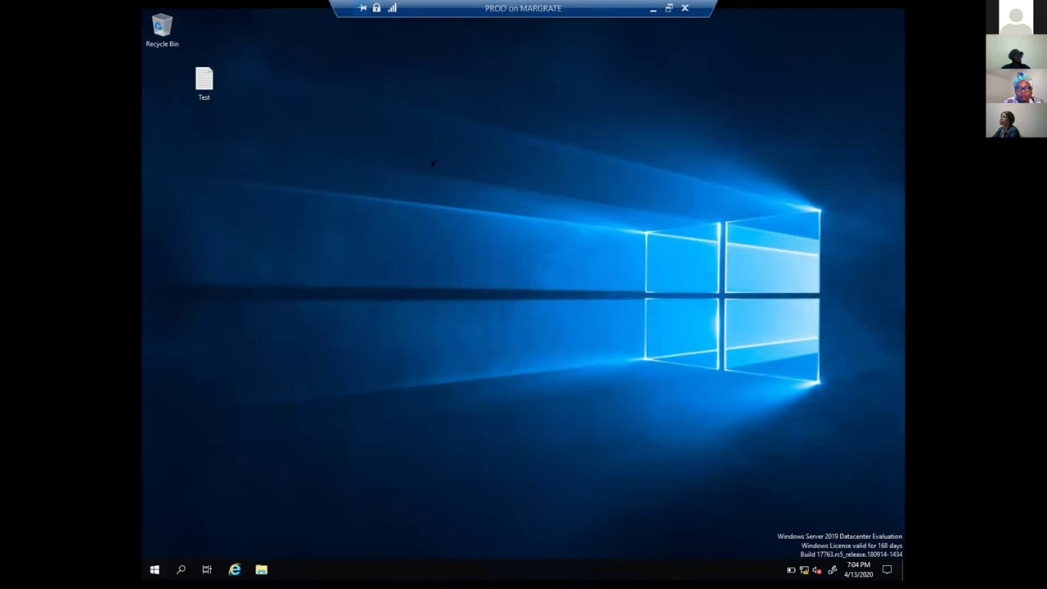
- Return PROD to a window, start Server Manager and open its Tools menu
click(669, 8)
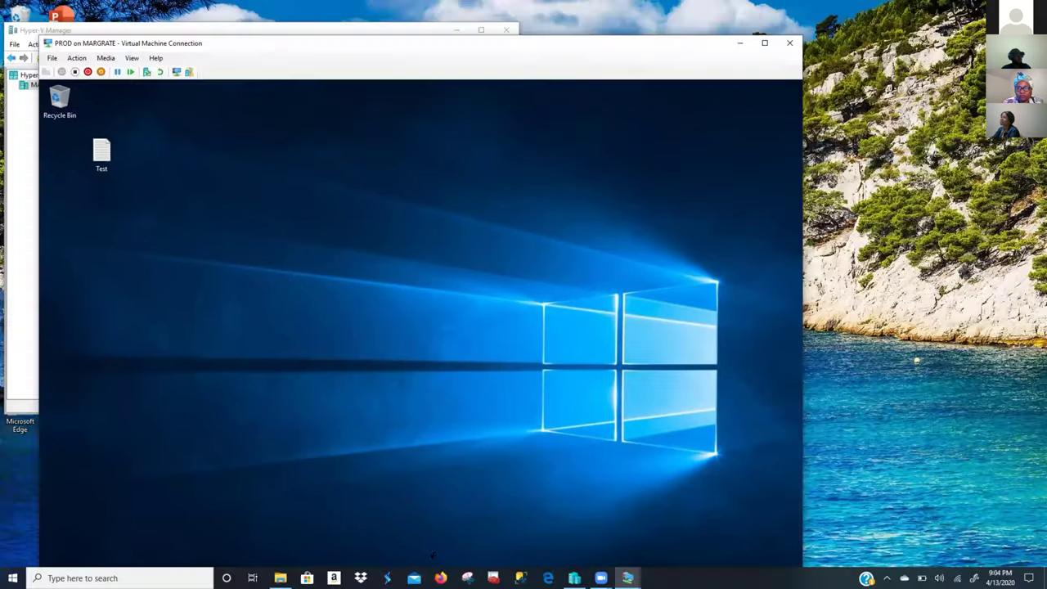
click(574, 578)
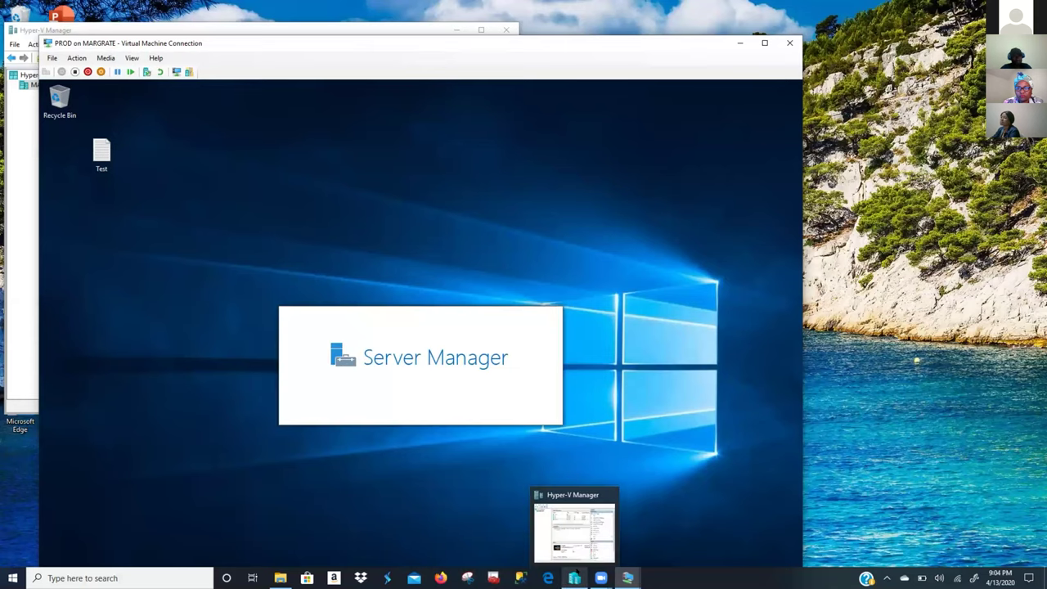
mouse_move(626, 577)
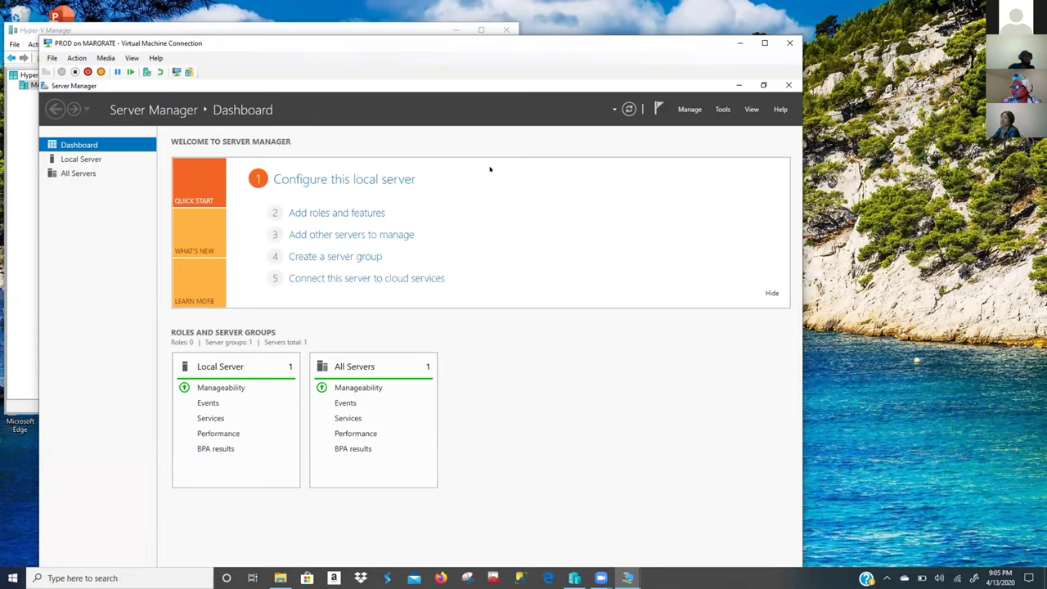
key(alt+t)
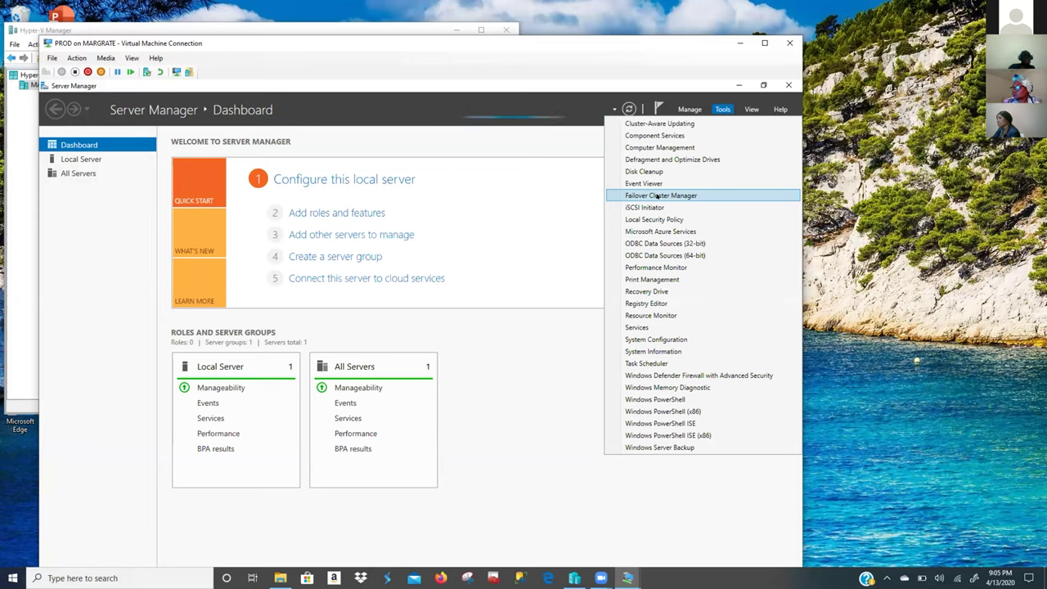
- Choose Failover Cluster Manager from Server Manager's Tools menu
click(657, 195)
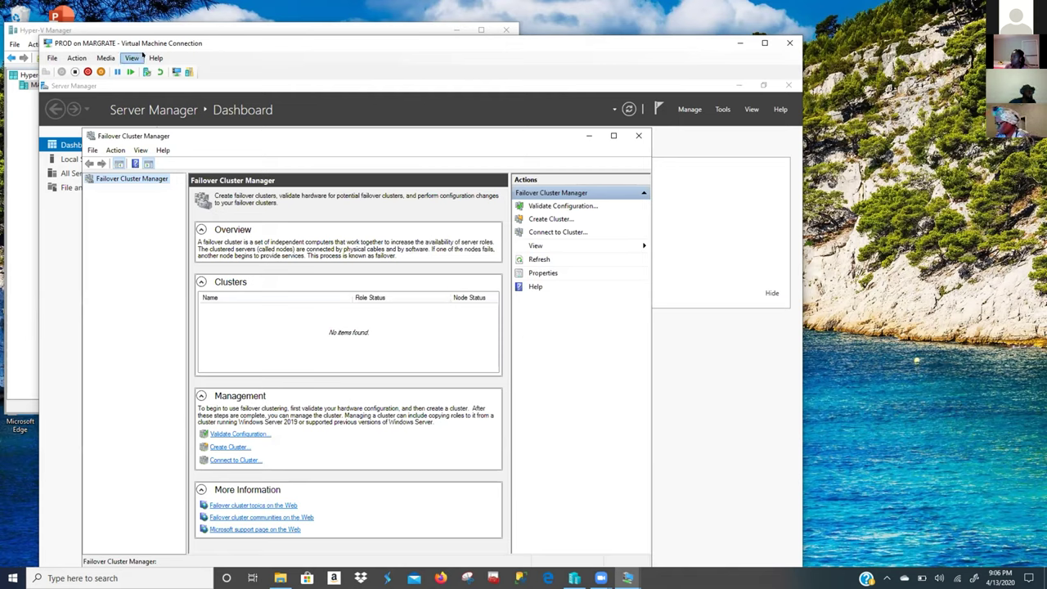
- Open and dismiss the VM Action menu, then switch to the Prod on ANISE session
click(76, 57)
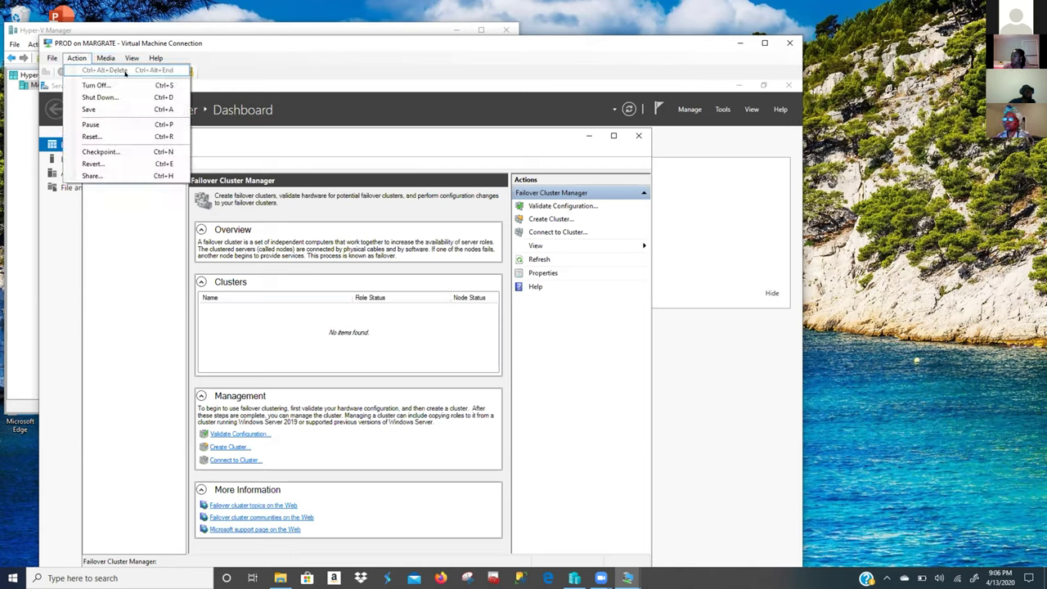
click(82, 58)
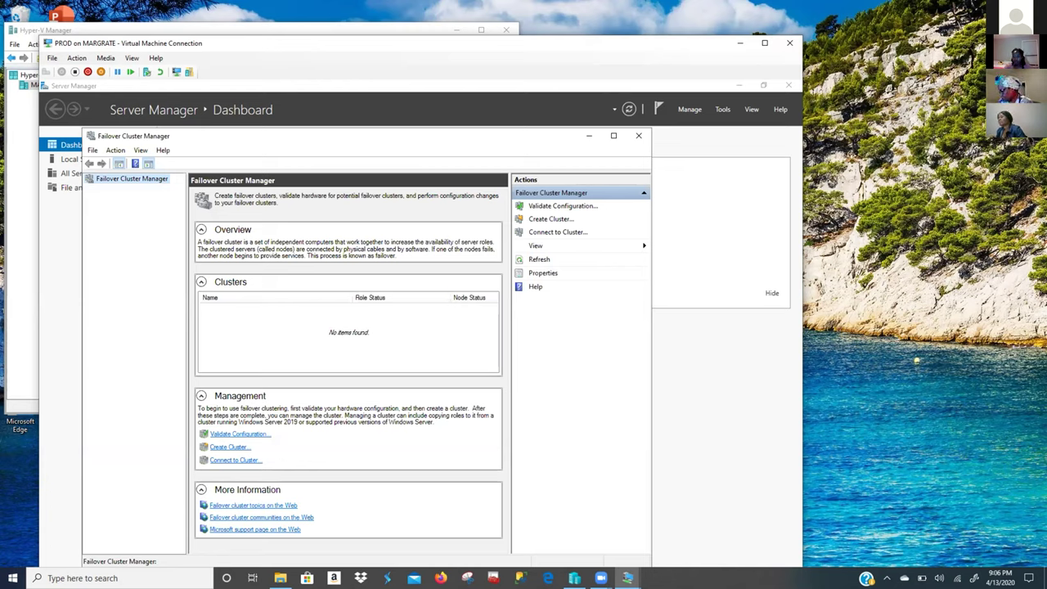
key(alt+Tab)
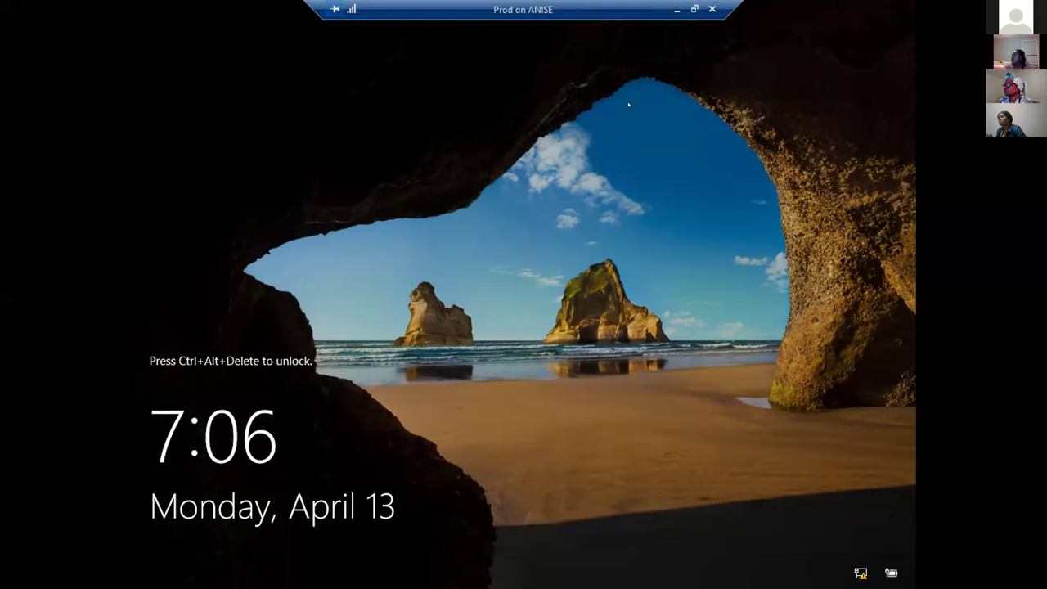
- Restore the Prod window, send the unlock key sequence, and return to full screen
click(694, 9)
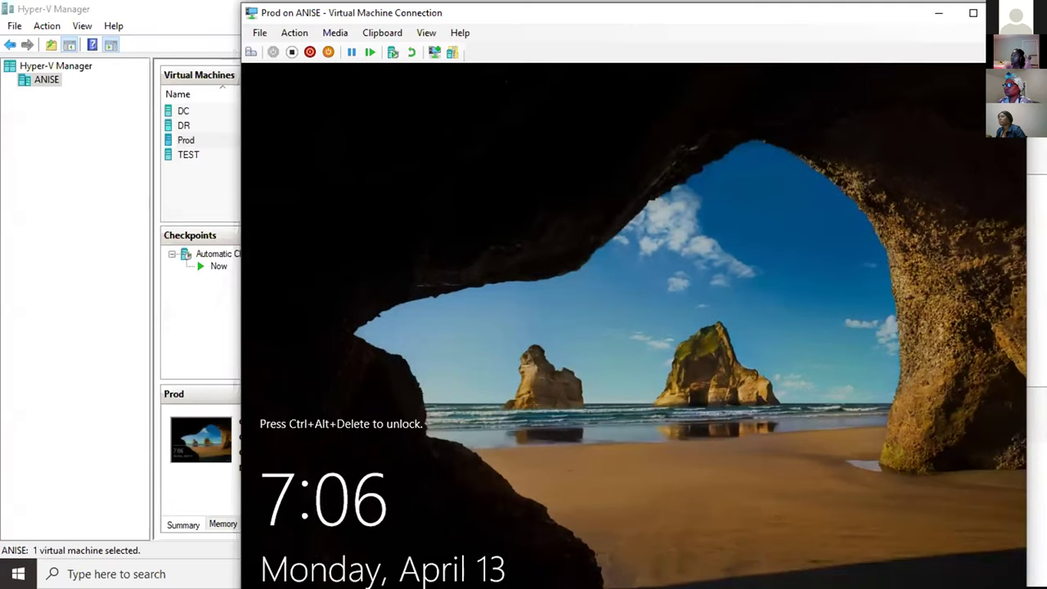
click(295, 33)
click(321, 50)
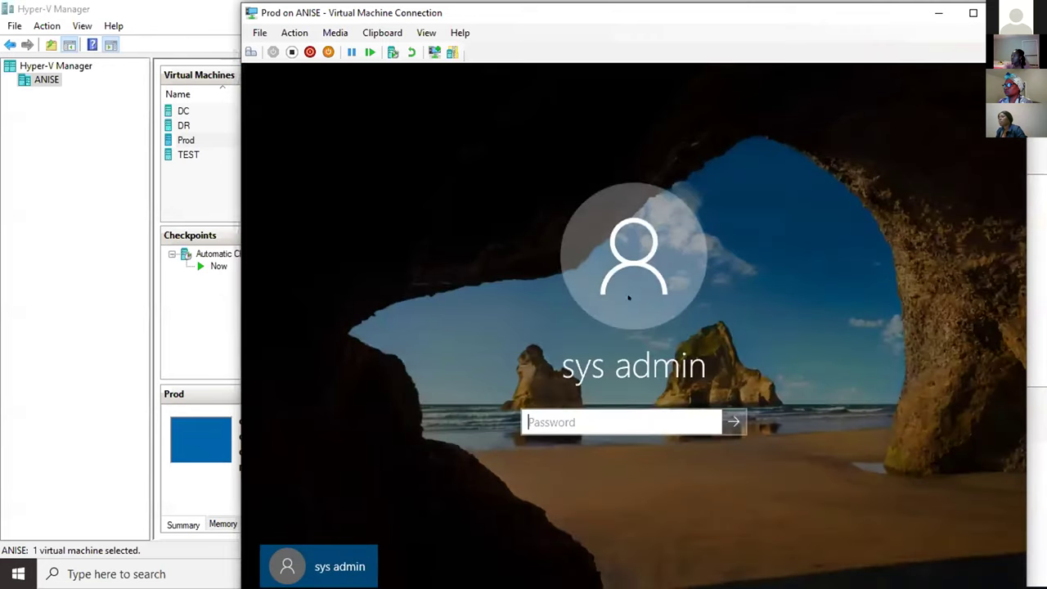
key(Caps_Lock)
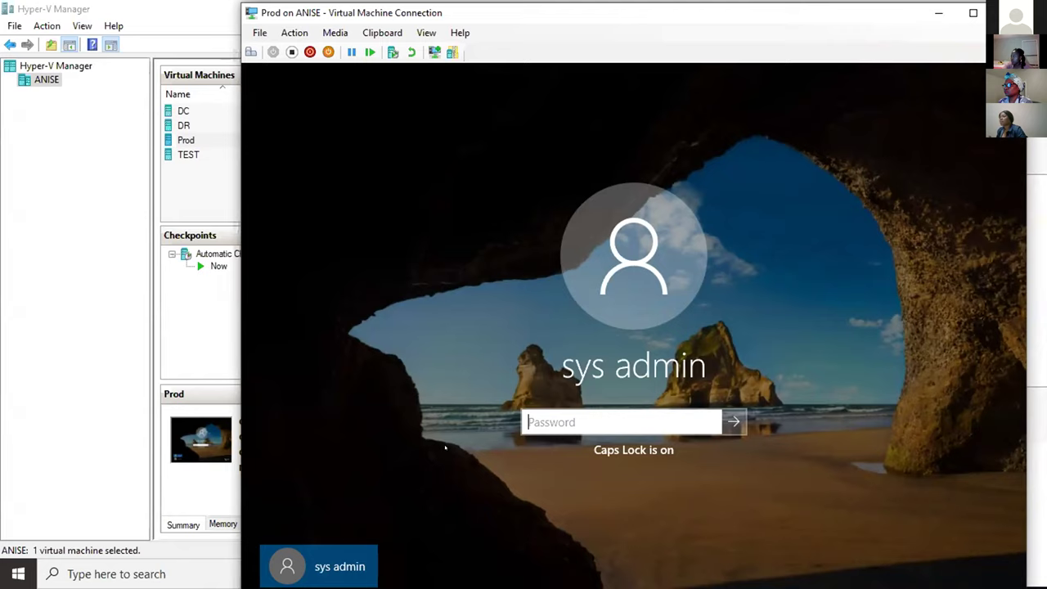
click(973, 13)
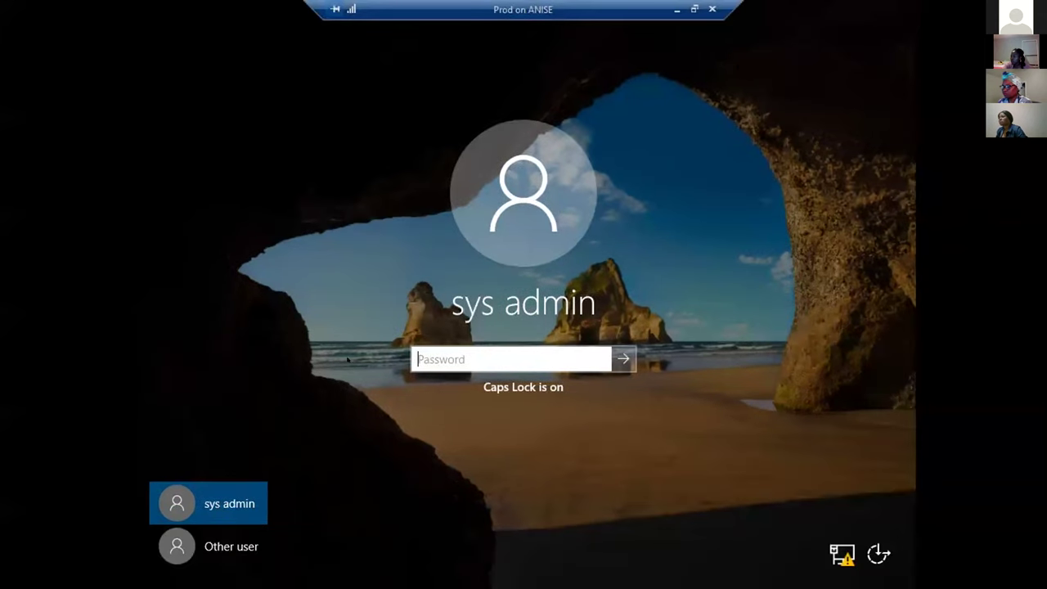
- Sign in as Other user with clusteradmin and its password
click(226, 545)
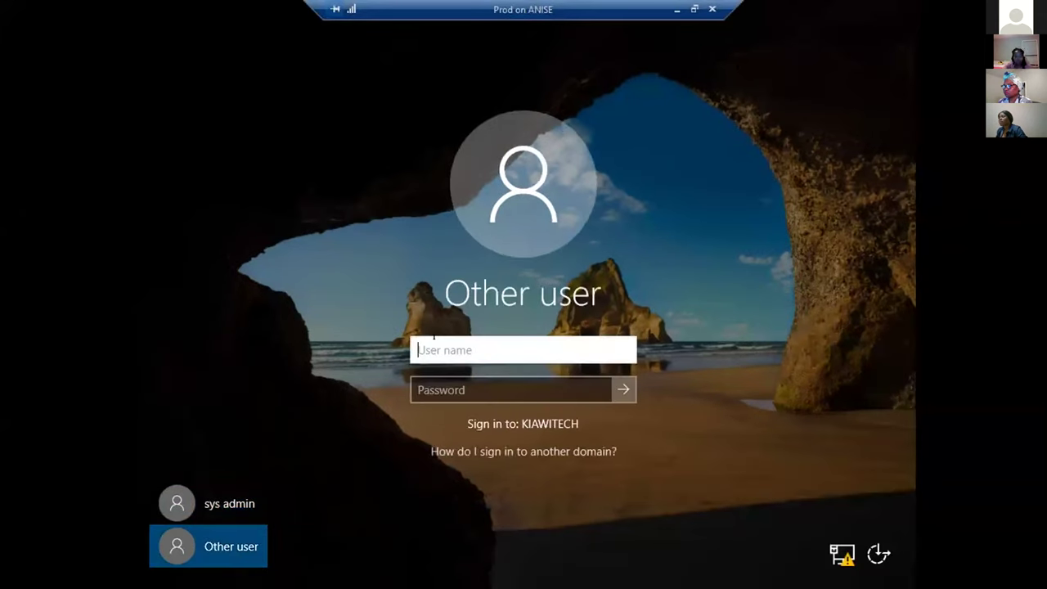
text(c)
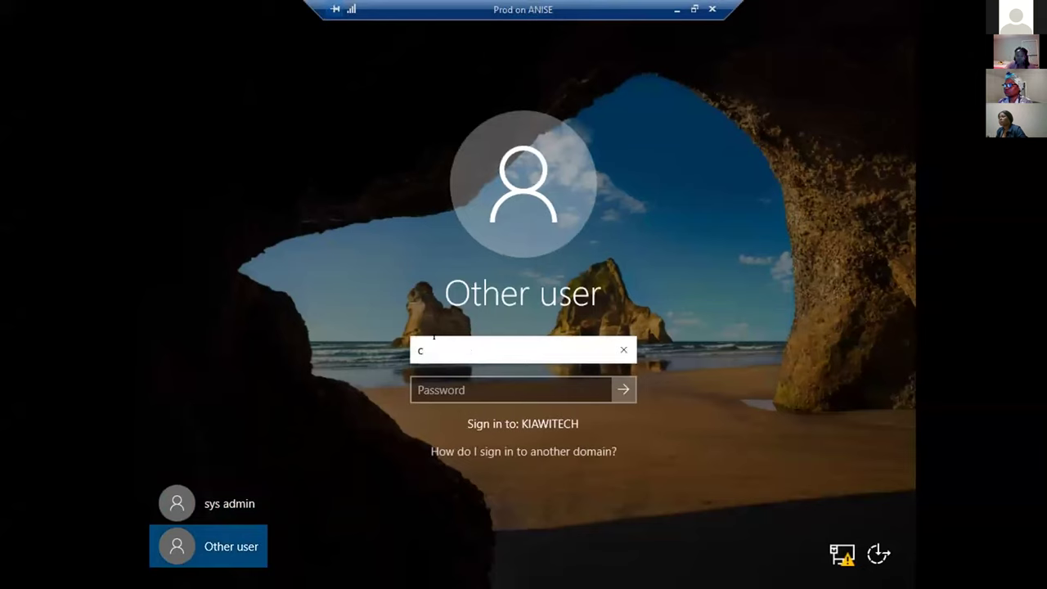
text(luster)
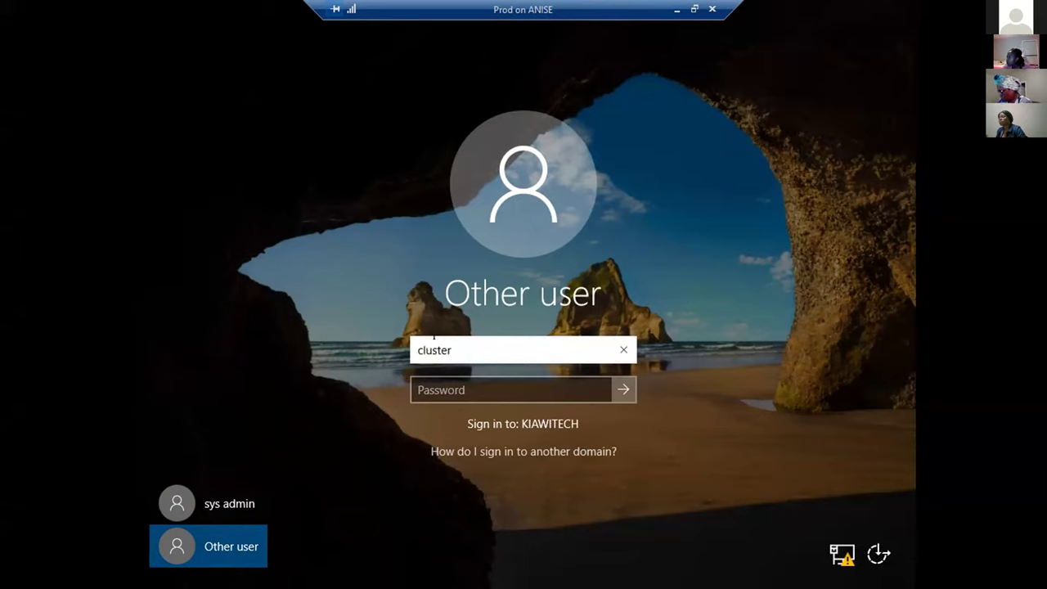
text(admin)
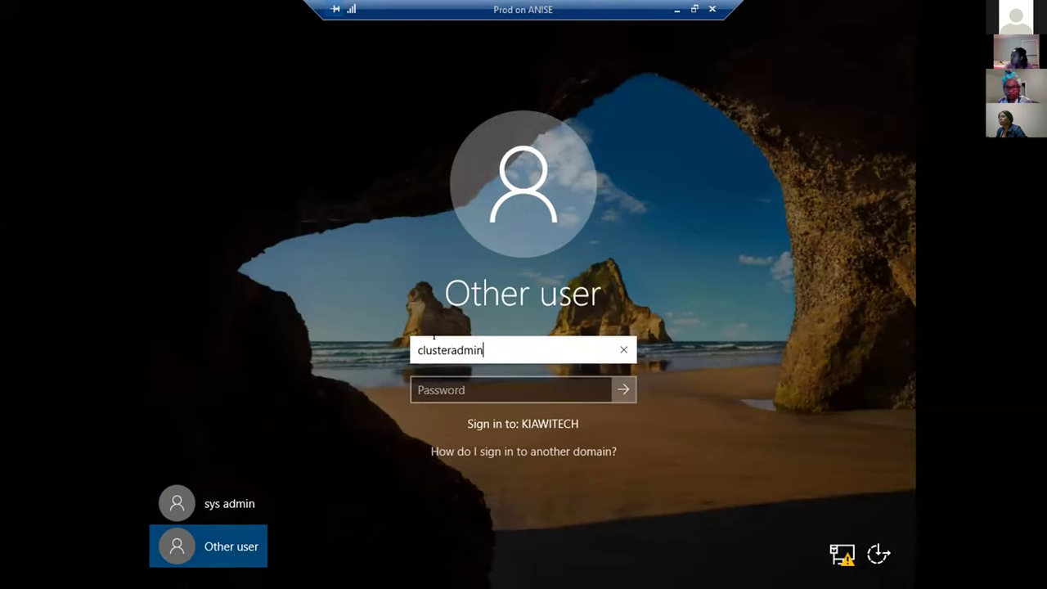
click(447, 382)
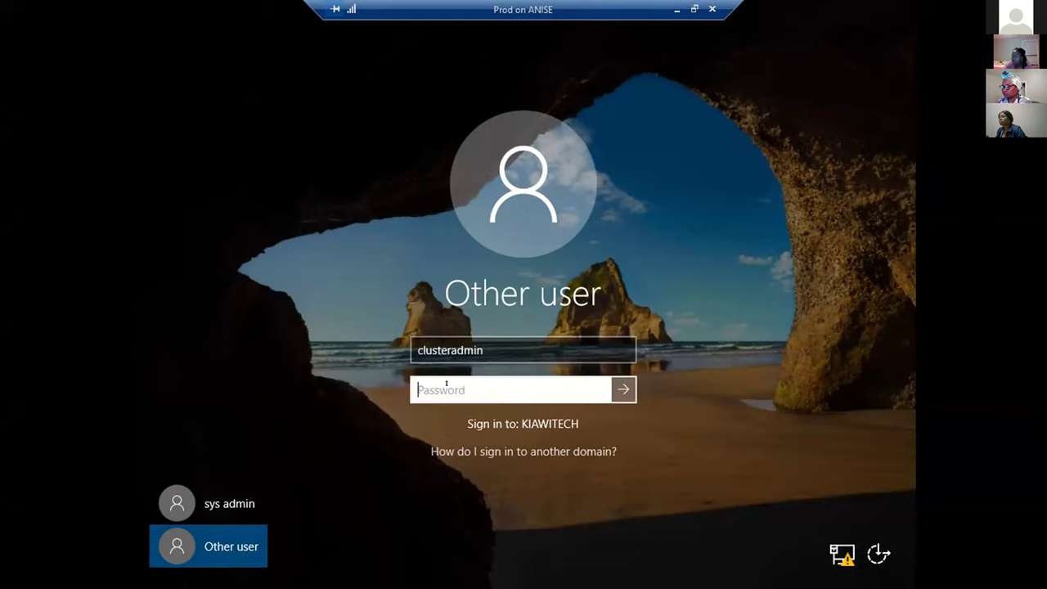
key(Caps_Lock)
text(P)
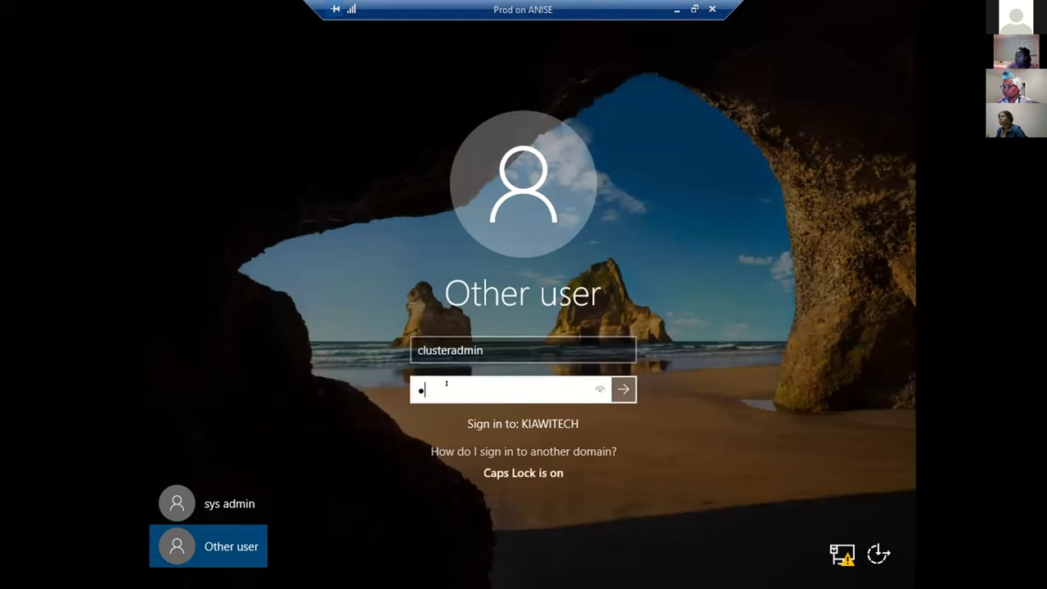
key(BackSpace)
key(Caps_Lock)
key(Caps_Lock)
key(Caps_Lock)
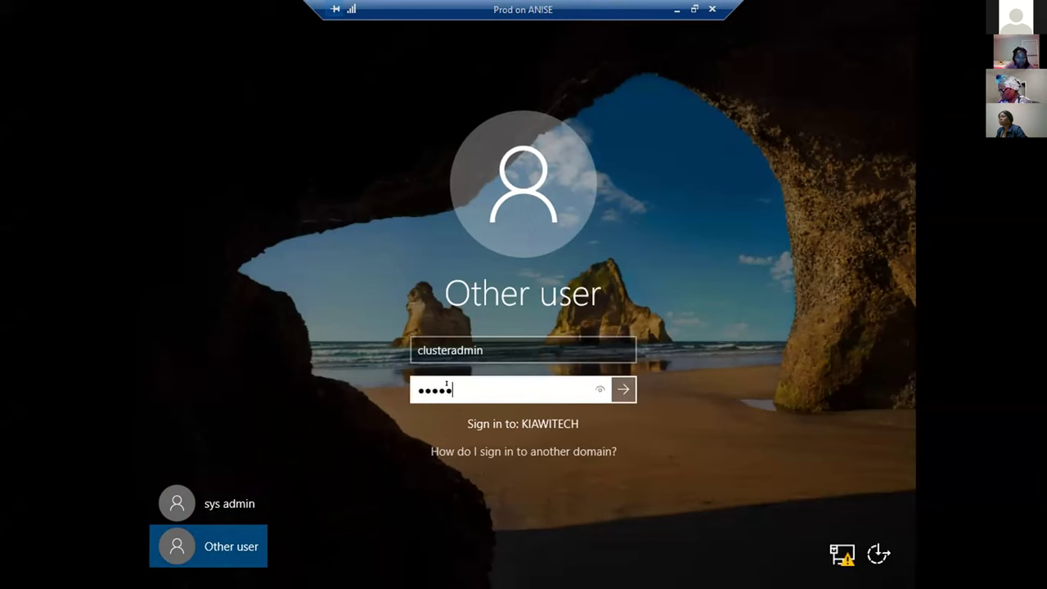
key(Return)
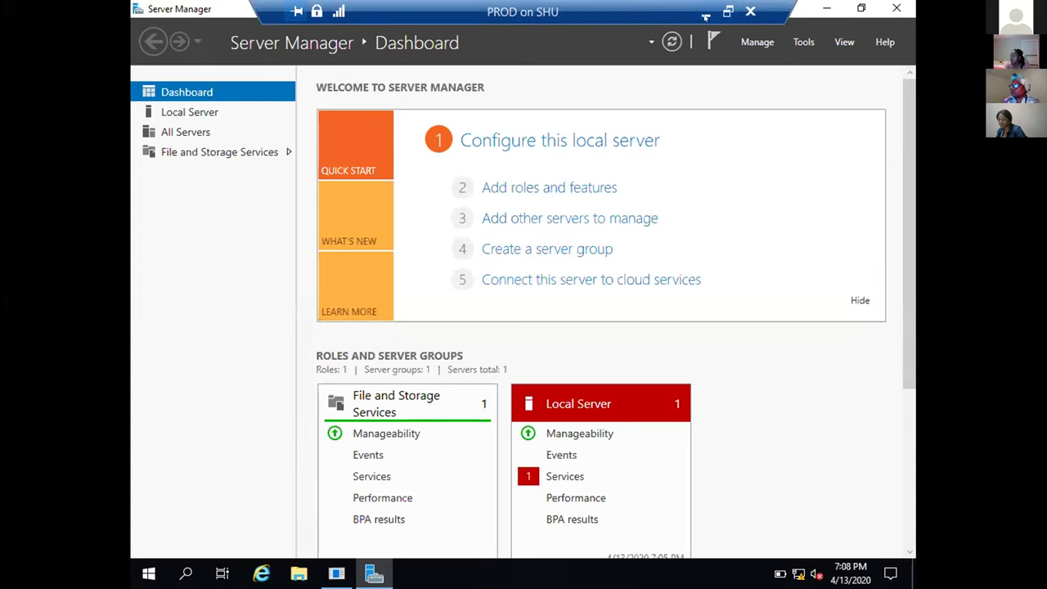
- Minimize the PROD connection window, then bring it back from the taskbar previews
click(705, 14)
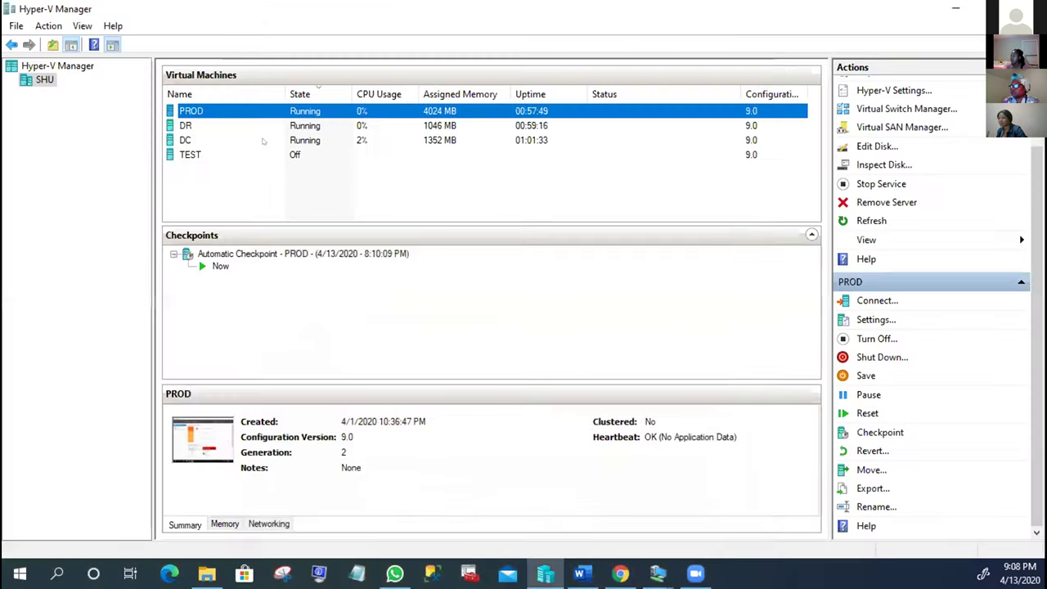
click(657, 572)
click(804, 508)
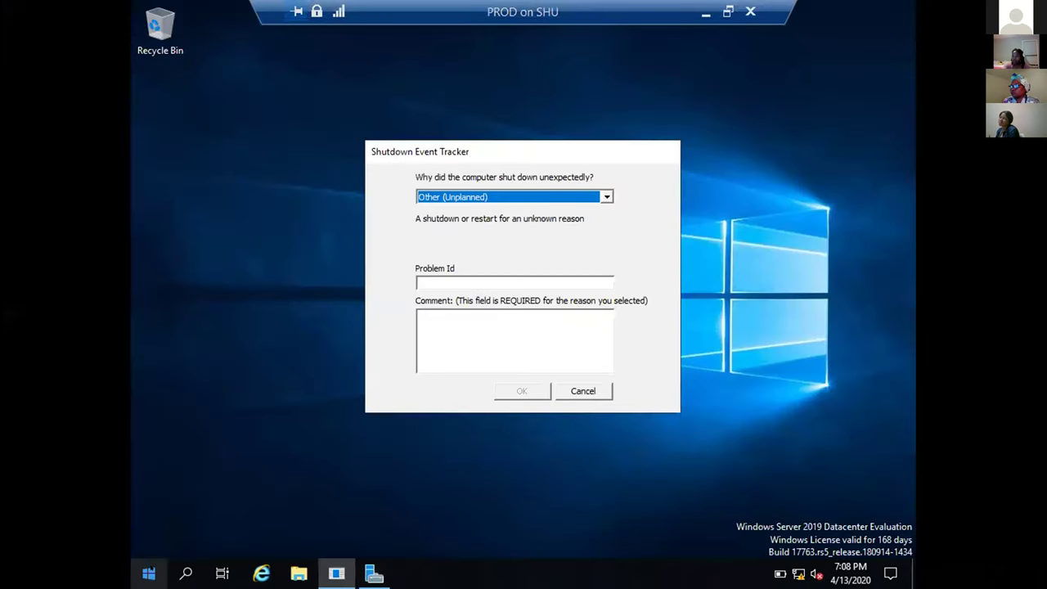
- Dismiss the shutdown reason dialog and sign out of PROD via Start account options
key(super+x)
click(571, 386)
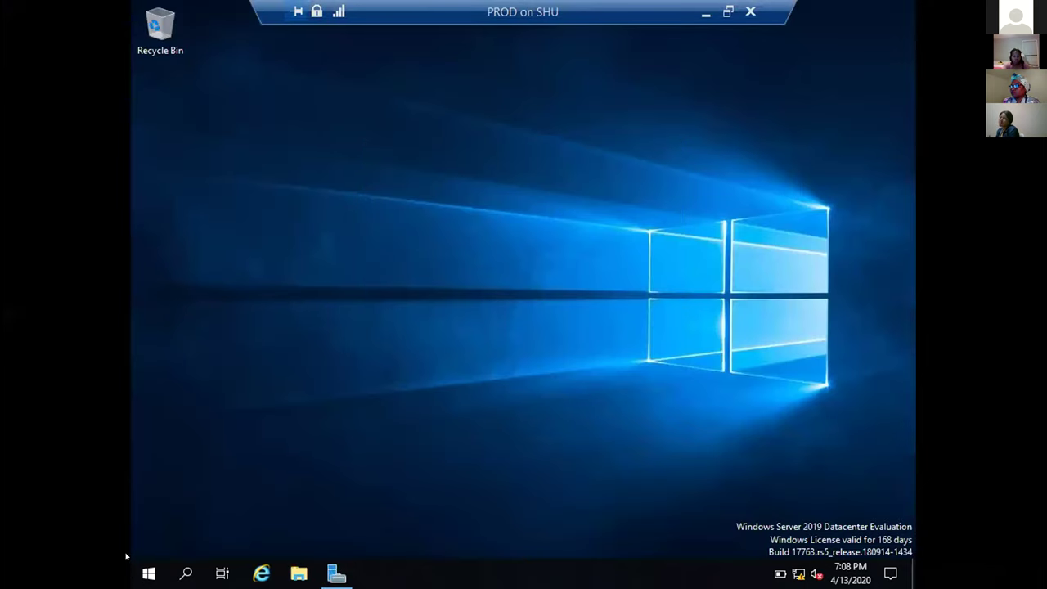
right_click(149, 576)
click(147, 572)
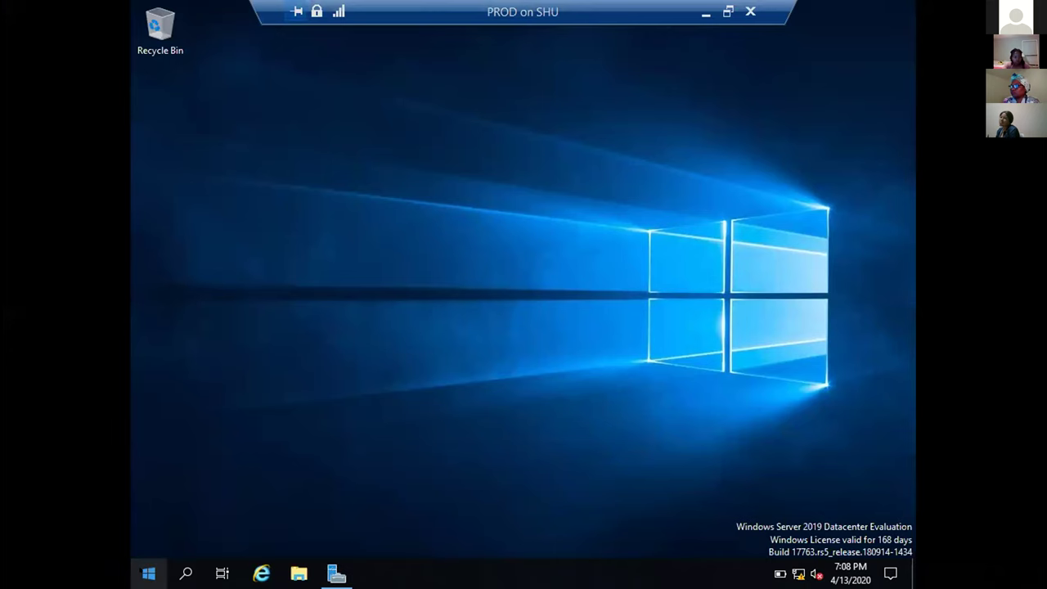
click(147, 573)
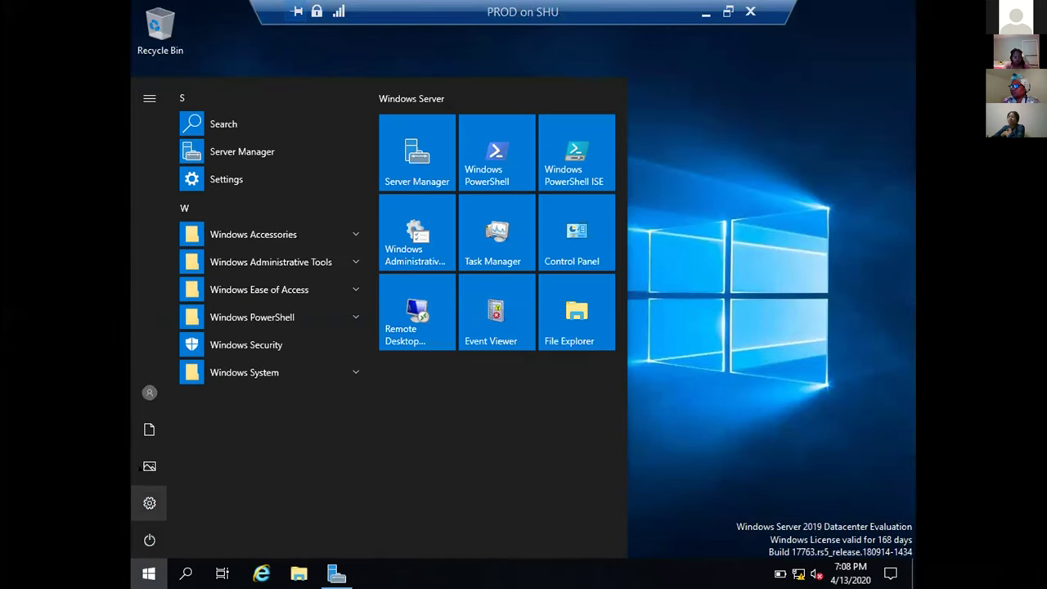
click(141, 387)
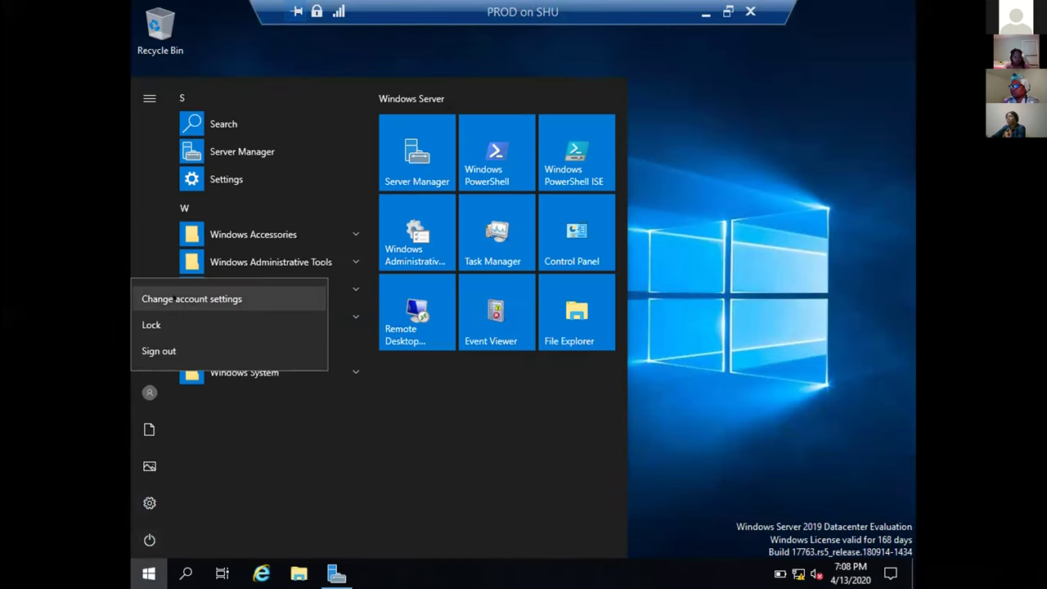
click(153, 350)
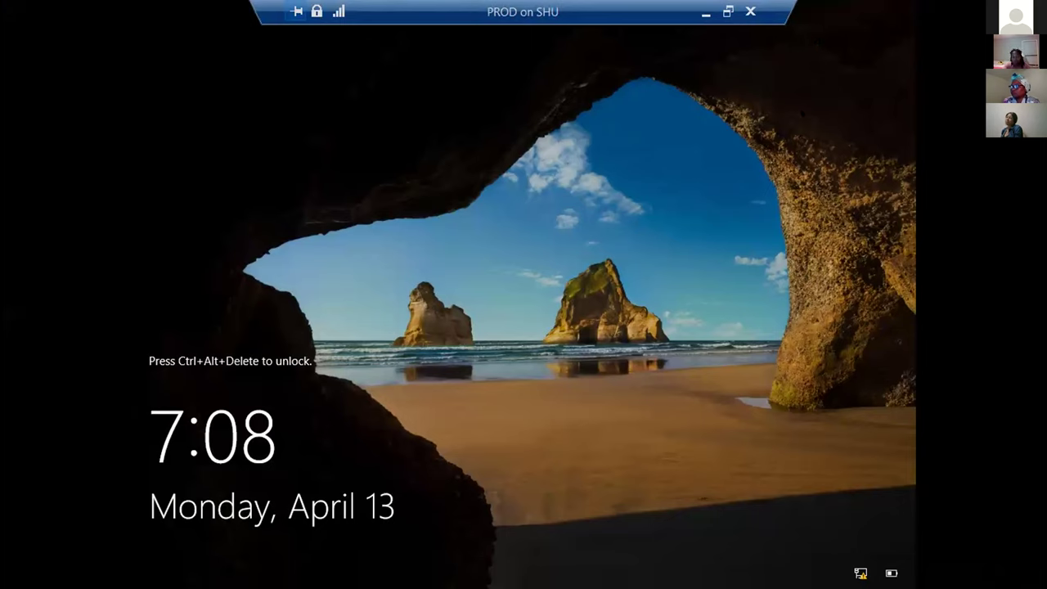
click(705, 13)
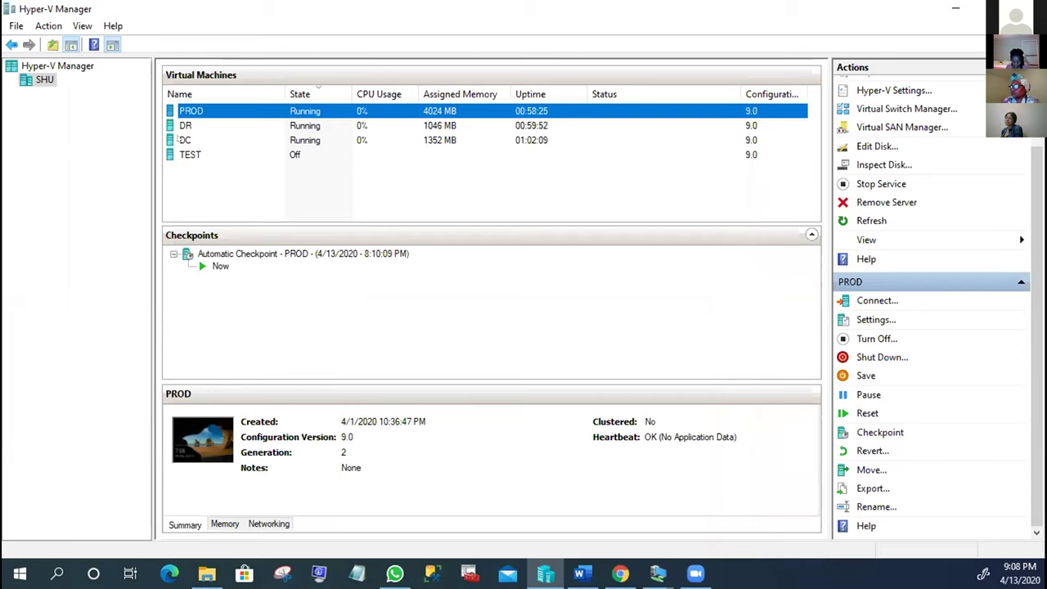
- Bring the DC VM's desktop forward and open Server Manager's Tools list
click(178, 141)
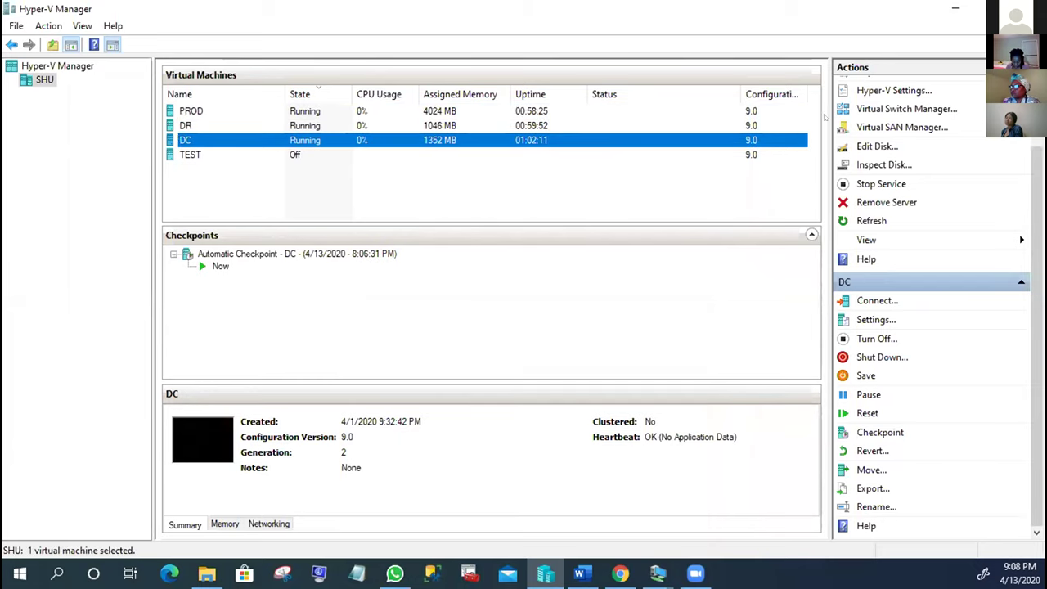
click(955, 9)
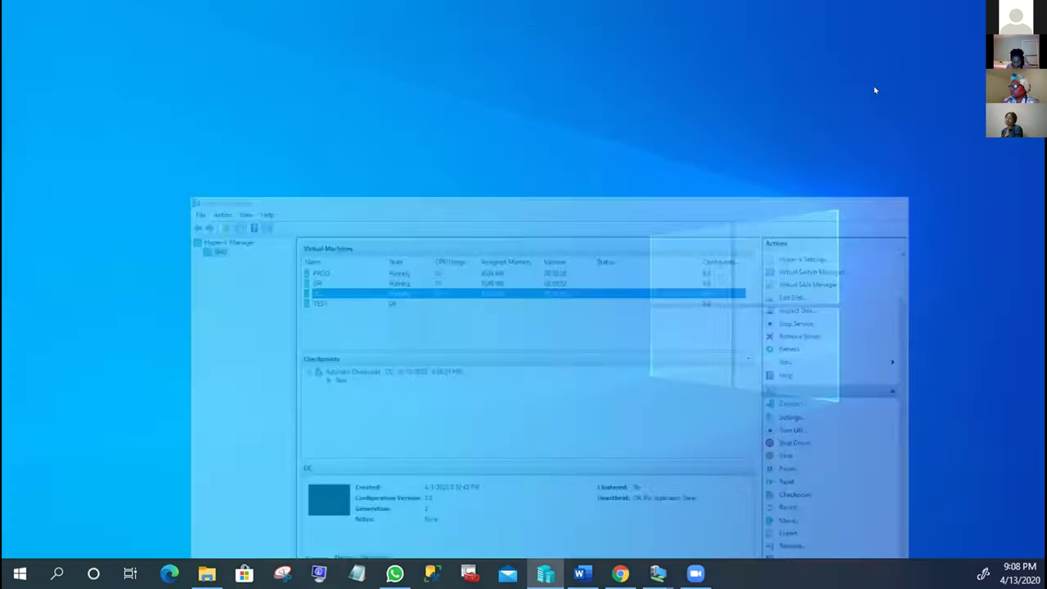
click(545, 573)
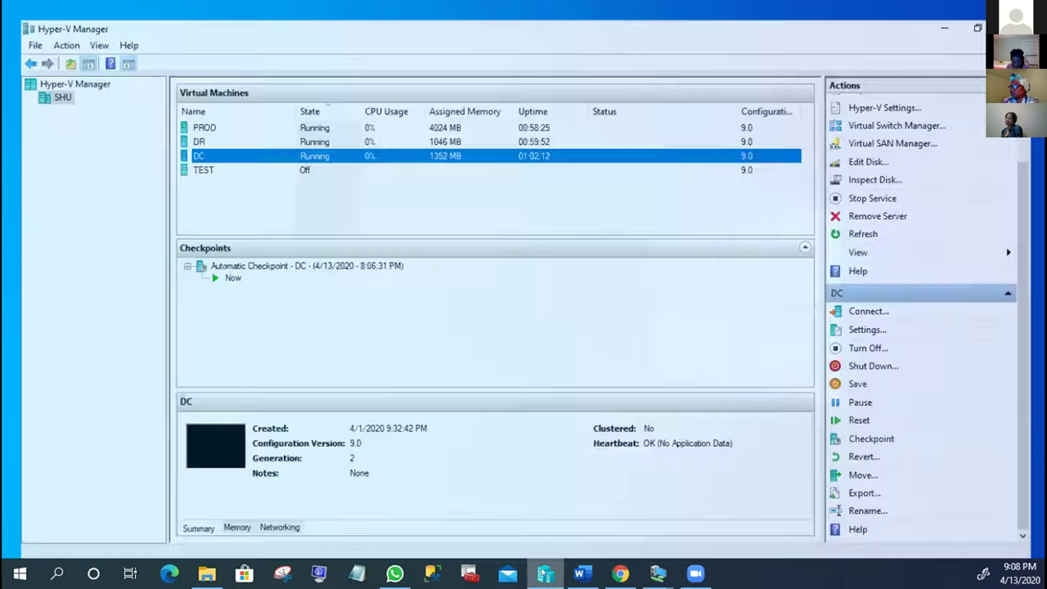
click(658, 573)
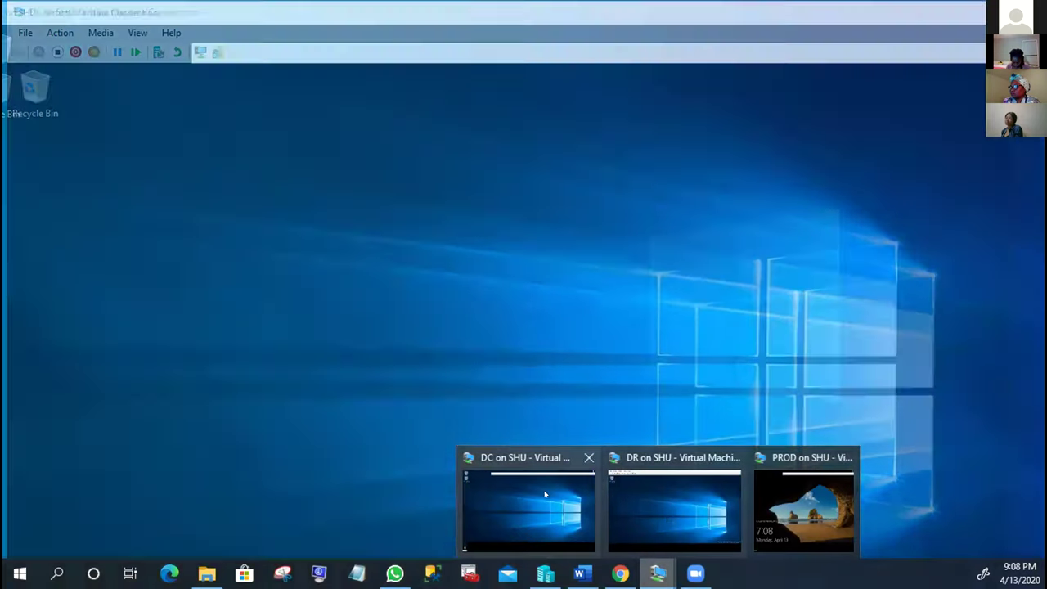
click(545, 494)
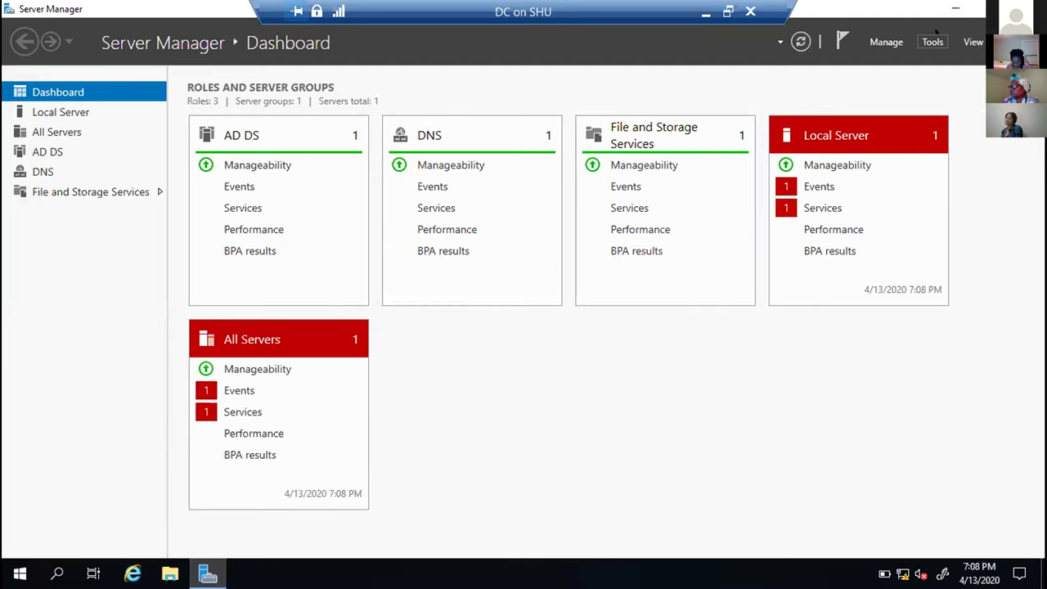
click(933, 42)
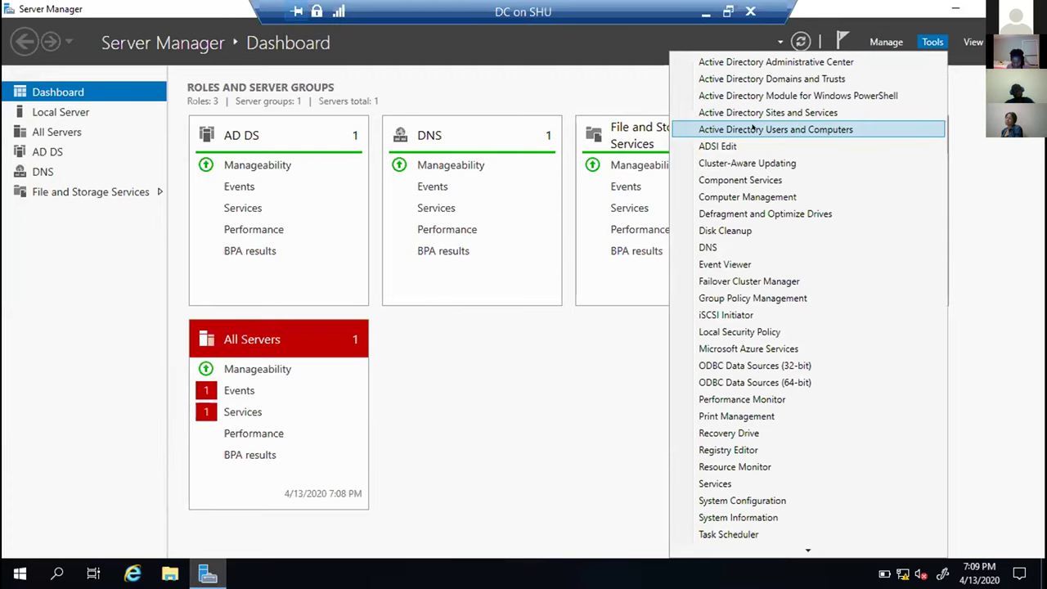
click(752, 128)
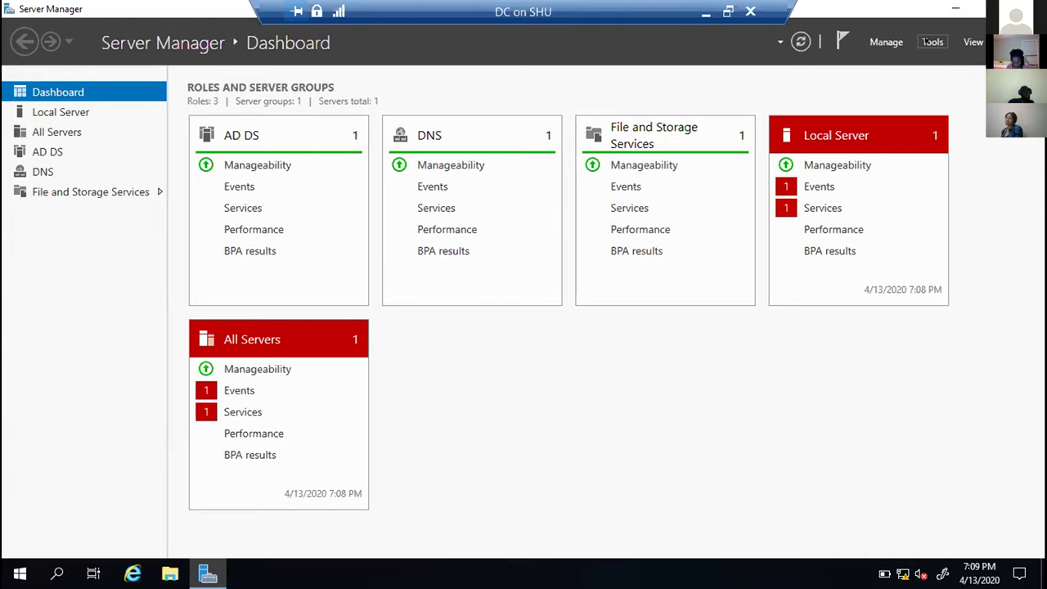
click(931, 42)
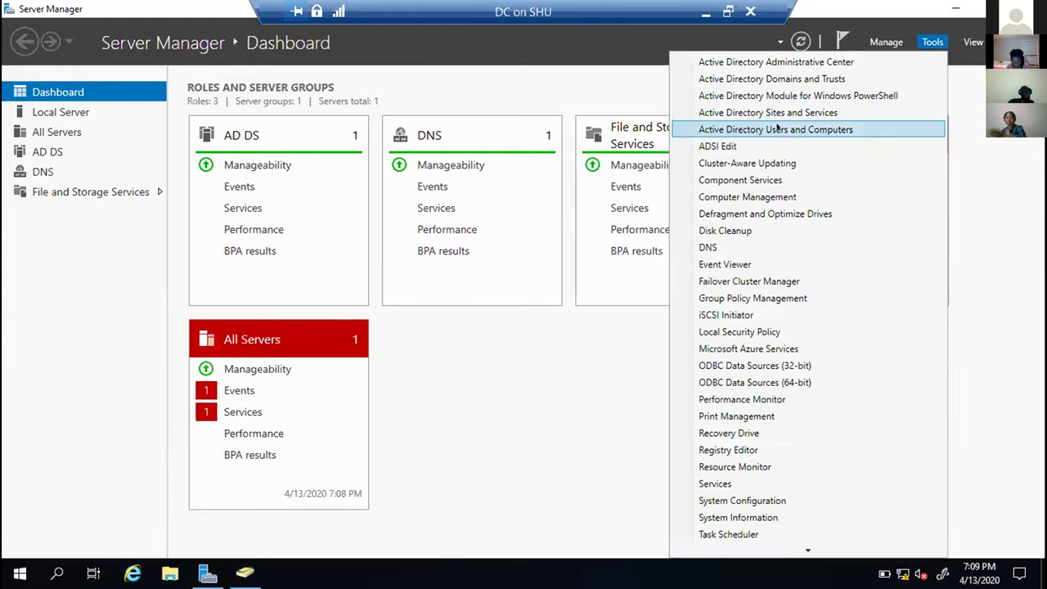
- Launch Active Directory Users and Computers, maximize it and open cluster admin's Properties
click(753, 123)
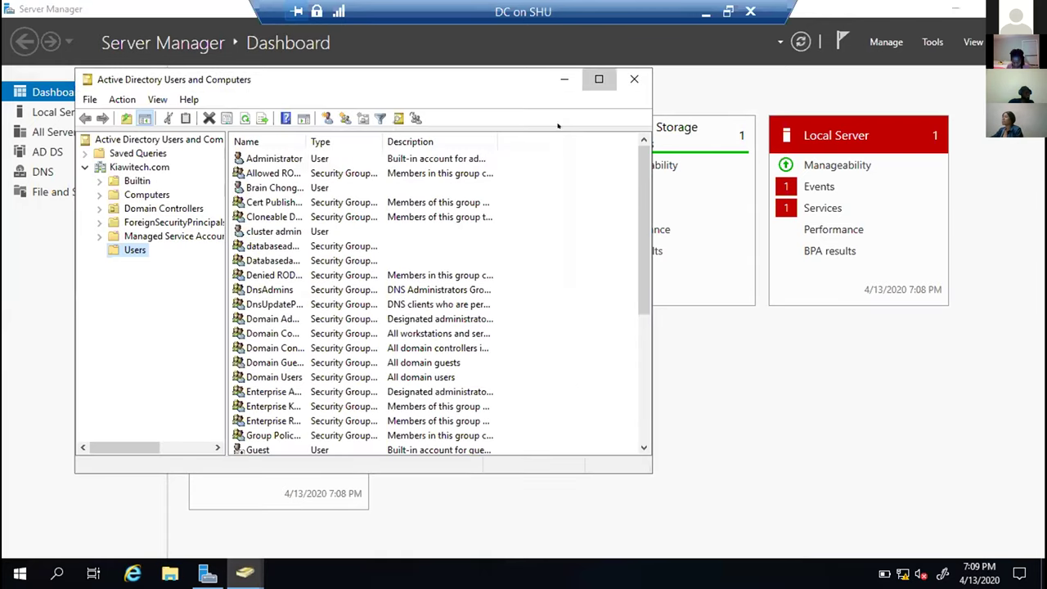
click(599, 79)
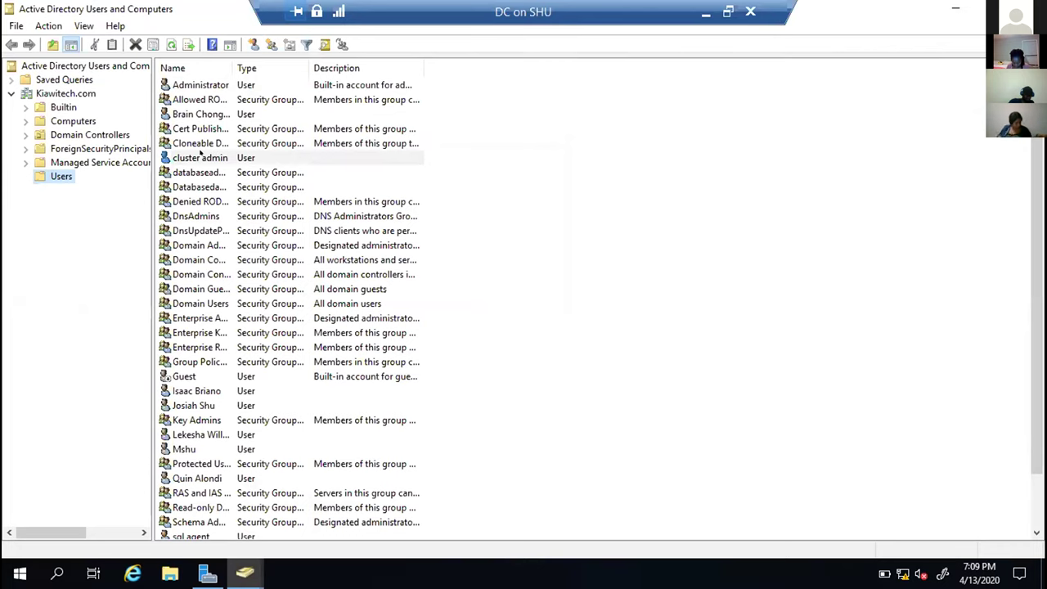
right_click(205, 158)
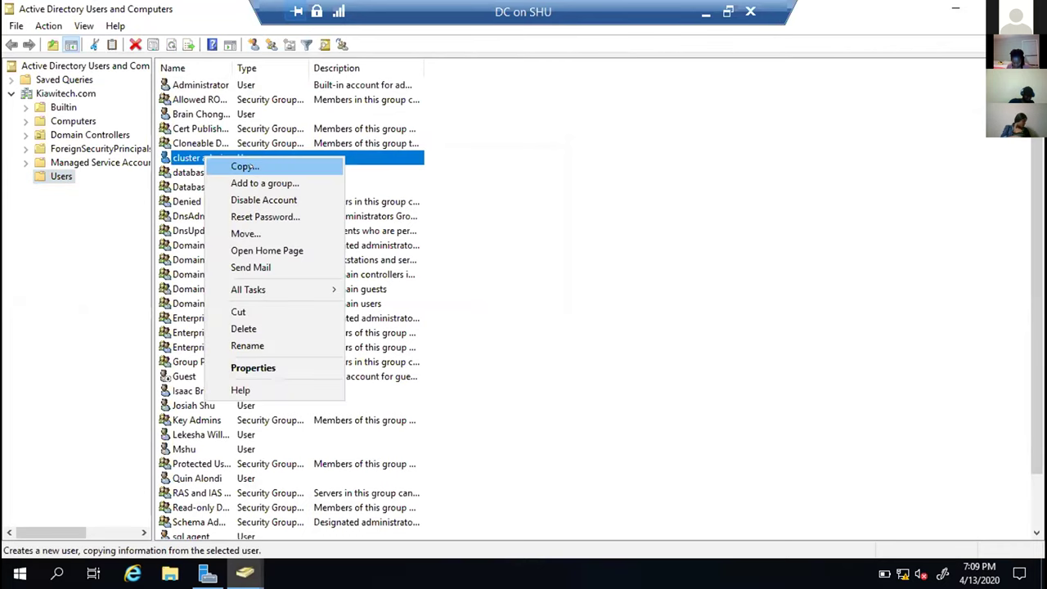
click(251, 368)
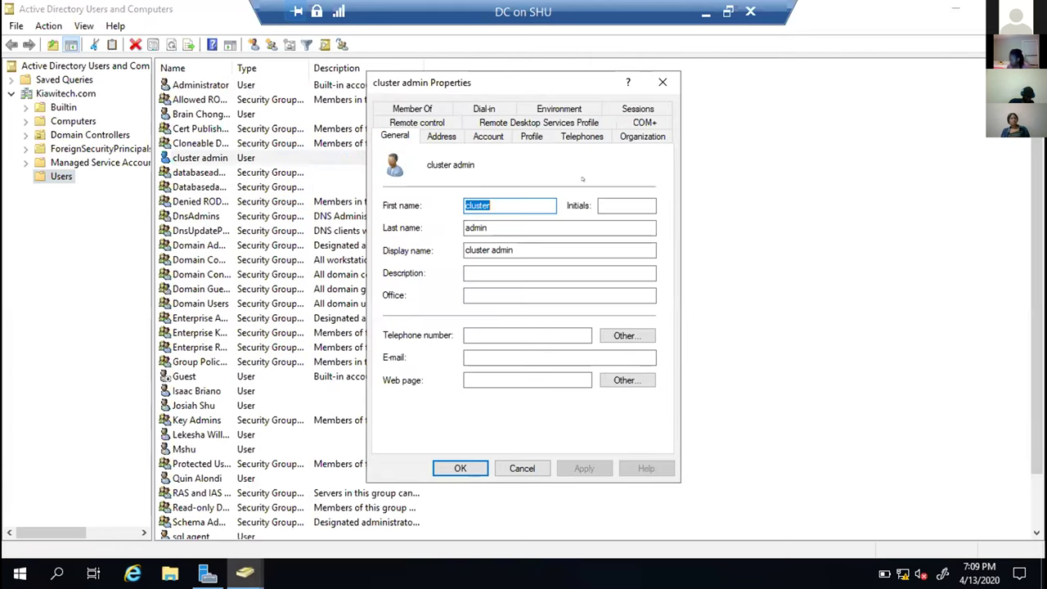
- Check Member Of, then change the pre-Windows 2000 logon name to clusteradmin and apply
click(397, 105)
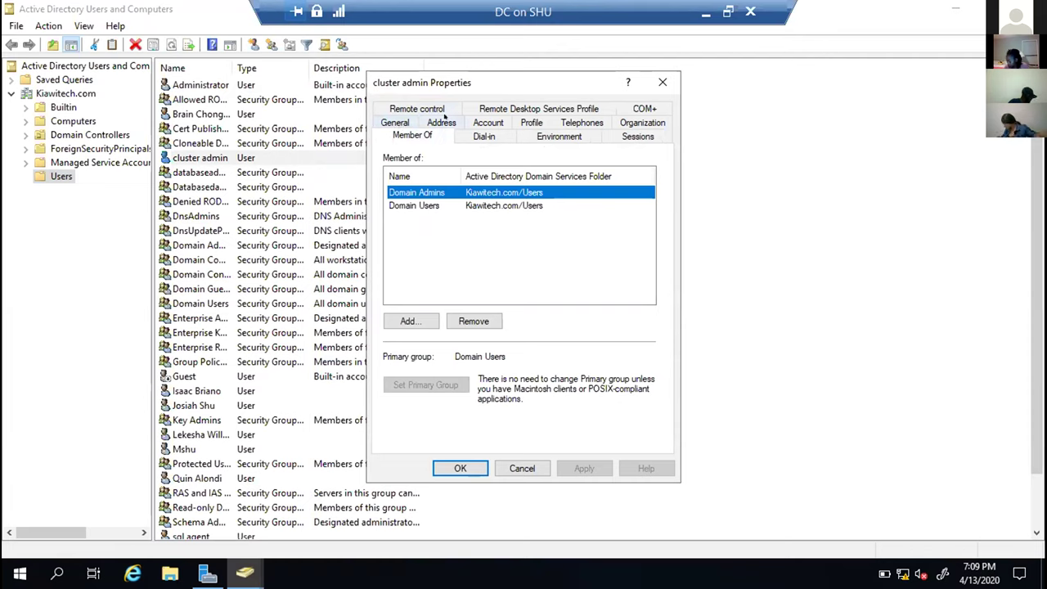
click(488, 122)
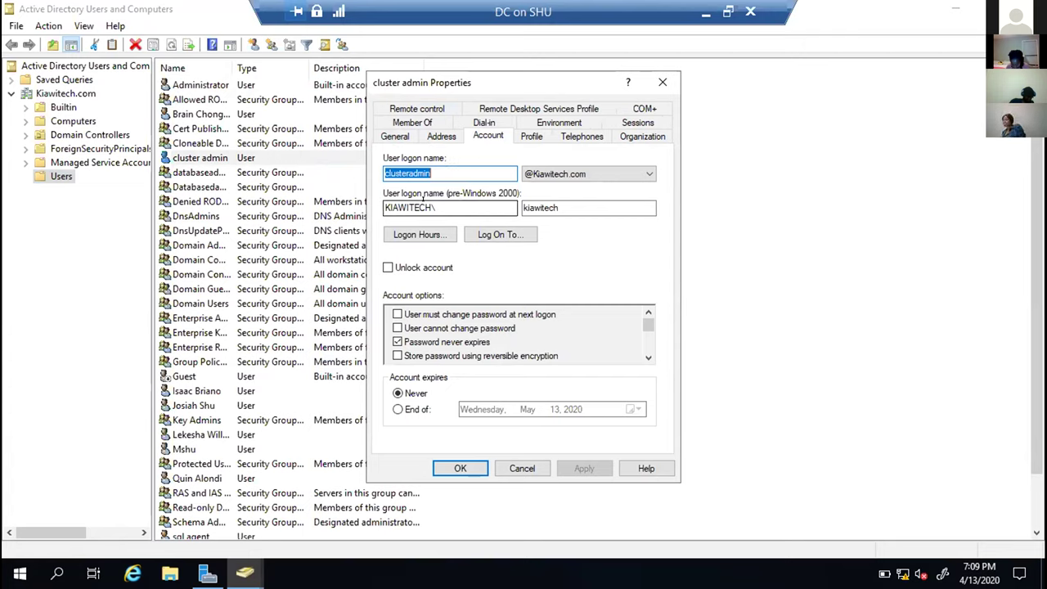
click(437, 200)
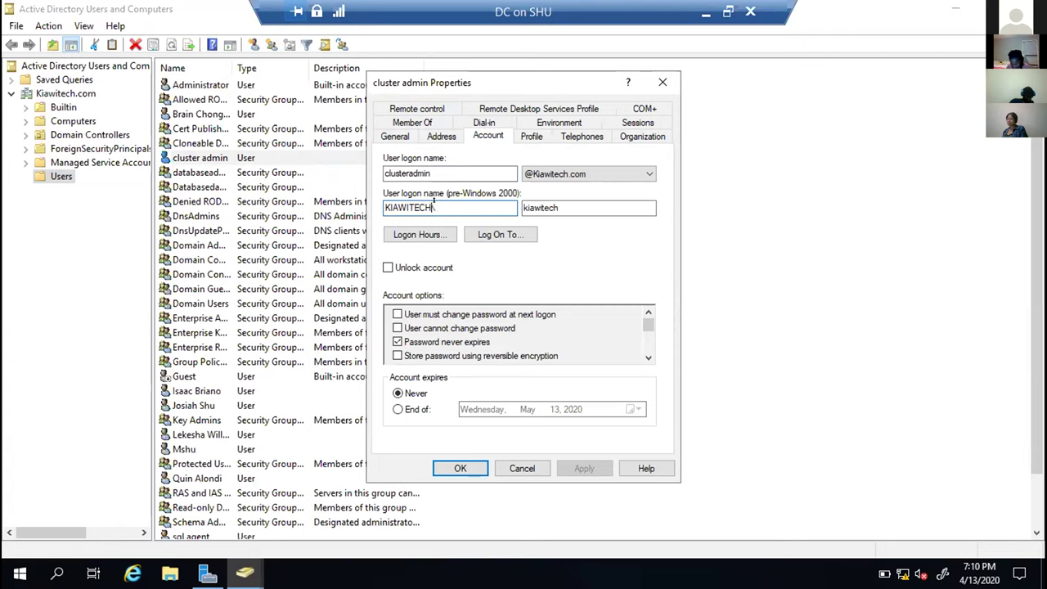
drag(434, 205, 363, 188)
click(458, 197)
key(shift+Left)
key(shift+Left)
key(shift+Left)
click(582, 209)
key(BackSpace)
key(BackSpace)
key(BackSpace)
key(BackSpace)
key(BackSpace)
key(BackSpace)
key(BackSpace)
key(BackSpace)
key(BackSpace)
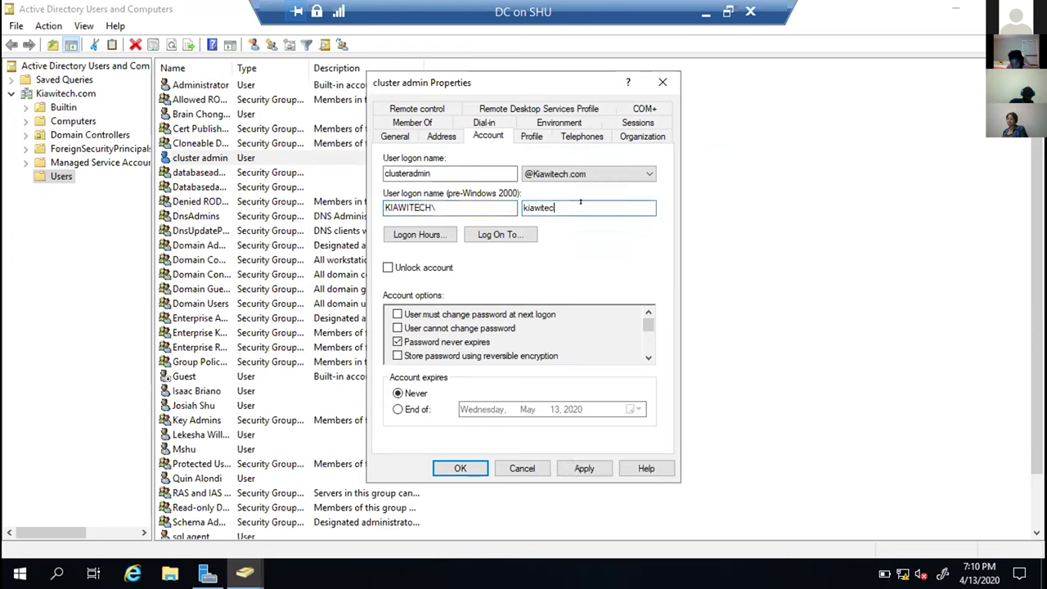
text(cl)
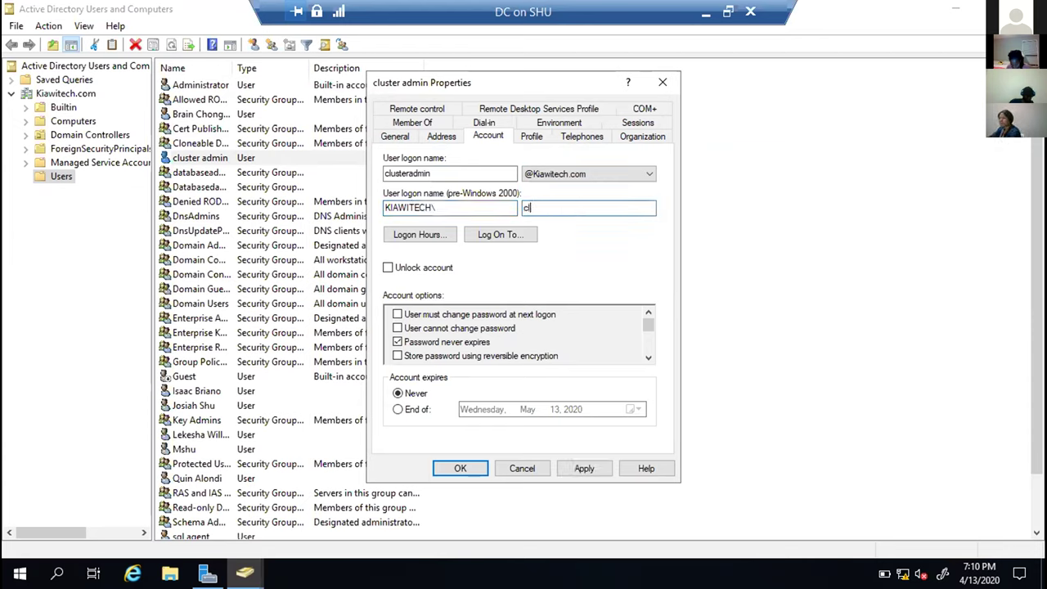
text(usteradmin)
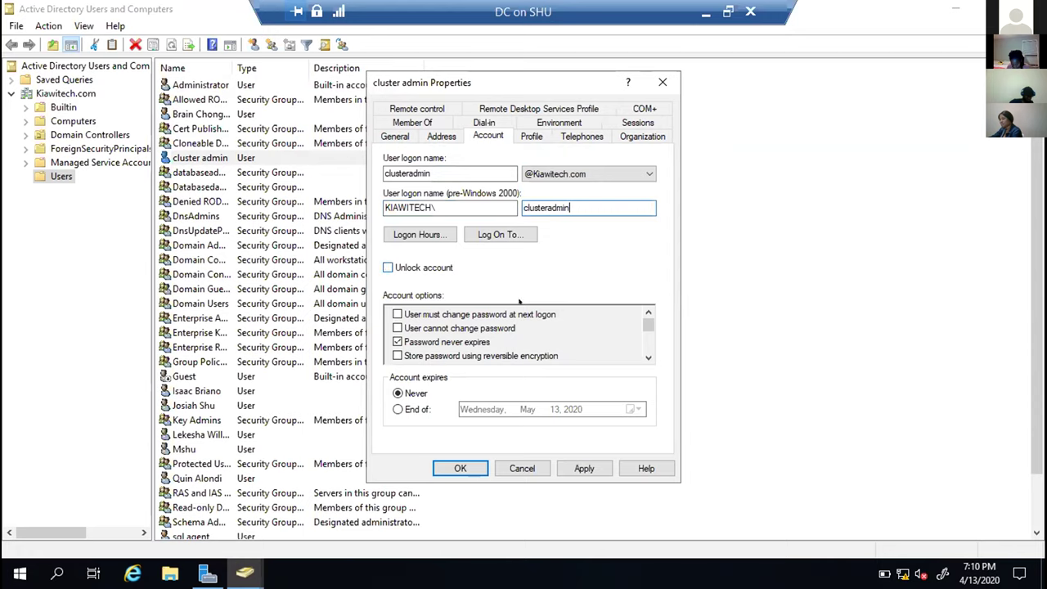
click(584, 468)
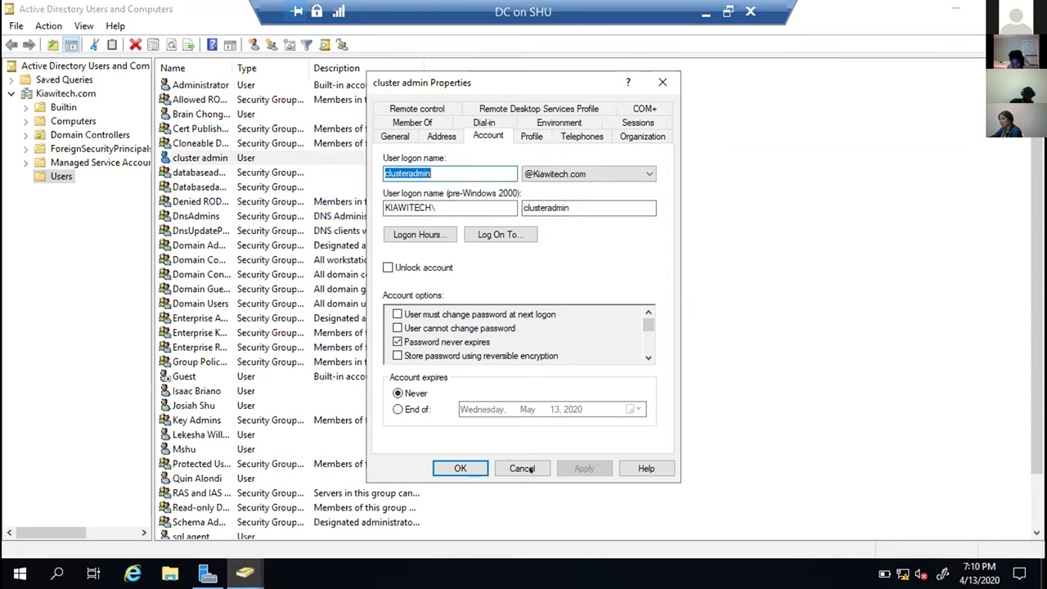
click(458, 468)
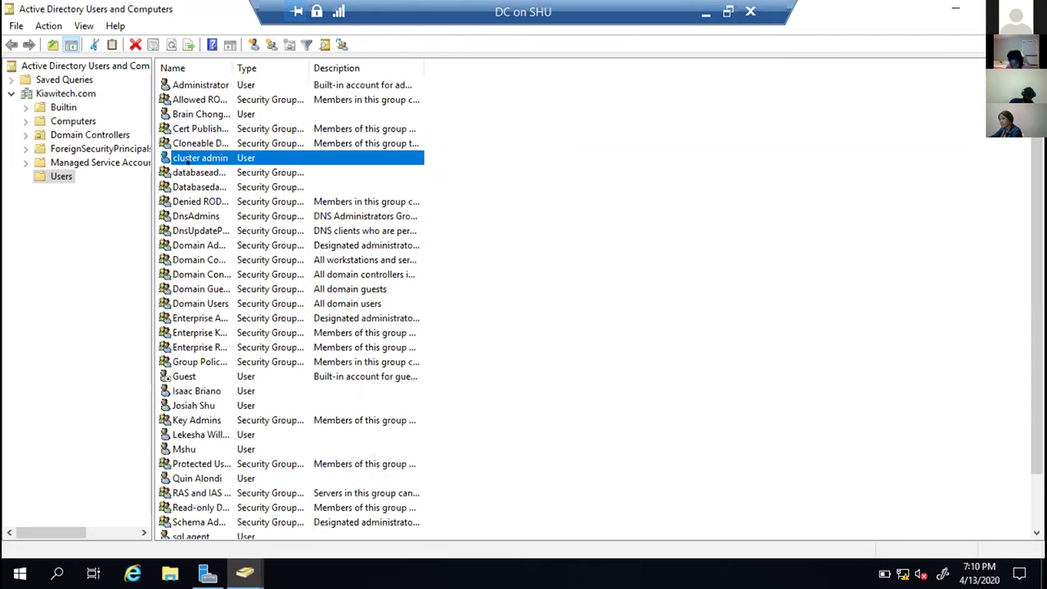
- Reset the cluster admin account's password to a new value, entered and confirmed twice
right_click(190, 158)
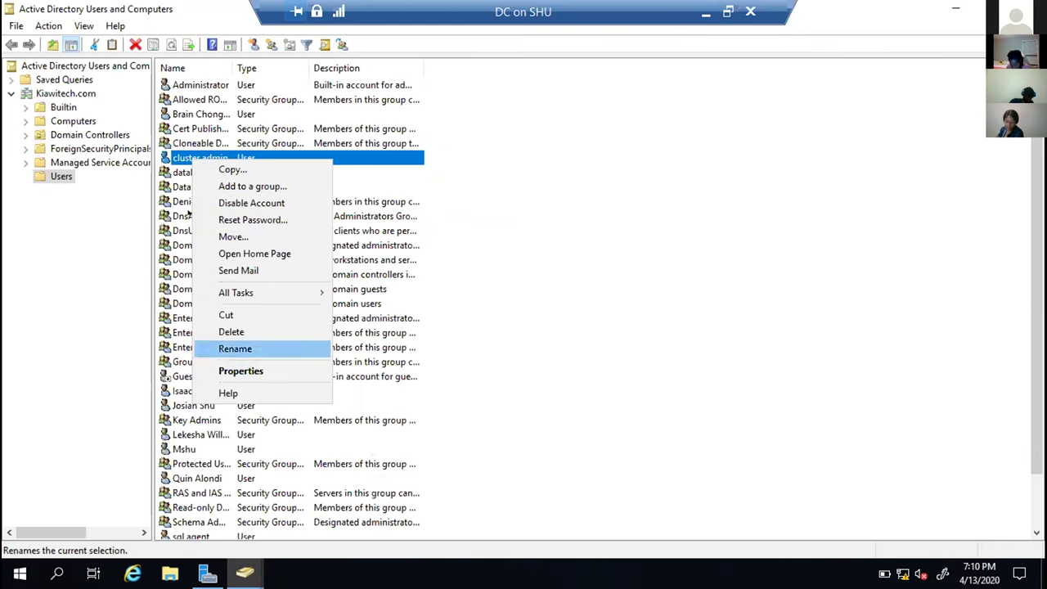
click(245, 219)
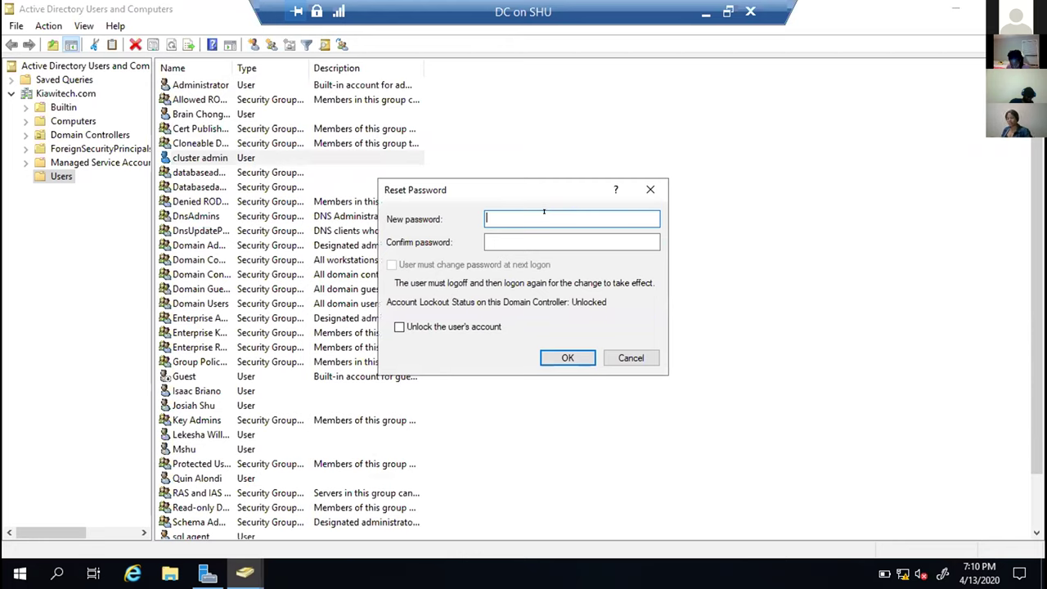
key(Caps_Lock)
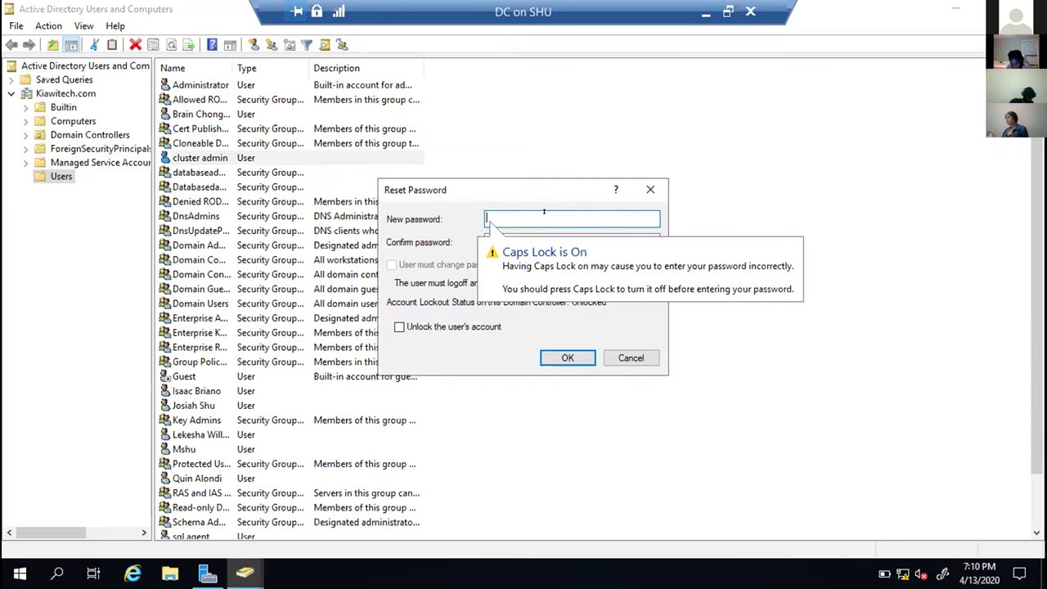
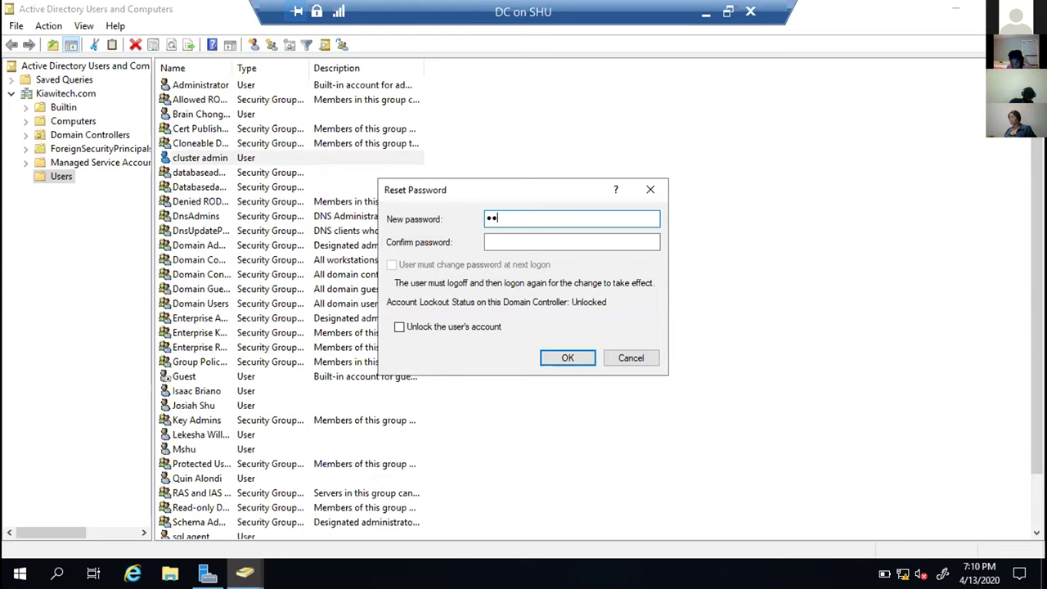
key(Tab)
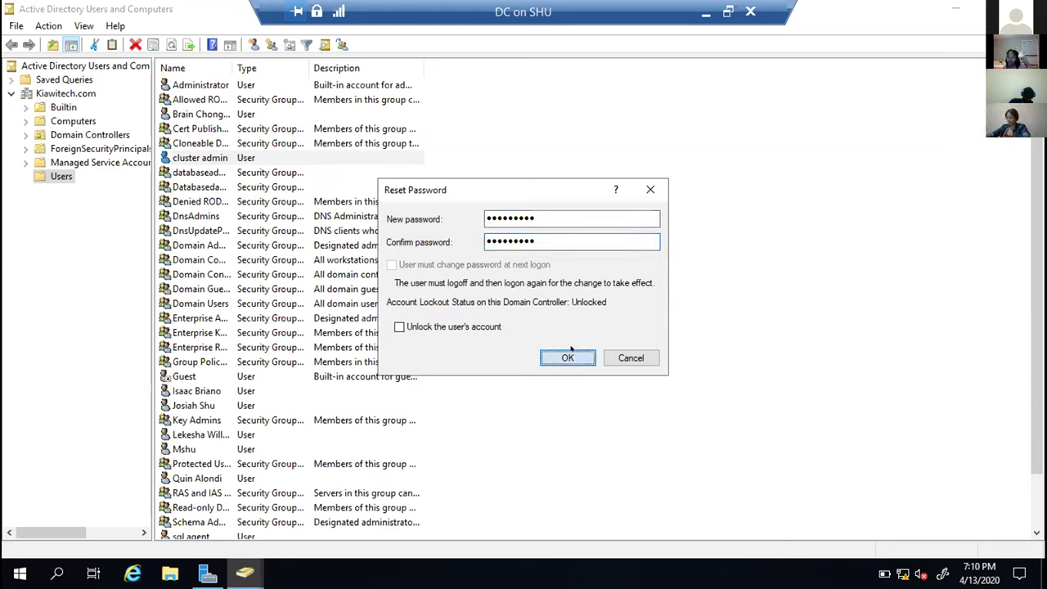
click(571, 352)
key(Return)
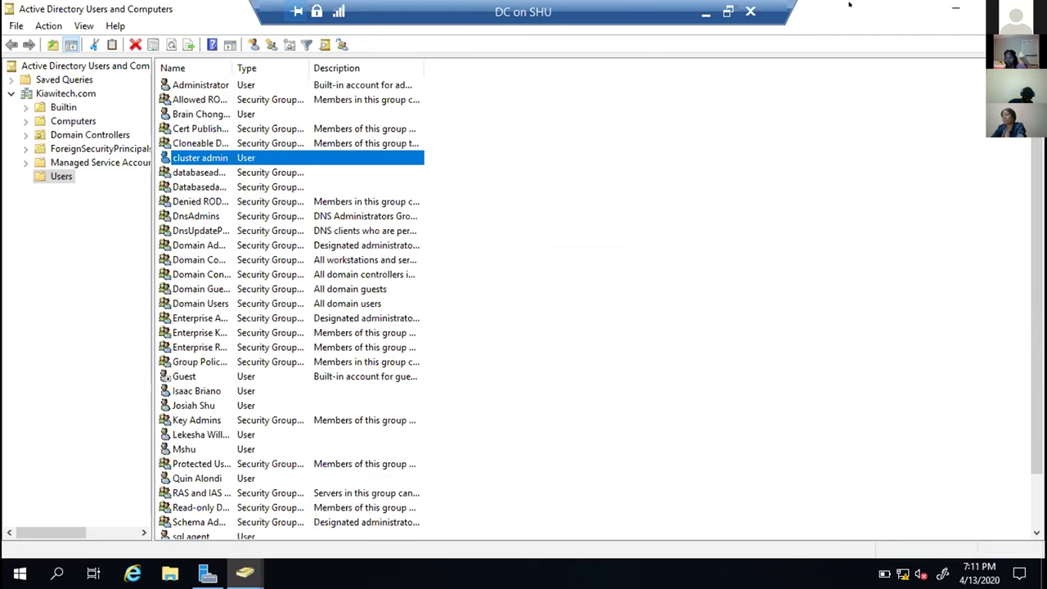
- Minimize the host windows and bring up the PROD virtual machine's console in a window
click(955, 7)
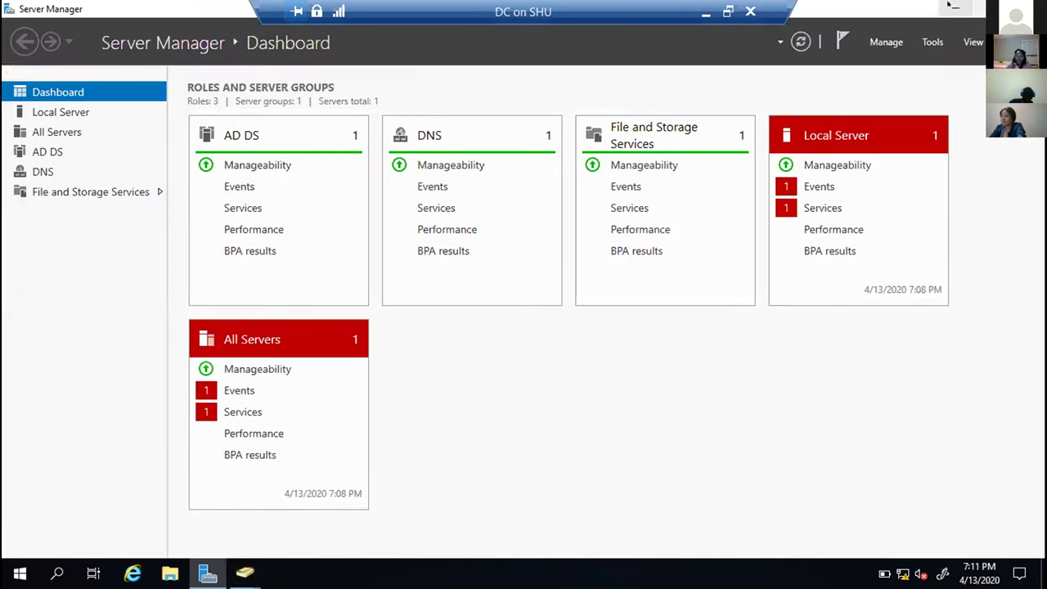
click(956, 7)
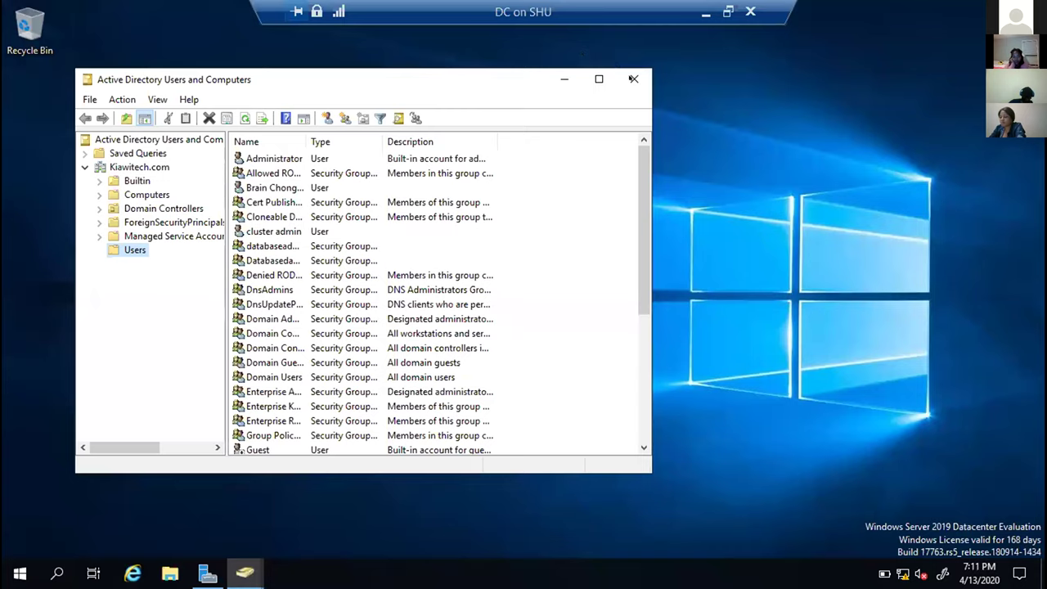
click(558, 78)
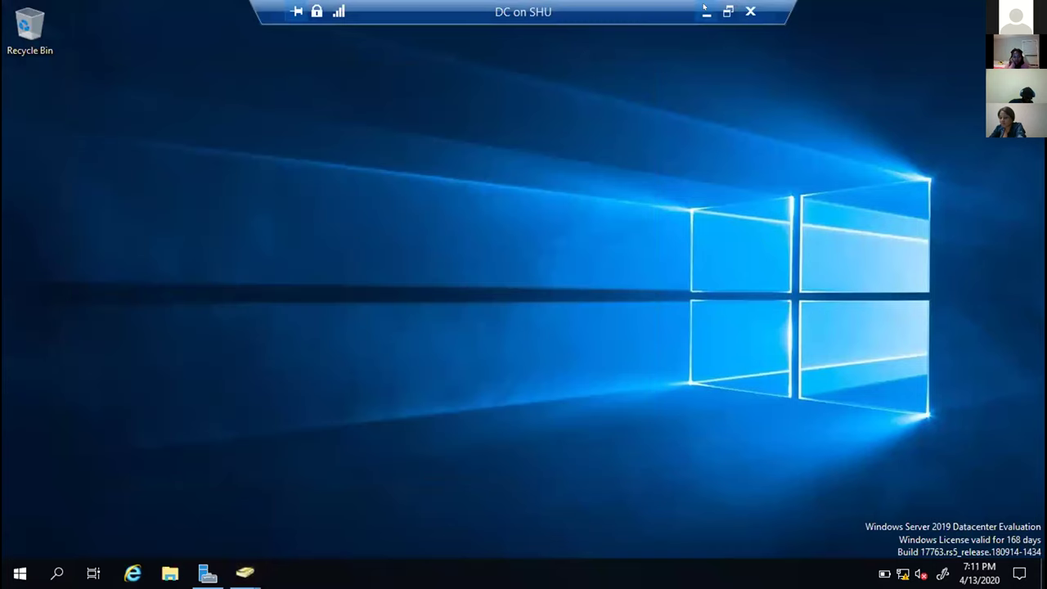
click(706, 11)
click(658, 573)
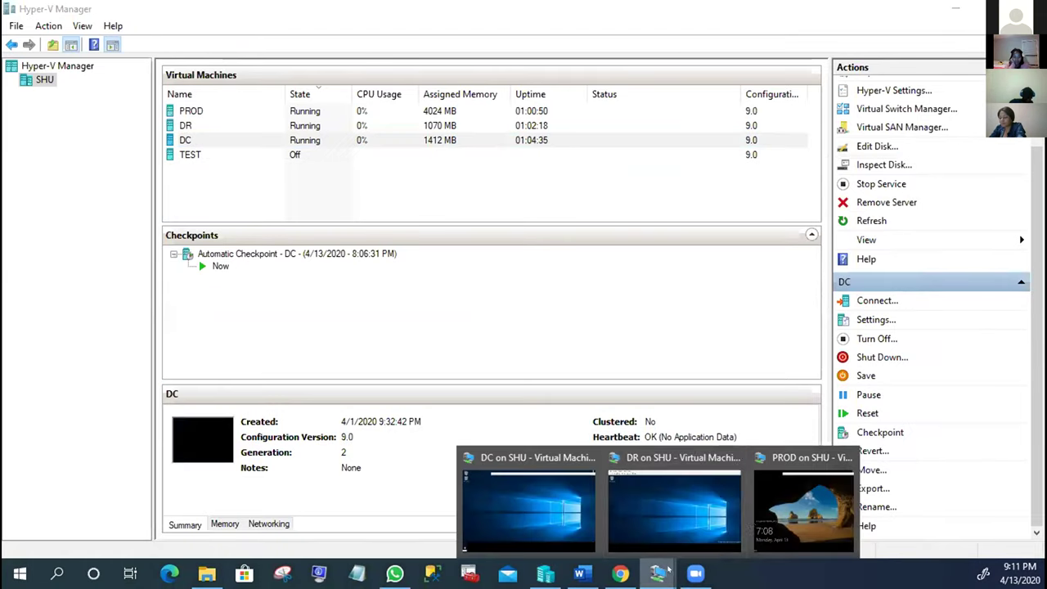
click(767, 518)
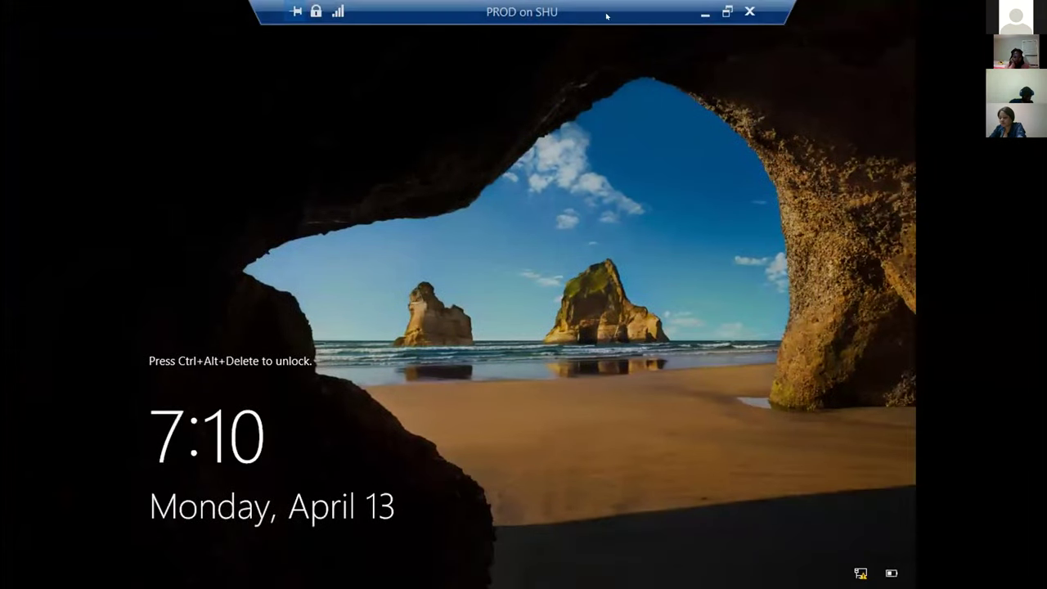
click(728, 11)
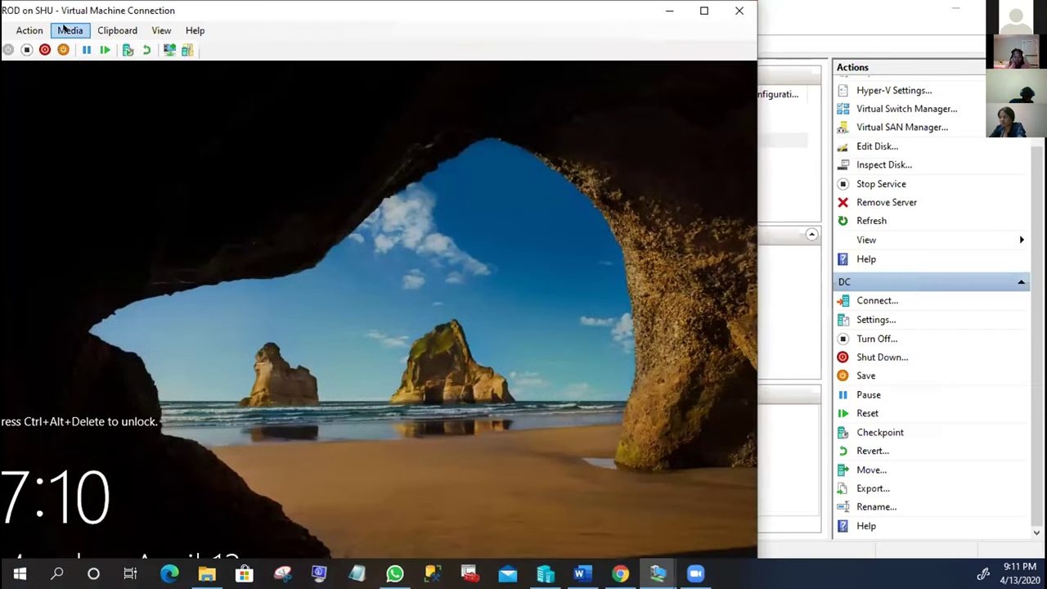
- Send Ctrl+Alt+Delete to PROD and sign in as Other user Clusteradmin with its password
click(29, 31)
click(46, 44)
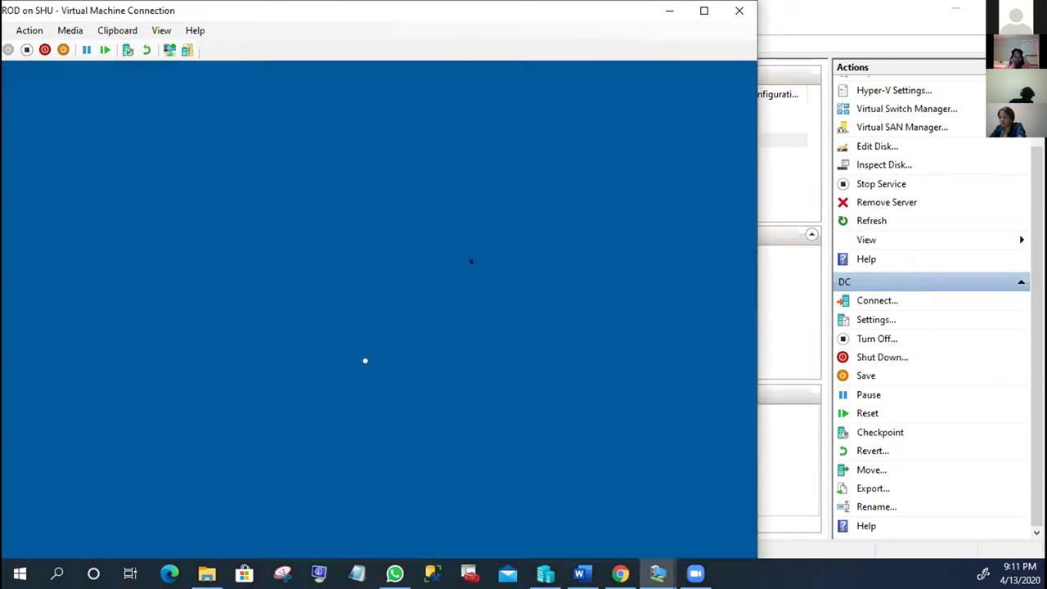
click(351, 409)
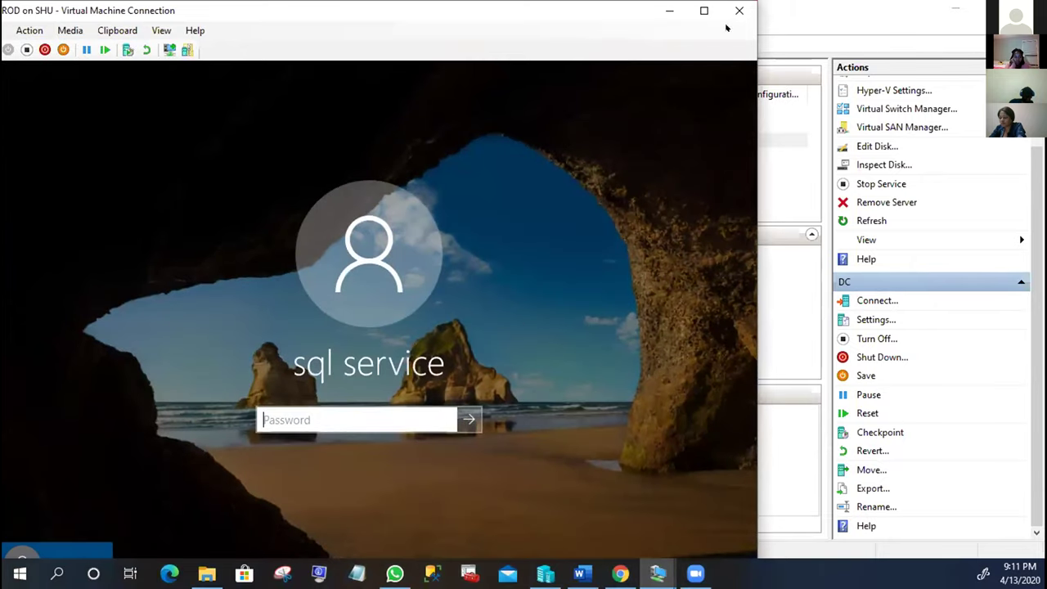
click(692, 14)
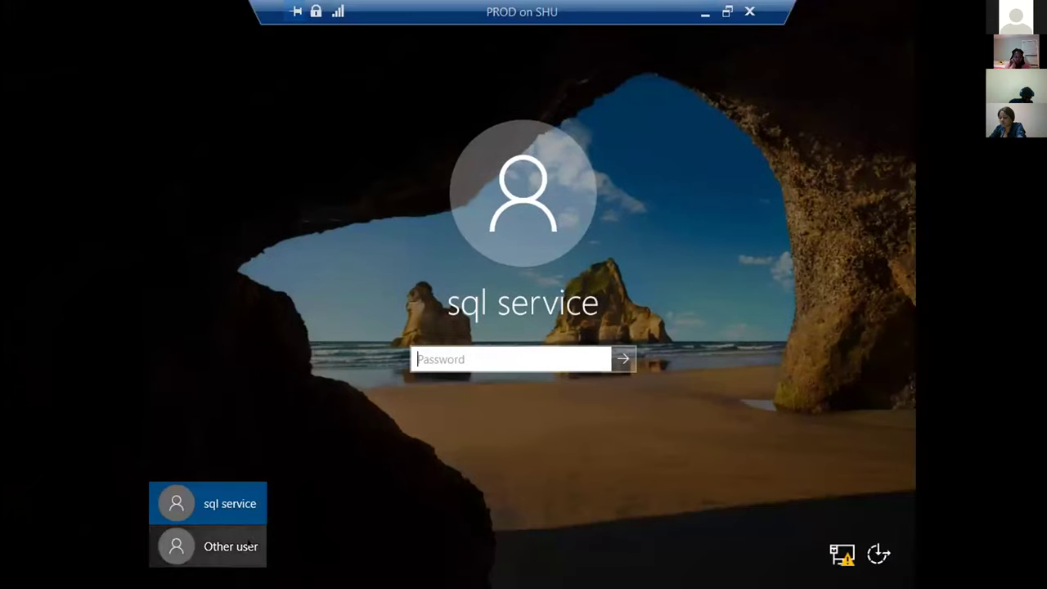
click(207, 545)
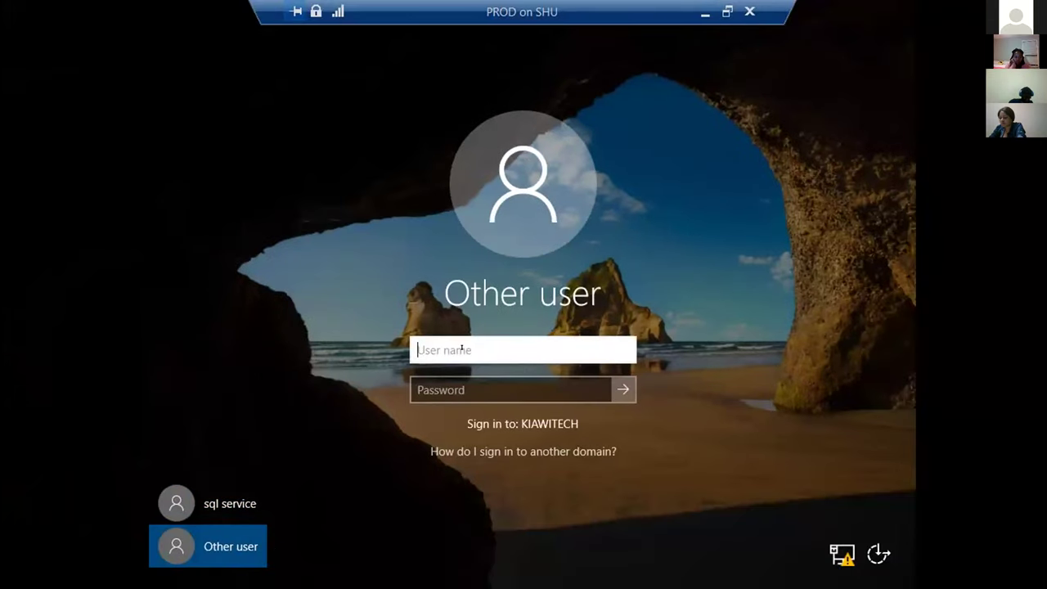
text(Clusteradmin)
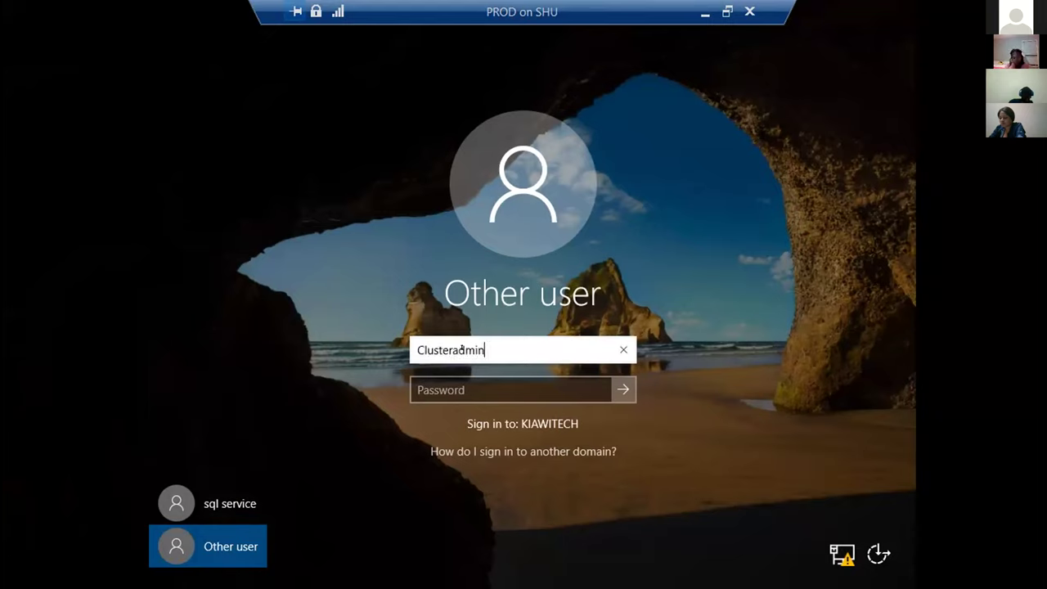
key(Tab)
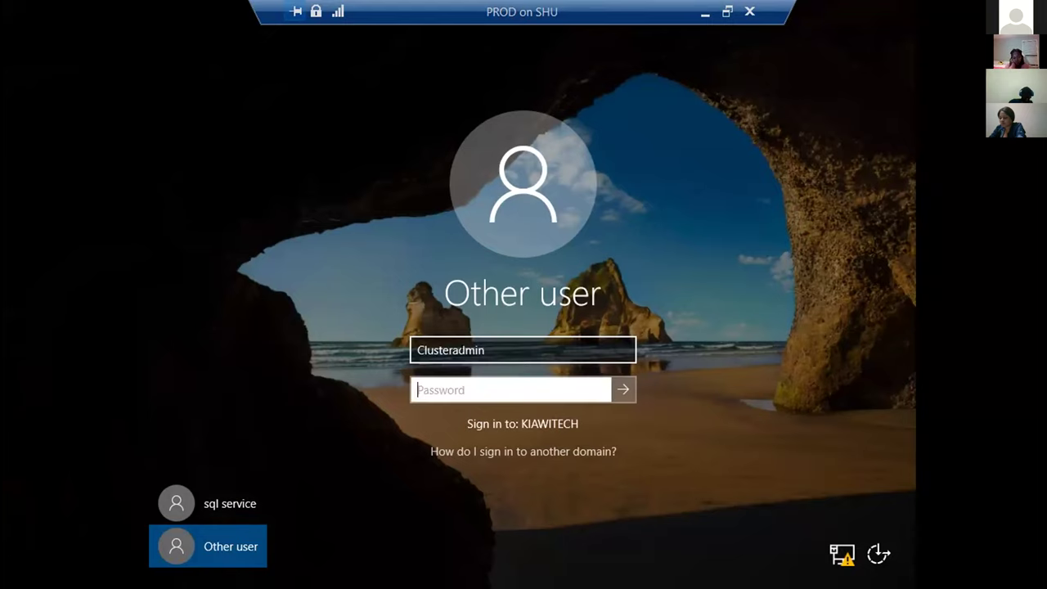
text(P••••••••)
key(Return)
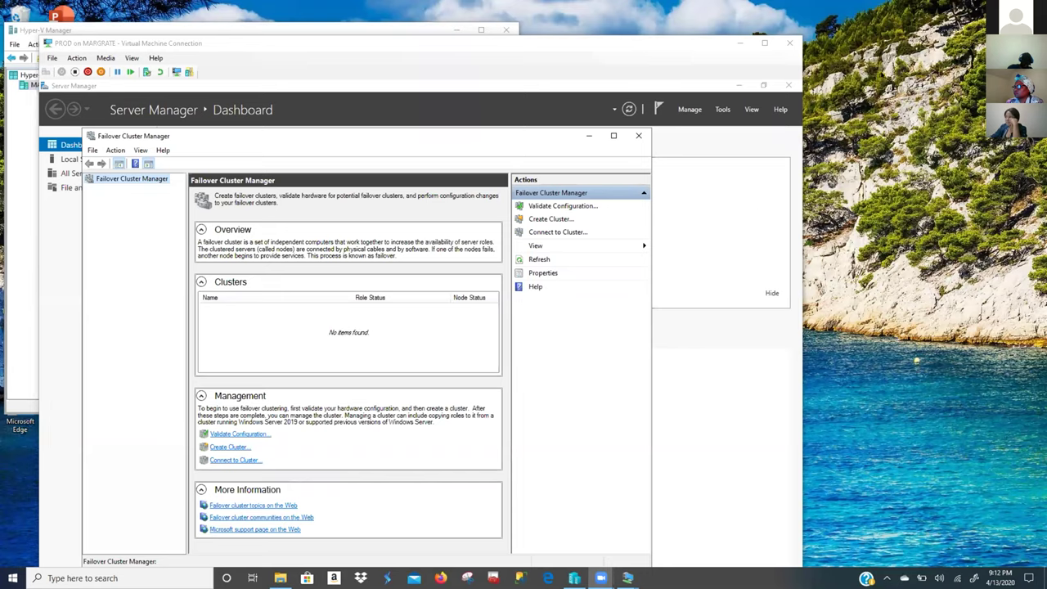
- Switch the PROD connection to full screen, showing Failover Cluster Manager with no clusters
click(762, 44)
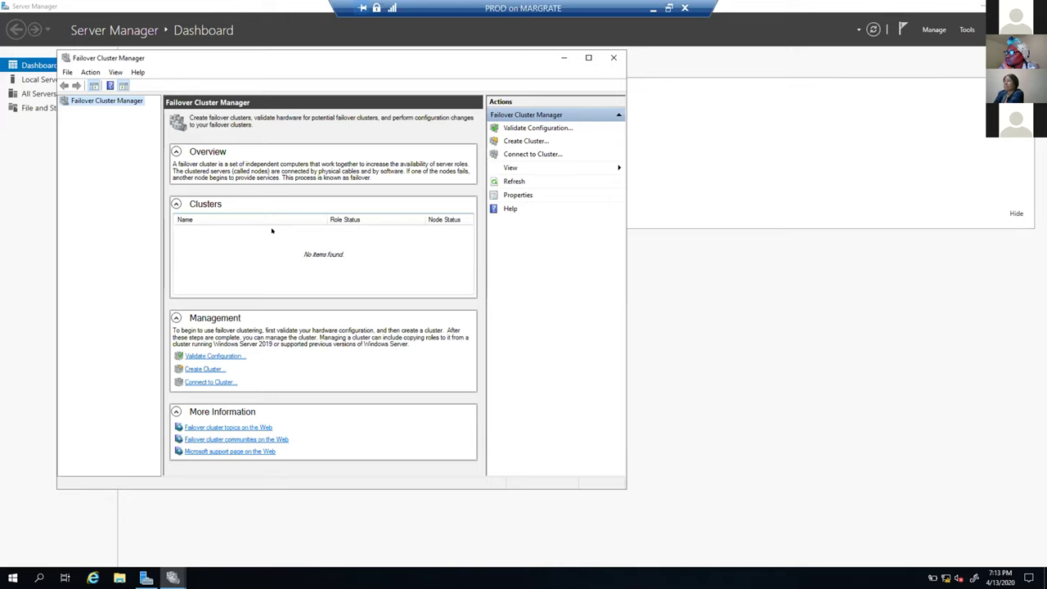
click(272, 230)
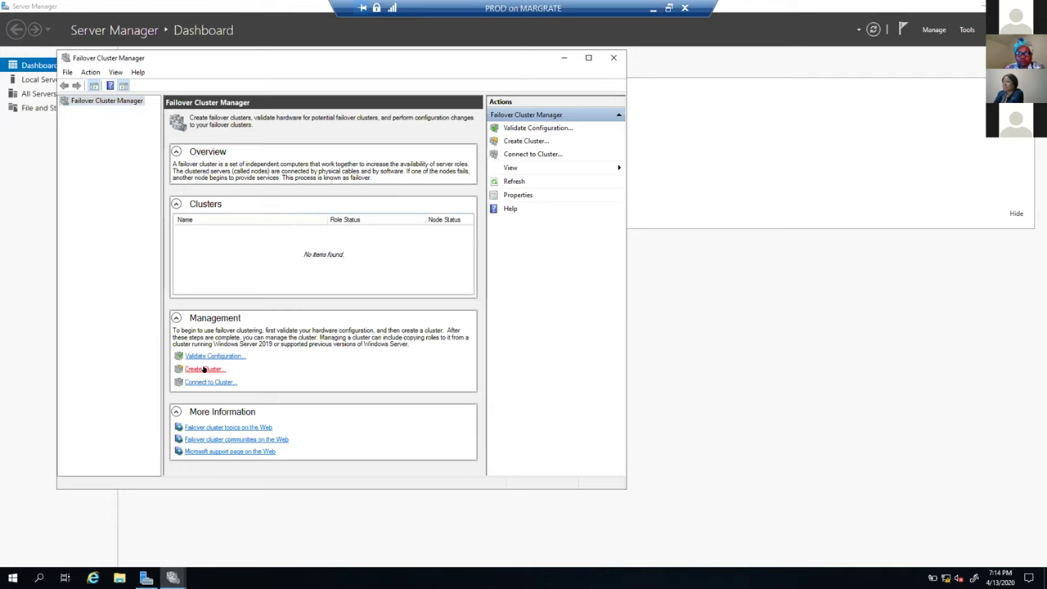
- Launch the Create Cluster wizard and add servers PROD and DR to the server list
click(203, 369)
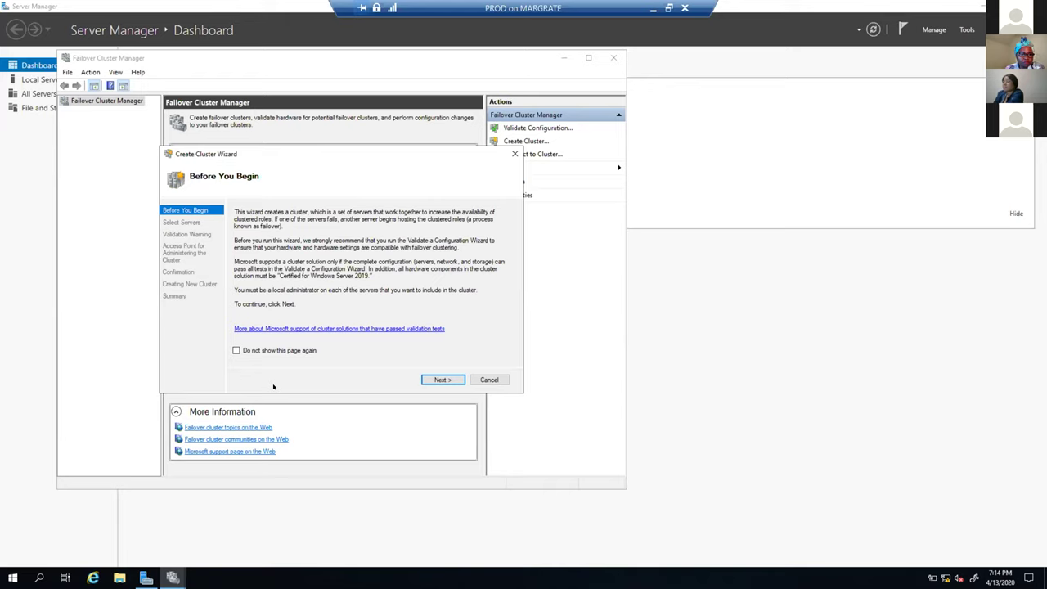
click(423, 381)
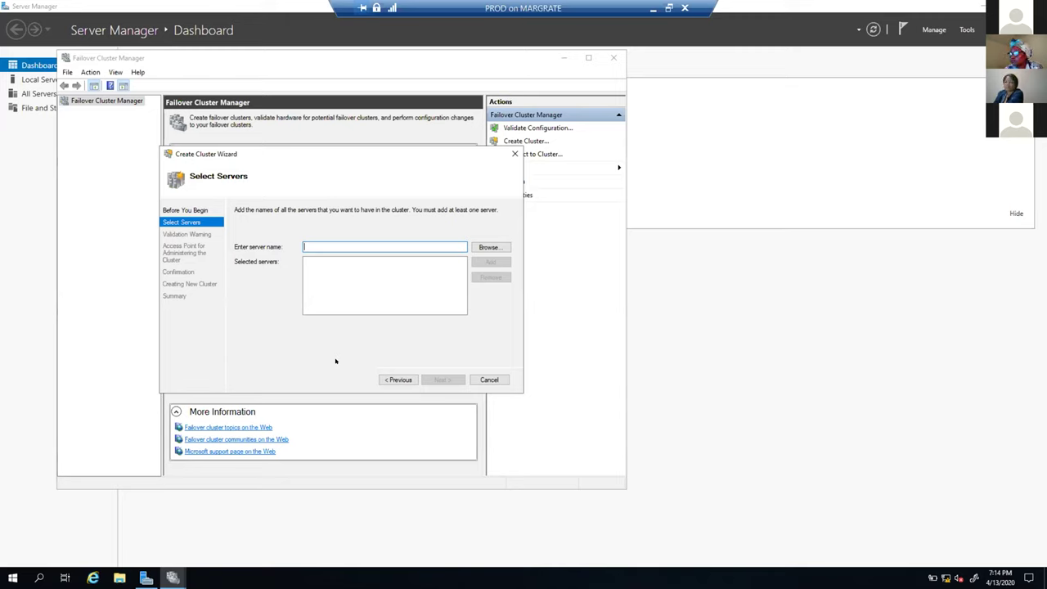
text(PROD)
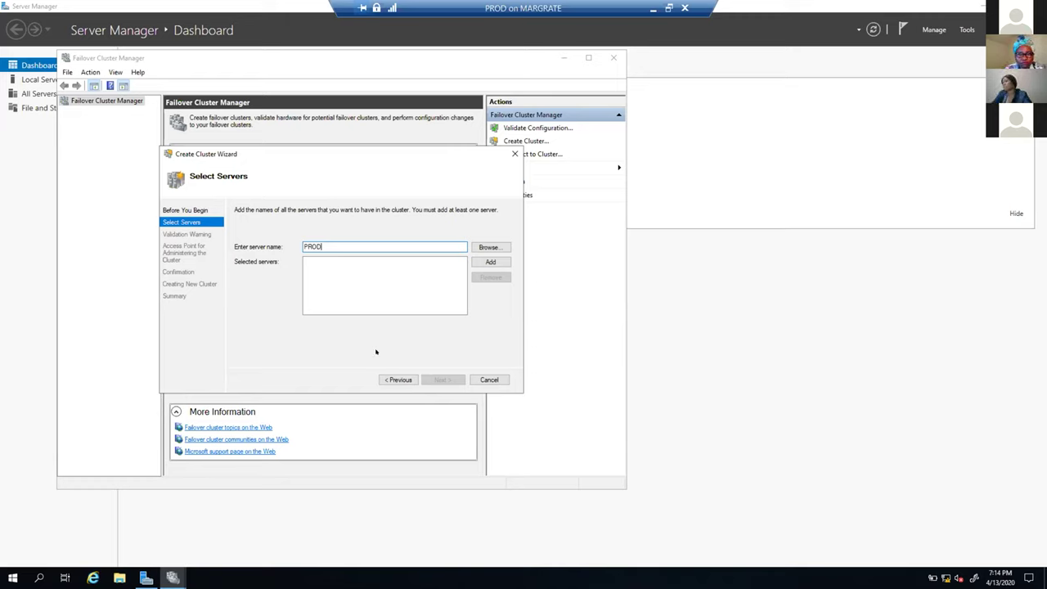
click(491, 262)
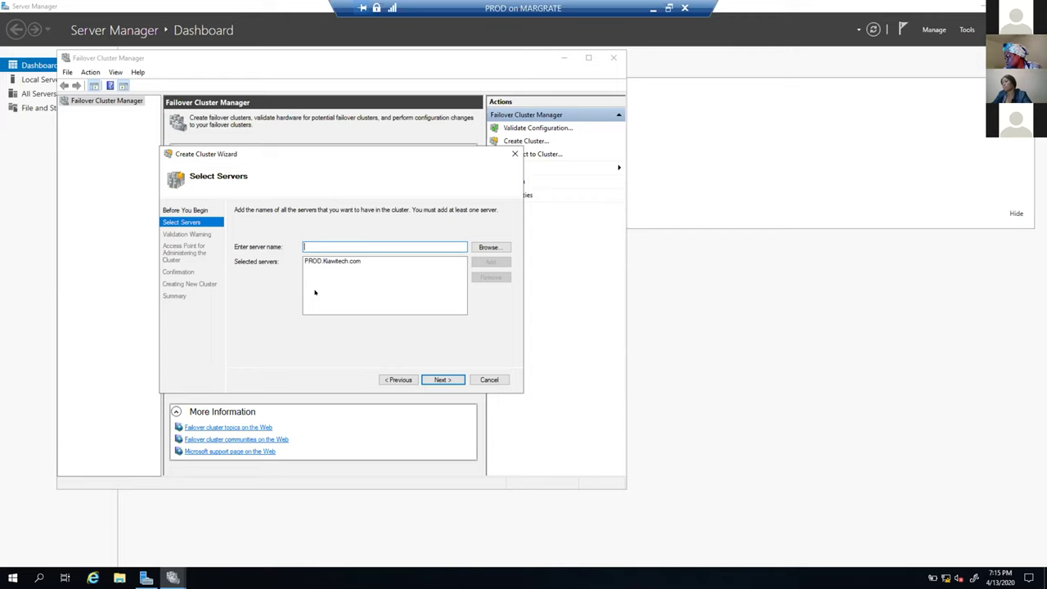
text(DR)
key(Return)
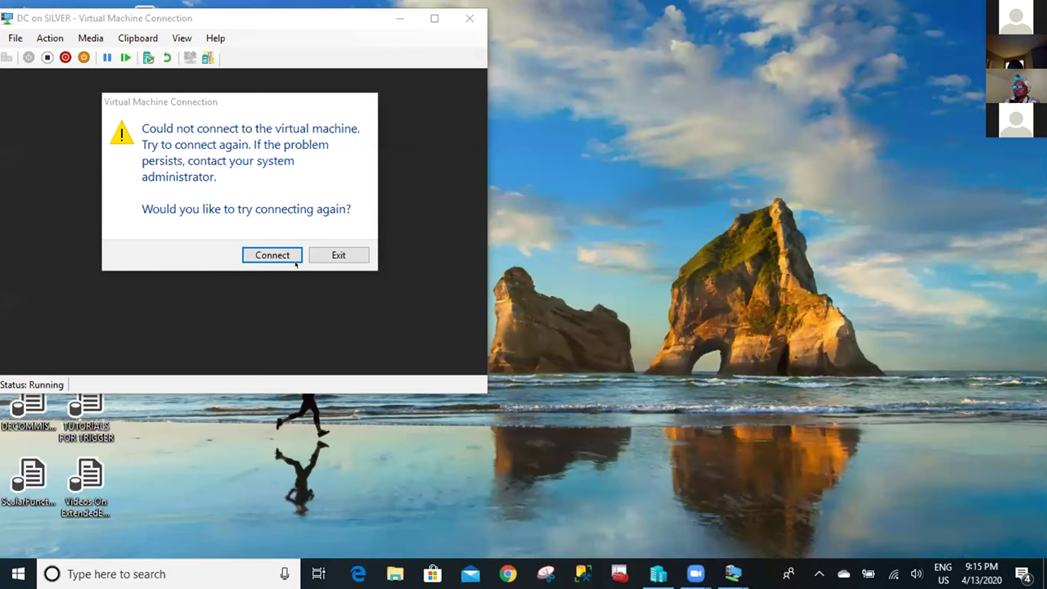
- Bring the DC on SILVER window forward and retry connecting to the DC virtual machine
click(333, 19)
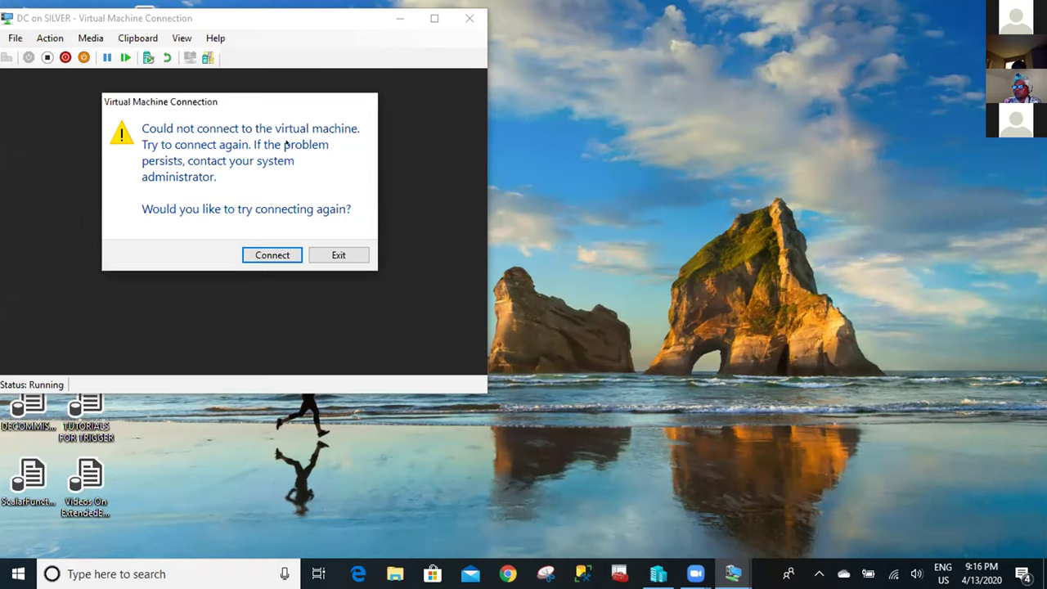
click(272, 253)
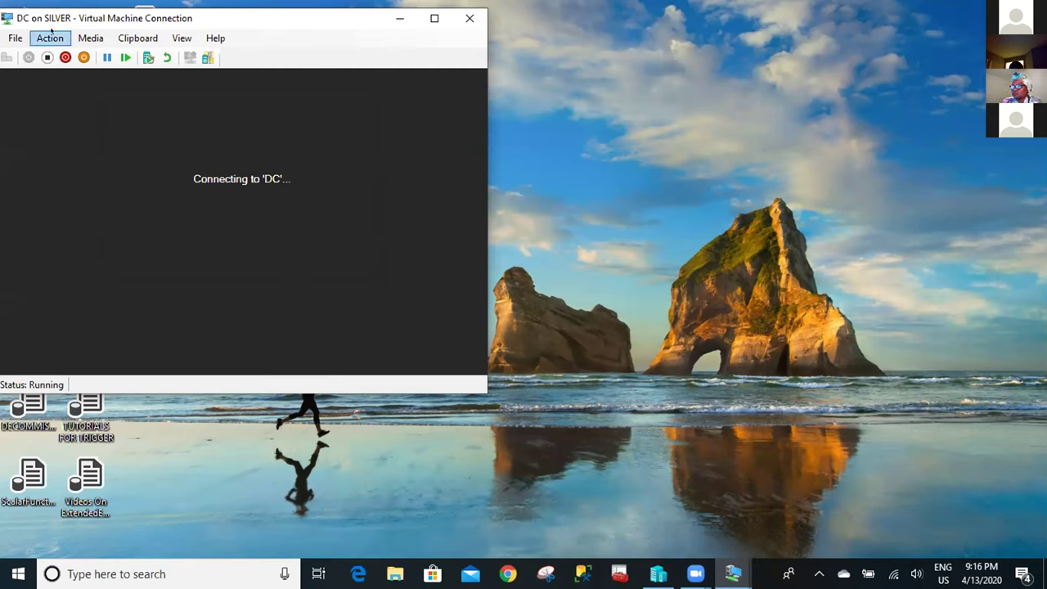
click(43, 39)
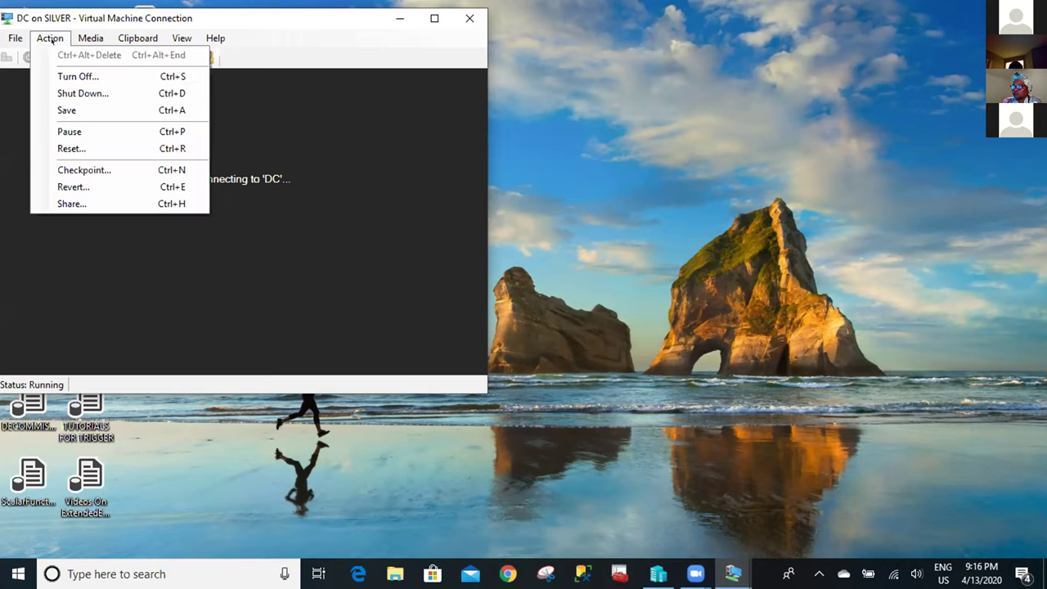
- Shut down the DC virtual machine from the Action menu and confirm it
click(78, 76)
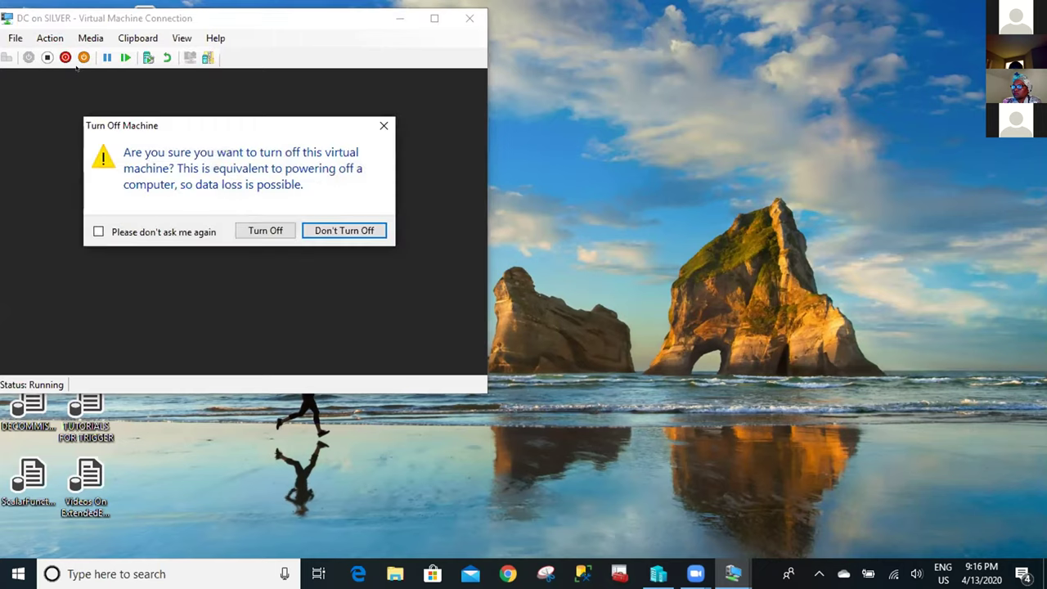
click(262, 229)
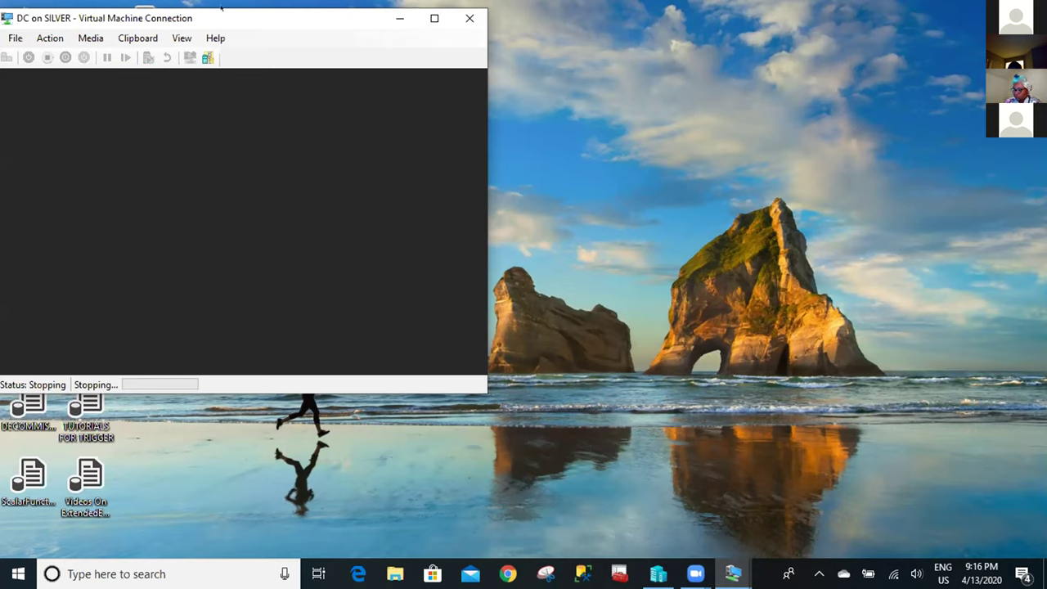
drag(358, 65, 357, 68)
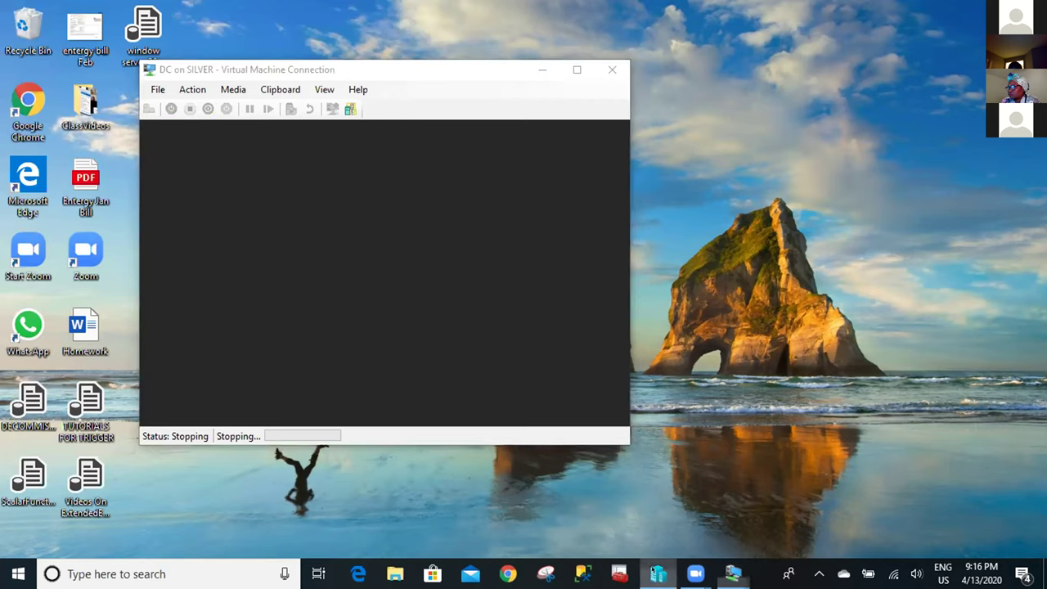
click(659, 574)
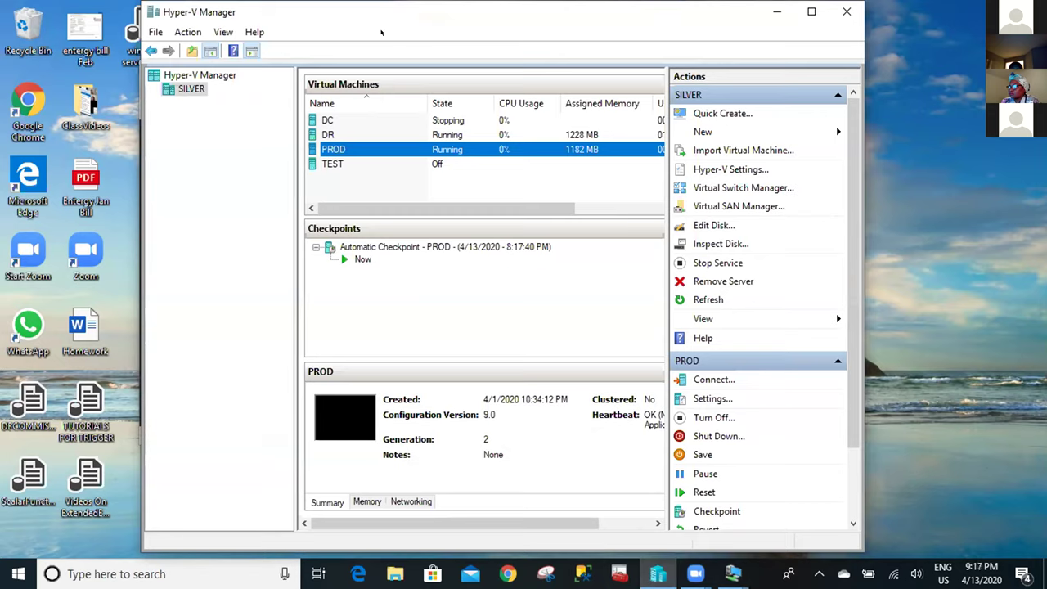
- Move Hyper-V Manager aside after checking VM states, then minimize it to reveal DC
drag(361, 11, 257, 41)
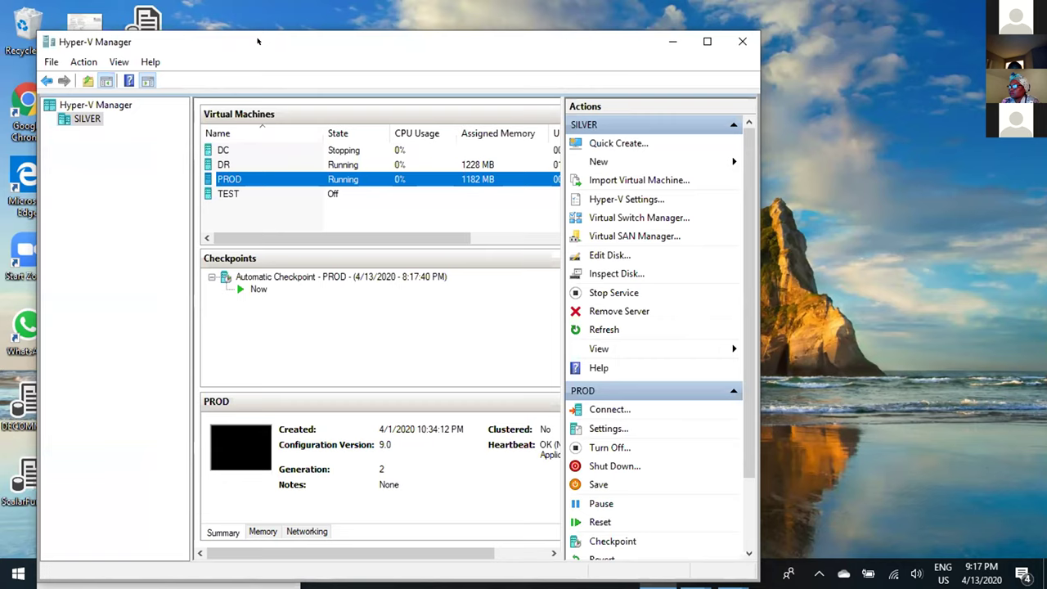
click(673, 41)
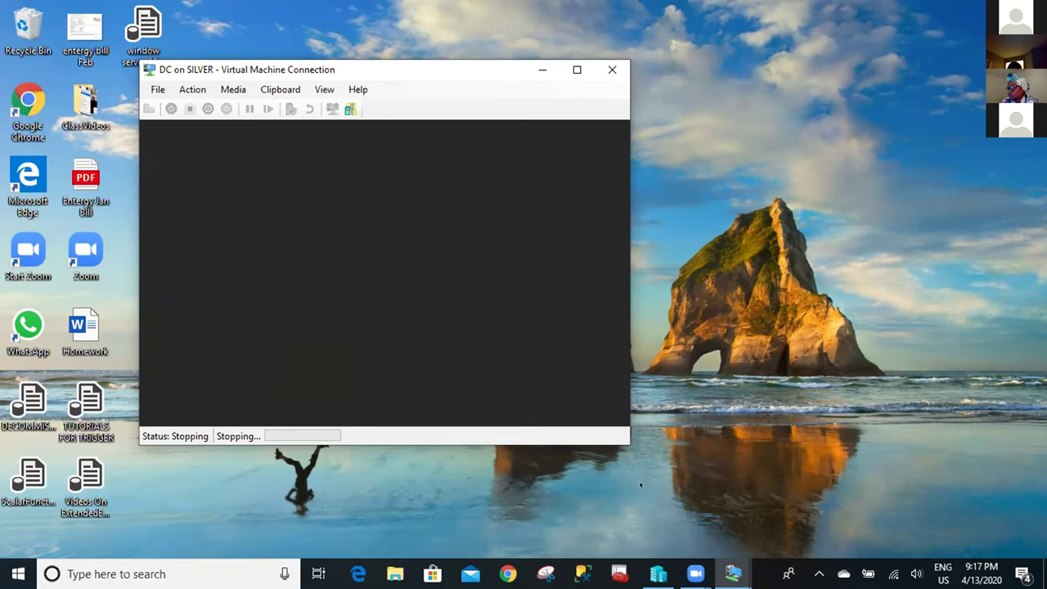
- Pick the PROD virtual machine window from the taskbar previews
mouse_move(733, 573)
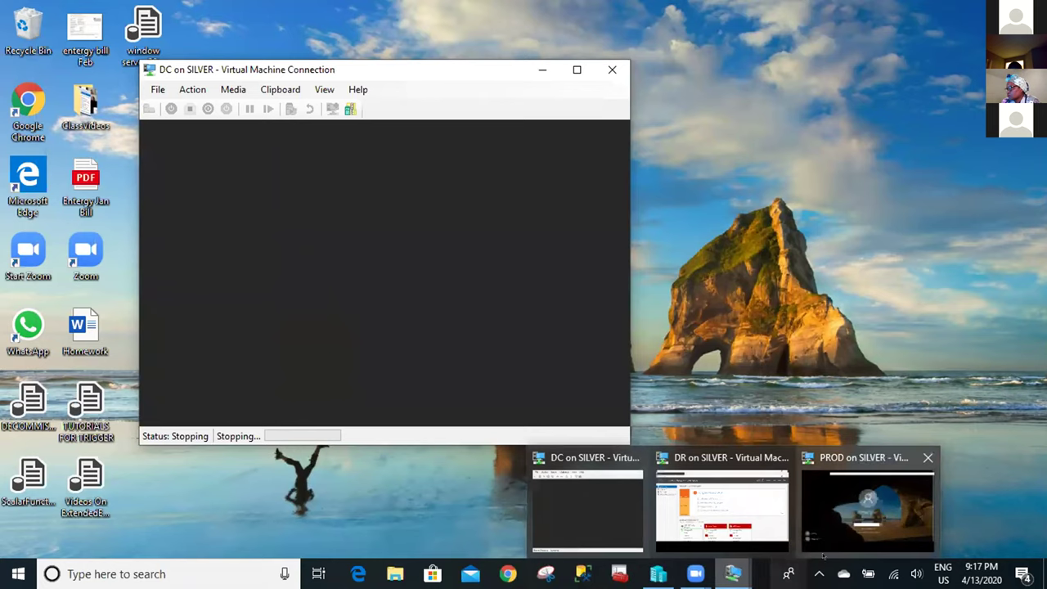
mouse_move(871, 496)
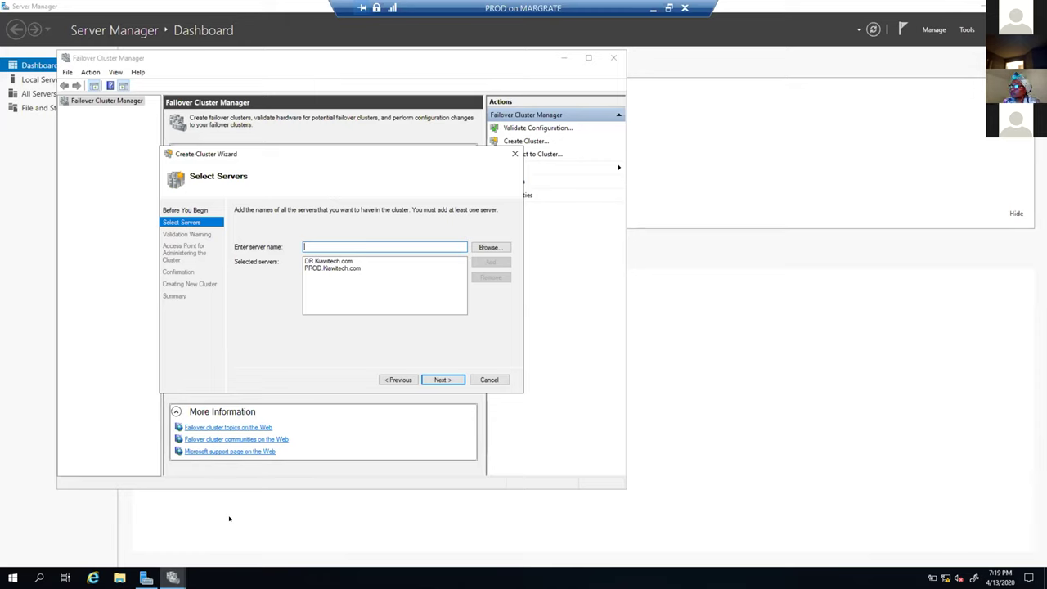
- Accept DR and PROD as the cluster servers and choose Yes to run validation tests
click(439, 379)
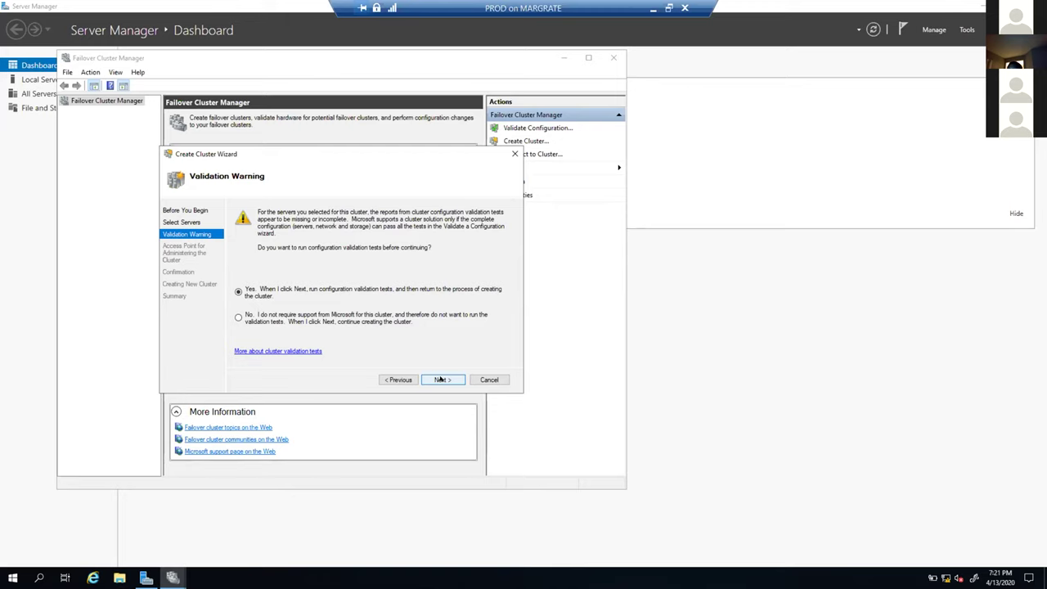
click(442, 380)
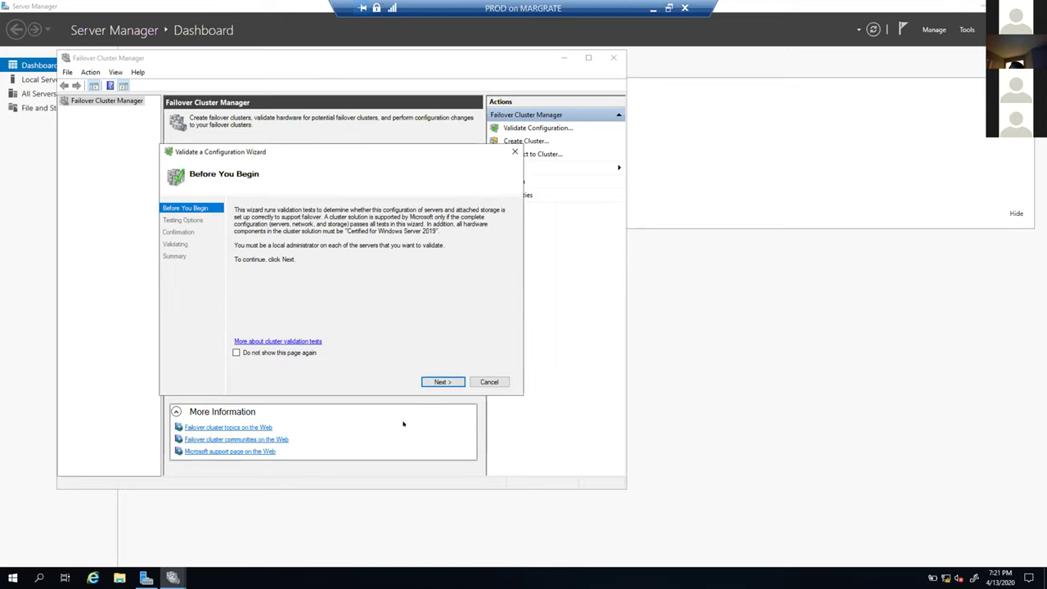
- Keep 'Run all tests' and start validating the DR and PROD nodes
click(441, 381)
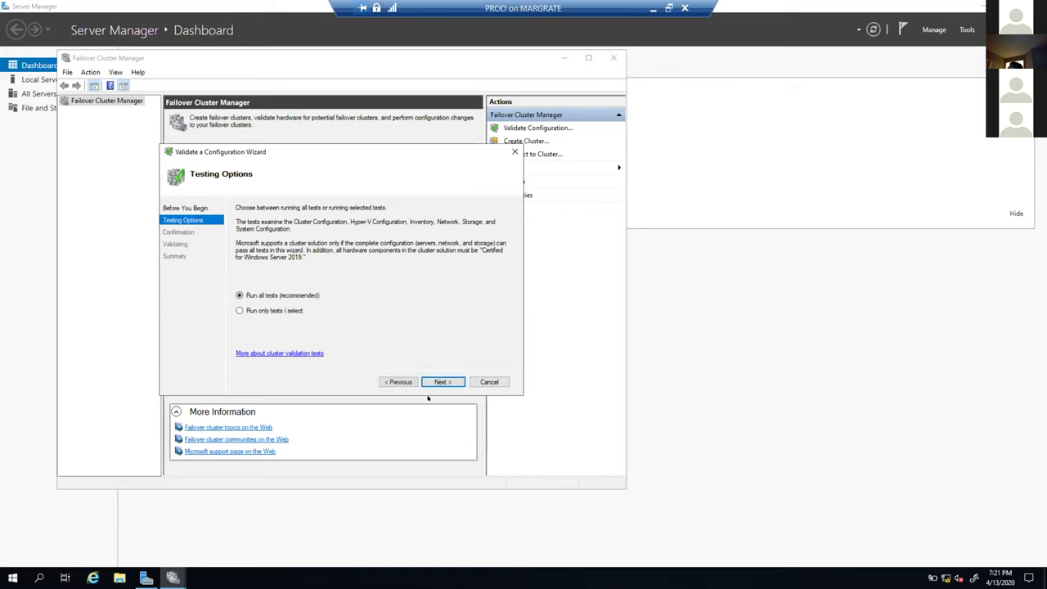
click(439, 386)
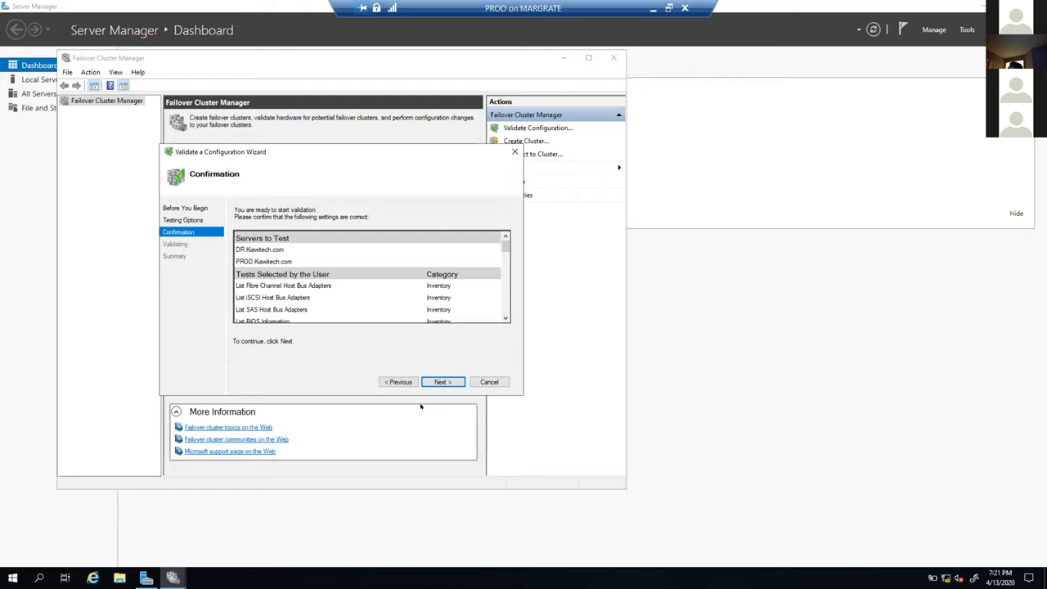
click(440, 382)
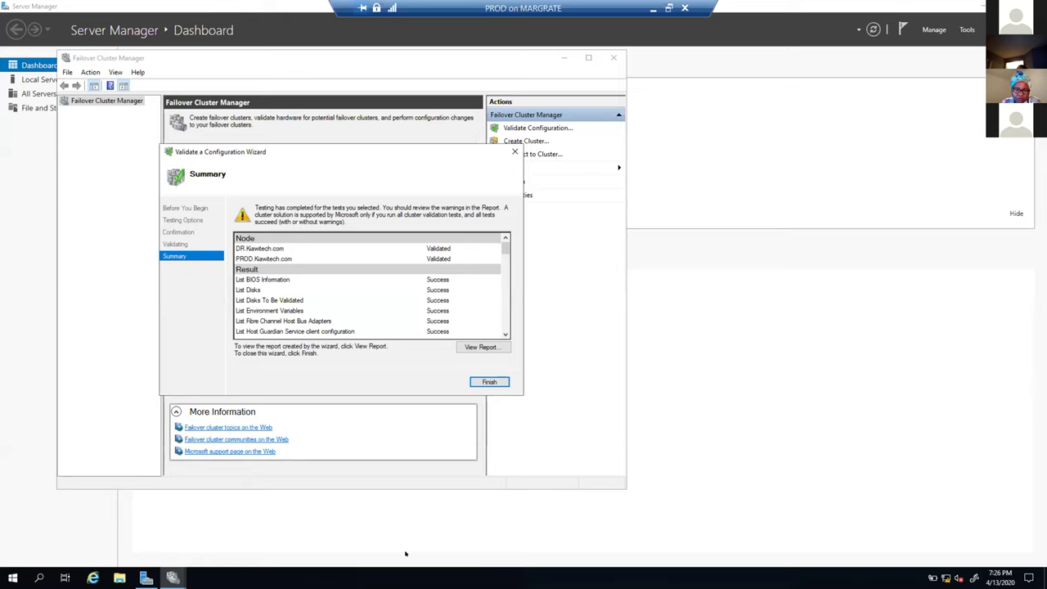
scroll(358, 290, down, 3)
scroll(357, 290, down, 8)
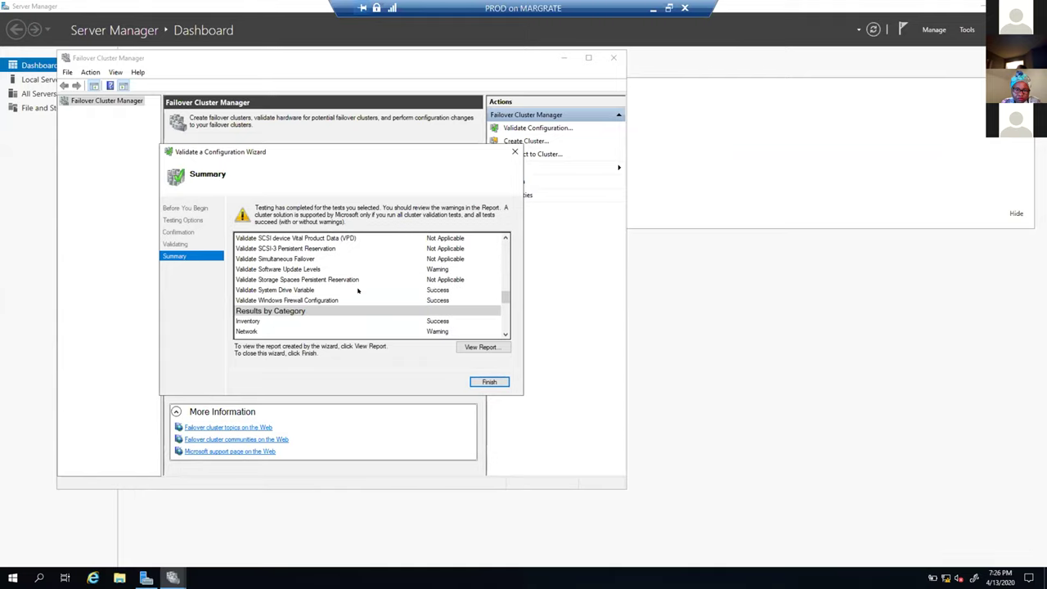
scroll(358, 290, down, 10)
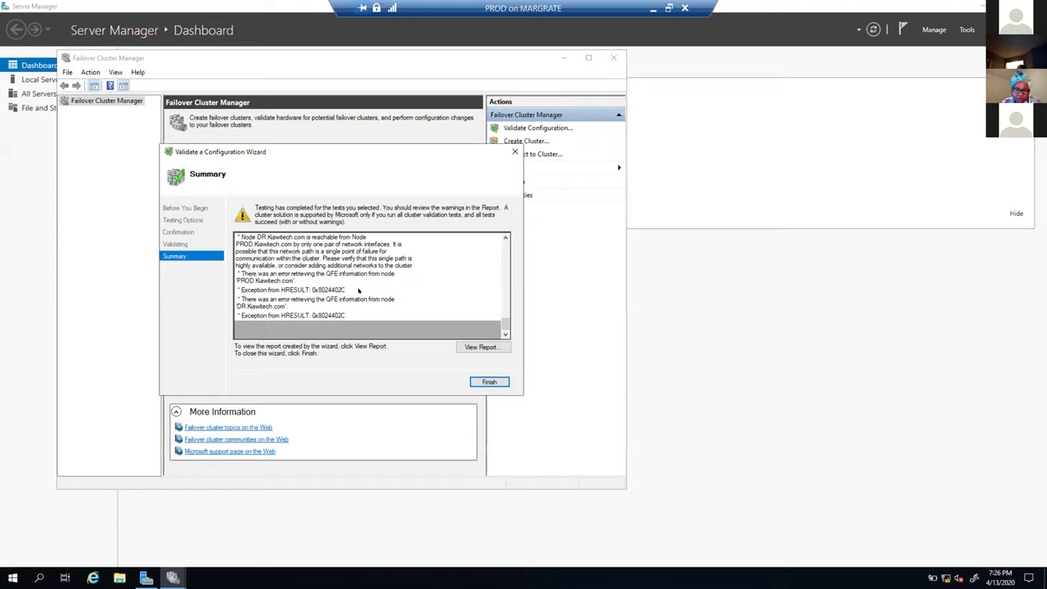
scroll(359, 291, up, 5)
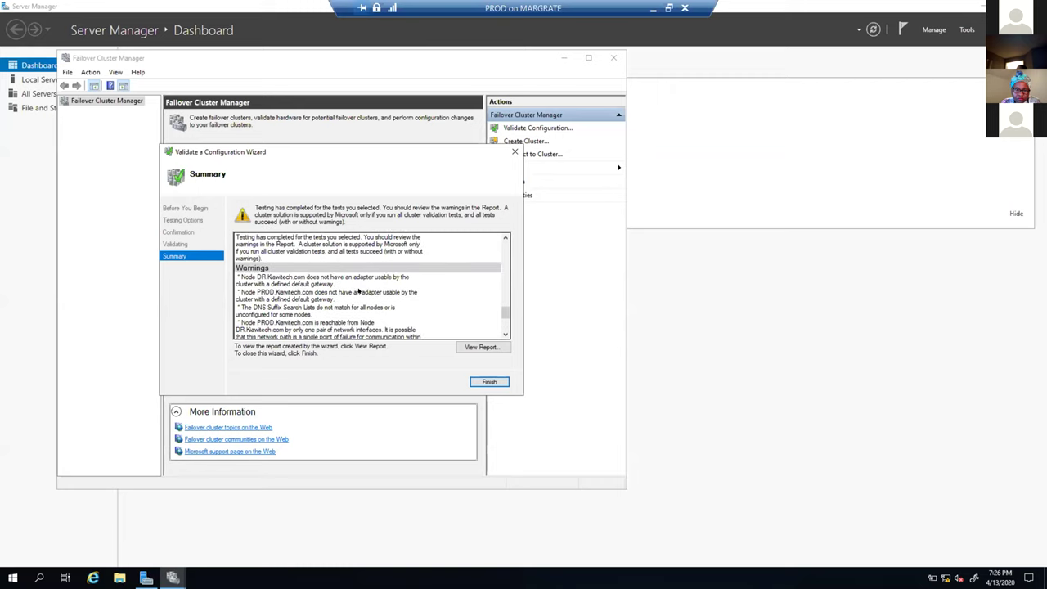
scroll(358, 291, up, 1)
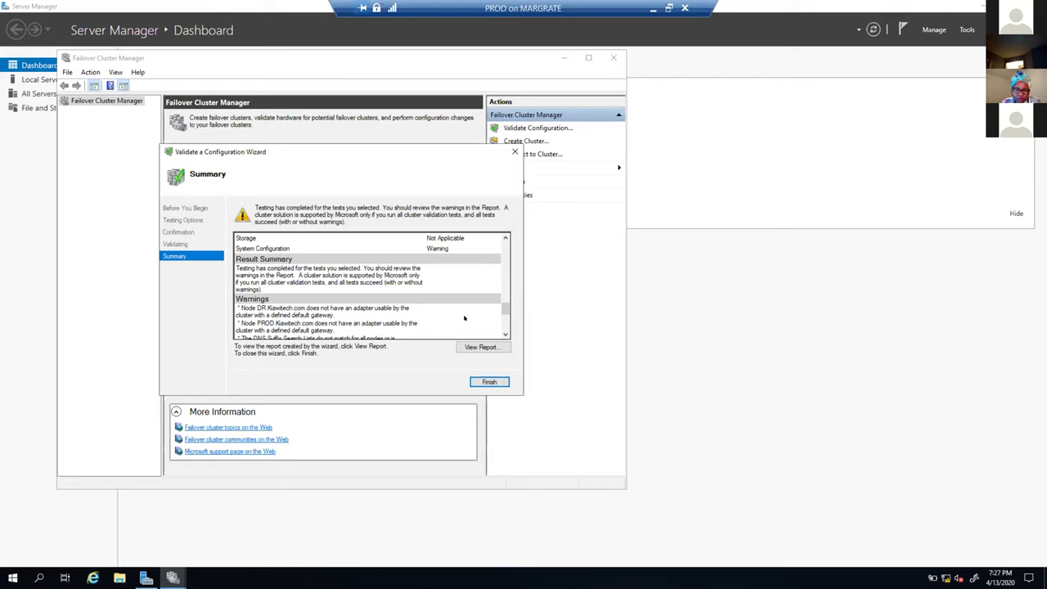
click(473, 349)
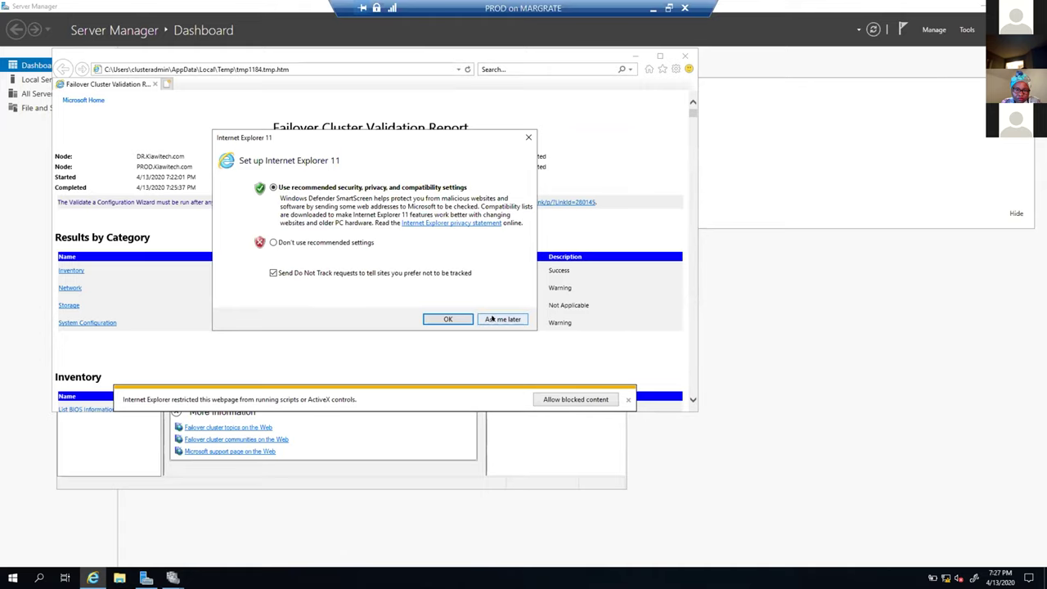
- Postpone the IE11 setup, dismiss the security warning, and return to the Failover Cluster Validation Report
click(483, 322)
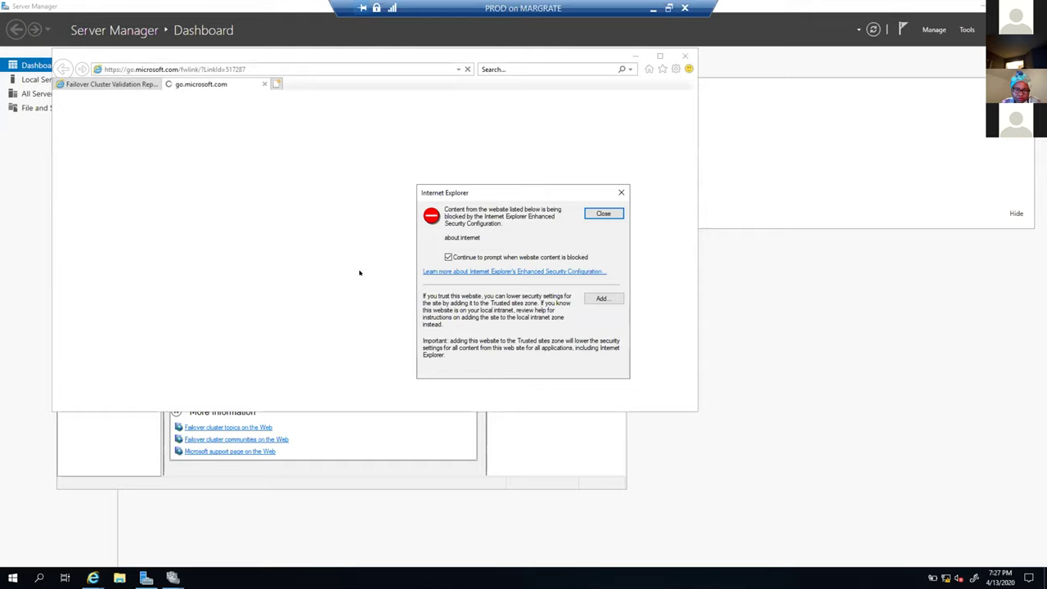
click(603, 214)
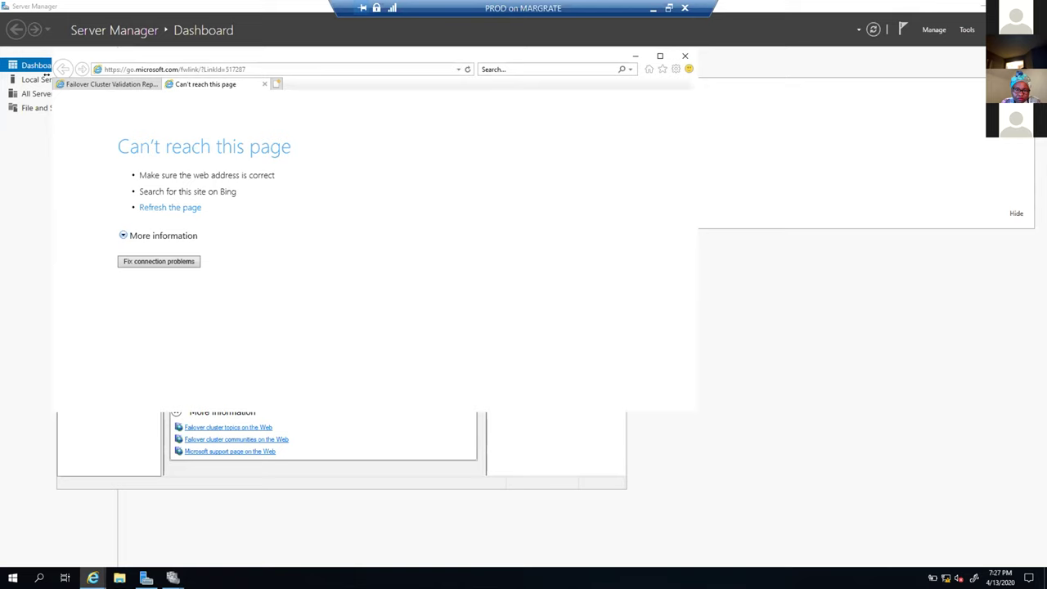
click(83, 83)
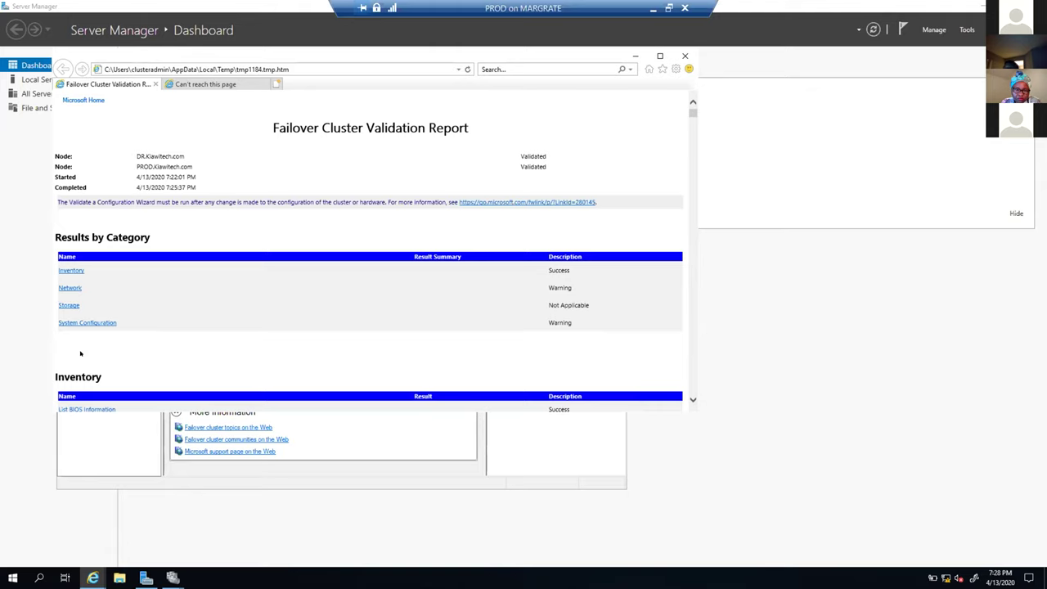
click(69, 288)
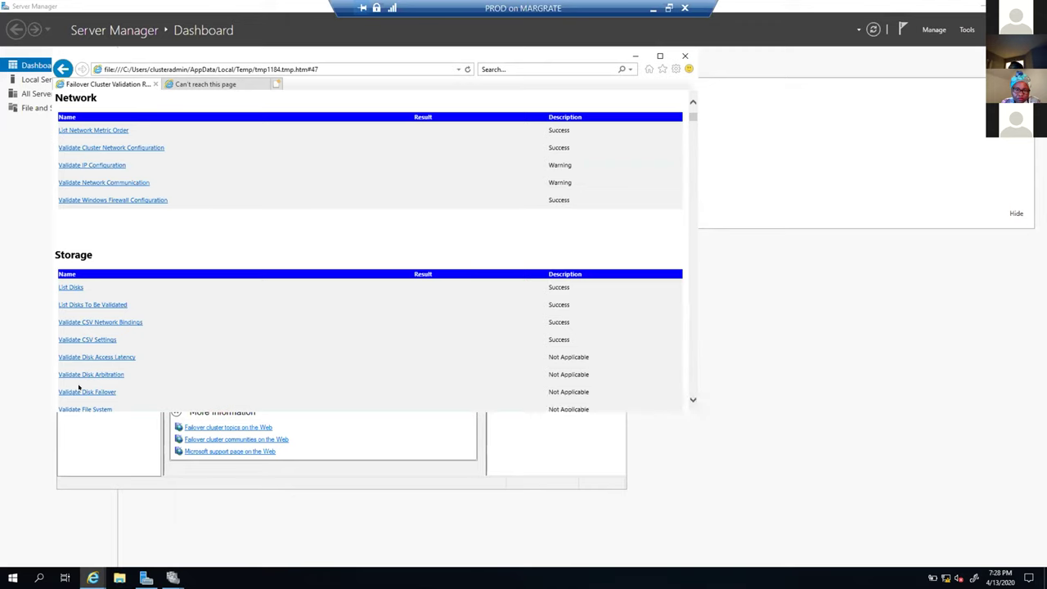
click(73, 168)
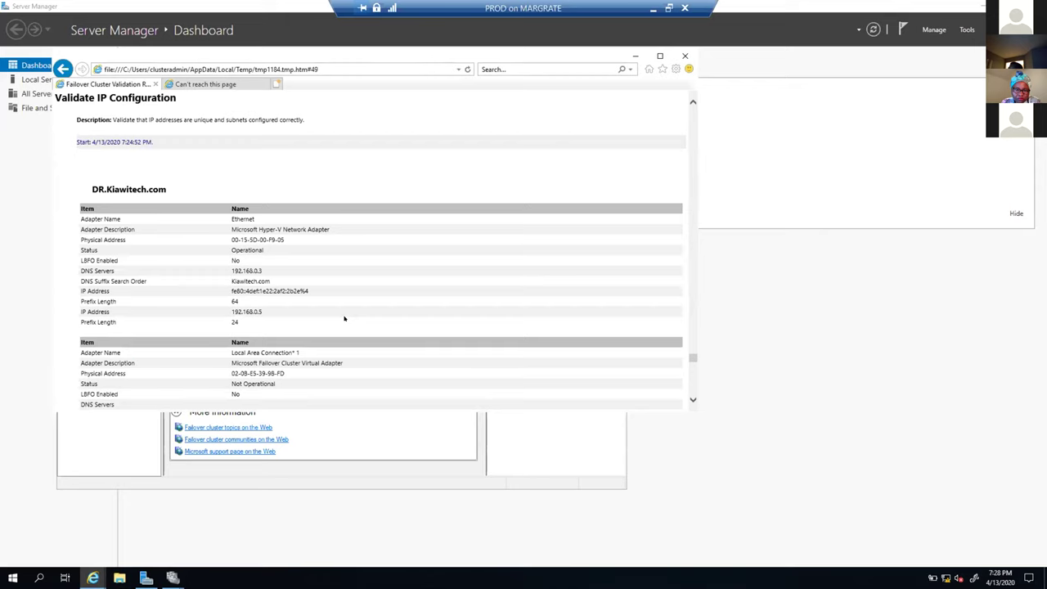
scroll(345, 318, down, 3)
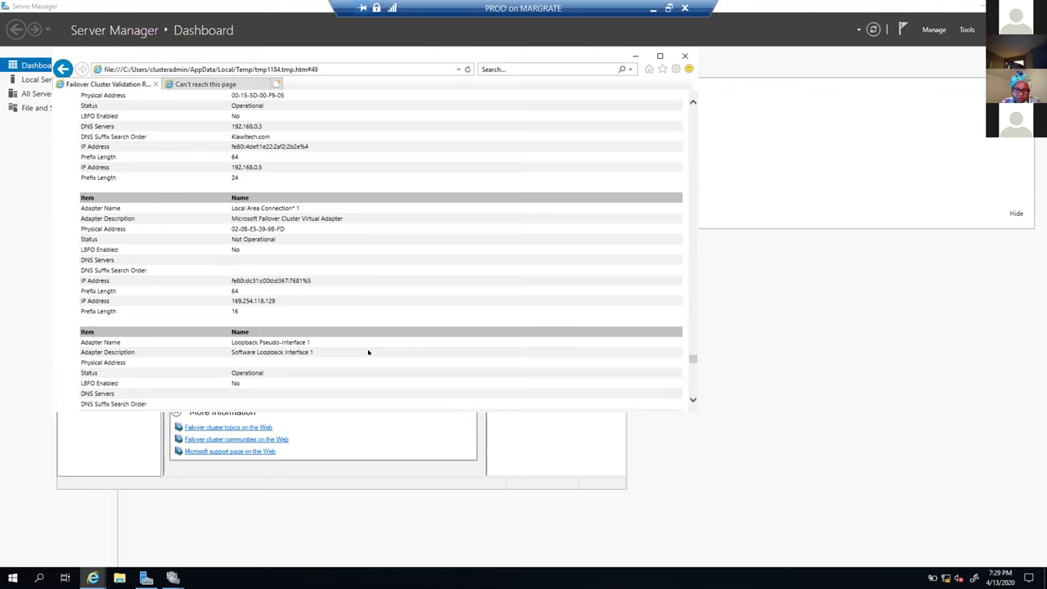
scroll(368, 351, up, 15)
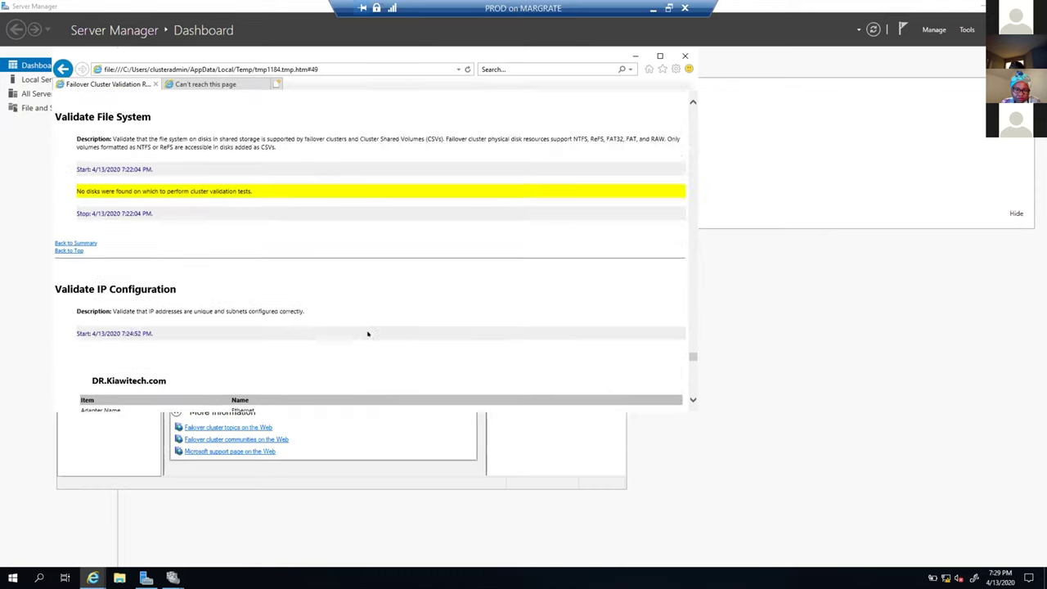
scroll(360, 326, up, 15)
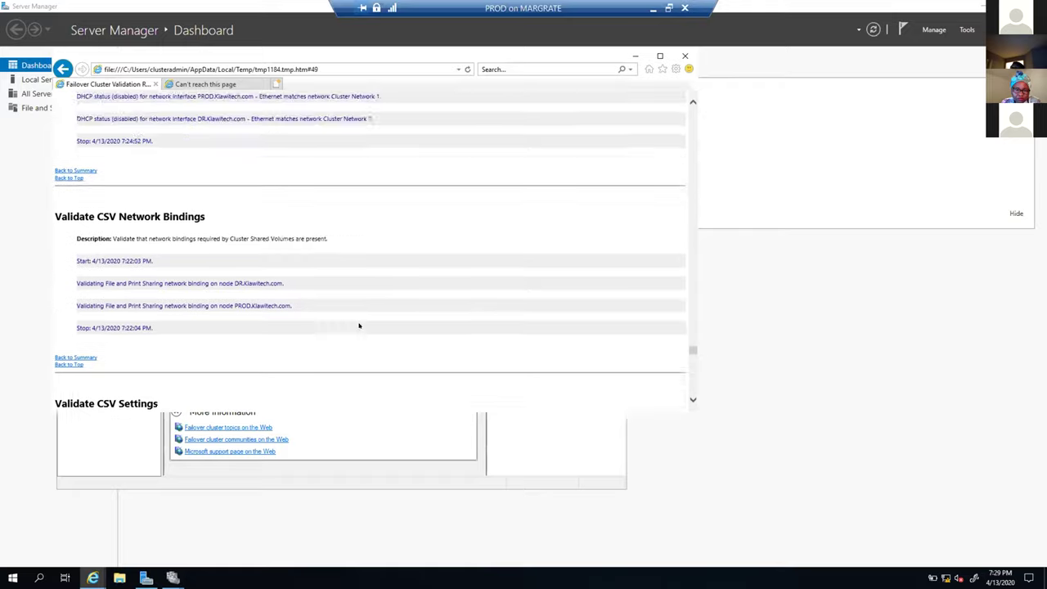
scroll(342, 302, up, 15)
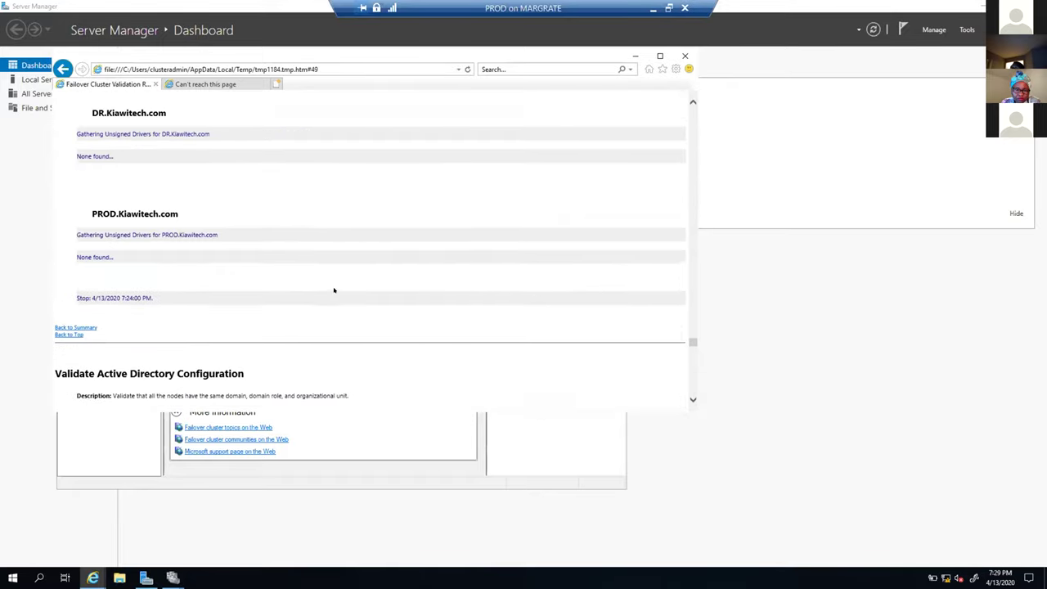
scroll(344, 284, up, 15)
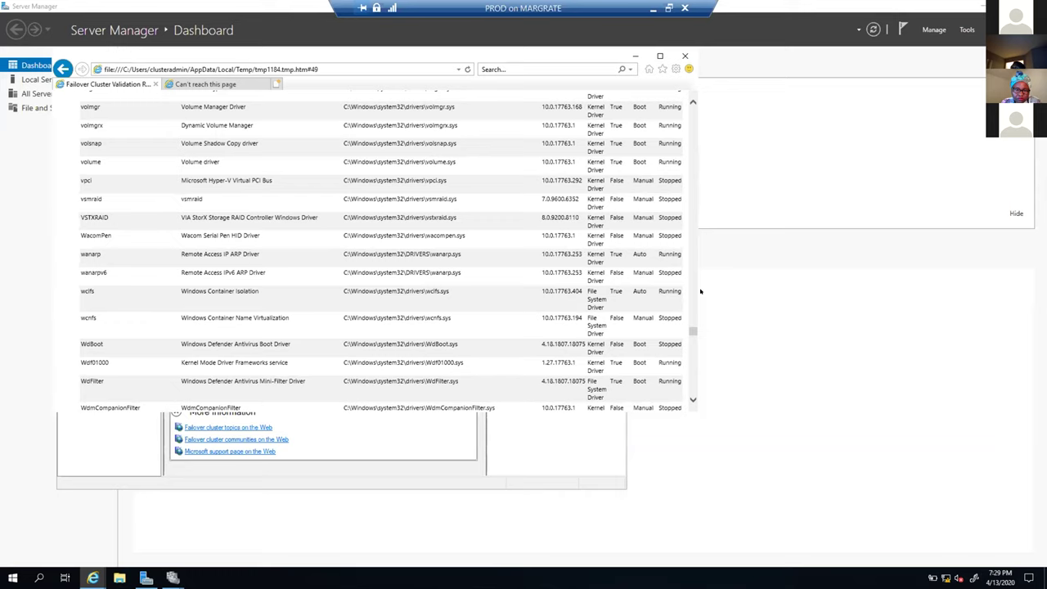
- Close the validation report tab and then the remaining Internet Explorer window
click(685, 56)
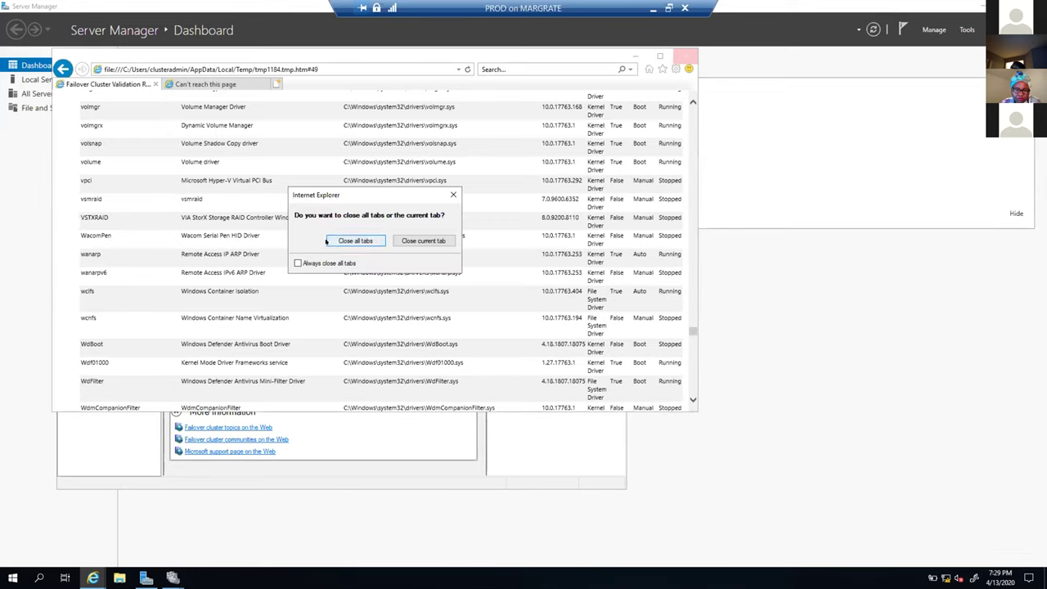
click(421, 241)
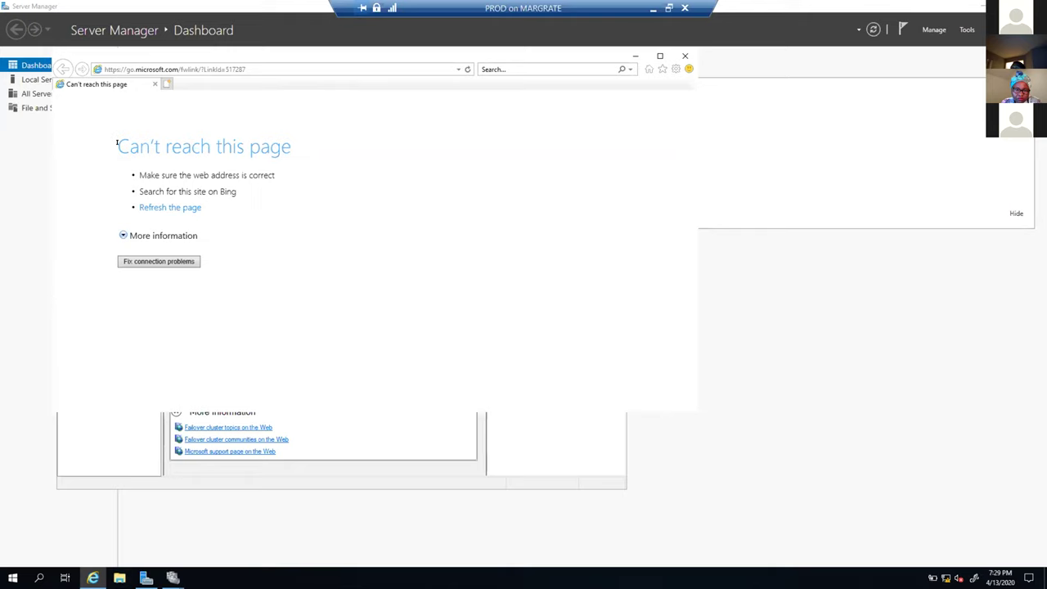
click(153, 84)
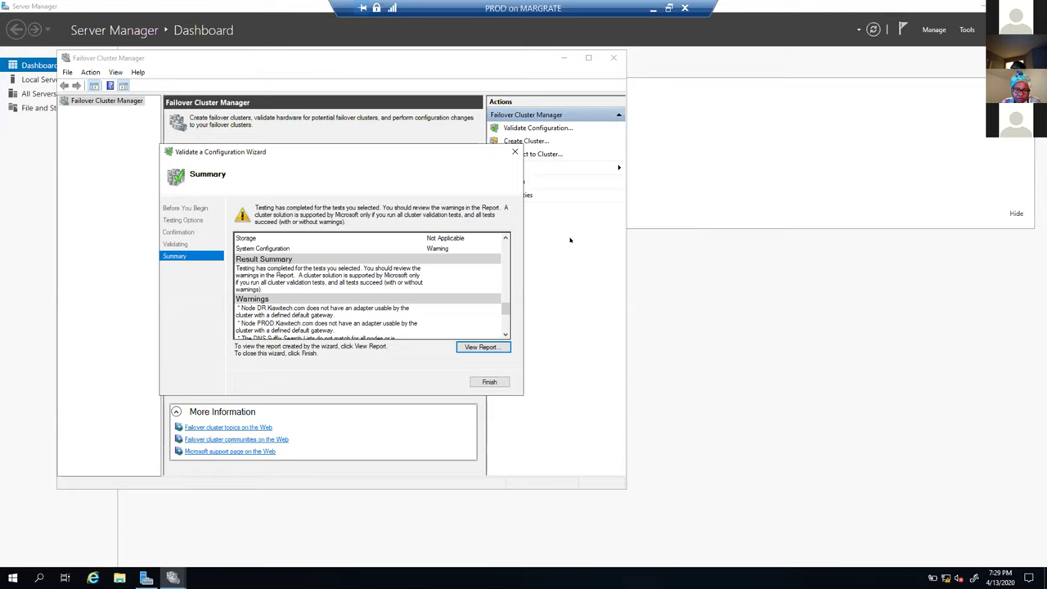
- Finish the Validate a Configuration Wizard and type the name DATABASECLUSTER
click(488, 382)
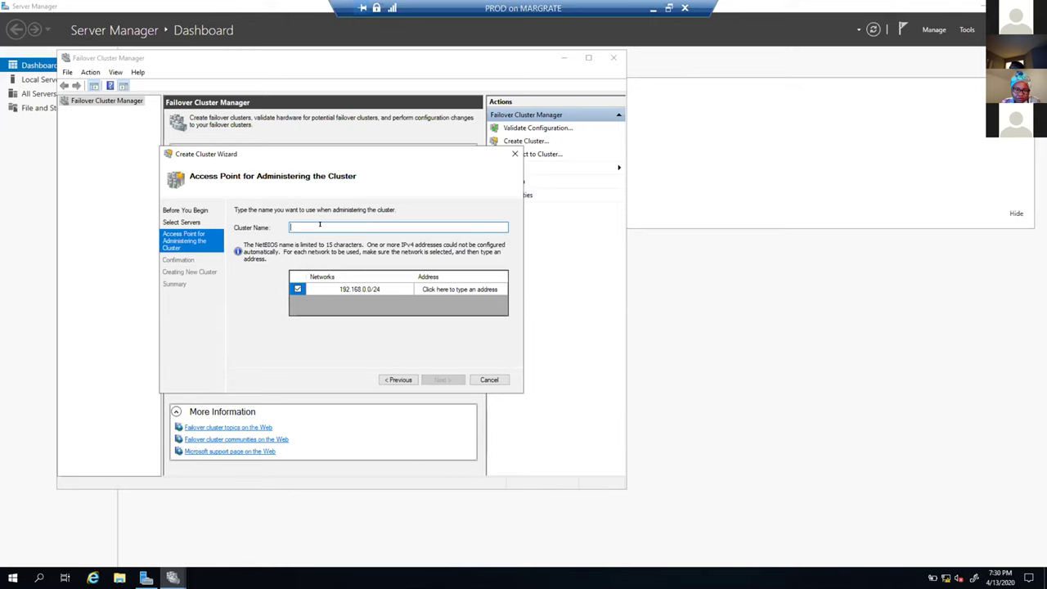
text(DATABASECLUSTER)
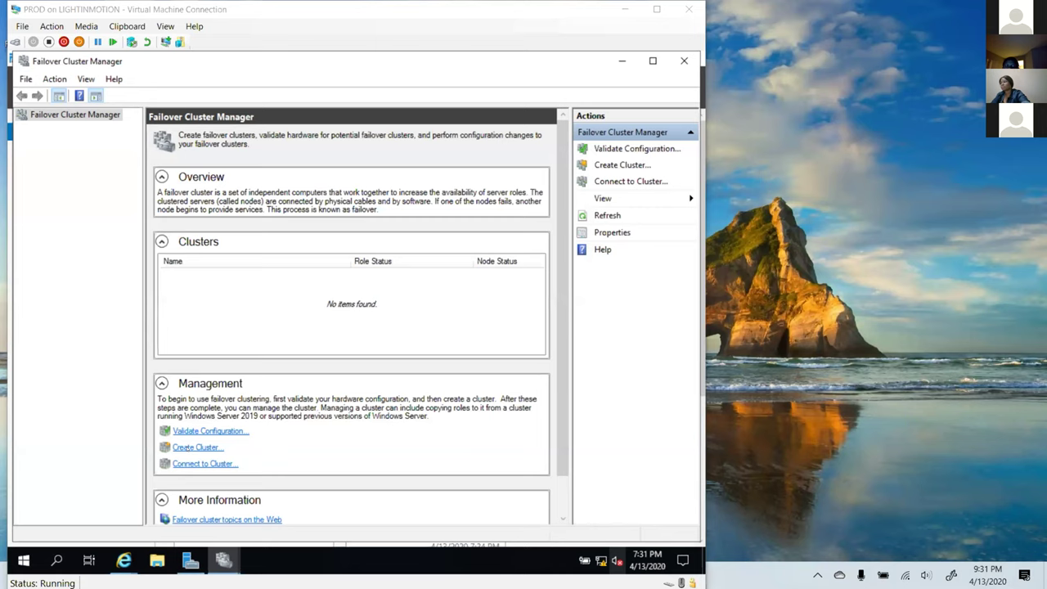
- Start the Create Cluster Wizard, add servers PROD and DR, and advance to the access point page
click(189, 448)
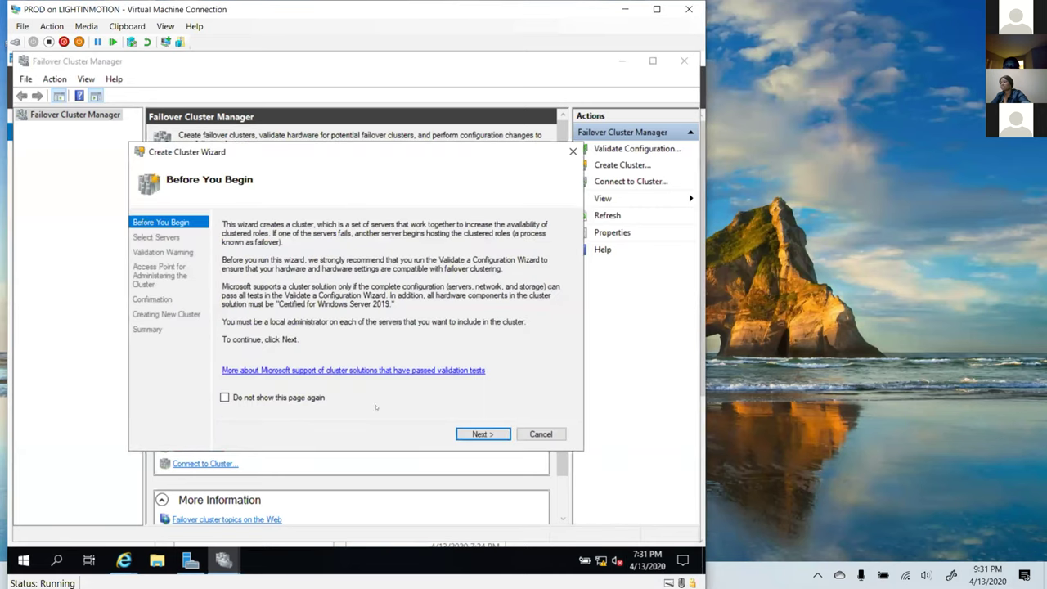
click(479, 434)
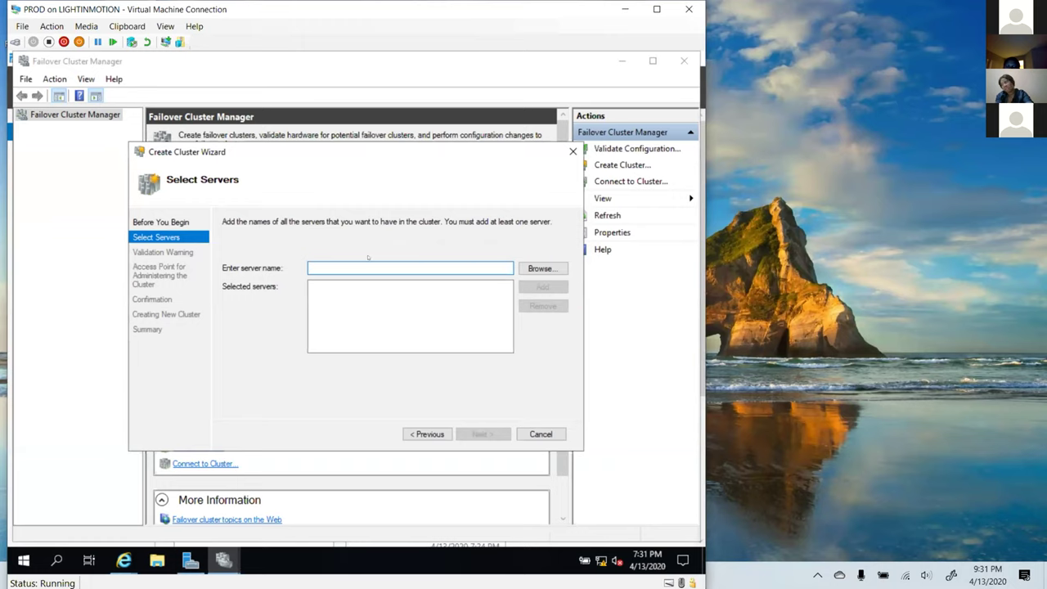
text(PROD)
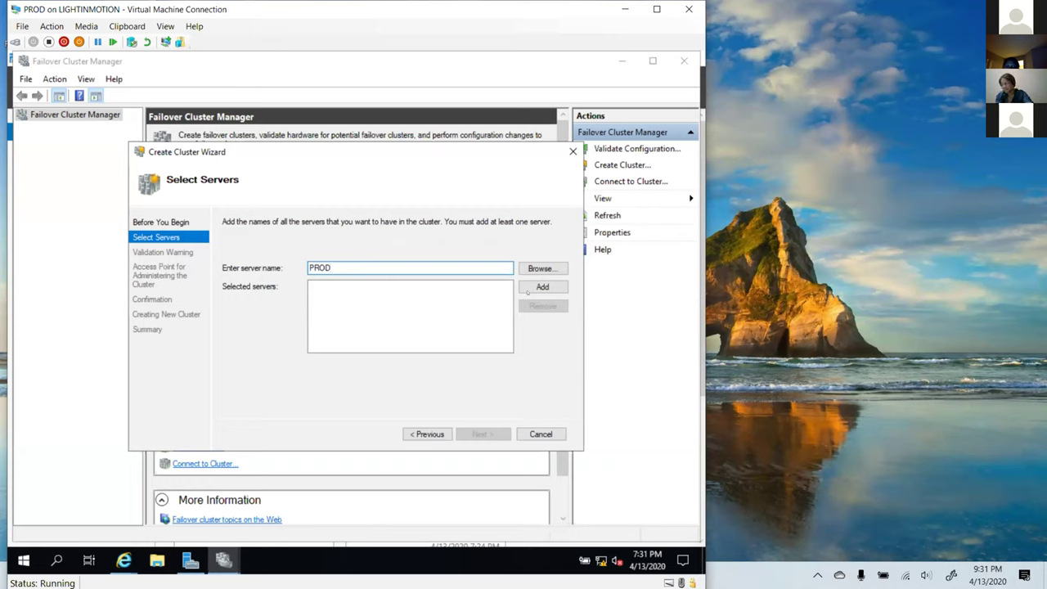
click(535, 286)
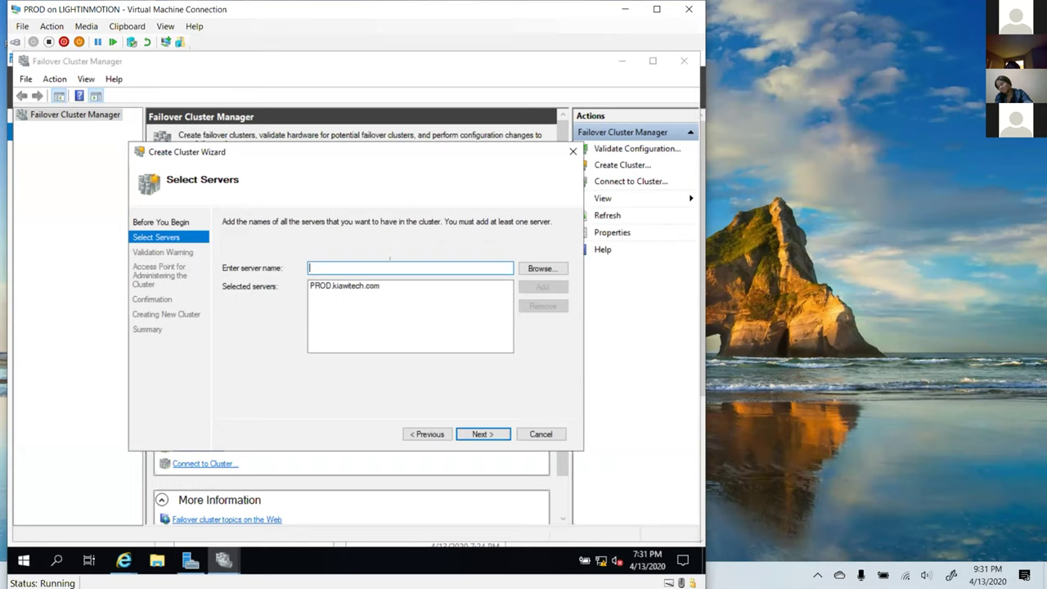
text(DRR)
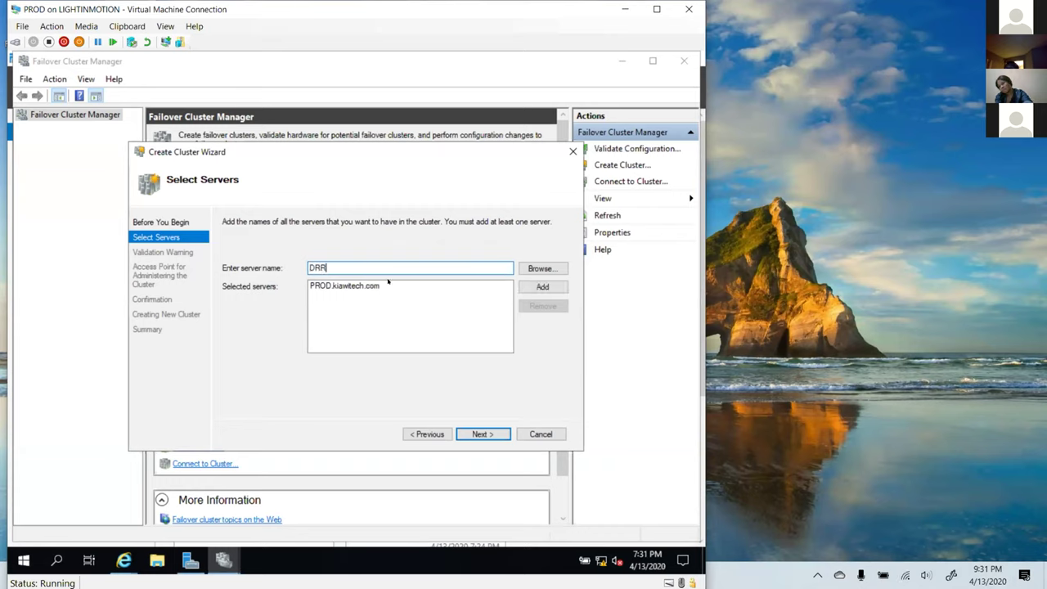
key(BackSpace)
click(535, 287)
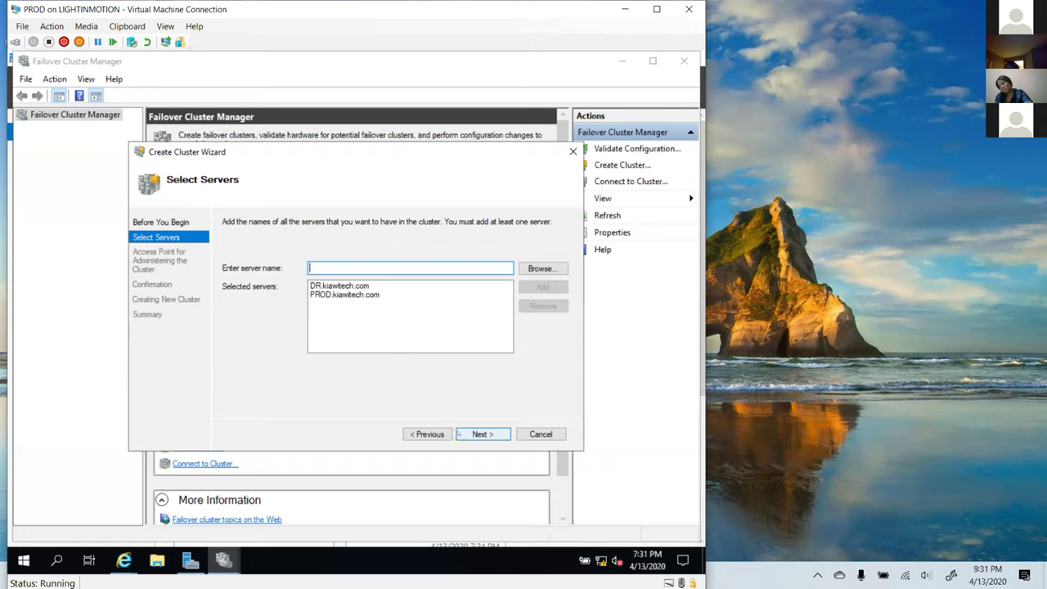
click(482, 434)
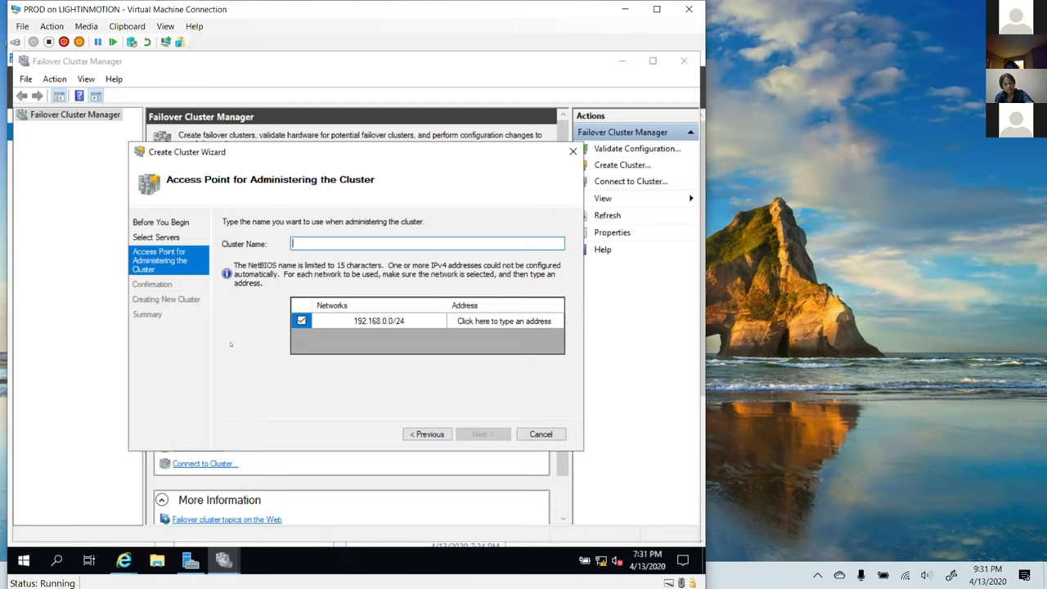
- Enter DATABASECLUSTER as the cluster name and select the 192.168.0.0/24 network for its address
text(C)
text(DA)
text(T)
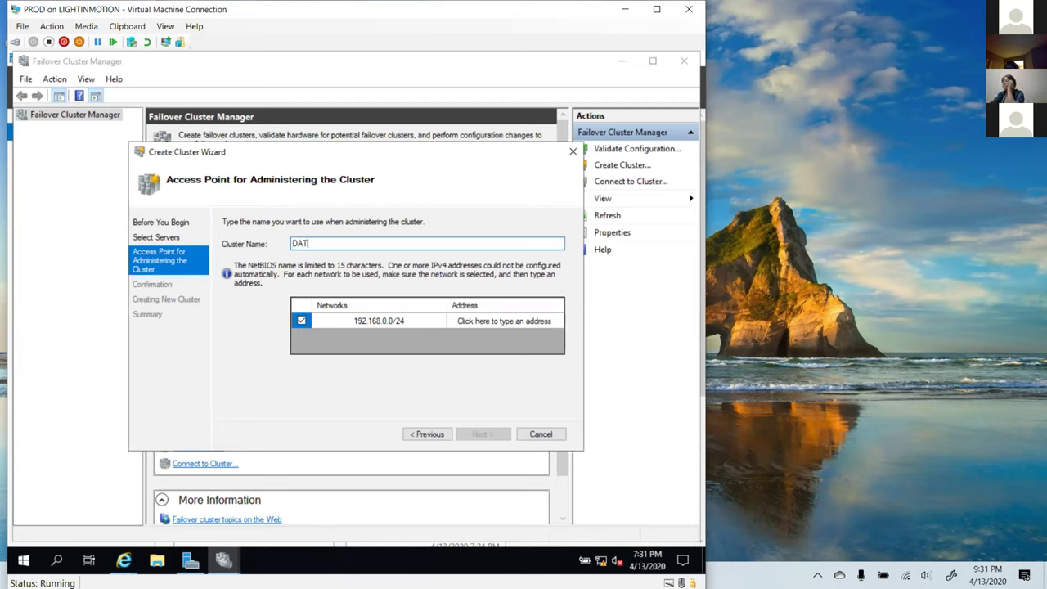
text(ABASE)
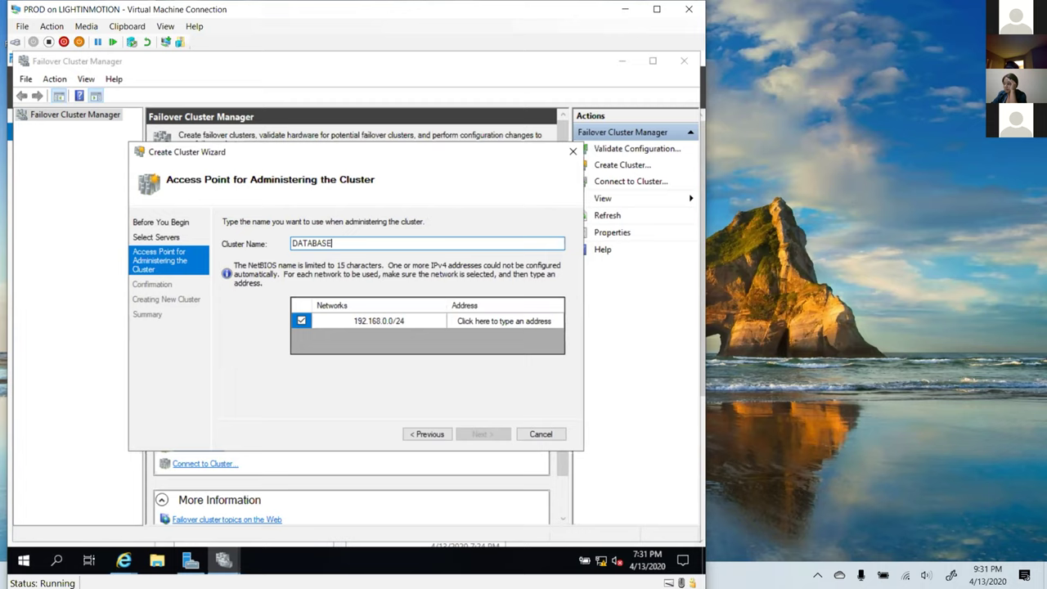
text(CLUSTER)
click(379, 320)
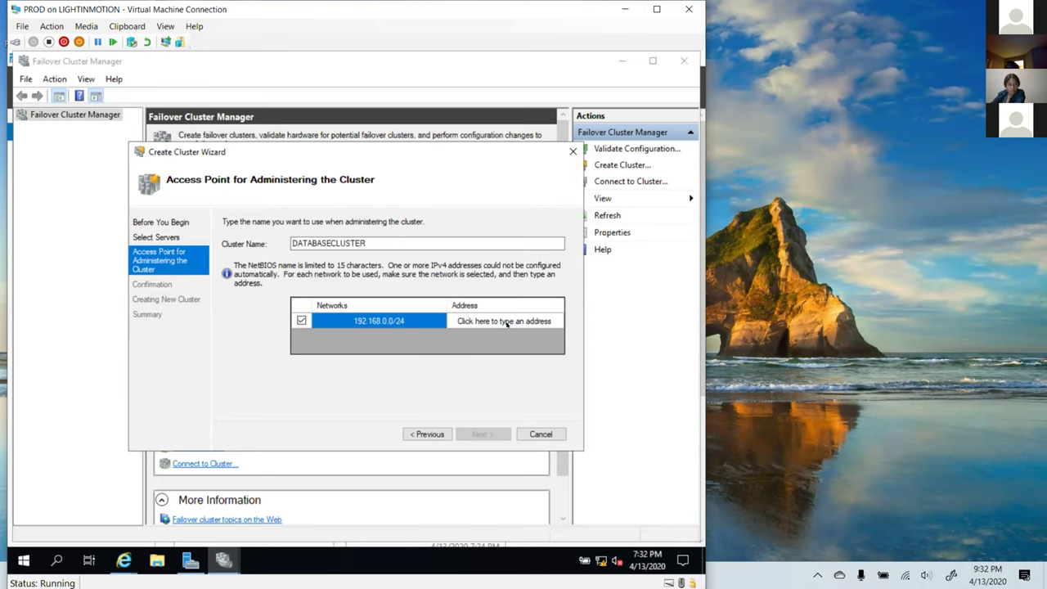
click(508, 321)
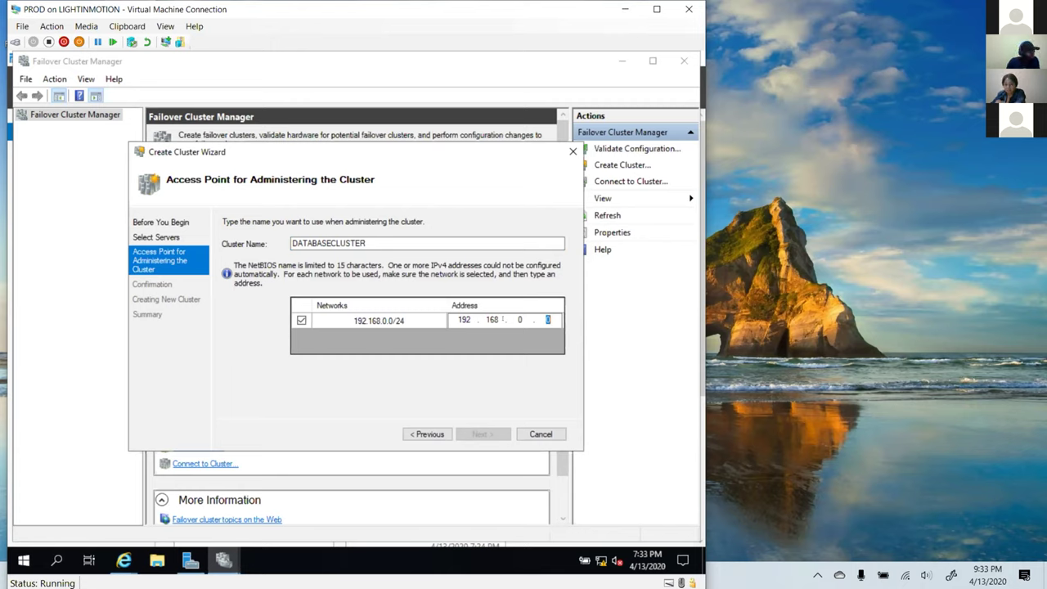
- Enter 192.168.0.10 as the cluster's address and continue to the confirmation summary
text(10)
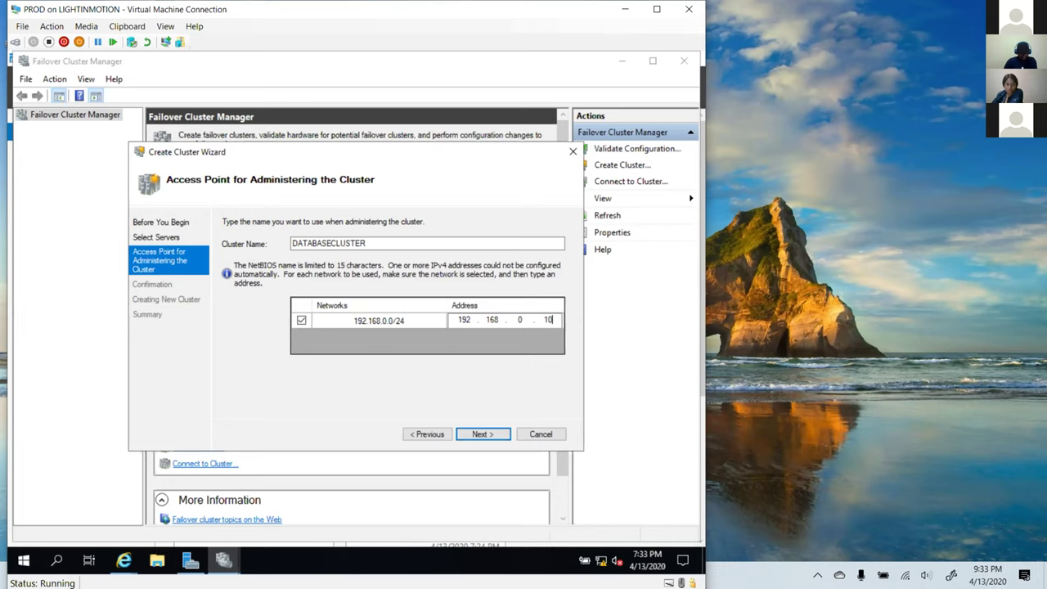
click(483, 435)
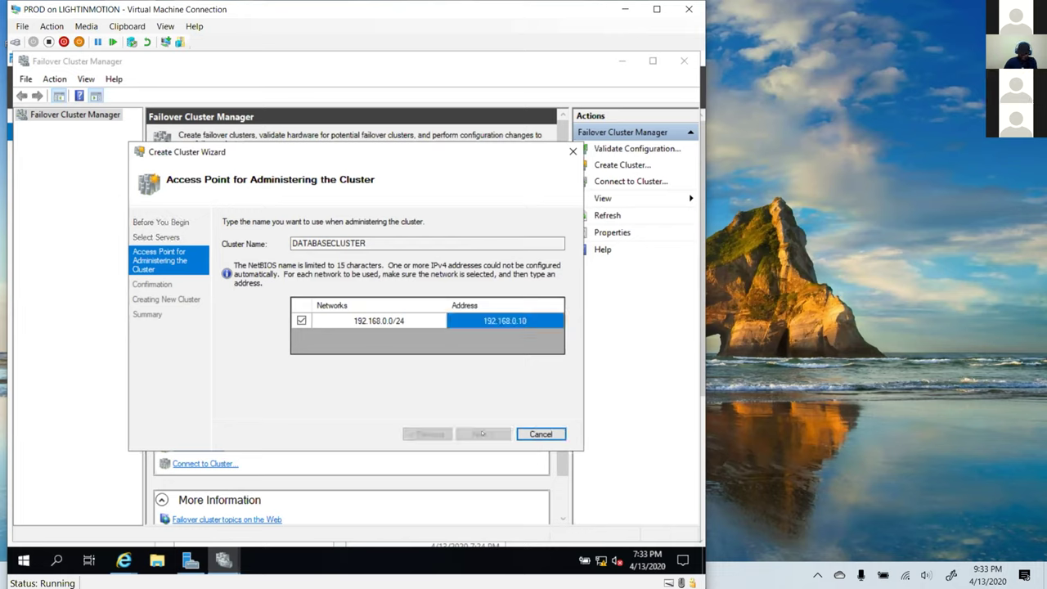
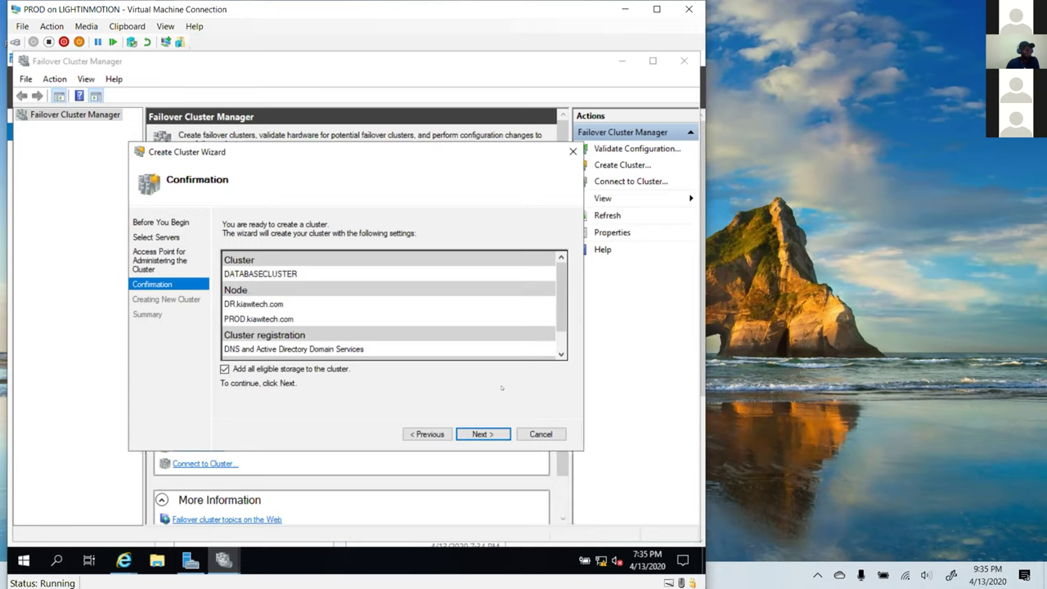
- Uncheck 'Add all eligible storage to the cluster' and confirm creating DATABASECLUSTER from DR and PROD
click(224, 369)
click(485, 434)
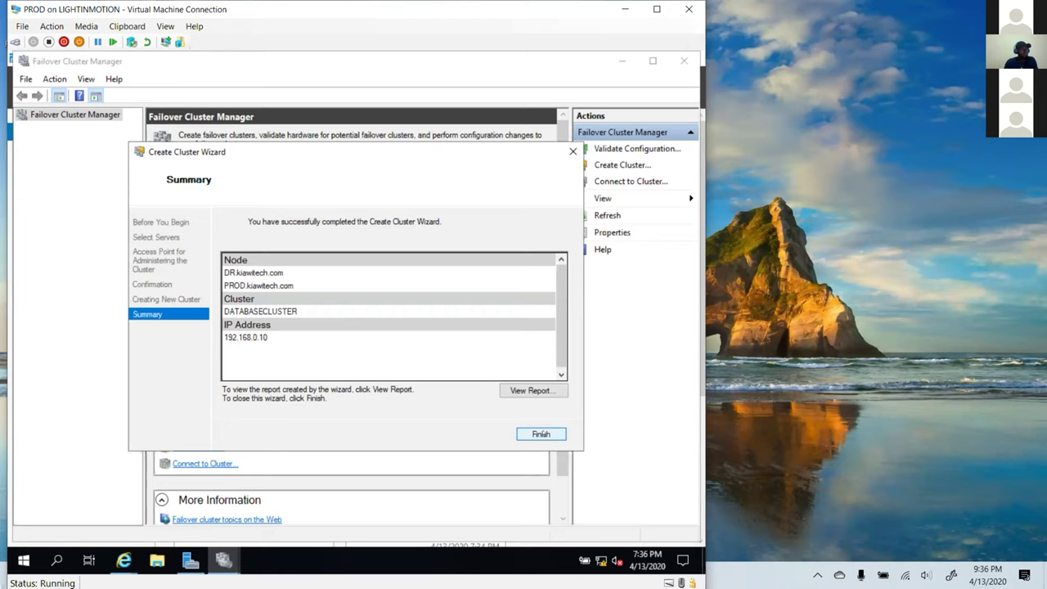
- Finish the Create Cluster Wizard to show the DATABASECLUSTER summary with 2 nodes
click(541, 434)
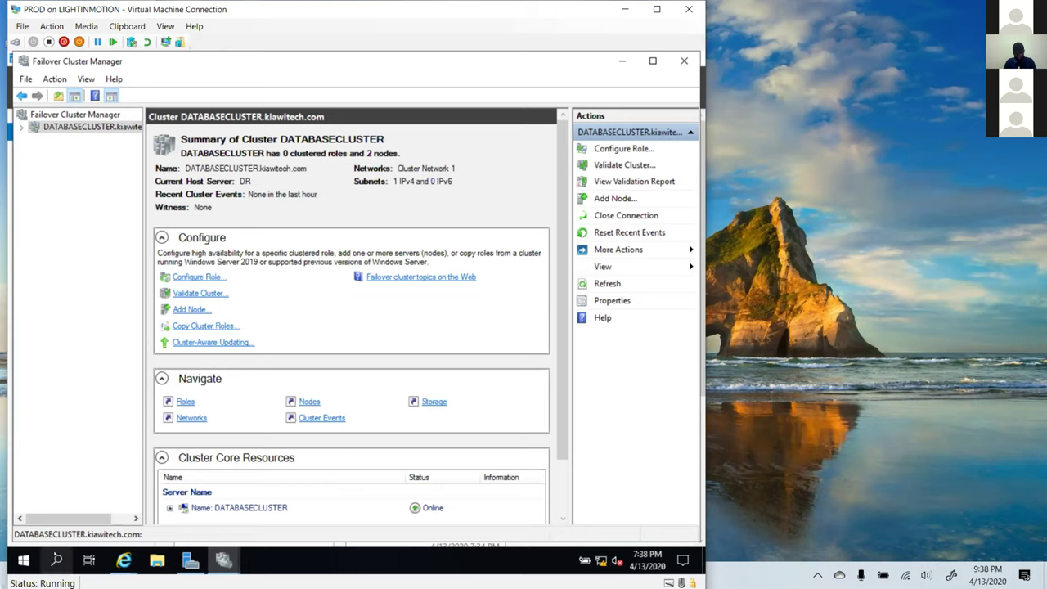
- Bring up search for apps, files and settings from the VM taskbar
click(57, 560)
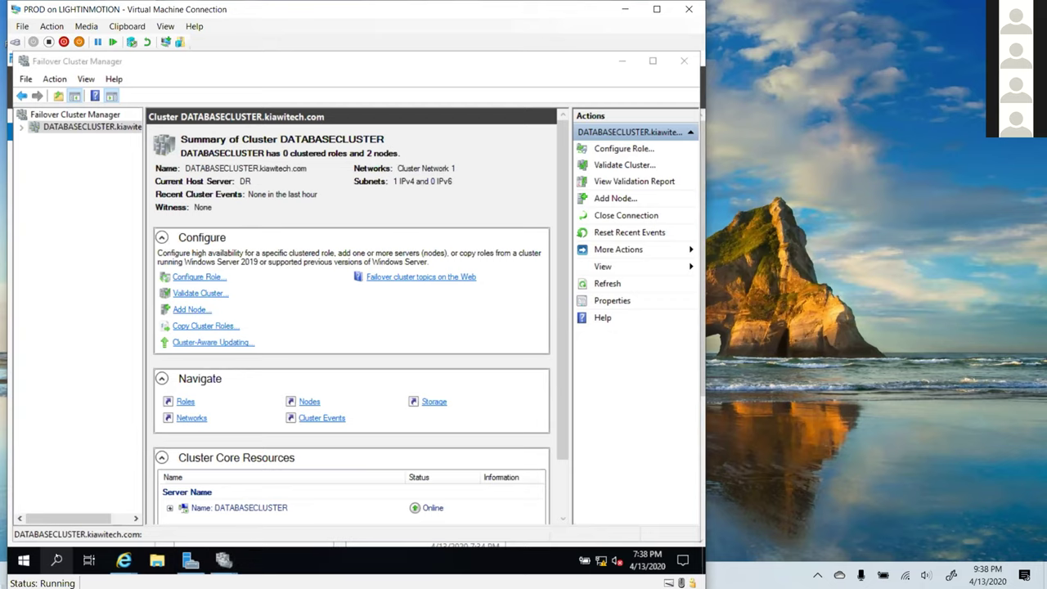
click(57, 560)
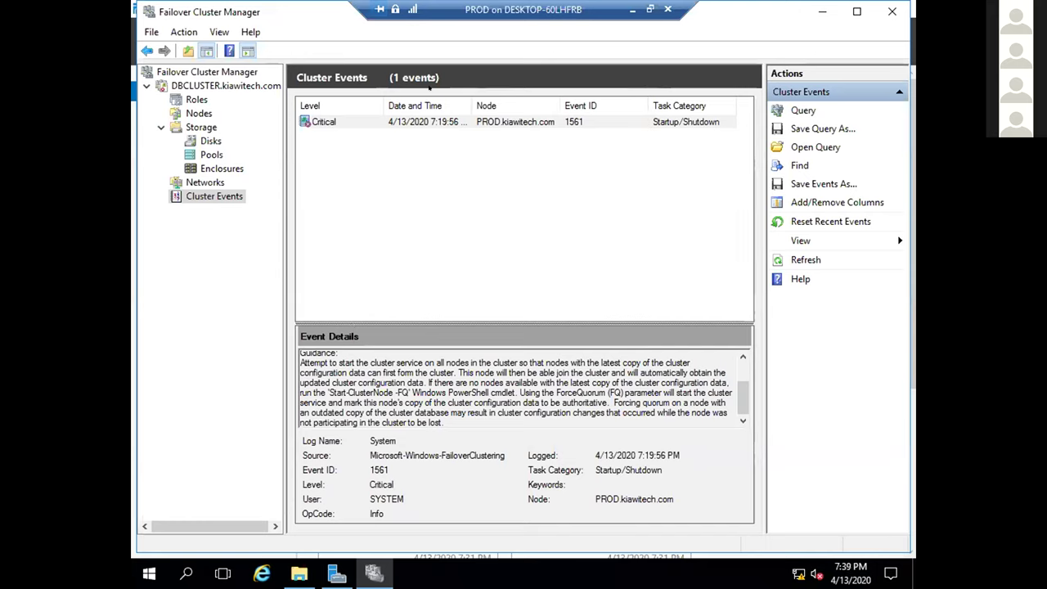
- Return to the cluster console and scroll through critical event 1561's details
key(alt+Left)
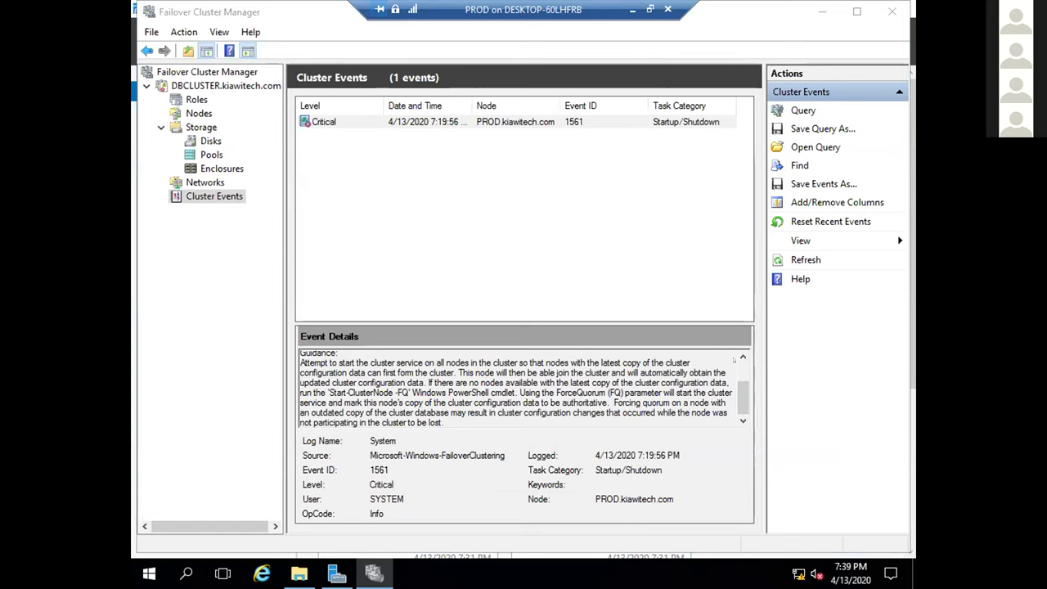
click(747, 370)
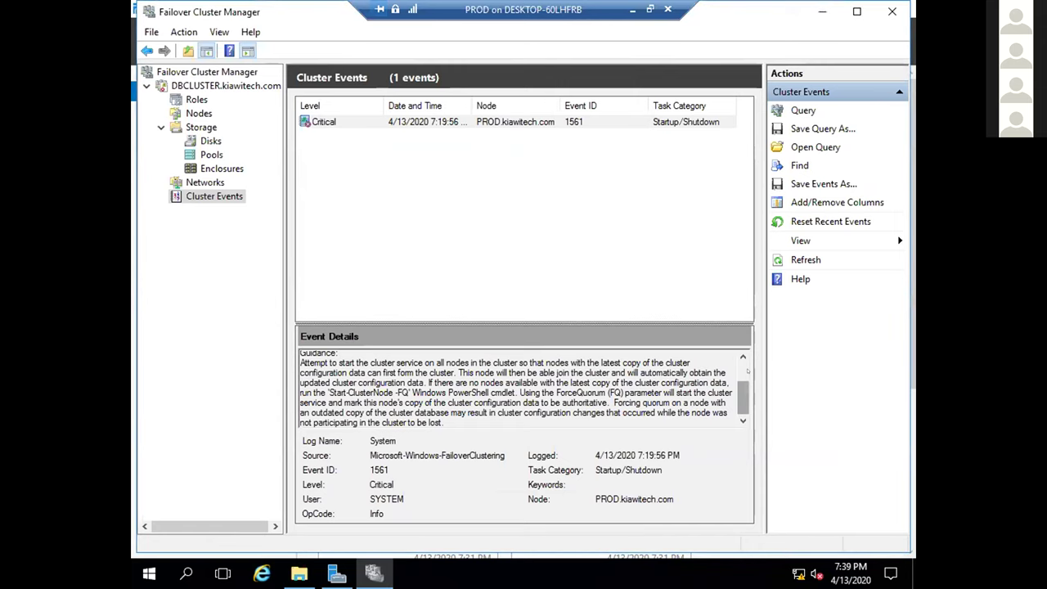
scroll(747, 371, up, 2)
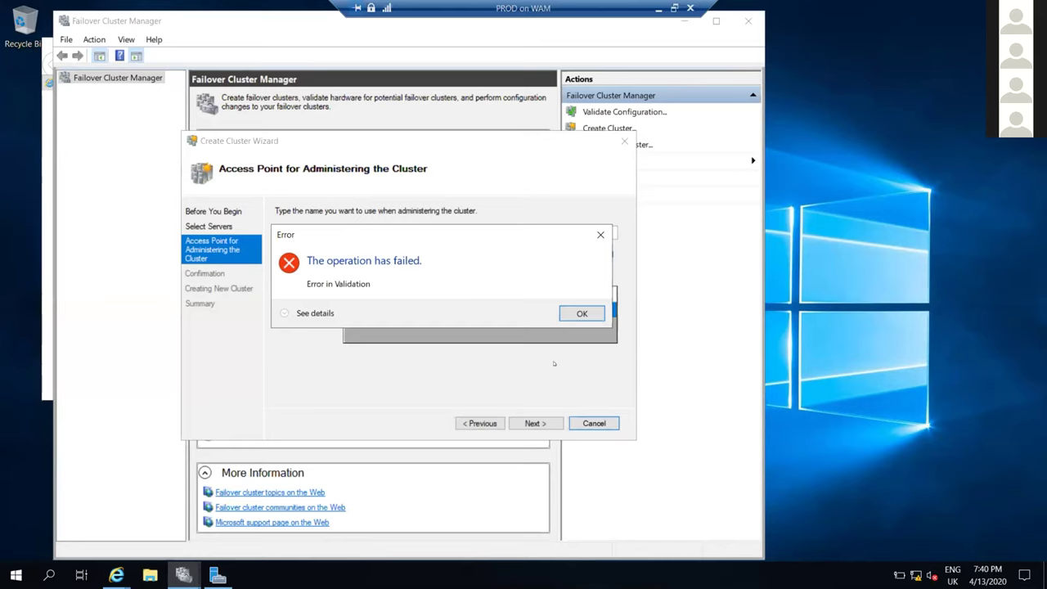
- Dismiss the validation error and start a new cluster with PROD added as its server
click(581, 314)
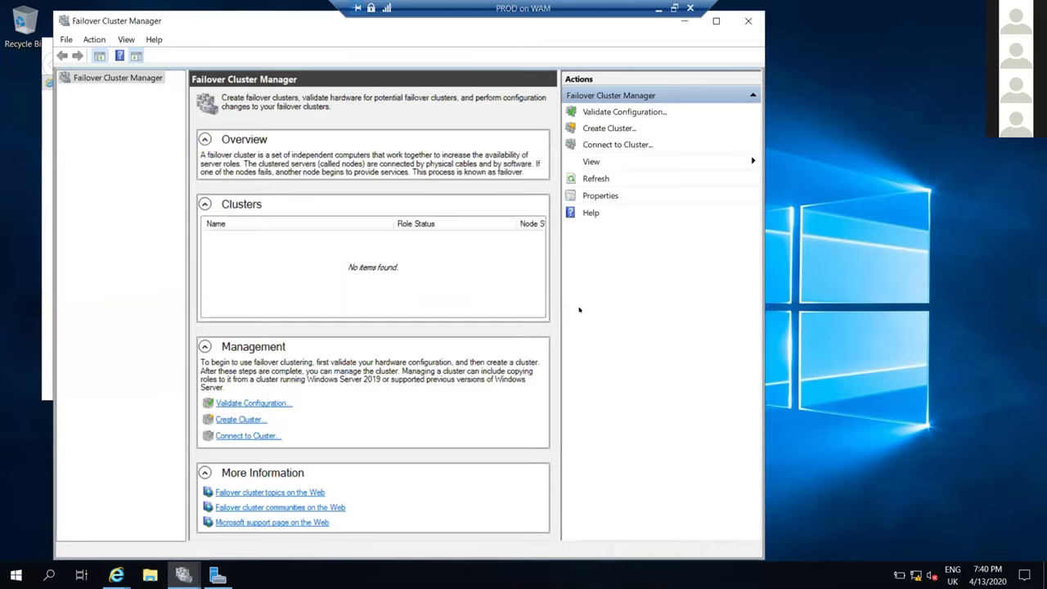
click(241, 418)
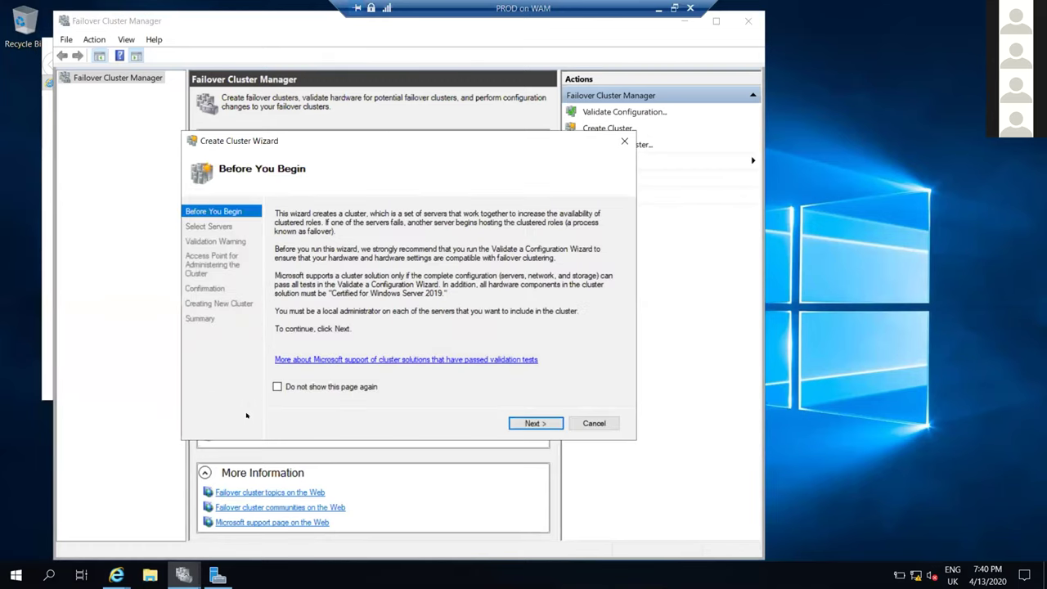
click(536, 422)
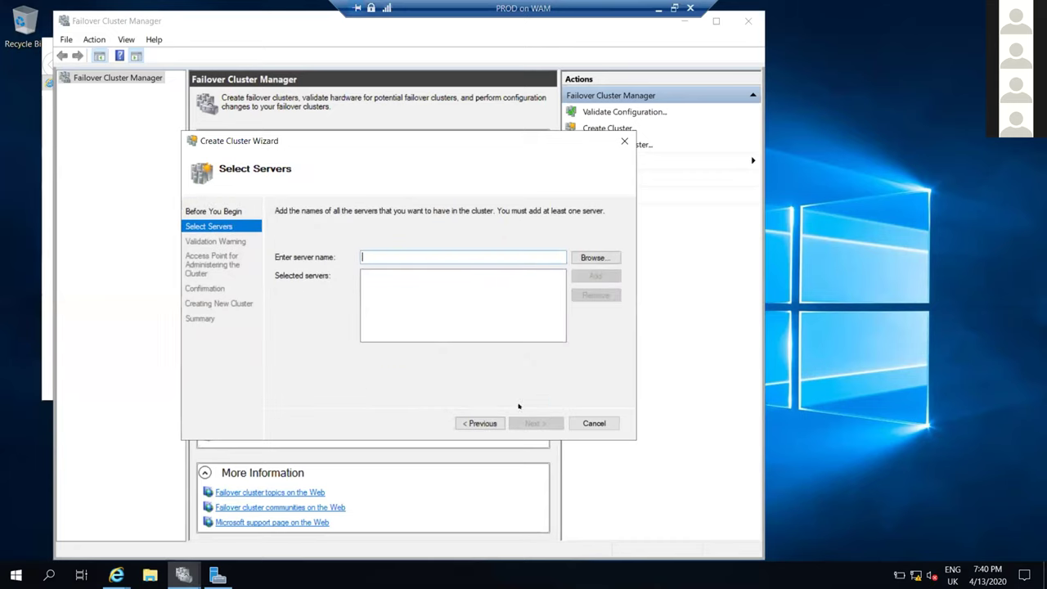
text(PROD)
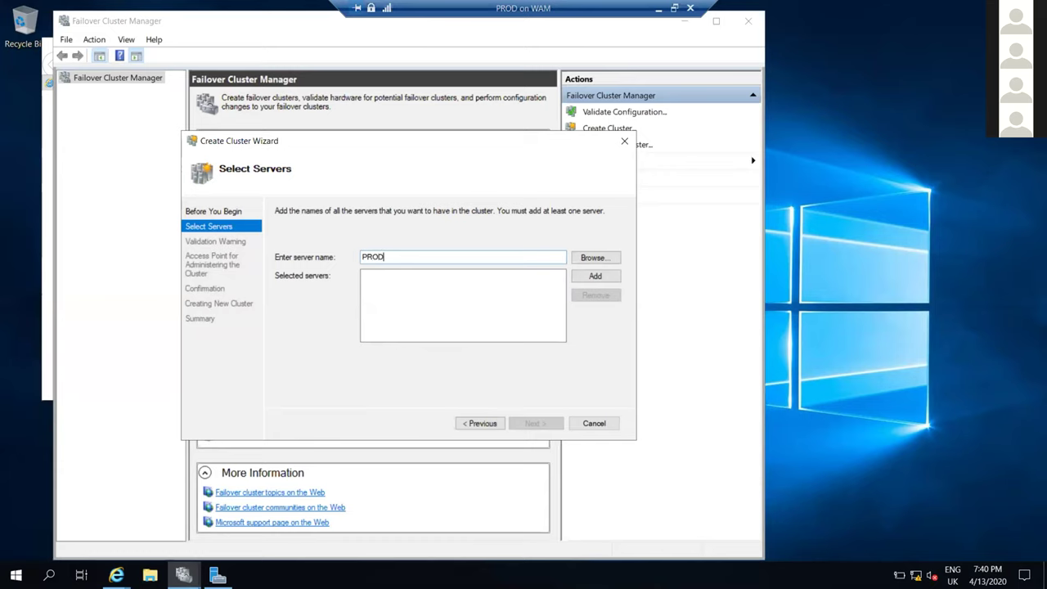
click(591, 276)
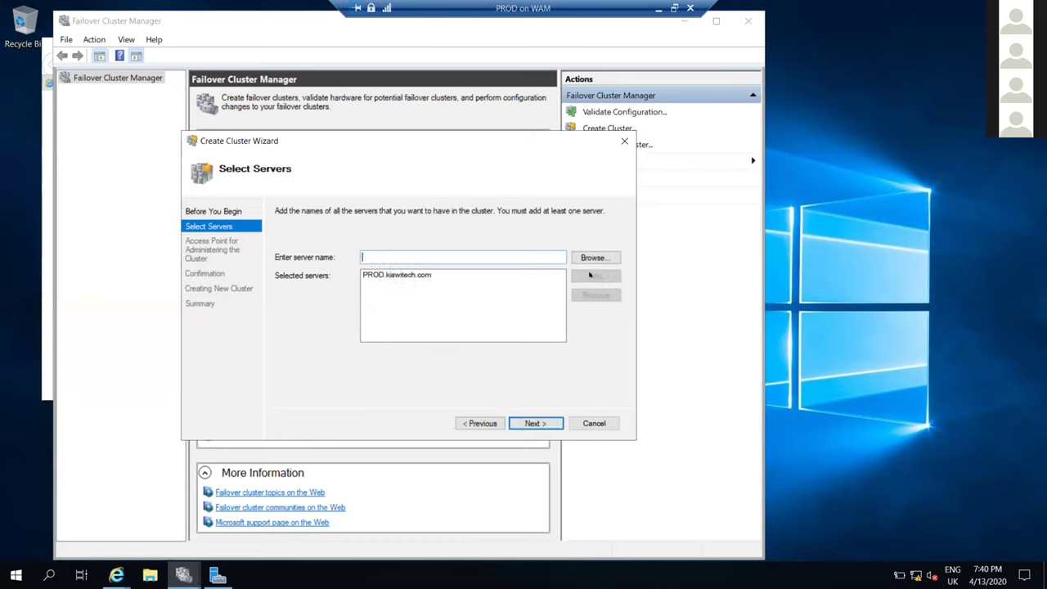
click(518, 424)
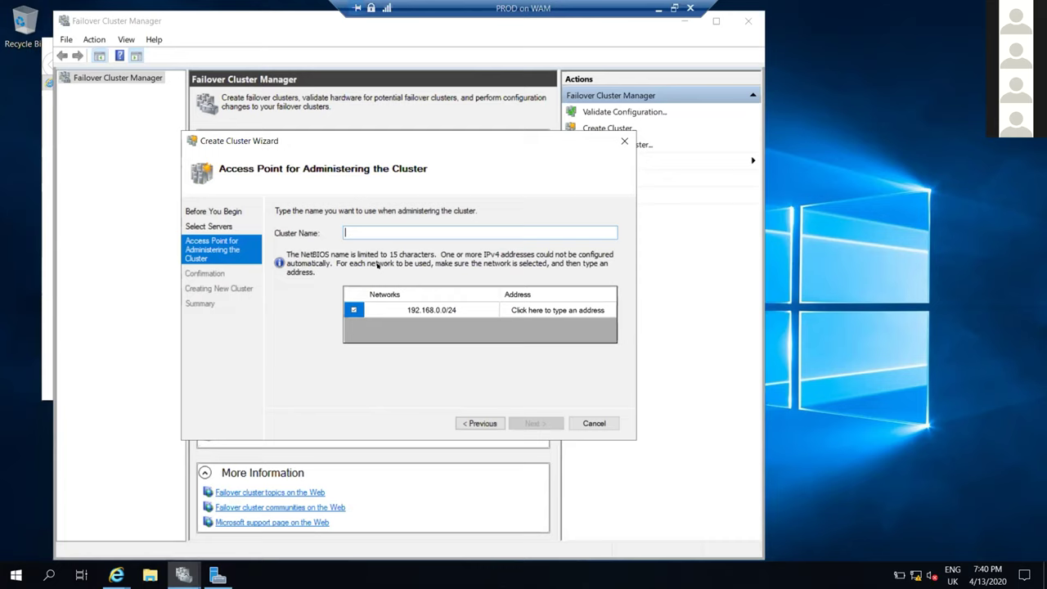
- Enter DATABASECLUSTER as cluster name and 10 as the address's last octet, then continue
text(DATABASECLUSTER)
click(570, 310)
text(10)
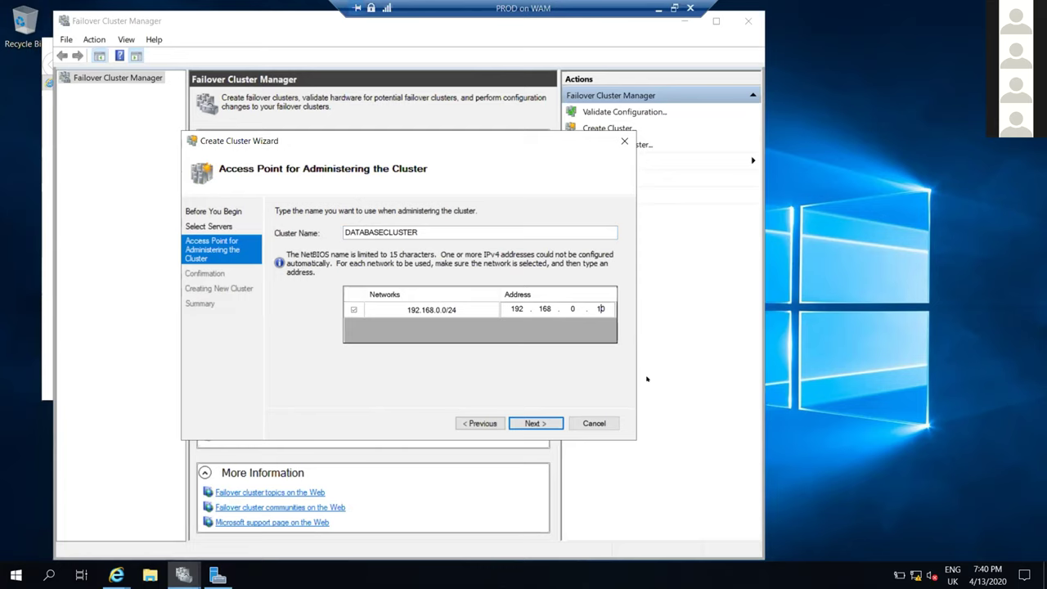
click(530, 421)
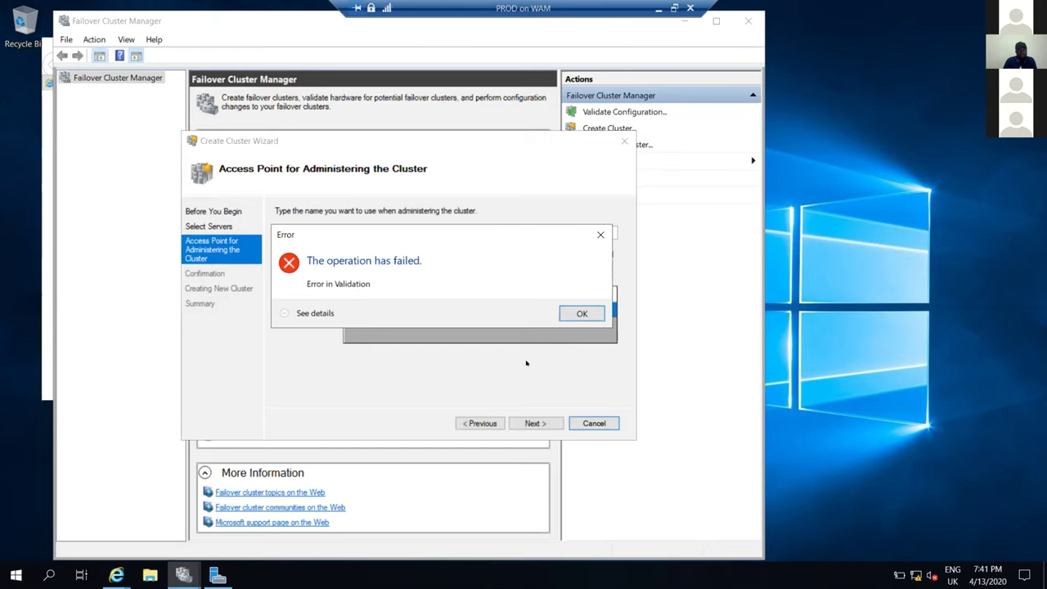
- Acknowledge 'The operation has failed' error to exit the Create Cluster Wizard
click(584, 312)
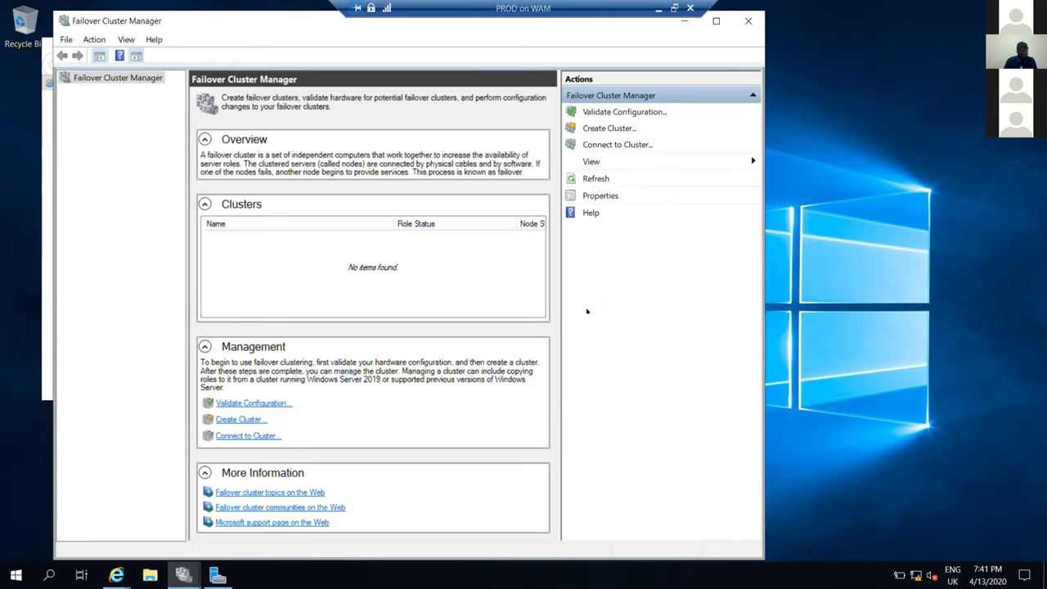
- Search the Start menu for 'event viewer' and launch the Event Viewer desktop app
click(49, 576)
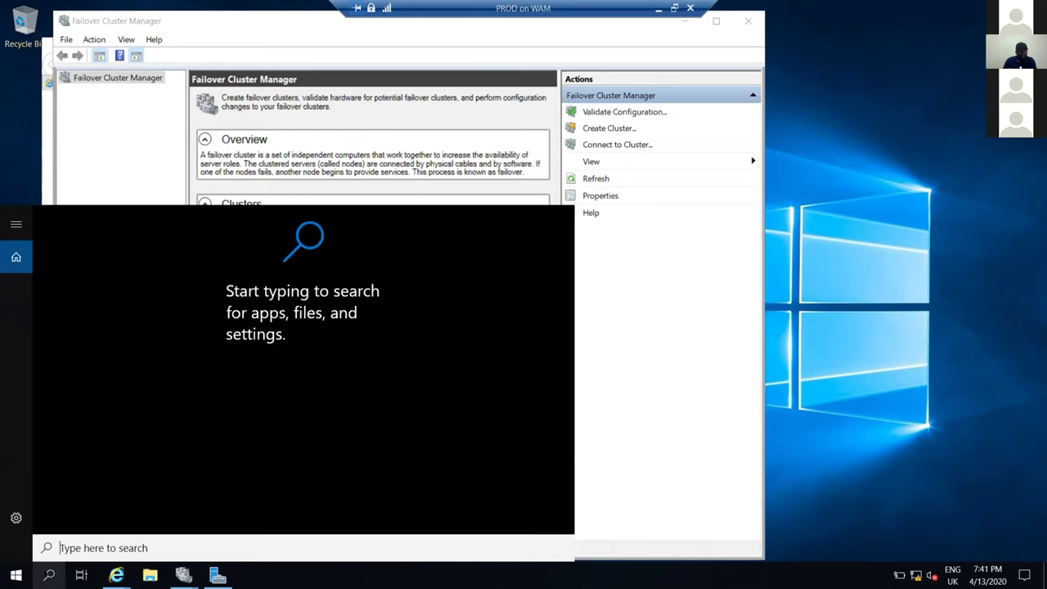
text(eve)
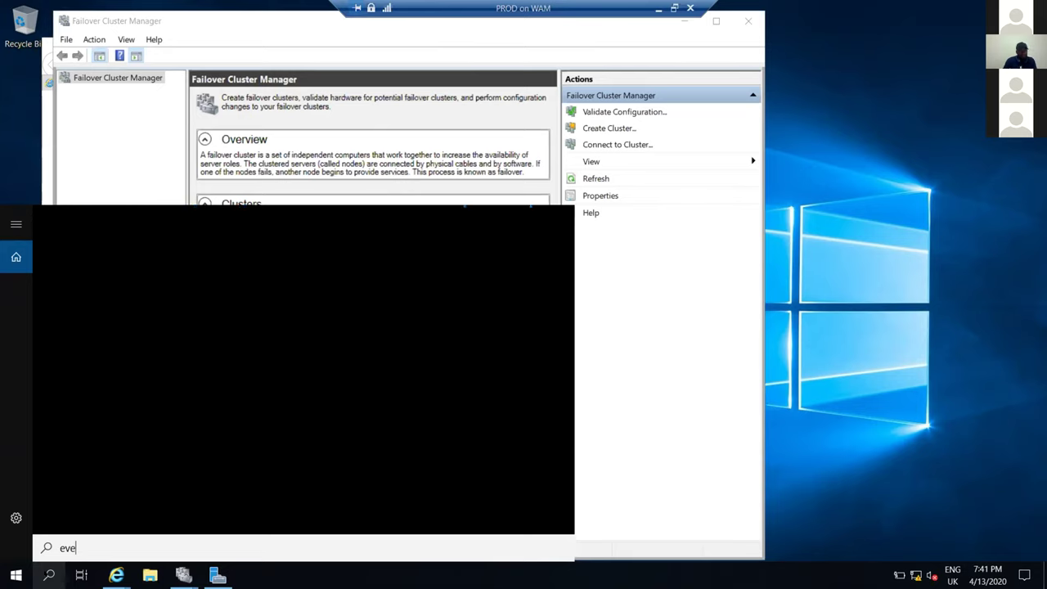
text(nt viewer)
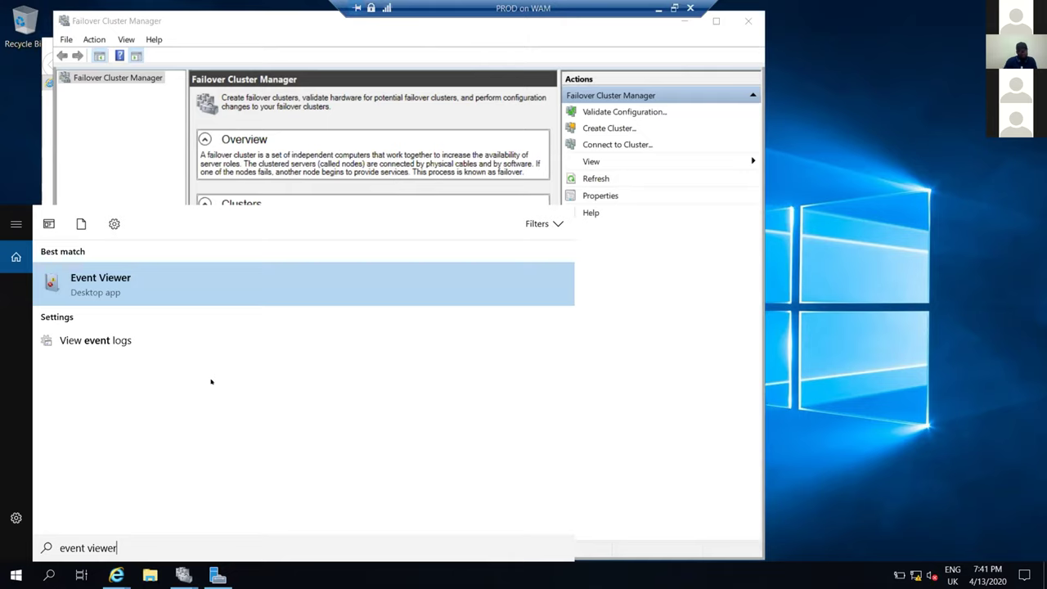
click(116, 284)
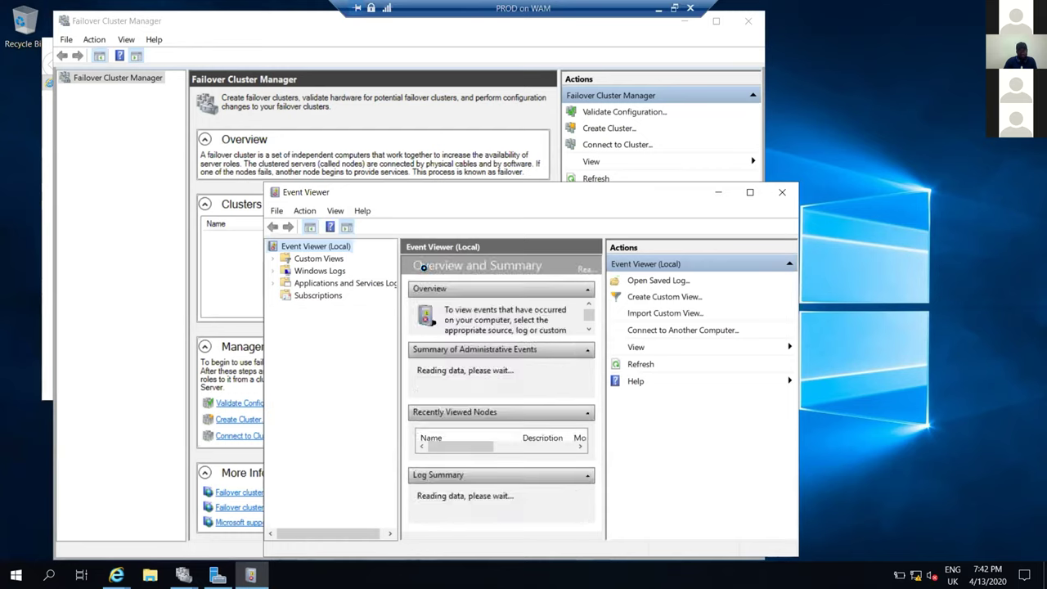
- Expand Windows Logs, open the Application log, and maximize the Event Viewer window
click(325, 269)
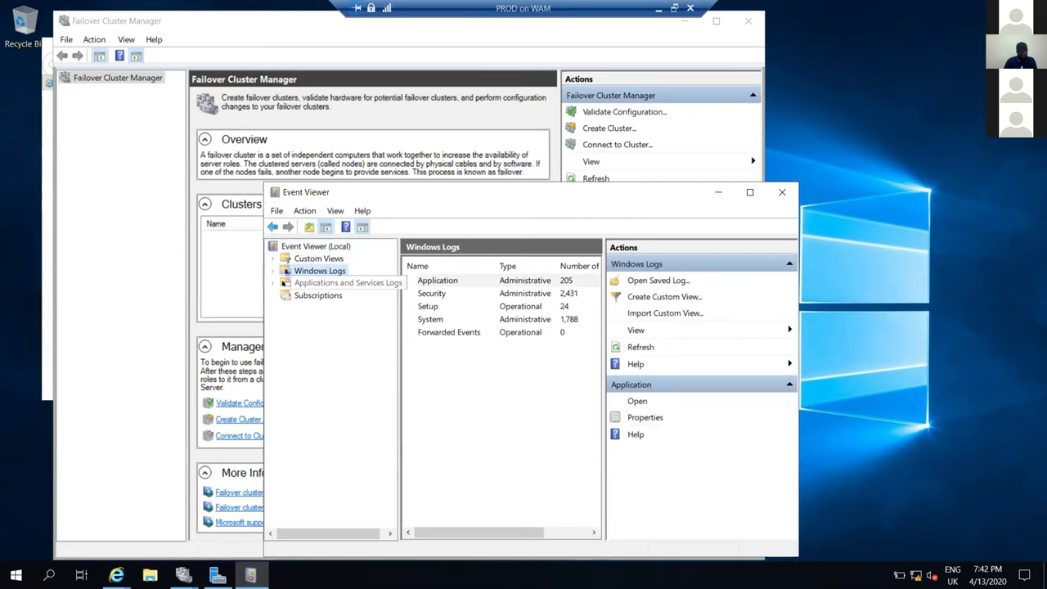
click(273, 270)
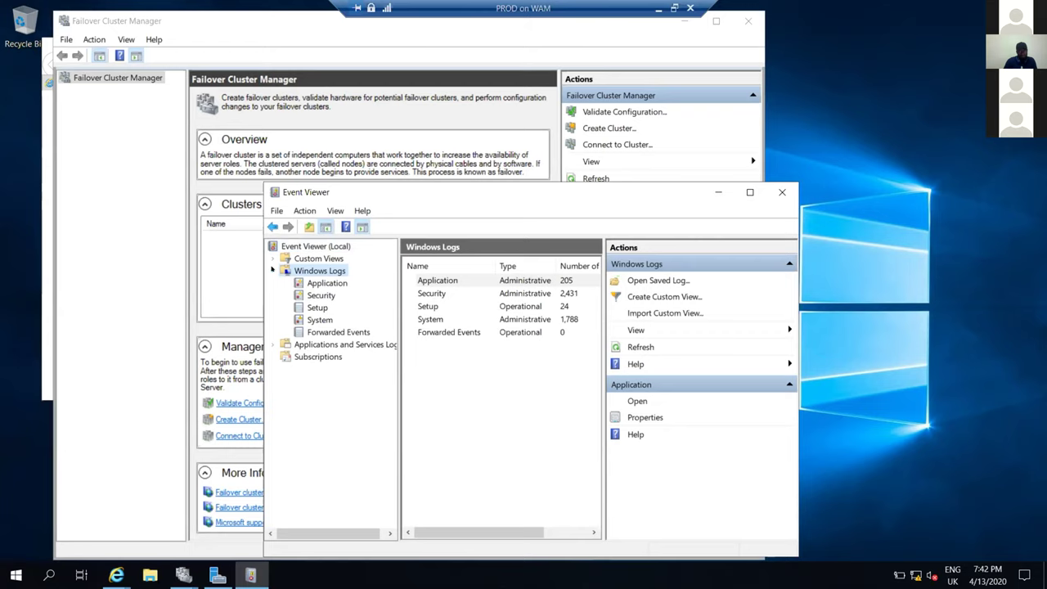
click(327, 283)
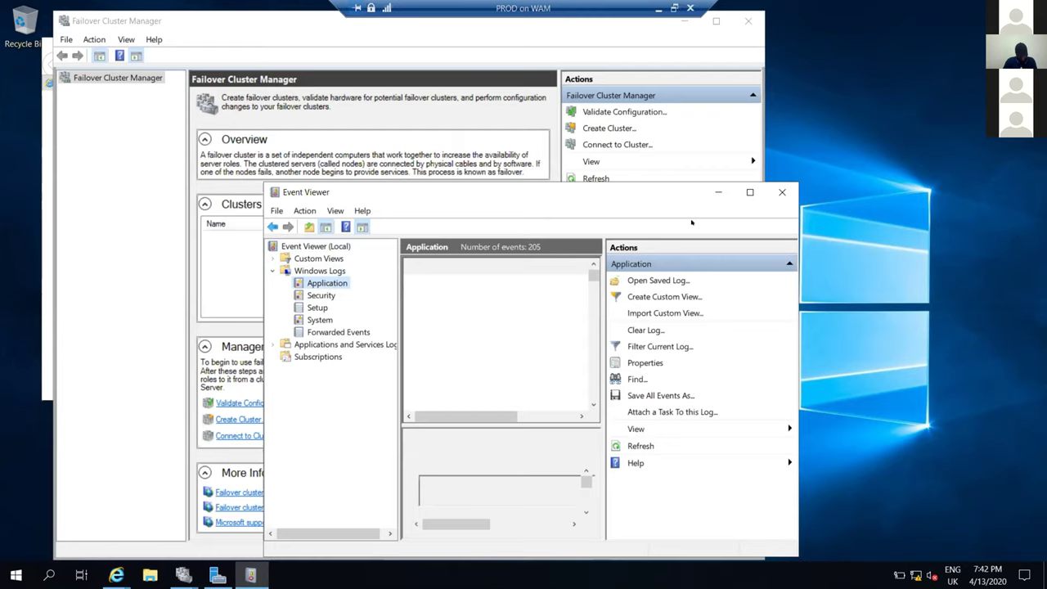
click(751, 193)
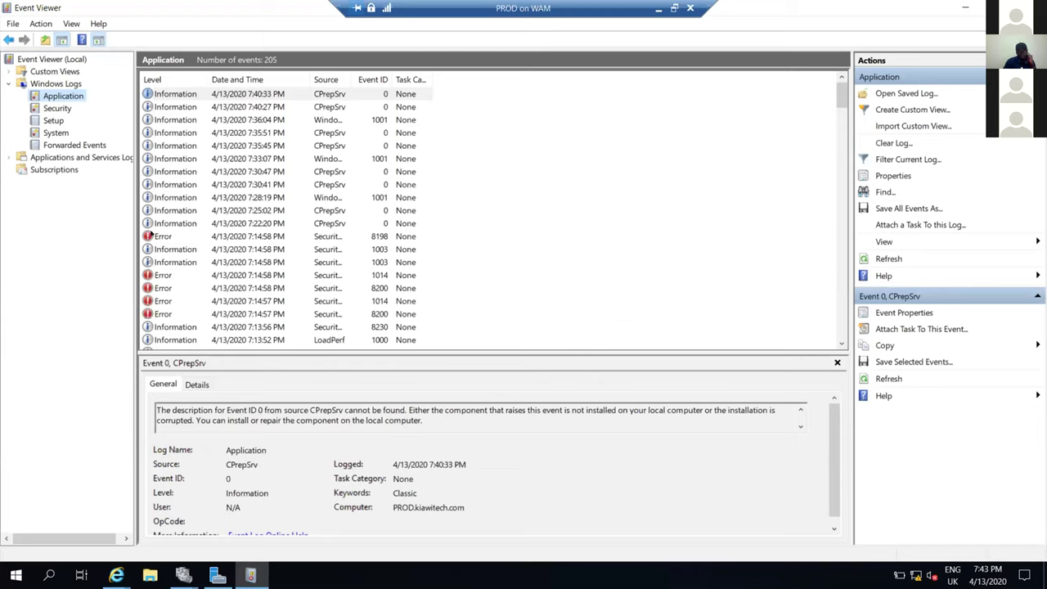
- Inspect Security-SPP licence activation error 8198's details, then switch to the System log
click(149, 236)
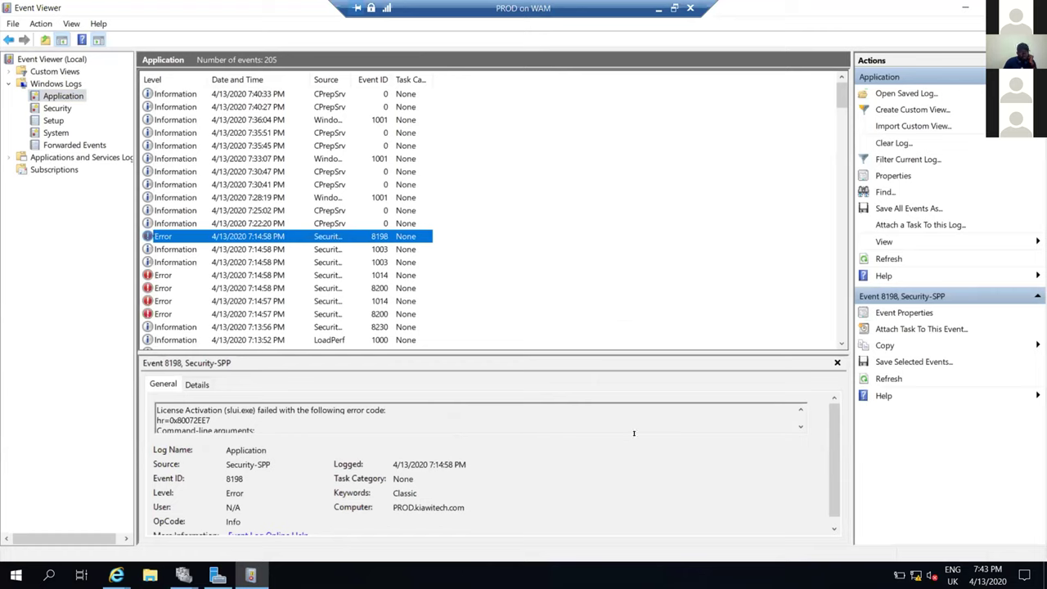
click(834, 527)
click(833, 528)
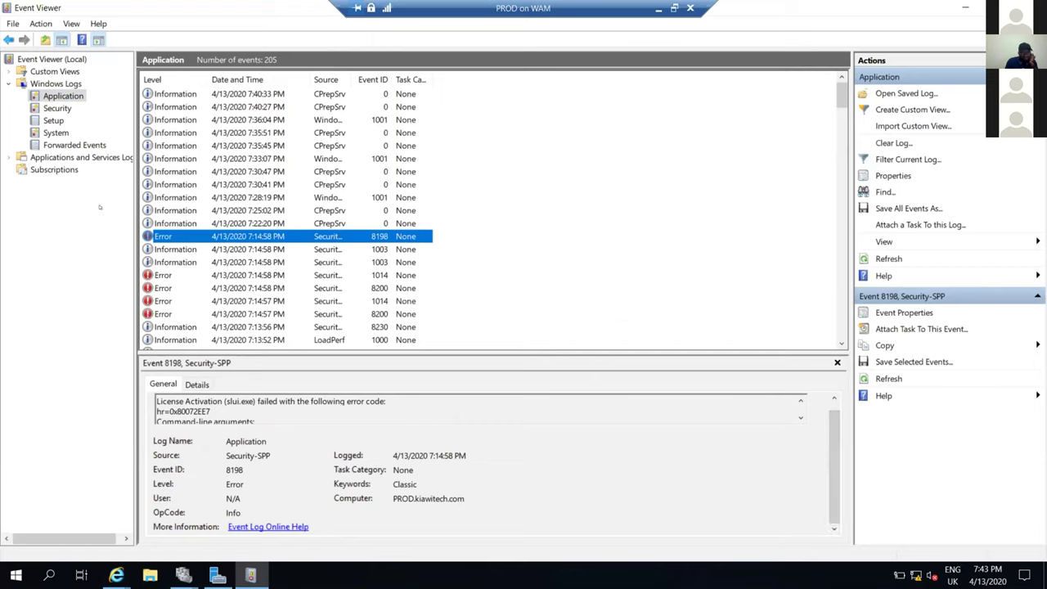
click(56, 133)
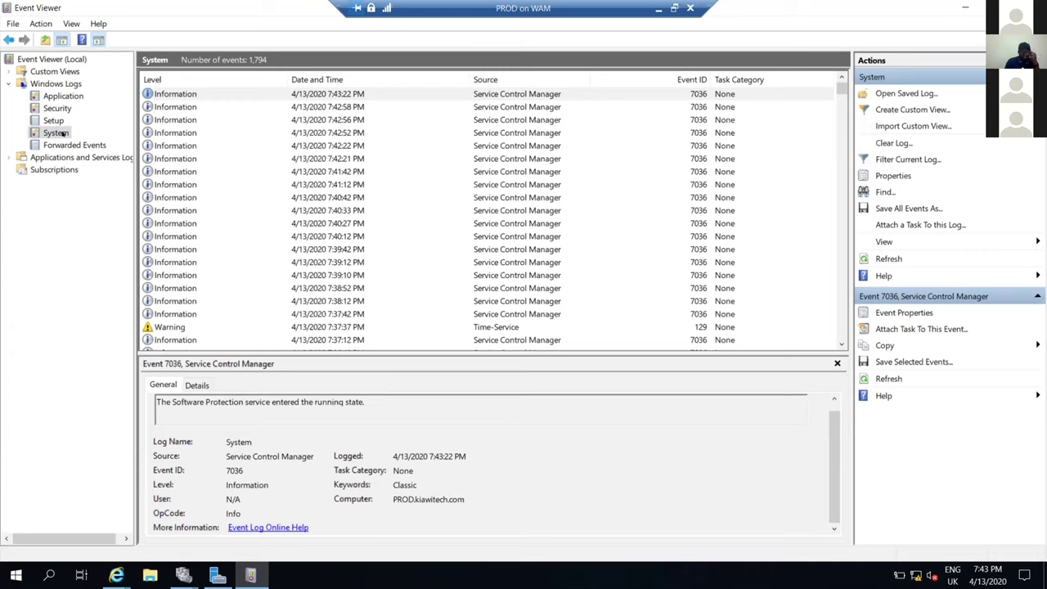
- Review Time-Service warning 129, then show the Setup log's 24 events
click(170, 326)
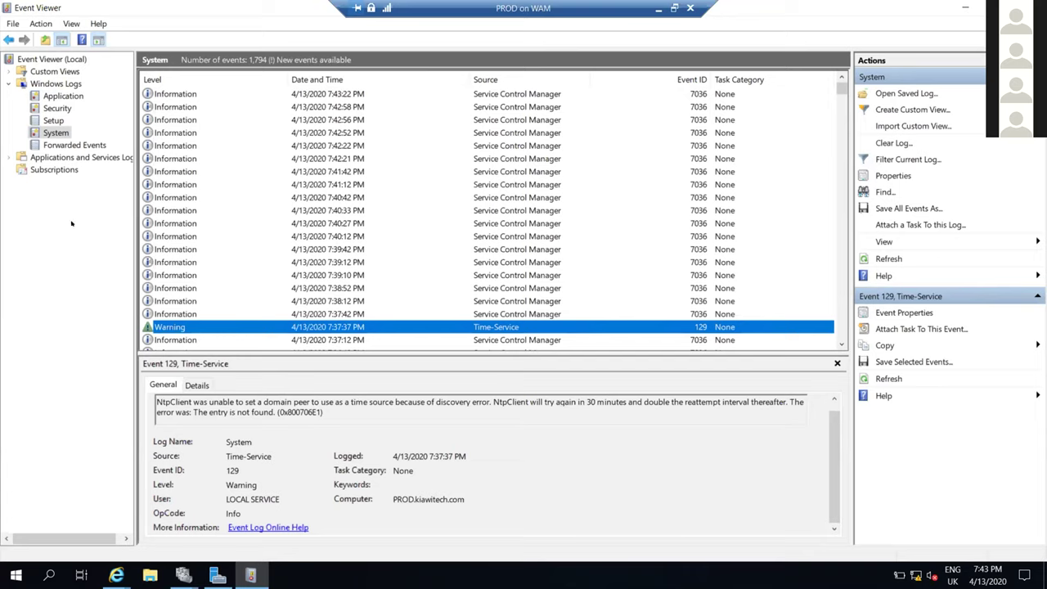
click(53, 120)
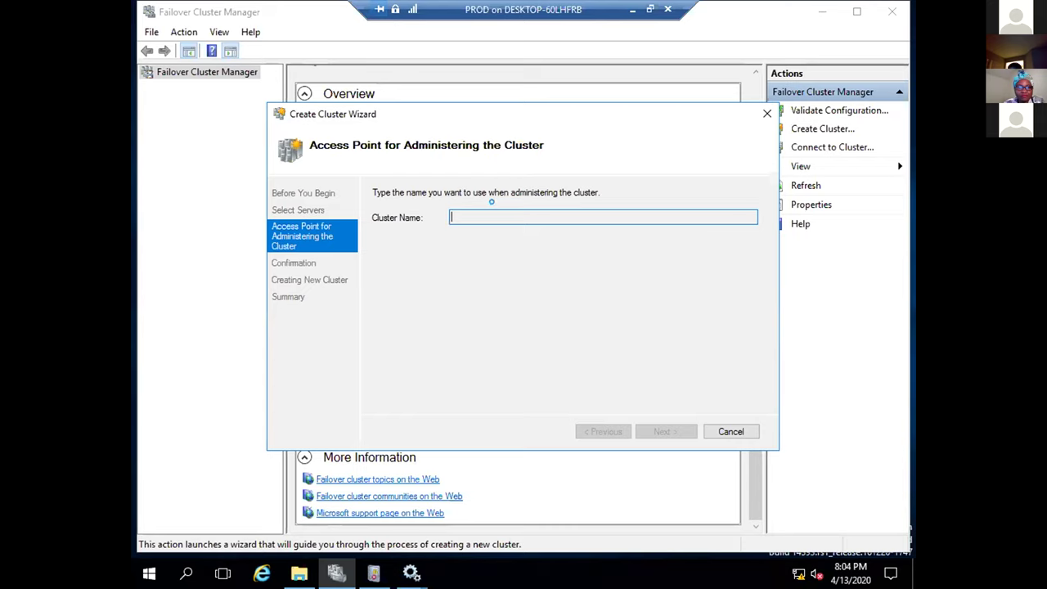
- Enter cluster name DATABASECLUSTER with static address 192.168.0.10 and advance to confirmation
text(D)
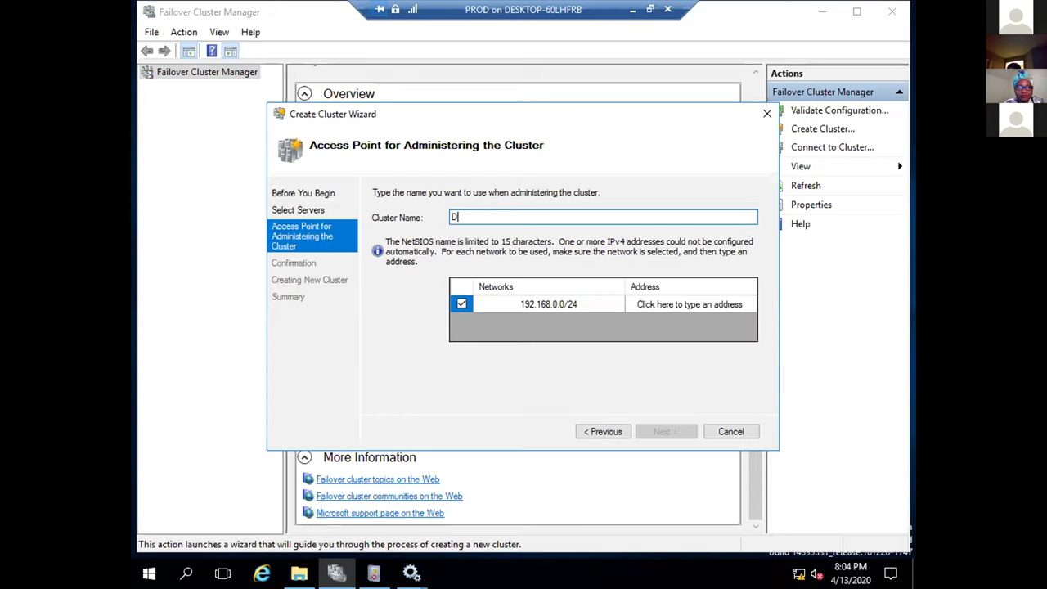
text(ATABASECLUSTER)
key(Tab)
text(10)
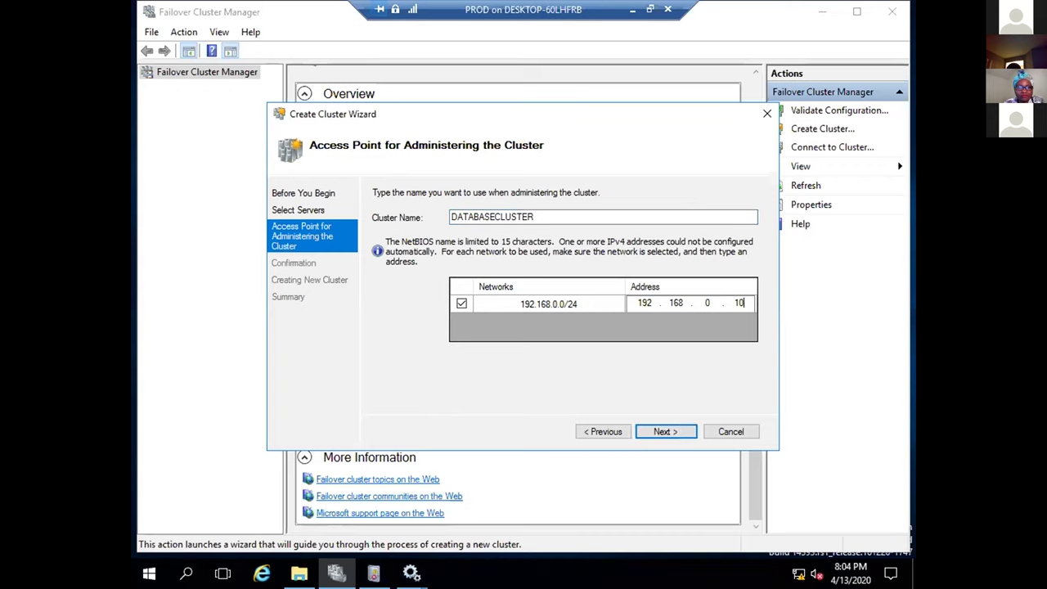
click(662, 425)
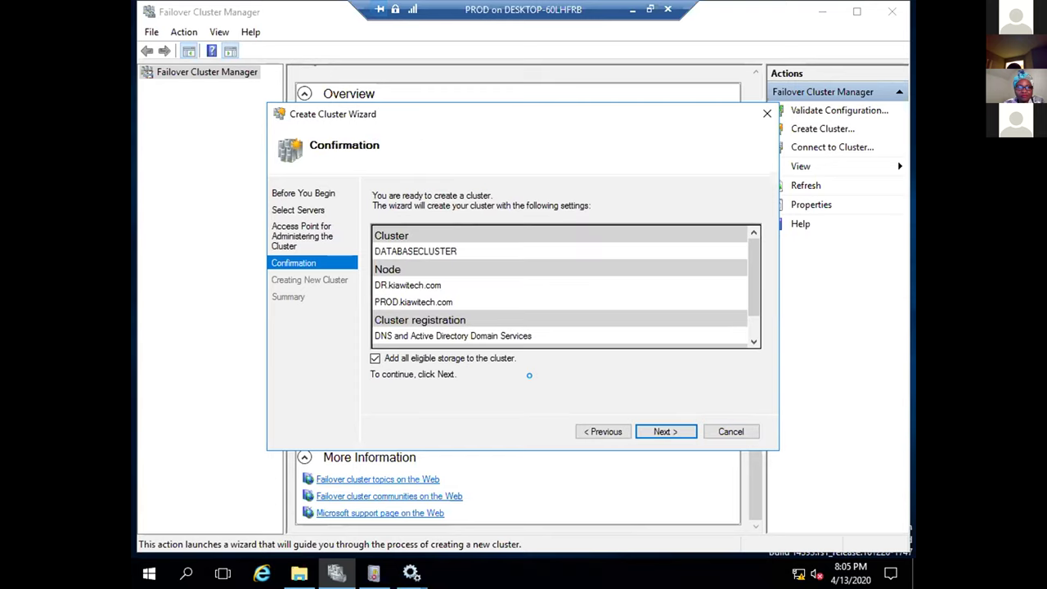
- Clear 'Add all eligible storage to the cluster' and begin creating DATABASECLUSTER
click(375, 358)
click(675, 430)
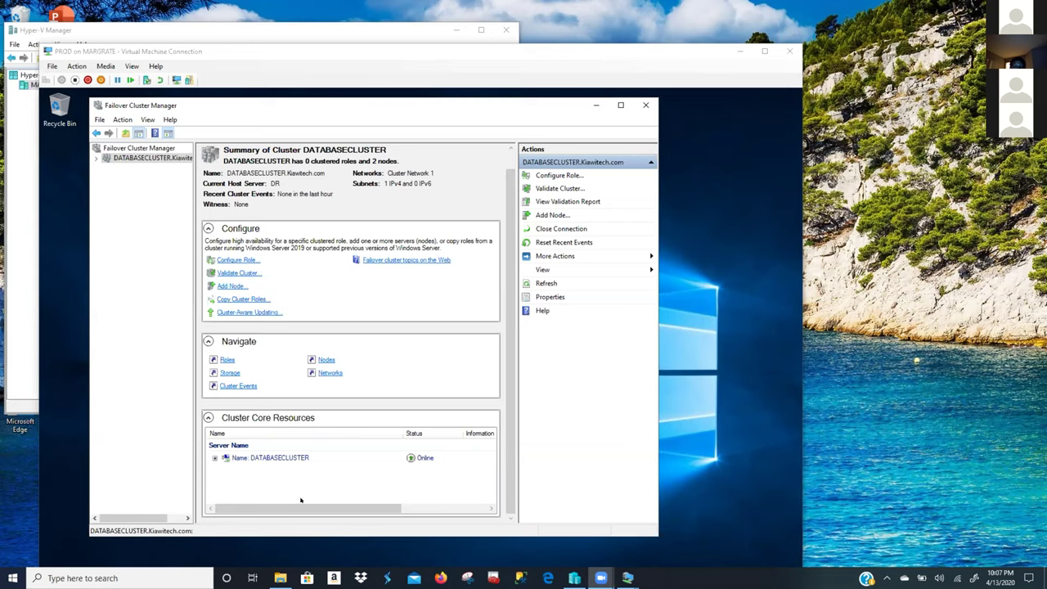
- Nudge the VM window up, view the cluster name's IP address resource, and minimize Failover Cluster Manager
drag(456, 56, 461, 32)
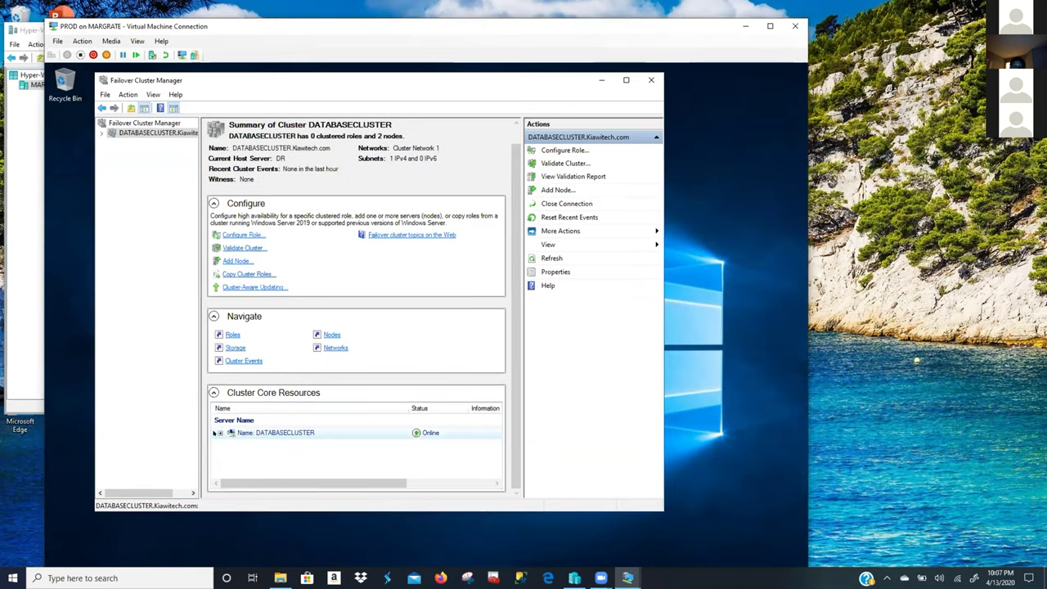
click(219, 433)
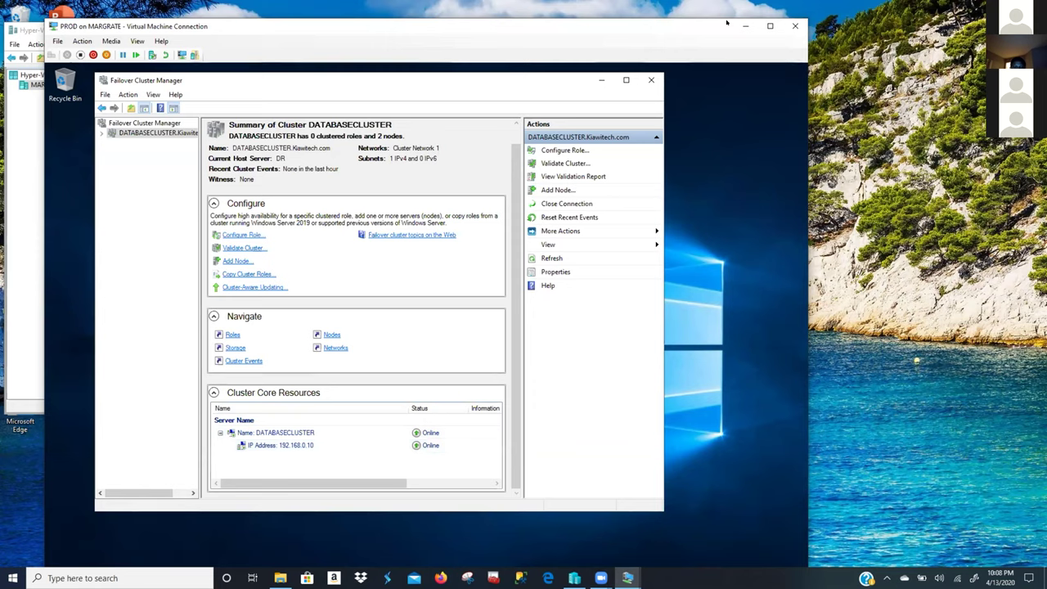
click(472, 369)
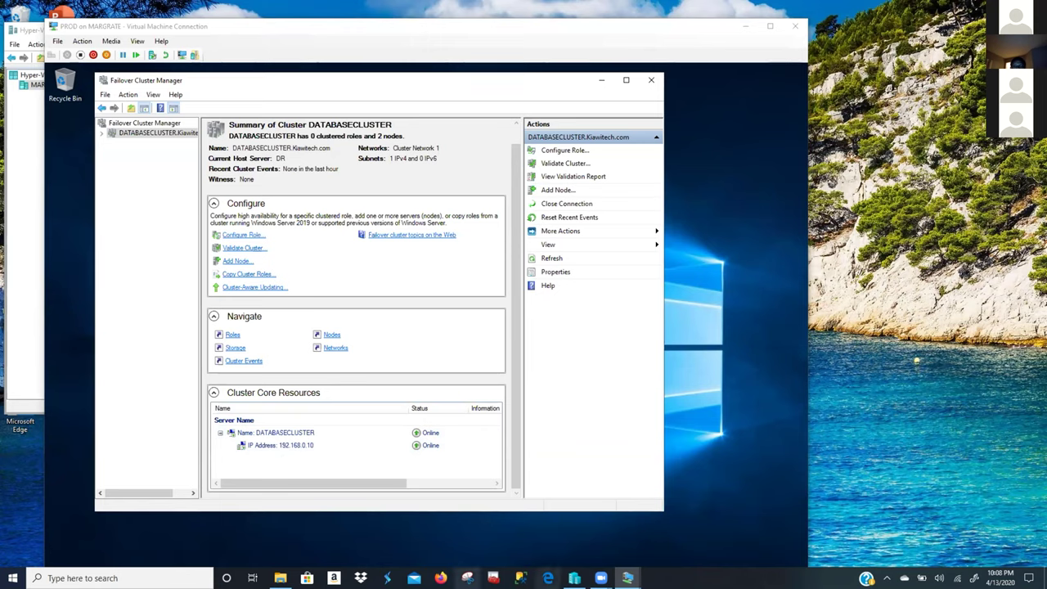
mouse_move(628, 578)
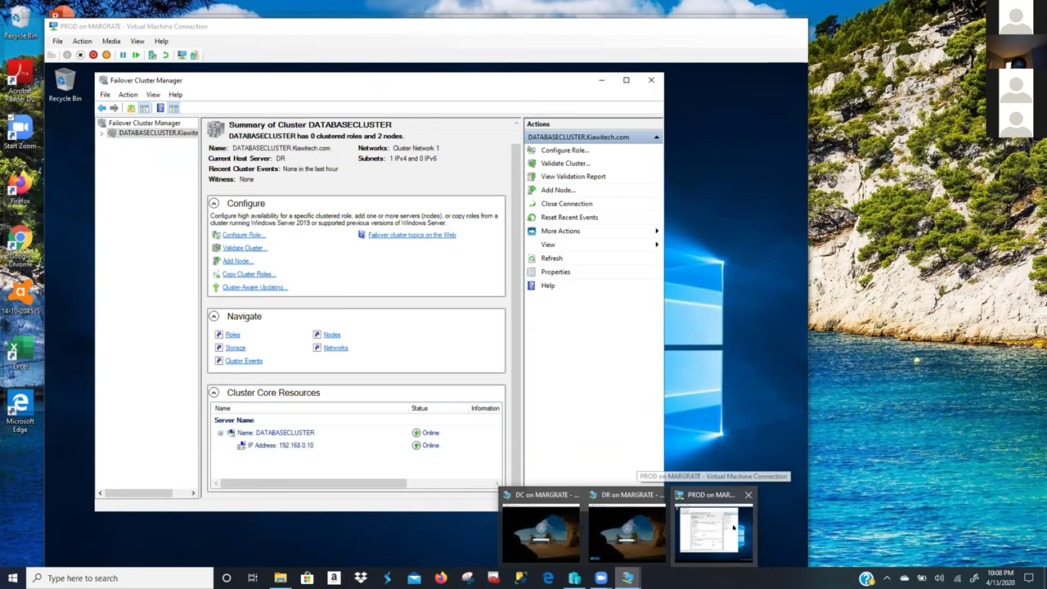
click(602, 80)
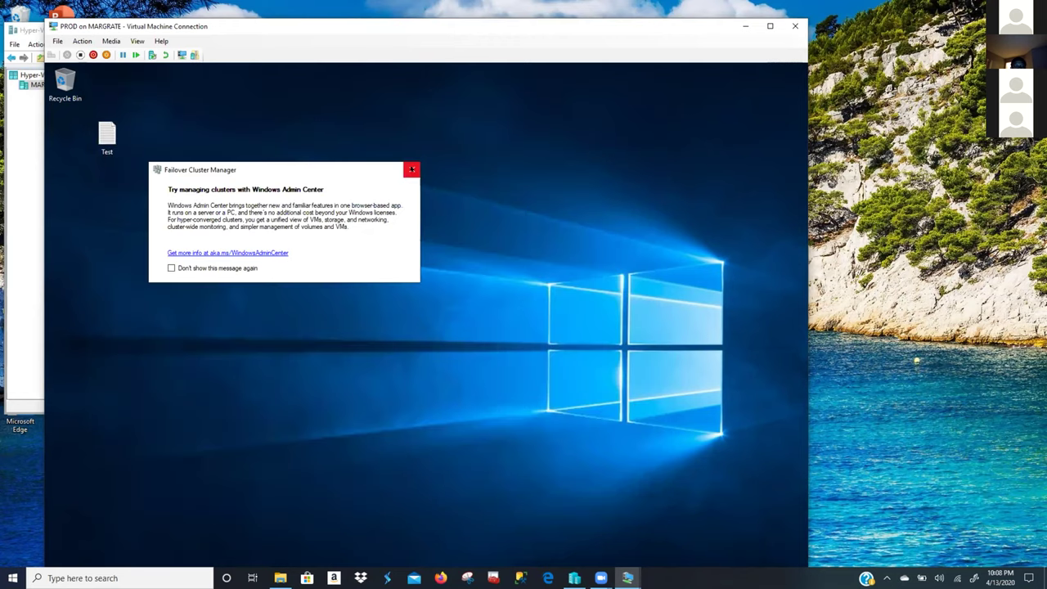
- Close the Admin Center prompt, show PROD full screen, and launch Command Prompt by searching 'cMD'
click(411, 169)
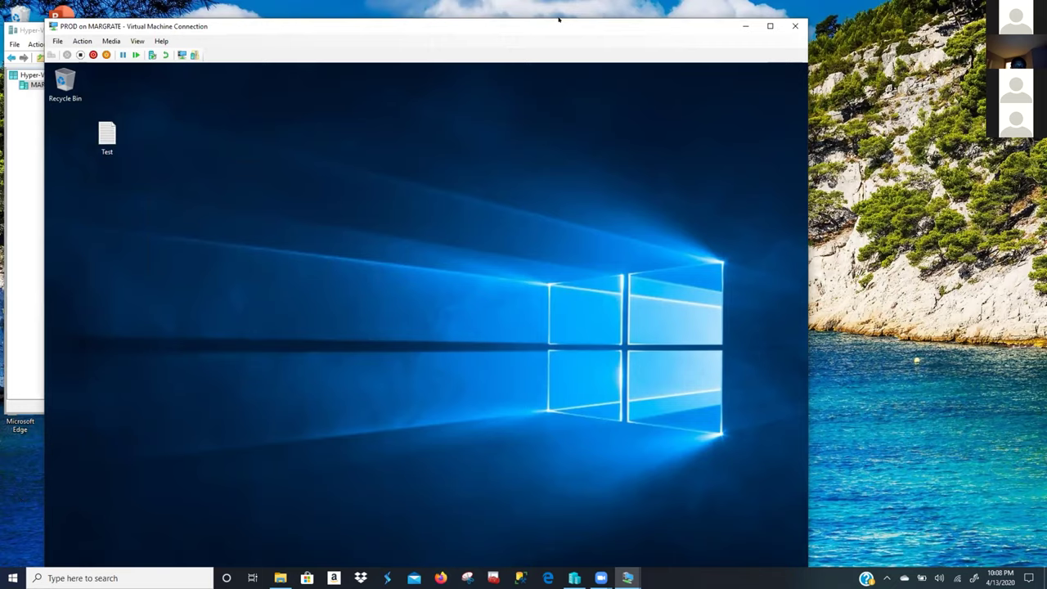
click(770, 25)
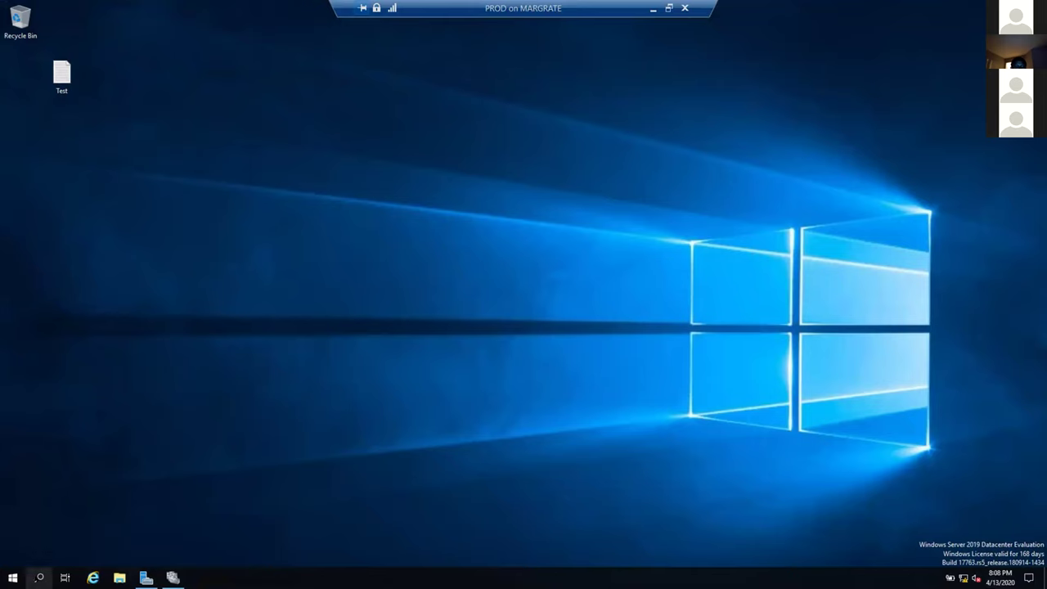
click(39, 576)
click(40, 576)
click(41, 574)
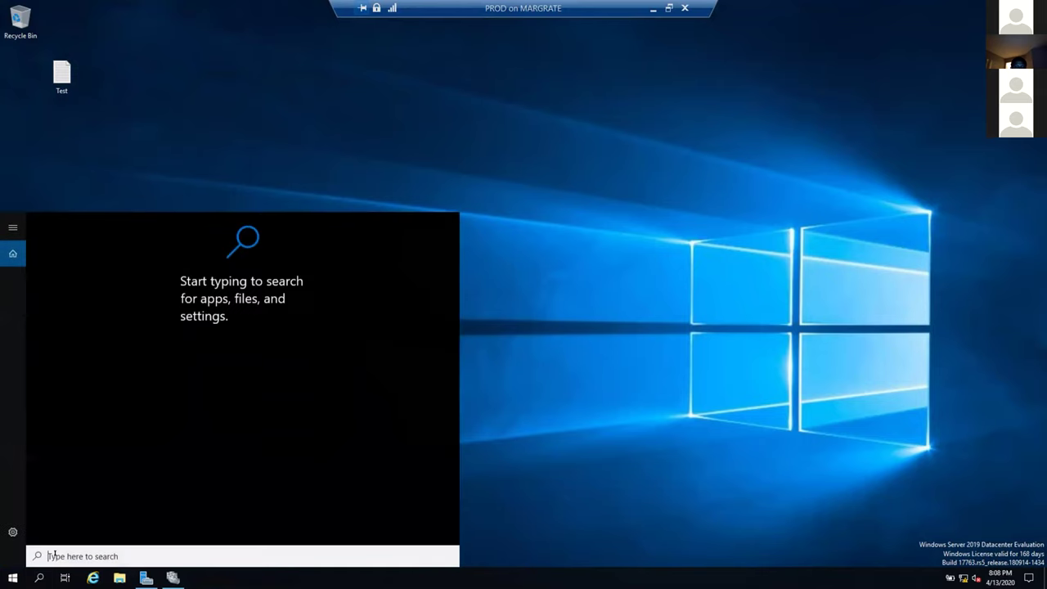
text(c)
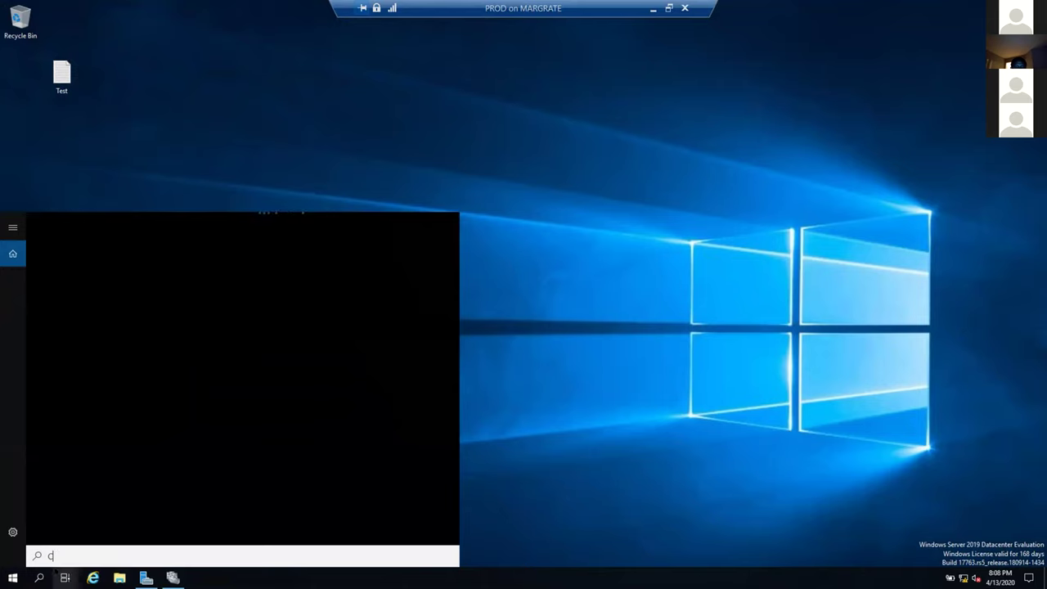
text(MD)
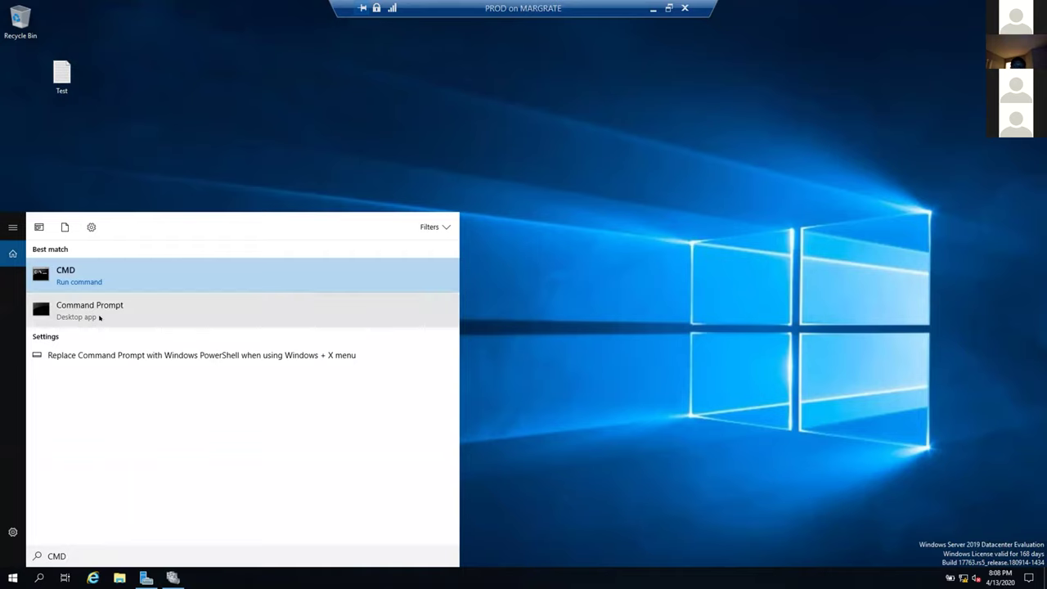
click(131, 309)
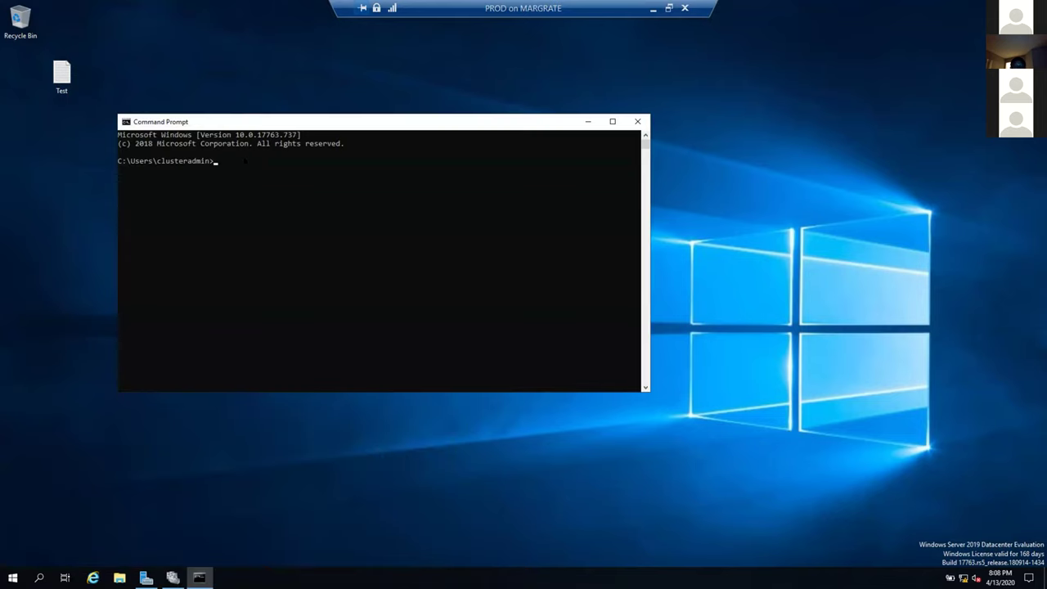
- Ping the cluster address 192.168.0.10 from Command Prompt on PROD
text(ping)
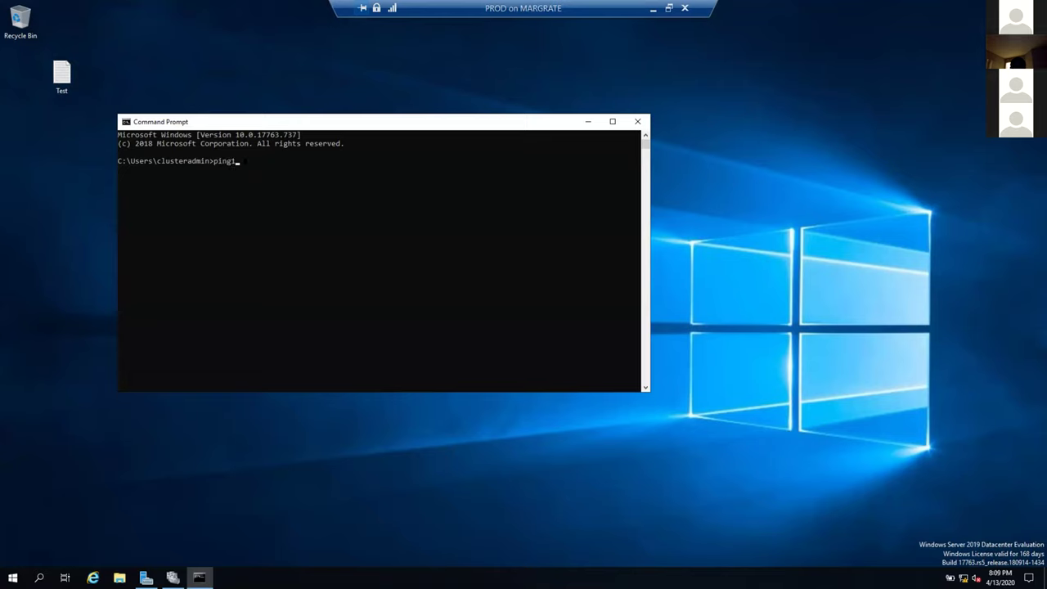
text( 192.168.0.10)
key(Return)
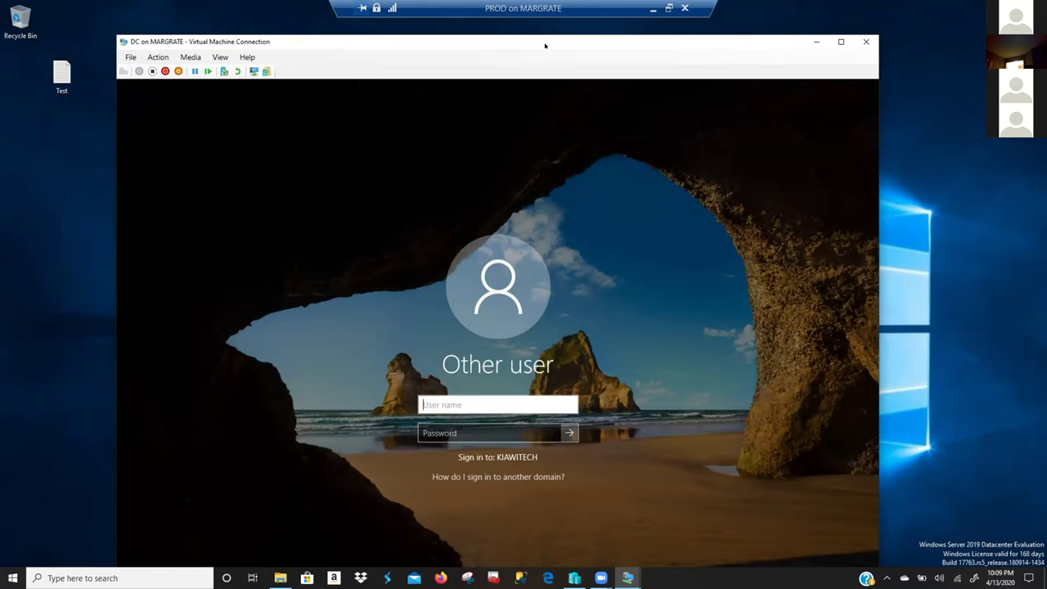
- Enter user name clusteradmin and the account password on the DC sign-in screen
drag(545, 45, 546, 11)
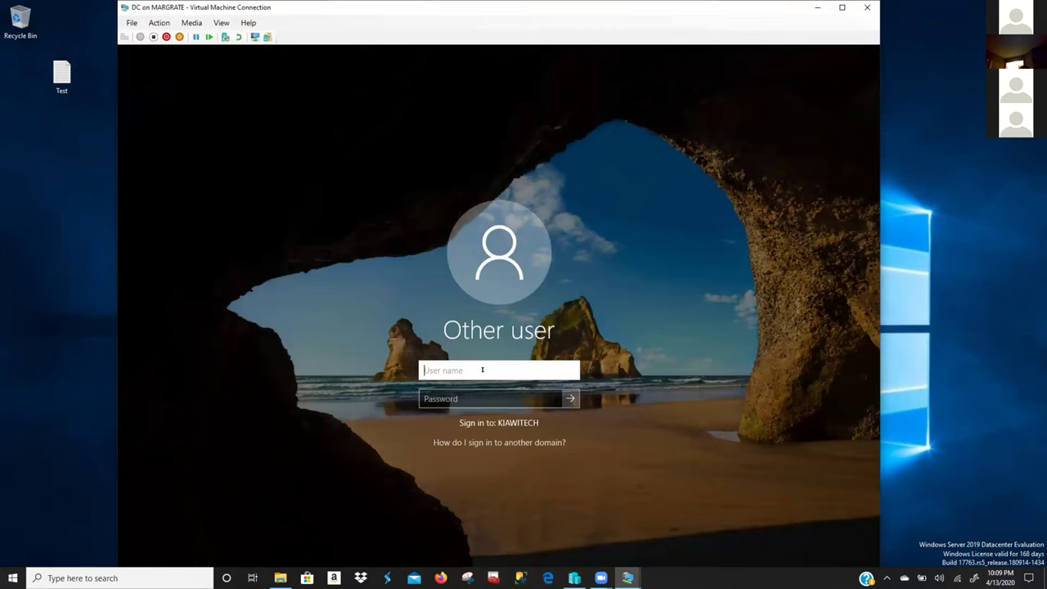
text(clus)
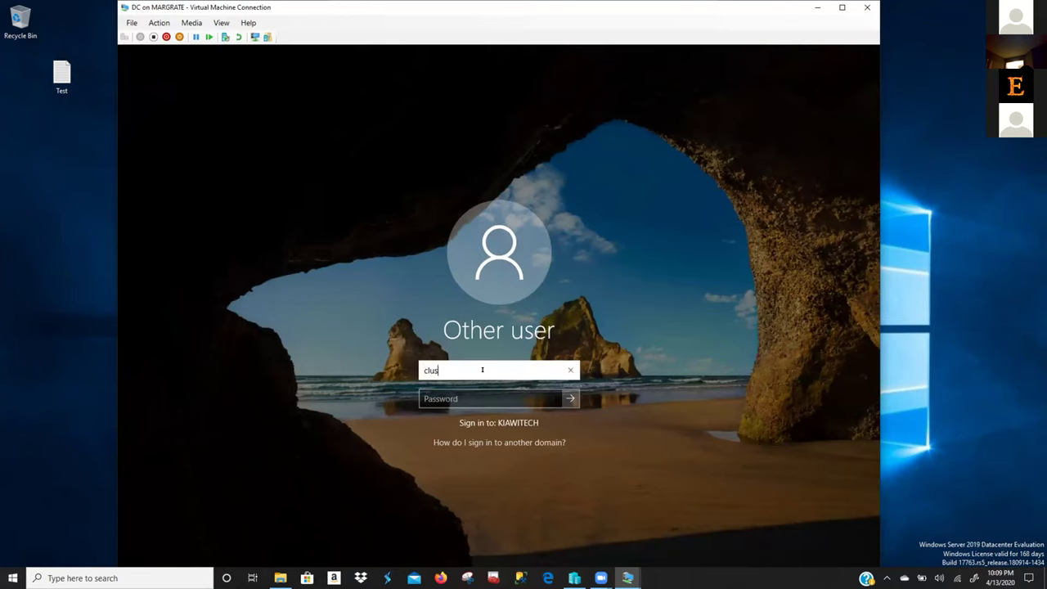
text(teradmin)
click(465, 401)
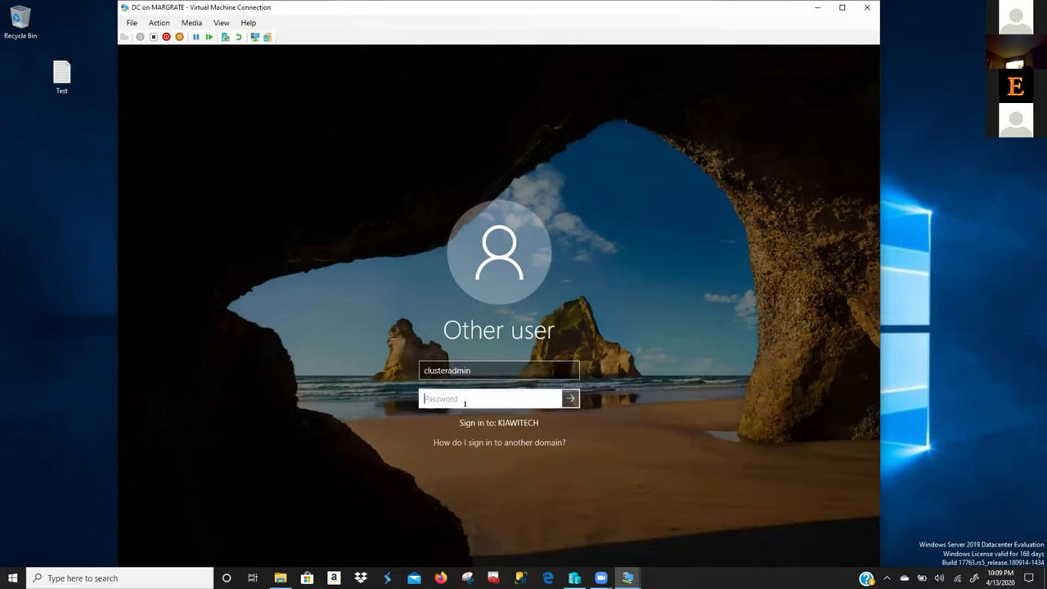
text(********)
key(Return)
- Dismiss the incorrect-password message and re-enter the password with Caps Lock corrected
click(467, 401)
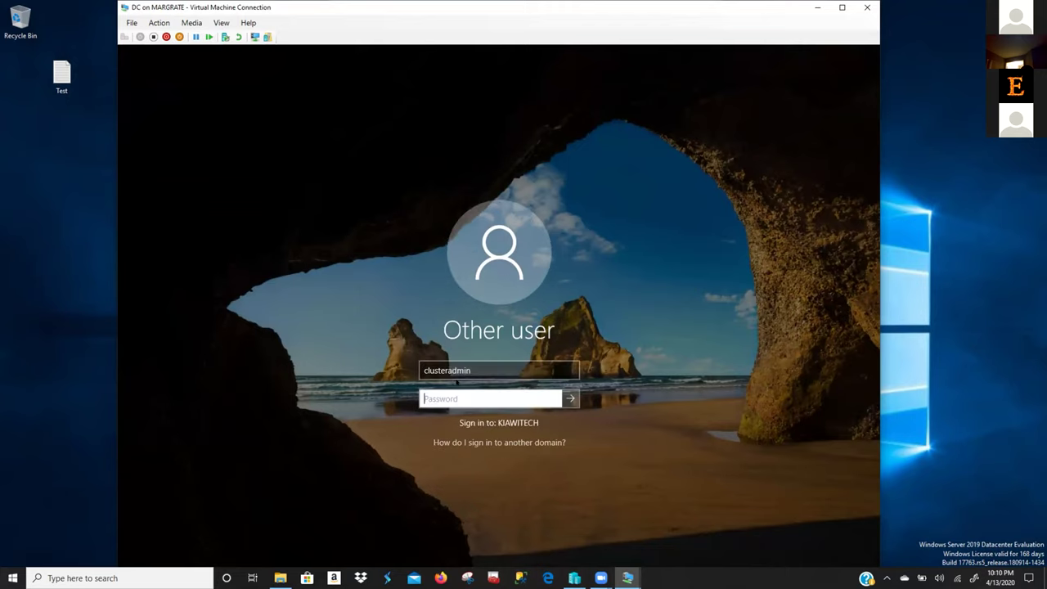
text(*)
key(Caps_Lock)
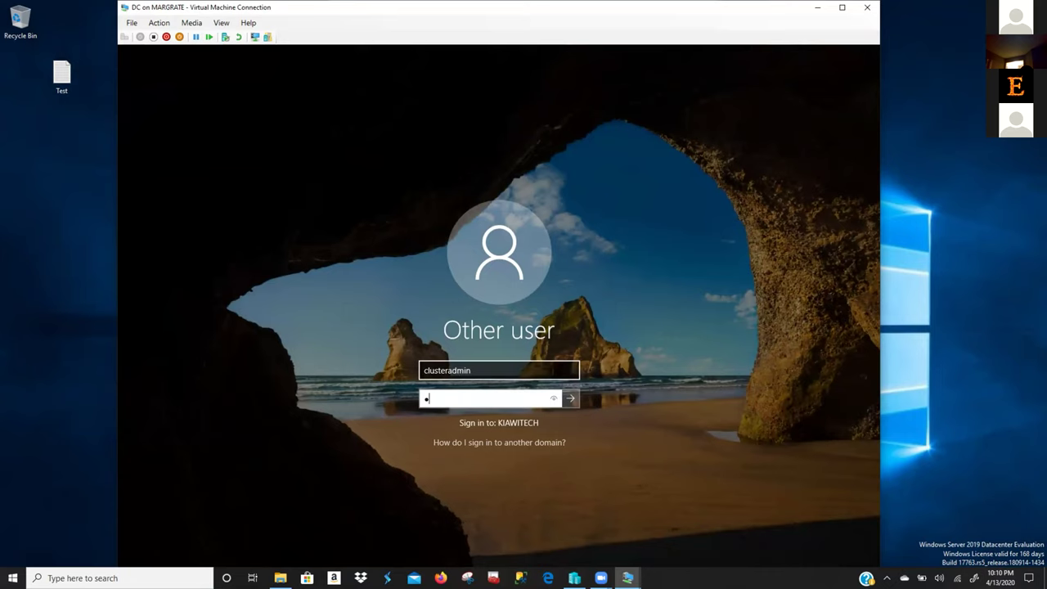
click(432, 389)
key(BackSpace)
key(Caps_Lock)
key(Caps_Lock)
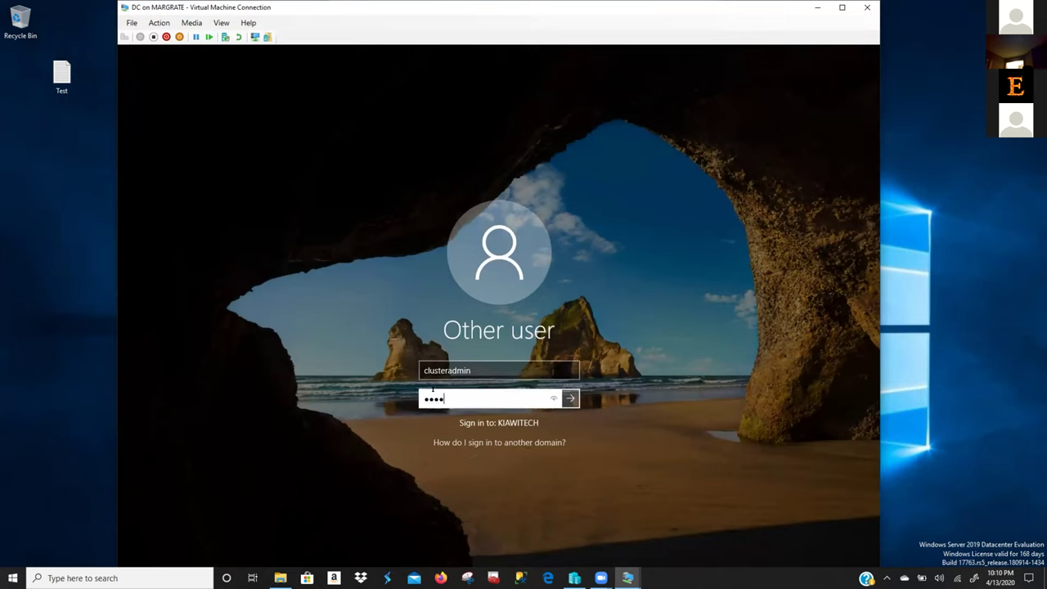
key(Return)
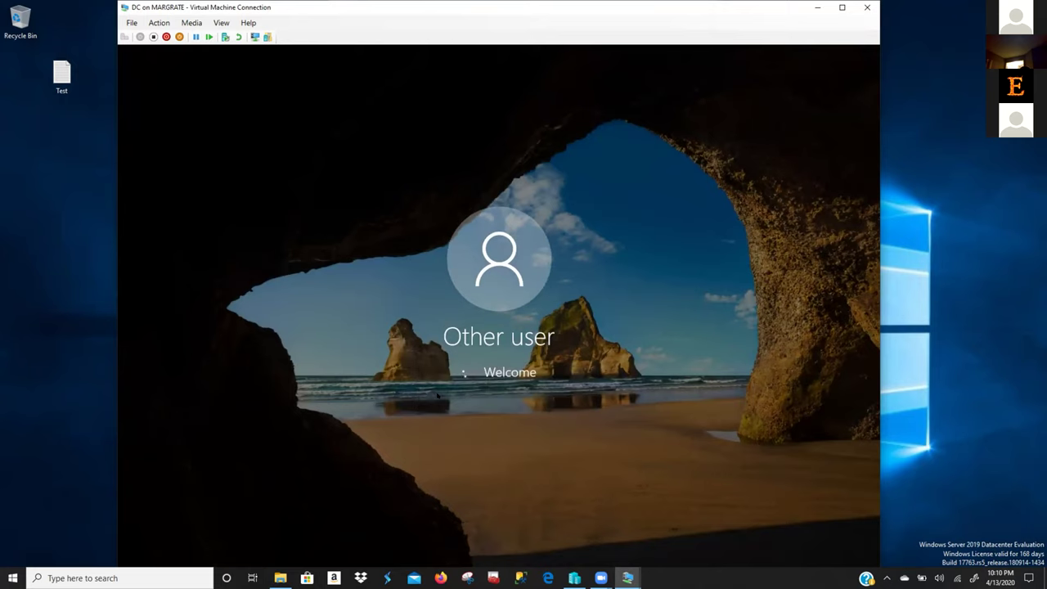
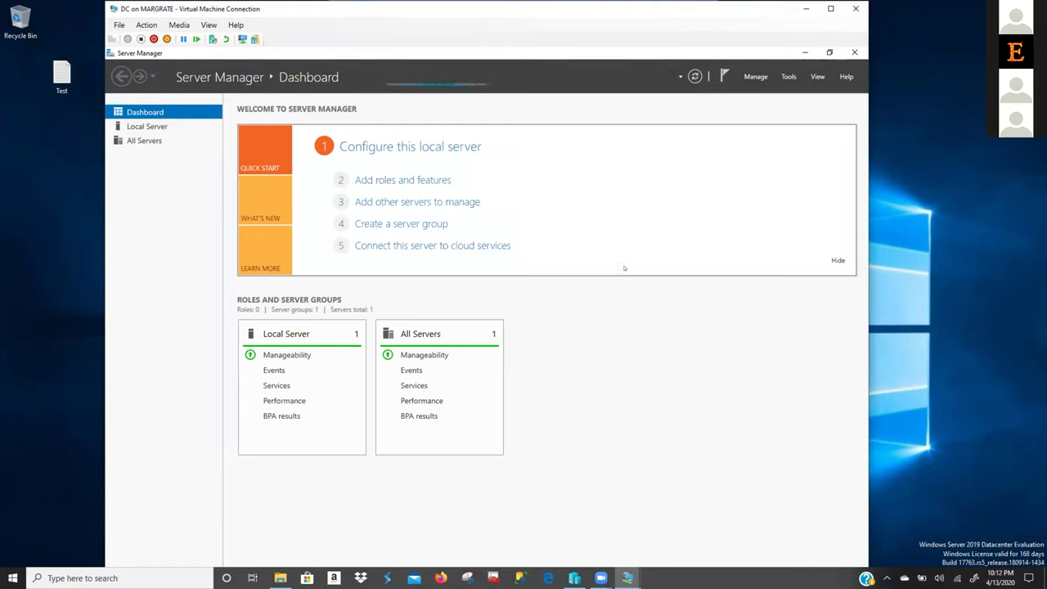
- Check that DATABASECLUSTER appears under Kiawitech.com Computers in Active Directory, then minimize the window
click(788, 76)
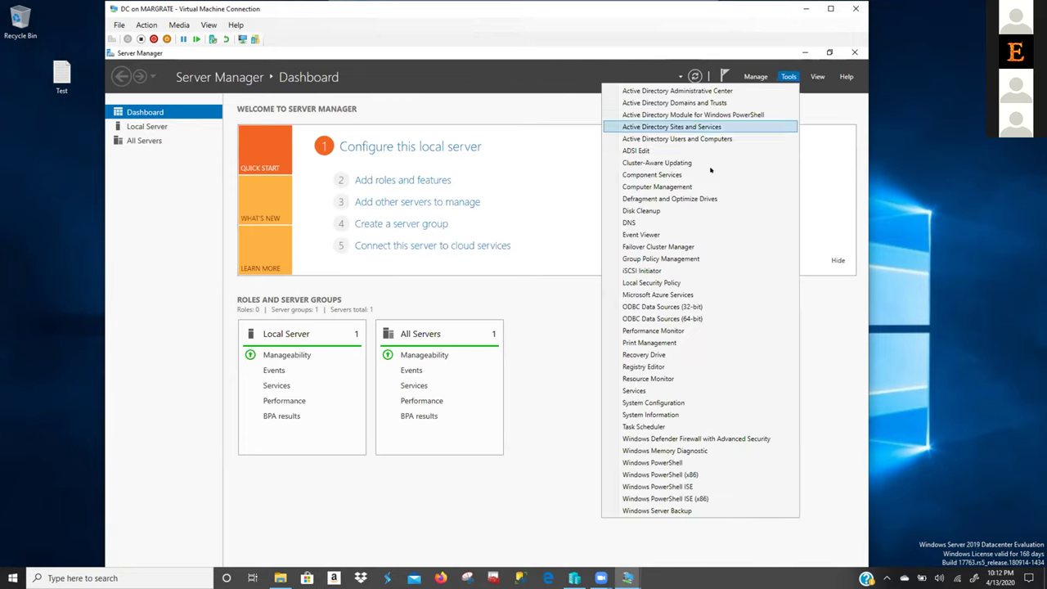
click(695, 138)
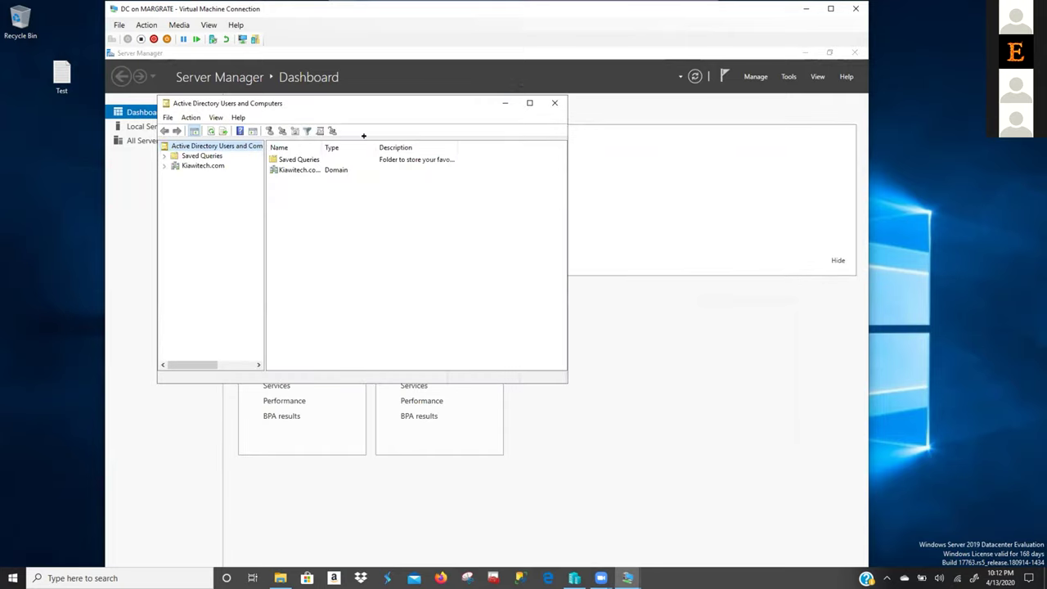
click(163, 165)
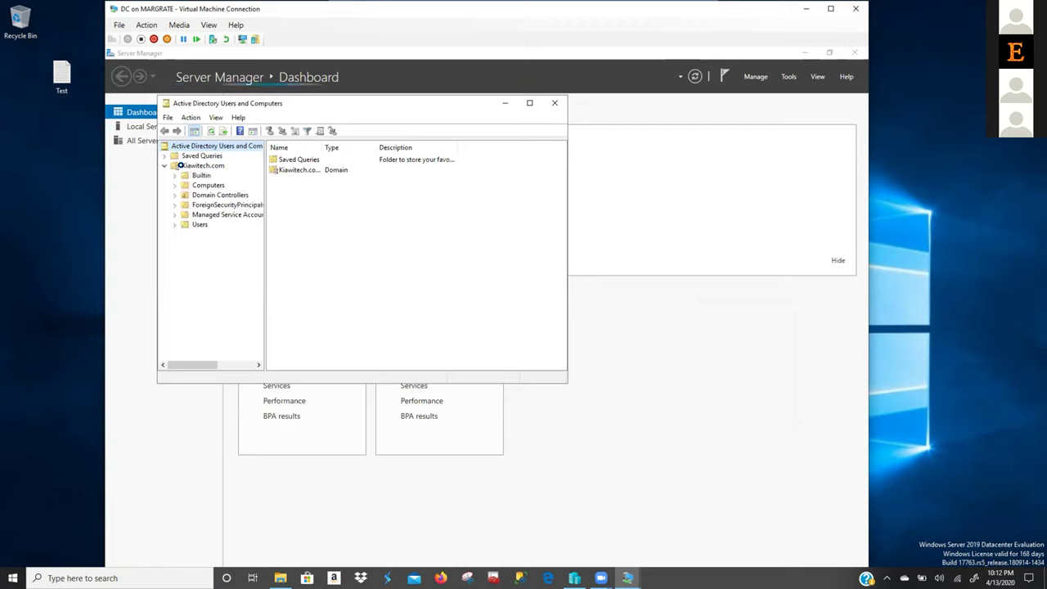
click(197, 225)
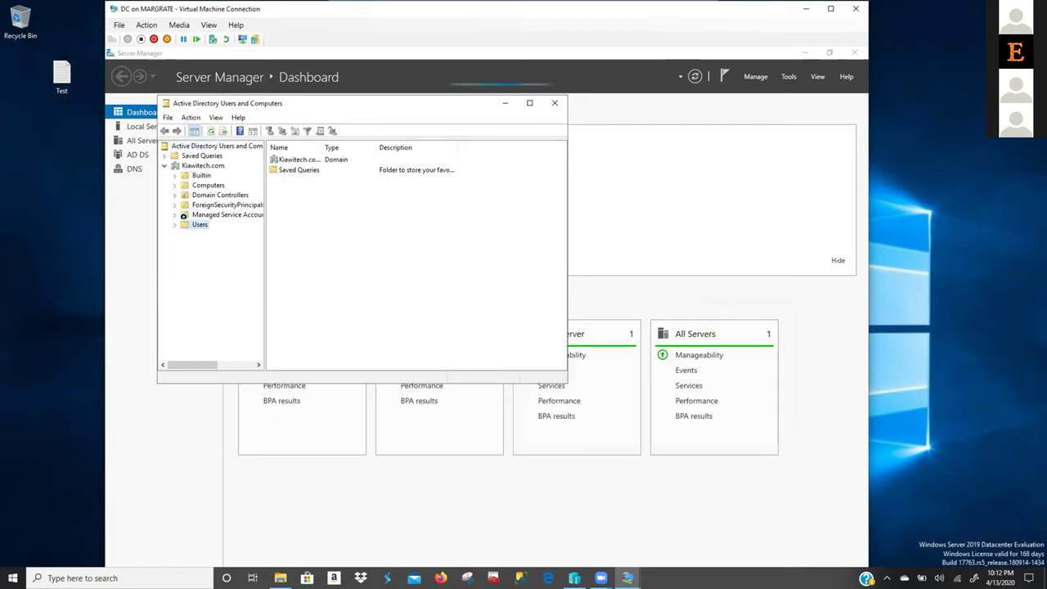
click(205, 186)
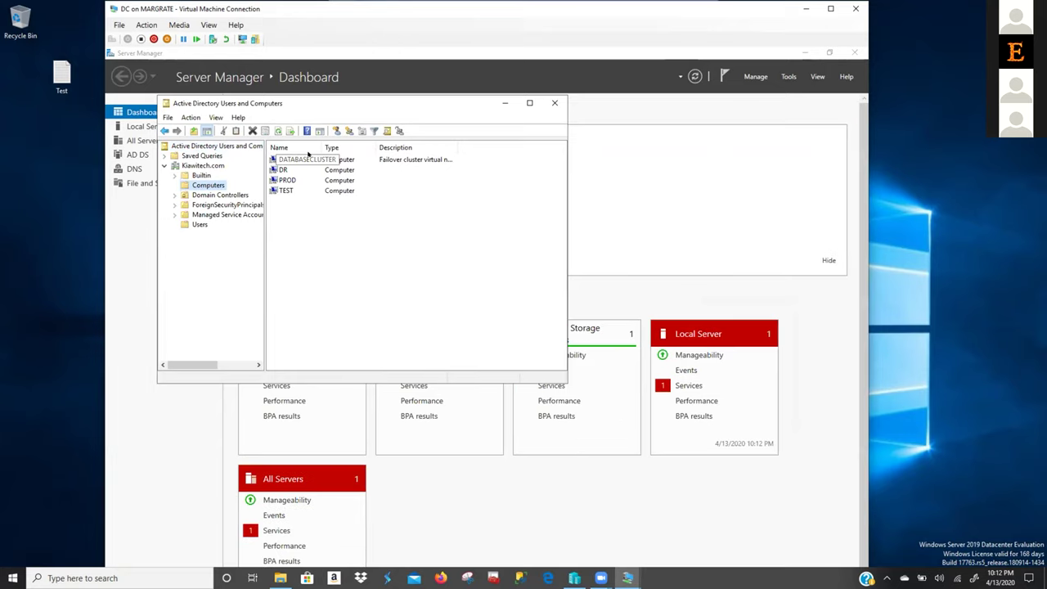
drag(321, 148, 357, 148)
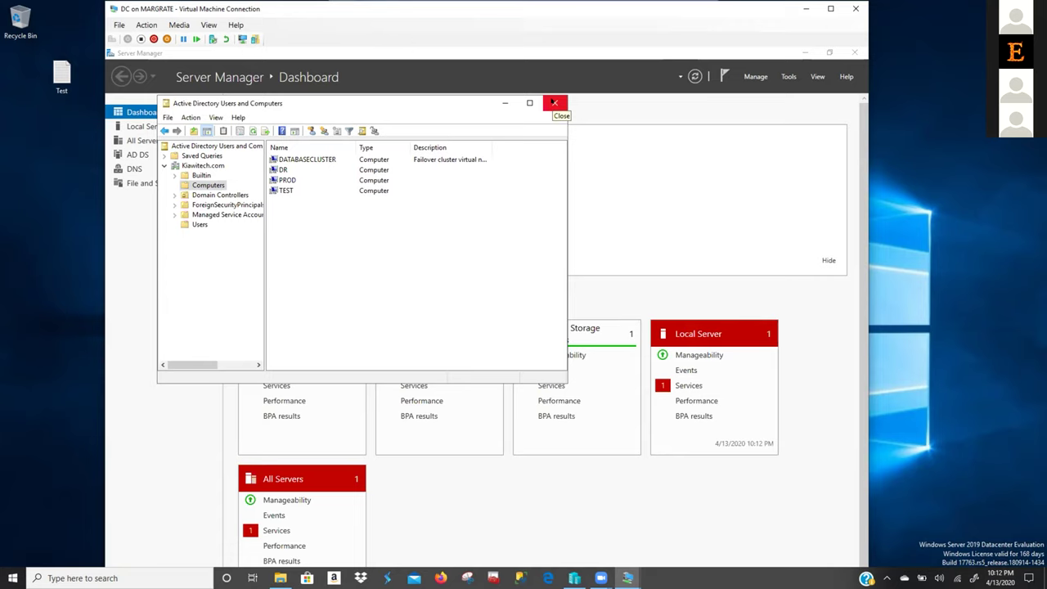
click(507, 103)
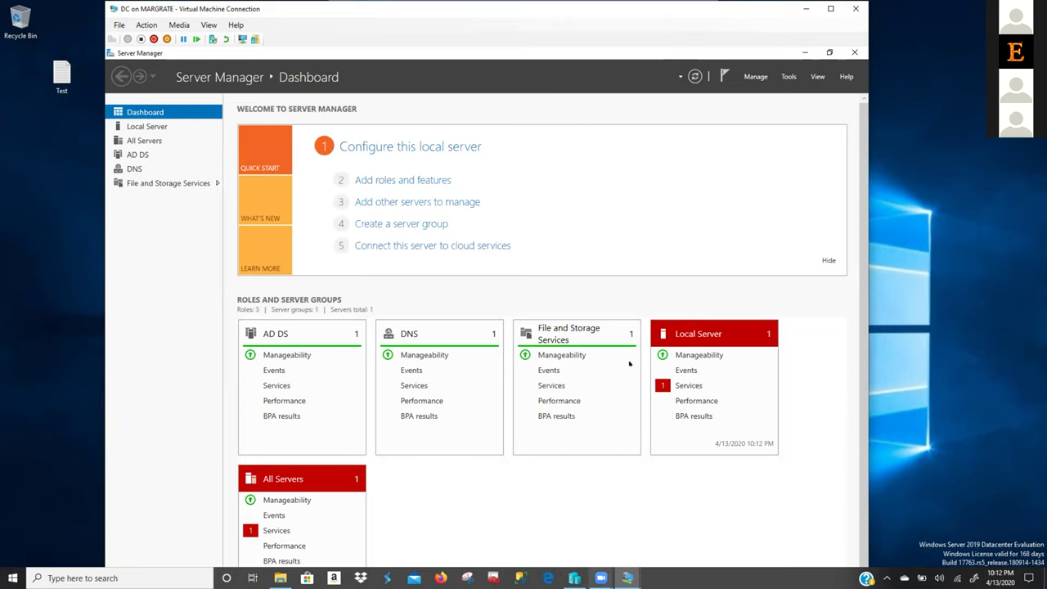
- Launch Failover Cluster Manager from Server Manager Tools and start connecting to a cluster
click(788, 76)
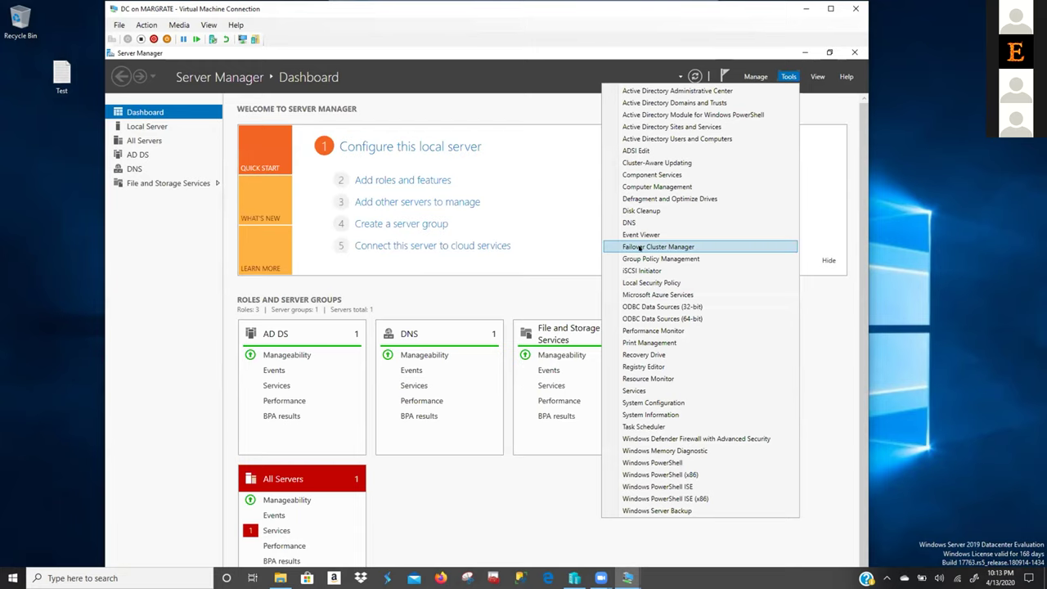
click(648, 247)
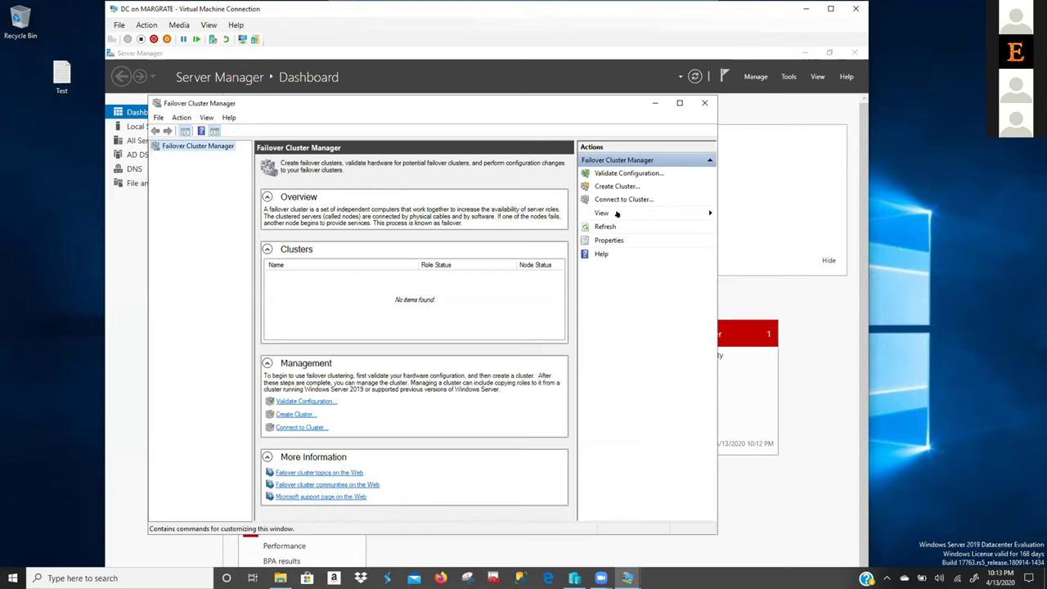
click(623, 199)
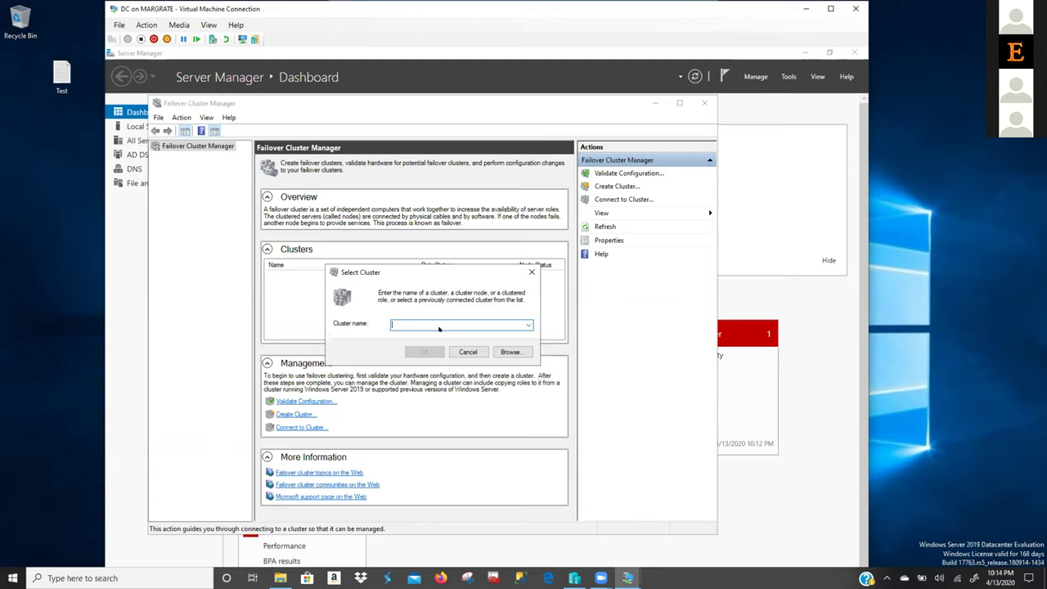
- Connect to the cluster named DATABASECLUSTER
text(DATABASECLUSTER)
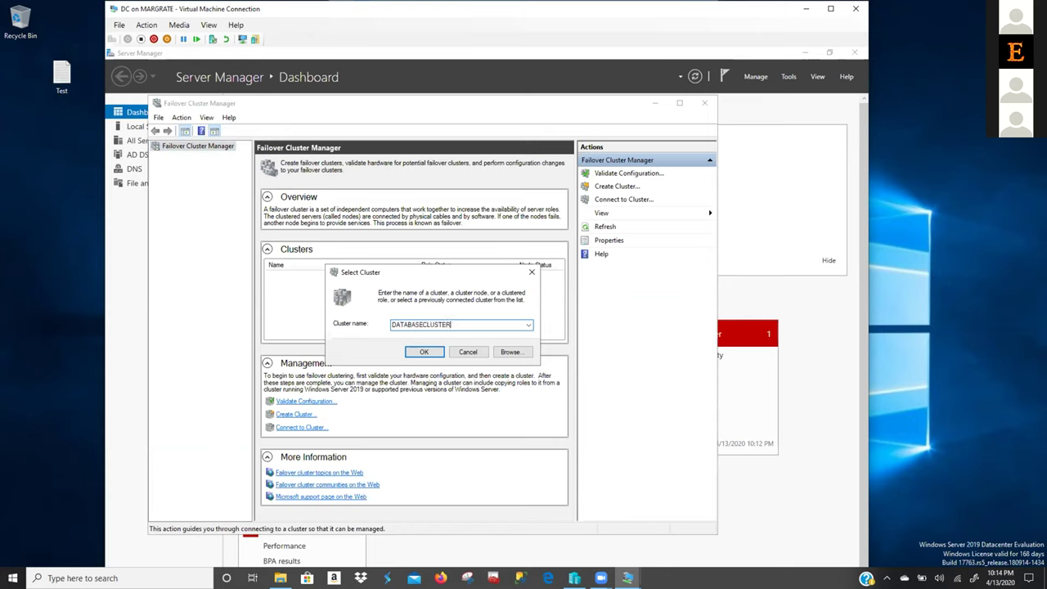
click(424, 351)
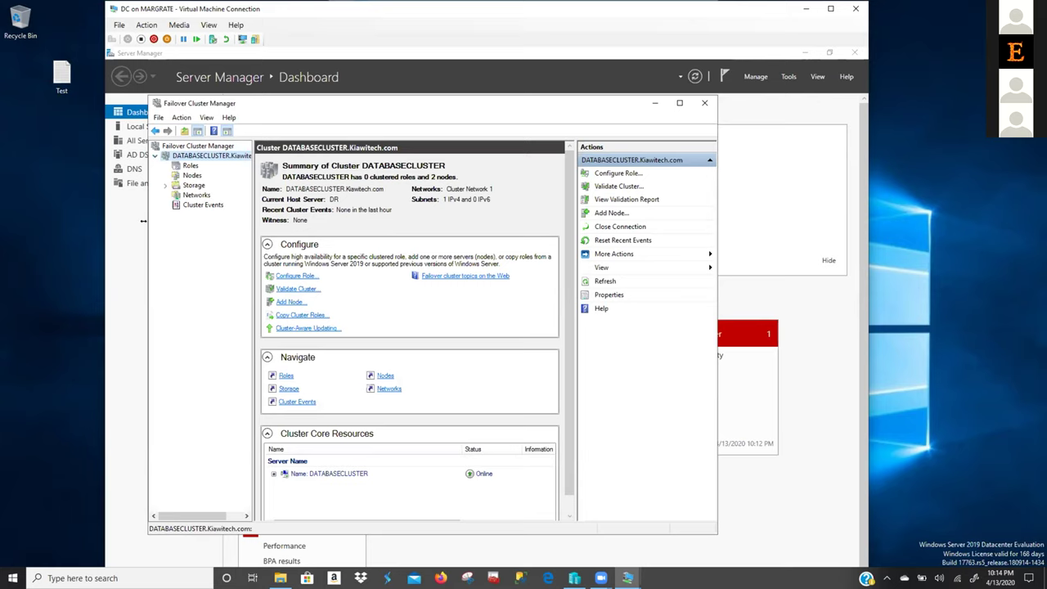
- Show the DATABASECLUSTER Roles page, which lists no roles
click(185, 164)
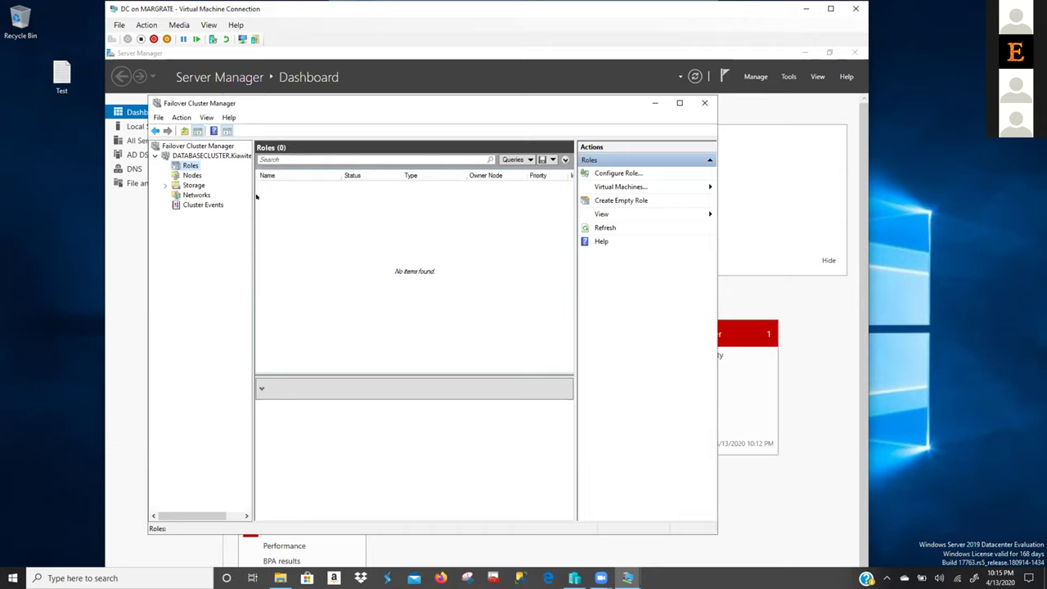
- List the cluster's nodes, DR and PROD, both Up
click(193, 175)
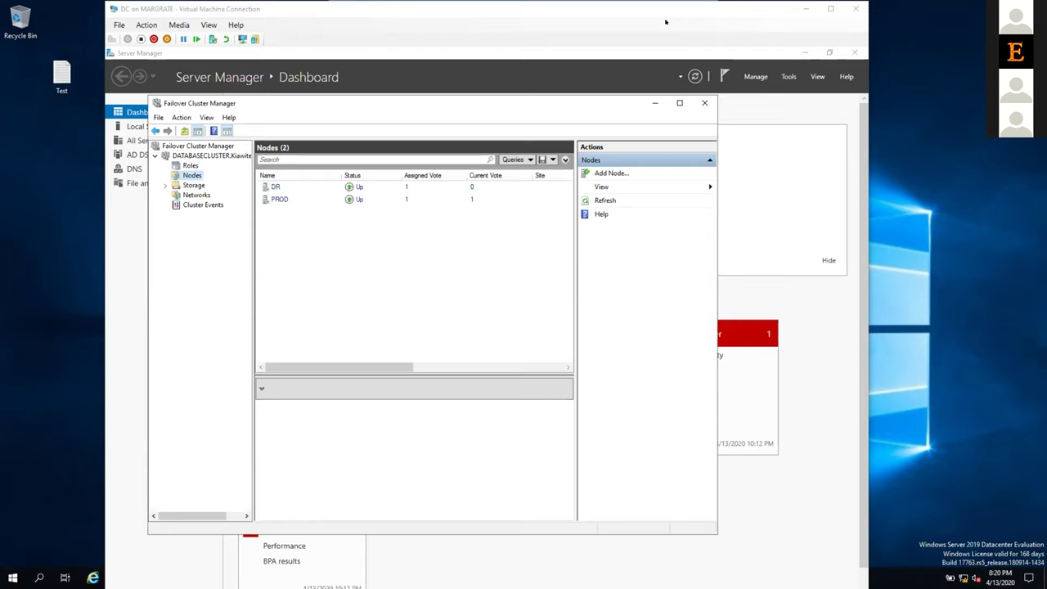
- Show DATABASECLUSTER's Storage page with Disks, Pools and Enclosures
click(205, 187)
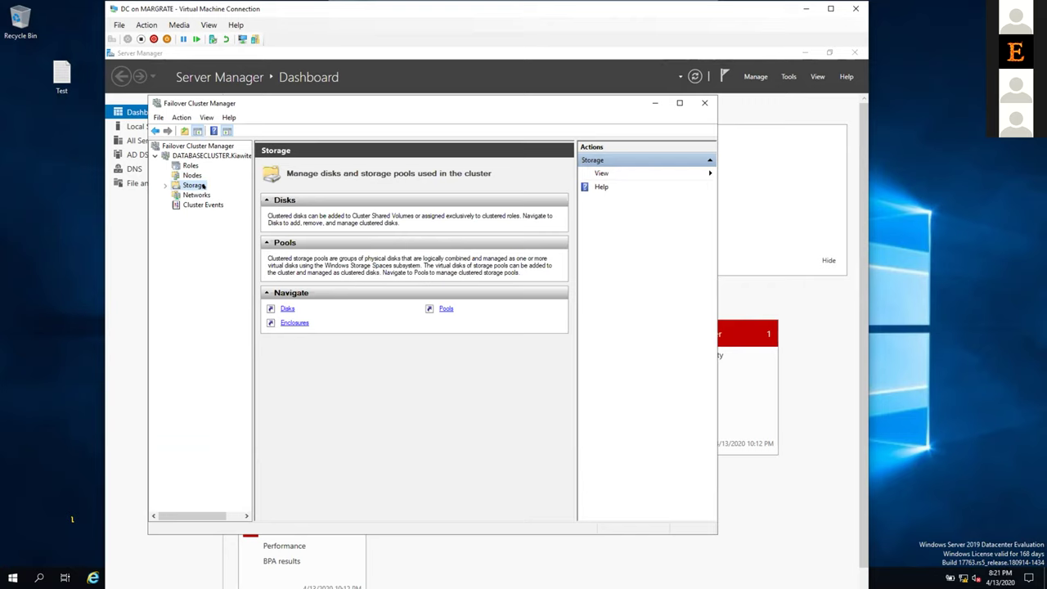
- Show the Networks page listing Cluster Network 1 as Up
click(196, 195)
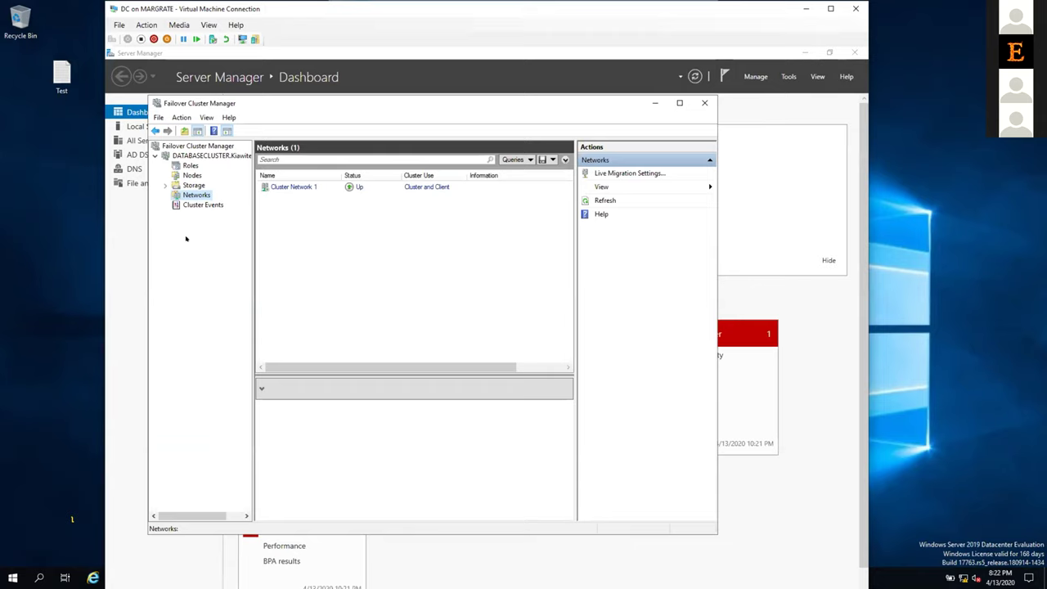
- Return to the DATABASECLUSTER summary page
click(189, 147)
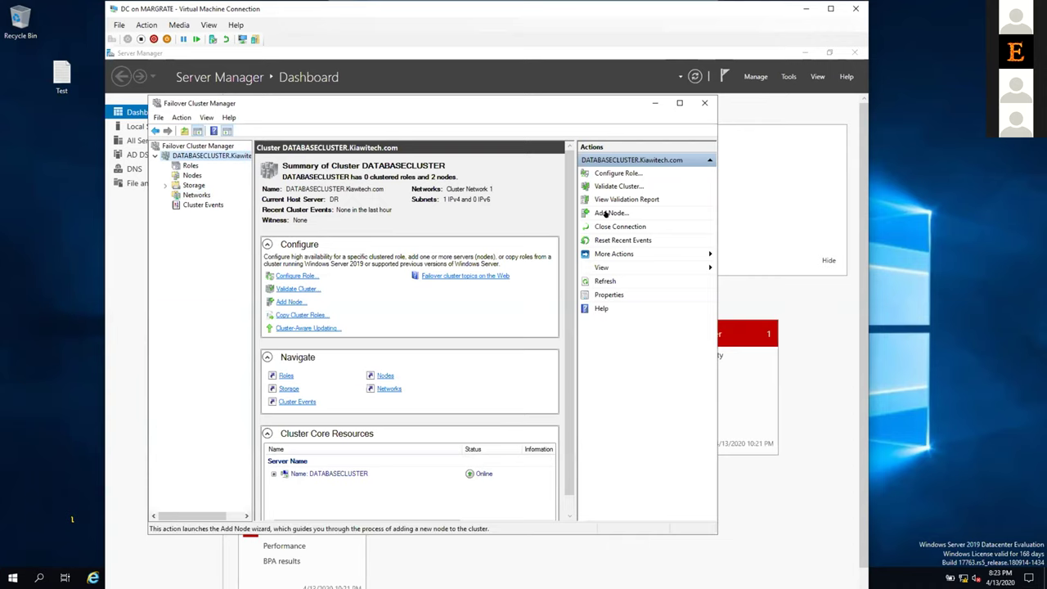
- Open Move Core Cluster Resources > Select Node from More Actions
click(612, 253)
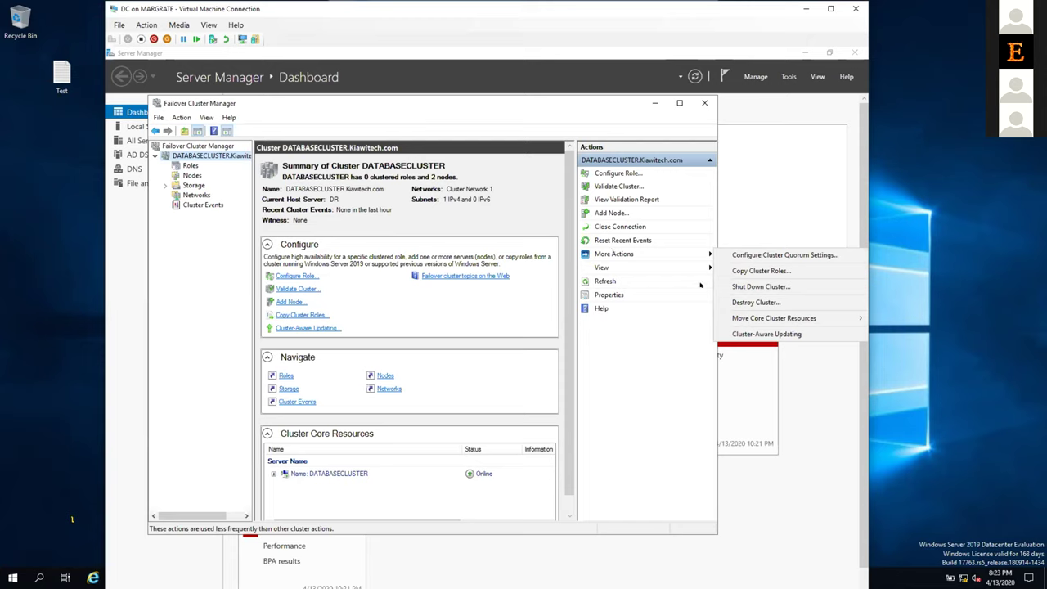
mouse_move(752, 319)
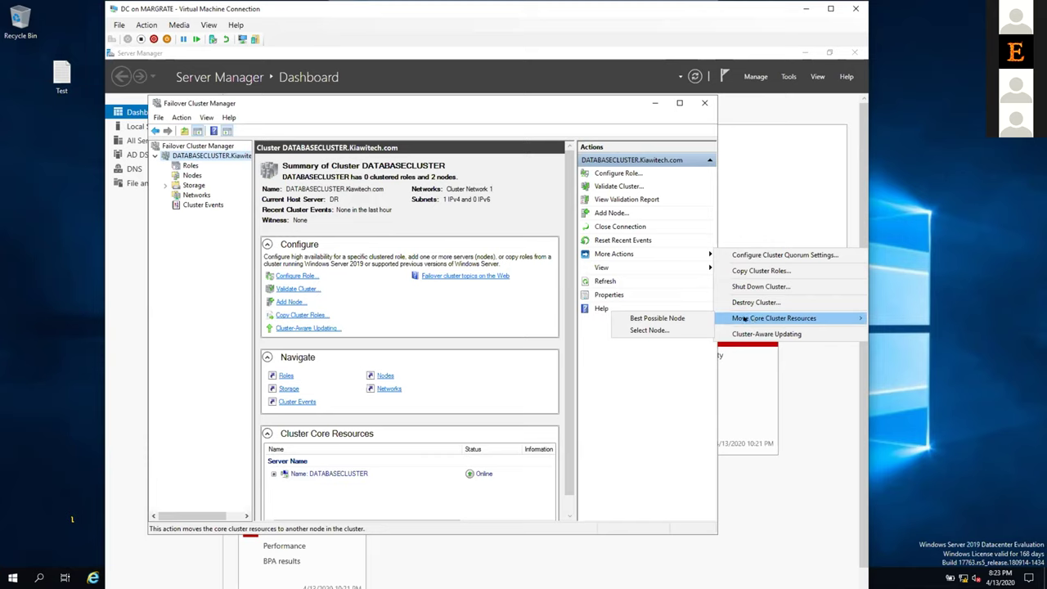
click(648, 330)
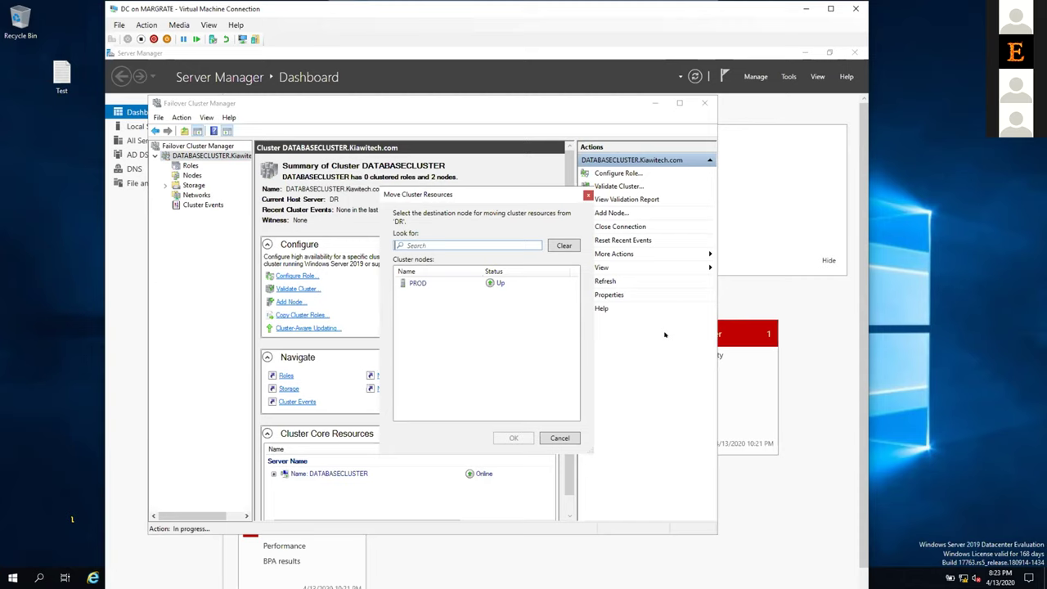
- Move the core cluster resources to PROD, then minimize Failover Cluster Manager
click(419, 283)
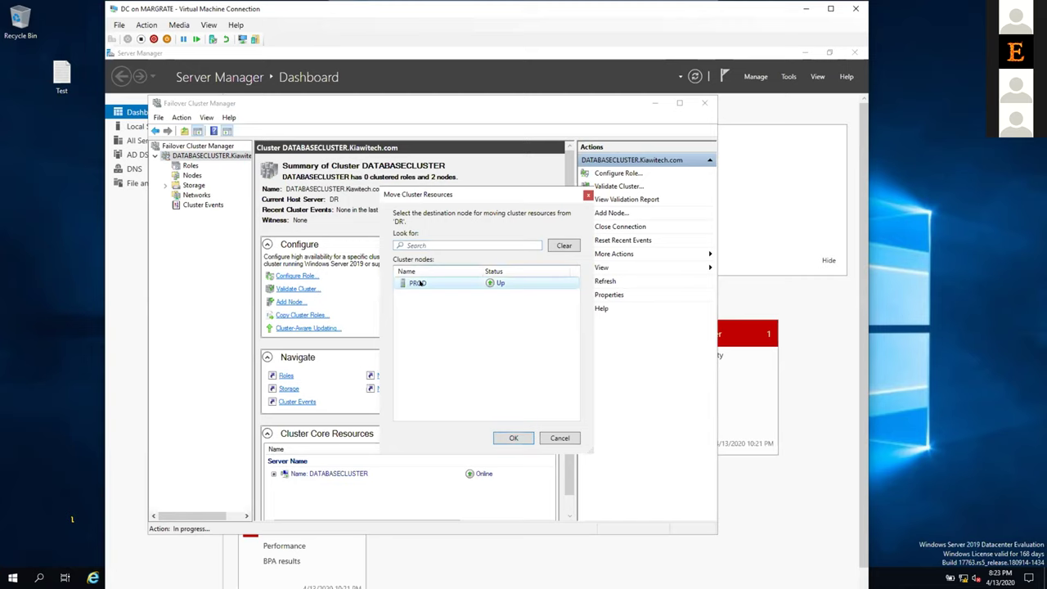
click(514, 438)
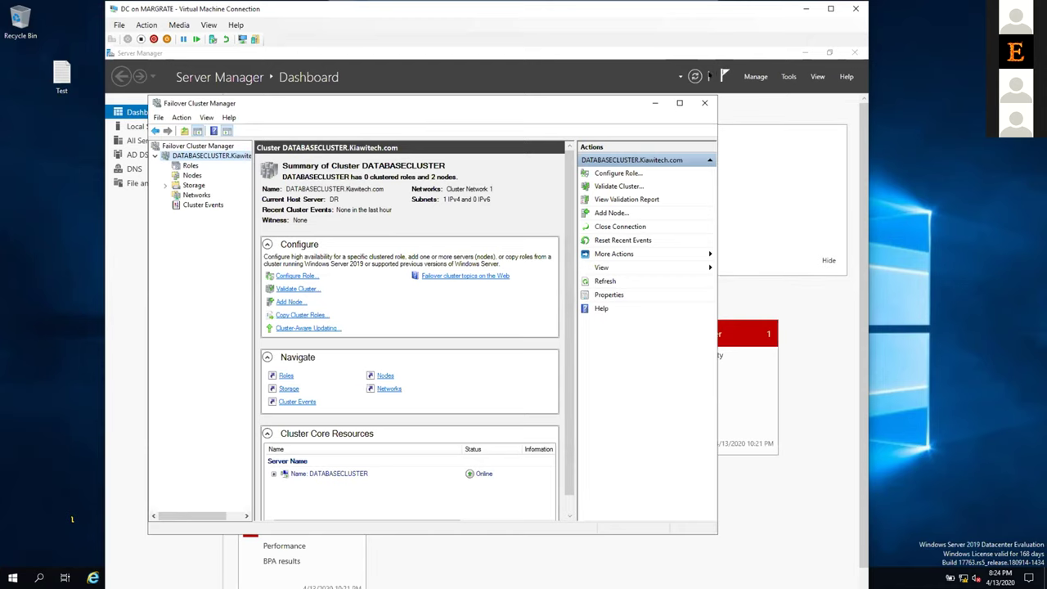
click(808, 242)
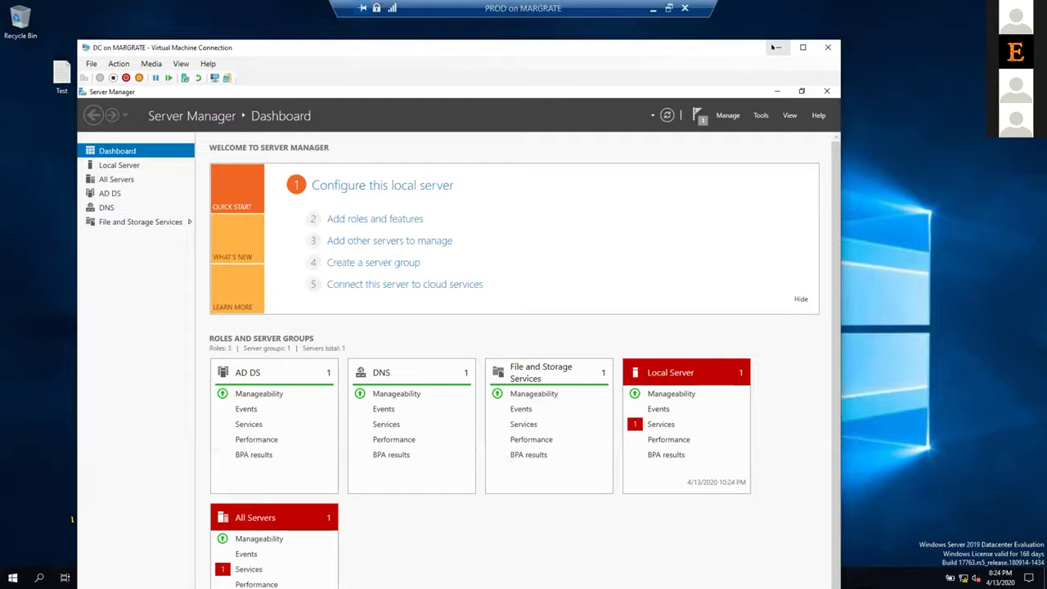
- Switch to the PROD machine and bring up Failover Cluster Manager showing PROD as host
click(806, 8)
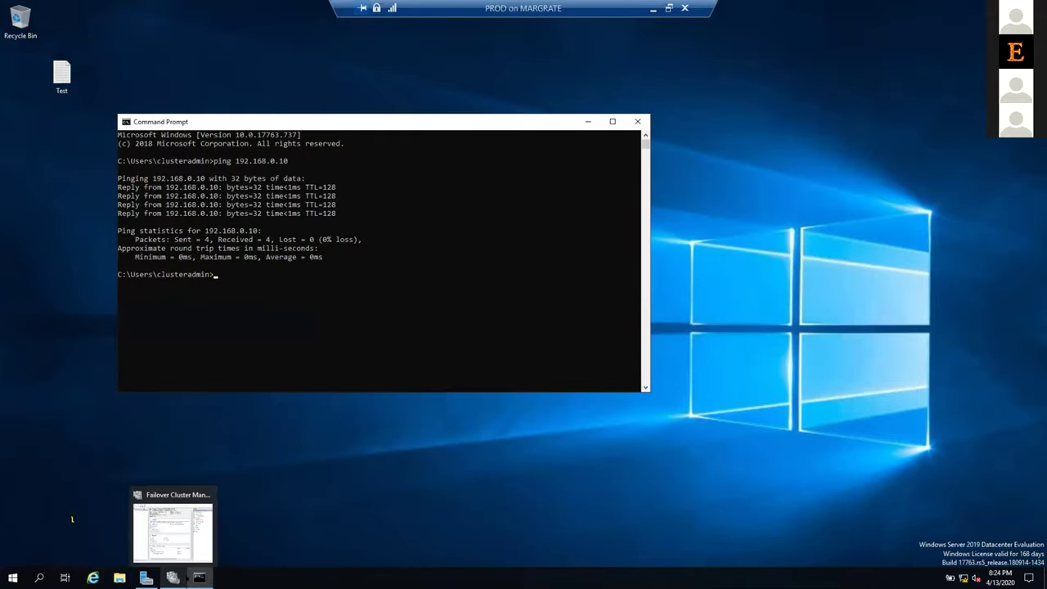
mouse_move(198, 578)
click(174, 499)
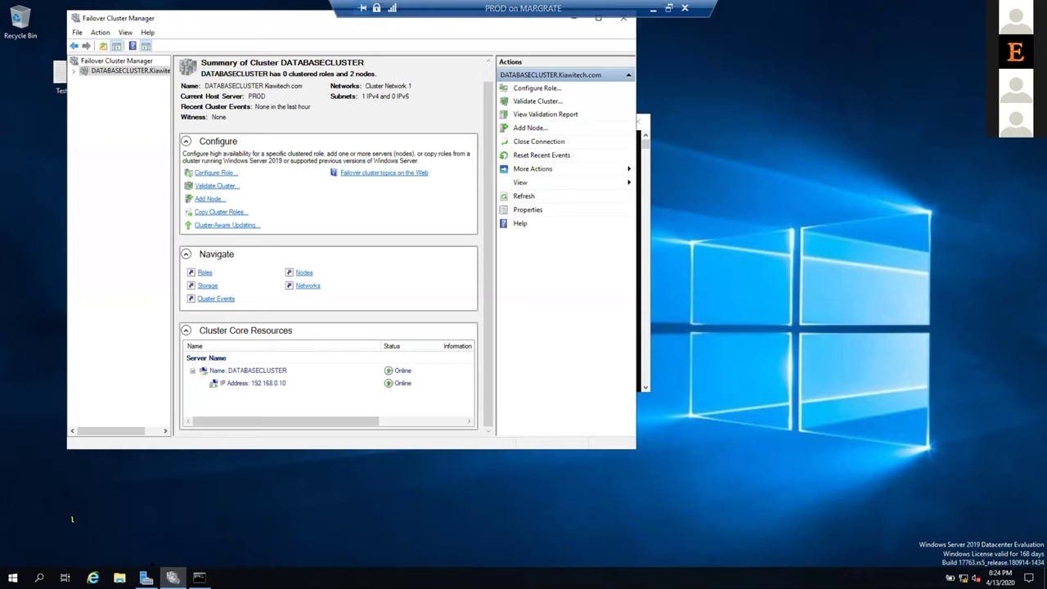
- Browse the More Actions list for DATABASECLUSTER, then close it
mouse_move(146, 577)
mouse_move(199, 577)
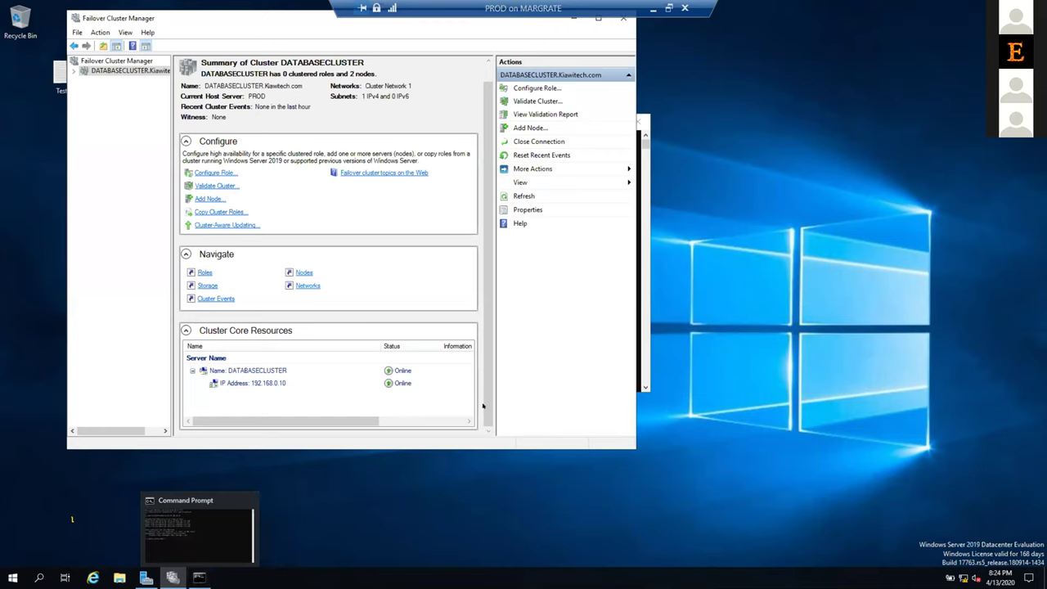
click(526, 169)
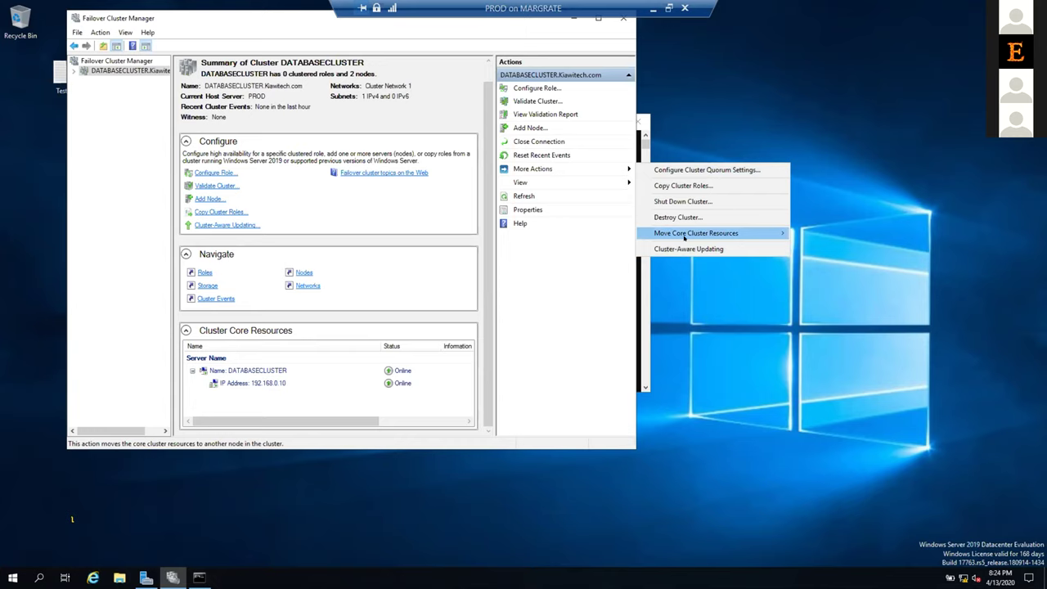
mouse_move(685, 233)
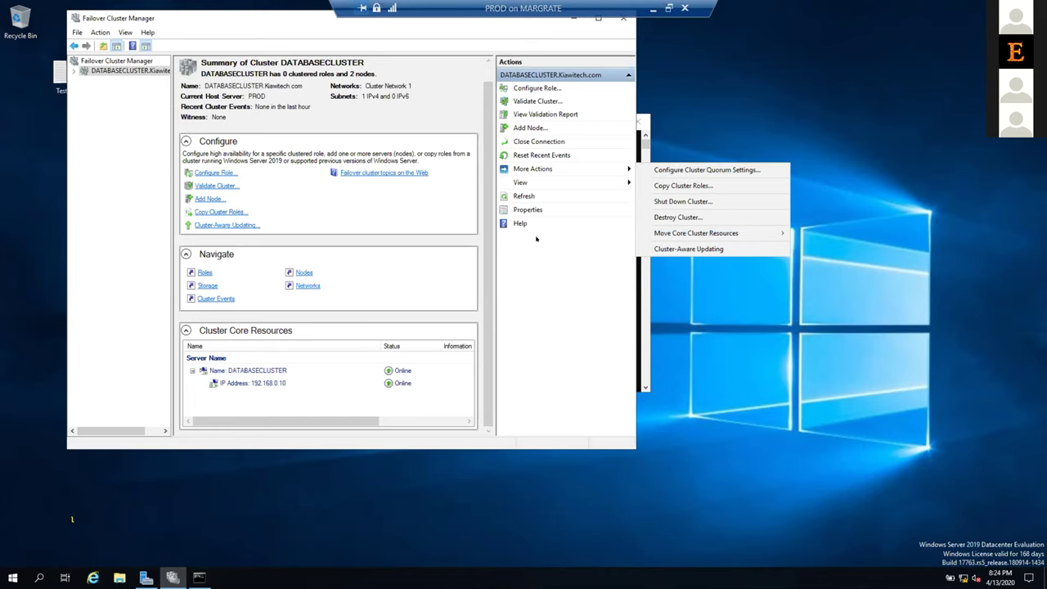
click(735, 308)
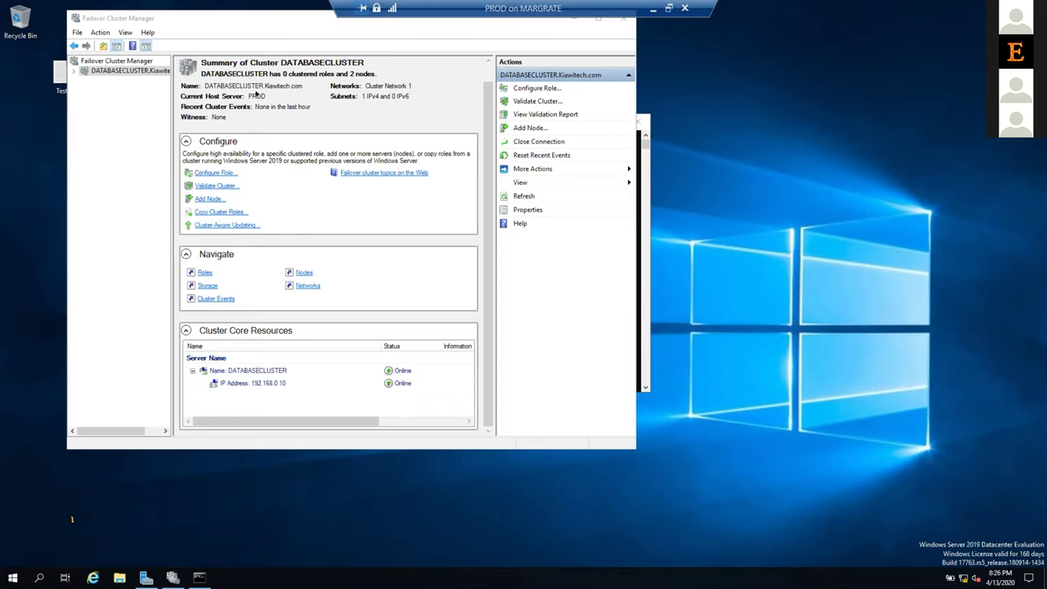
- Show DATABASECLUSTER's More Actions list with the quorum settings, Shut Down and Destroy Cluster options
click(536, 168)
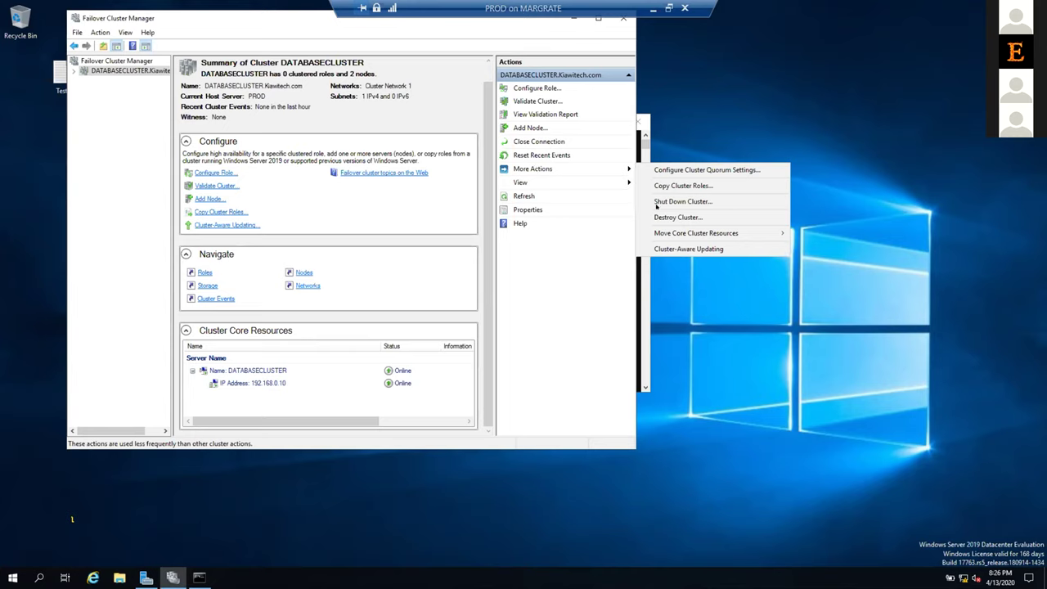
- Move the core cluster resources to node DR
mouse_move(683, 233)
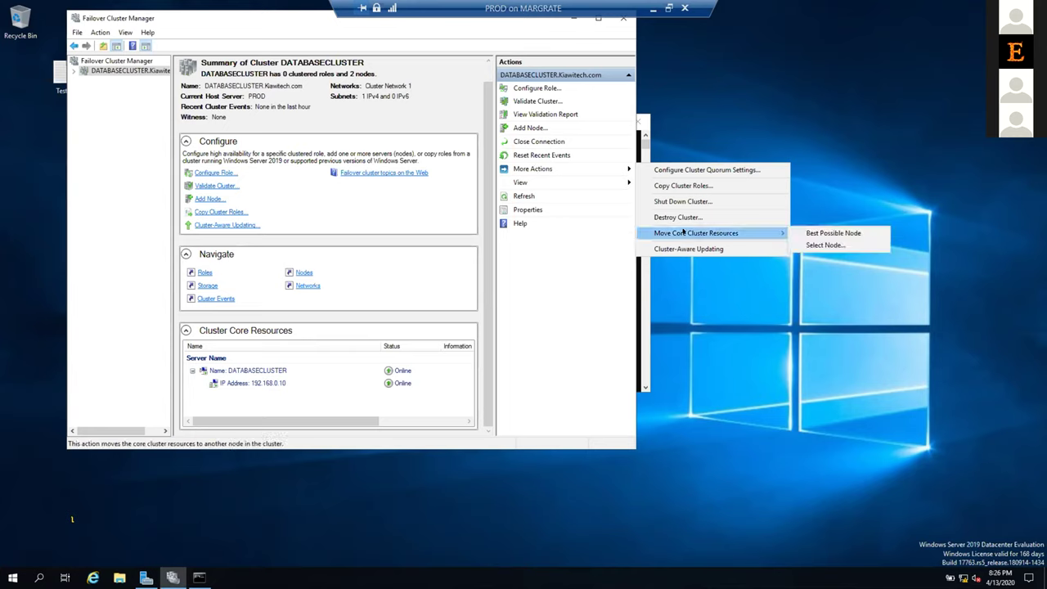
click(805, 245)
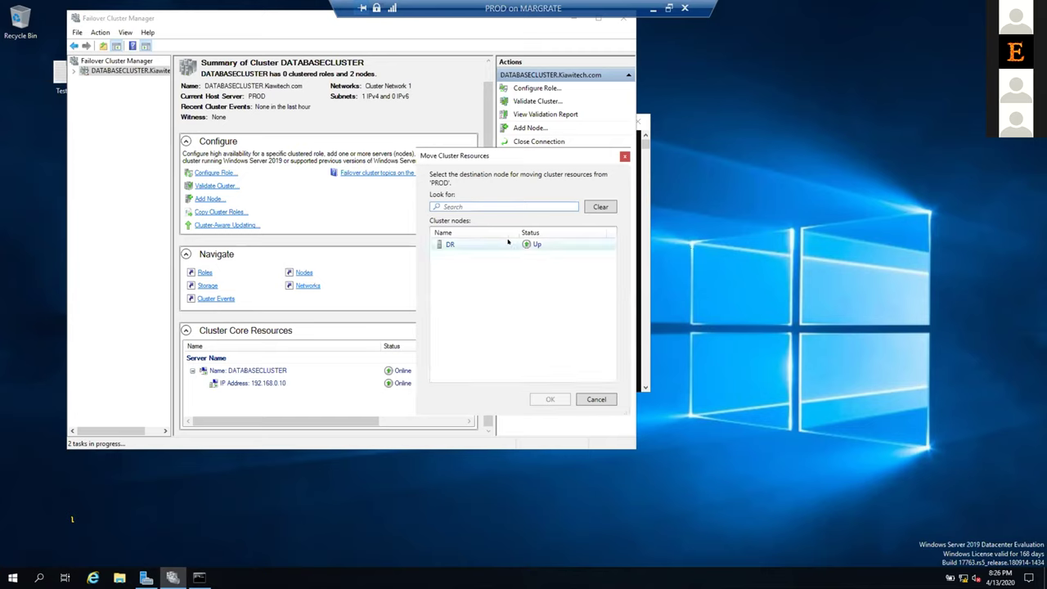
click(475, 245)
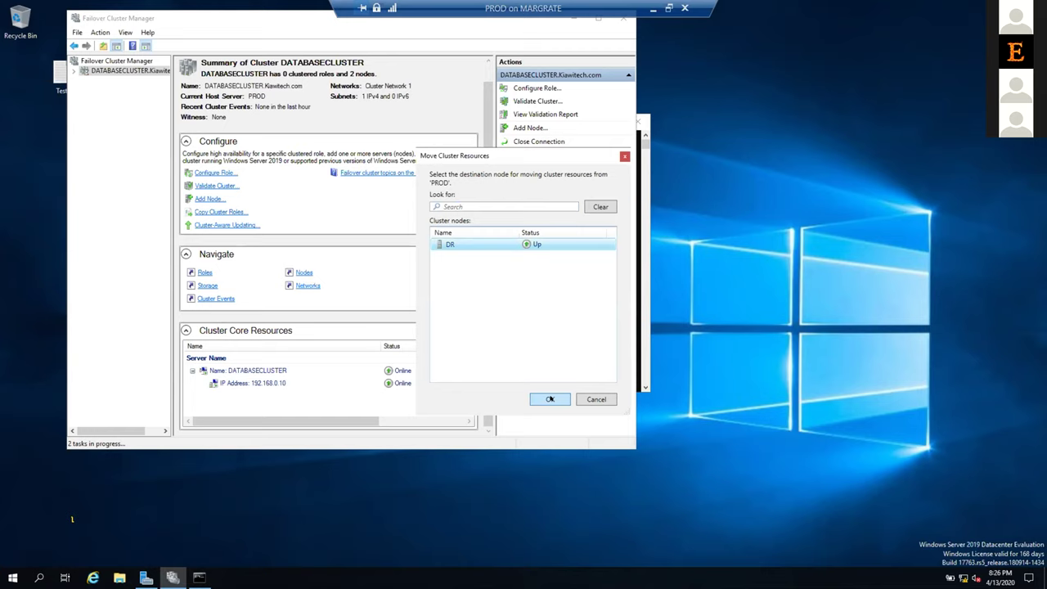
click(550, 398)
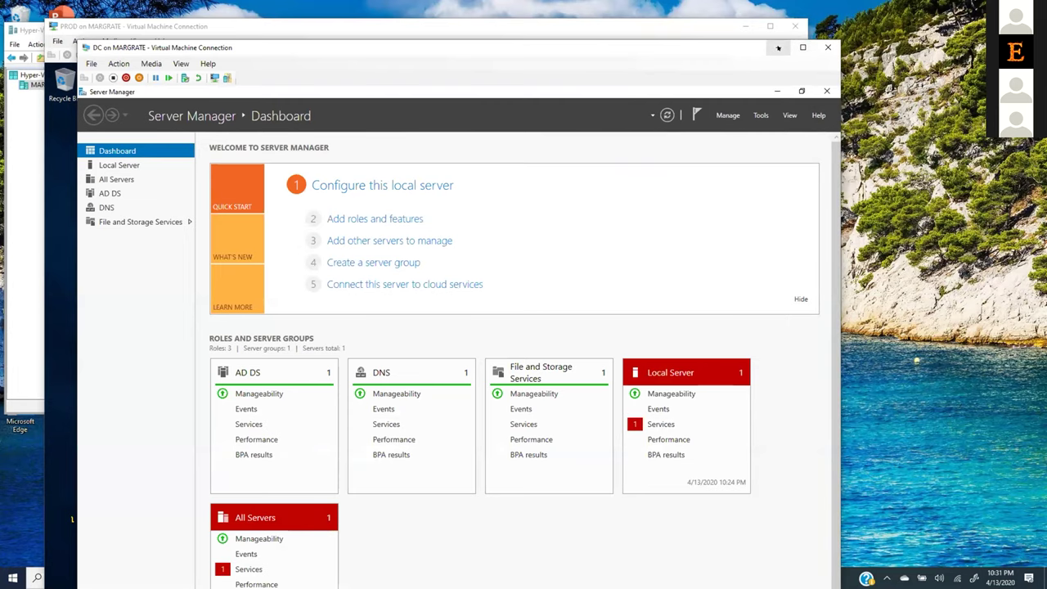
- Minimize the DC and PROD windows, then restore the DC machine in full screen
click(778, 47)
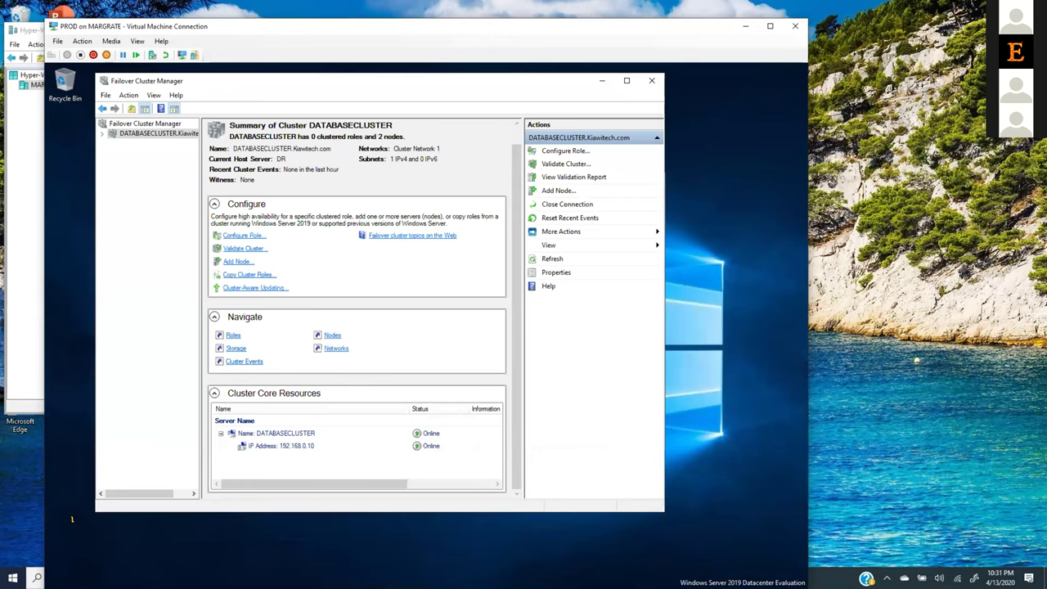
click(745, 26)
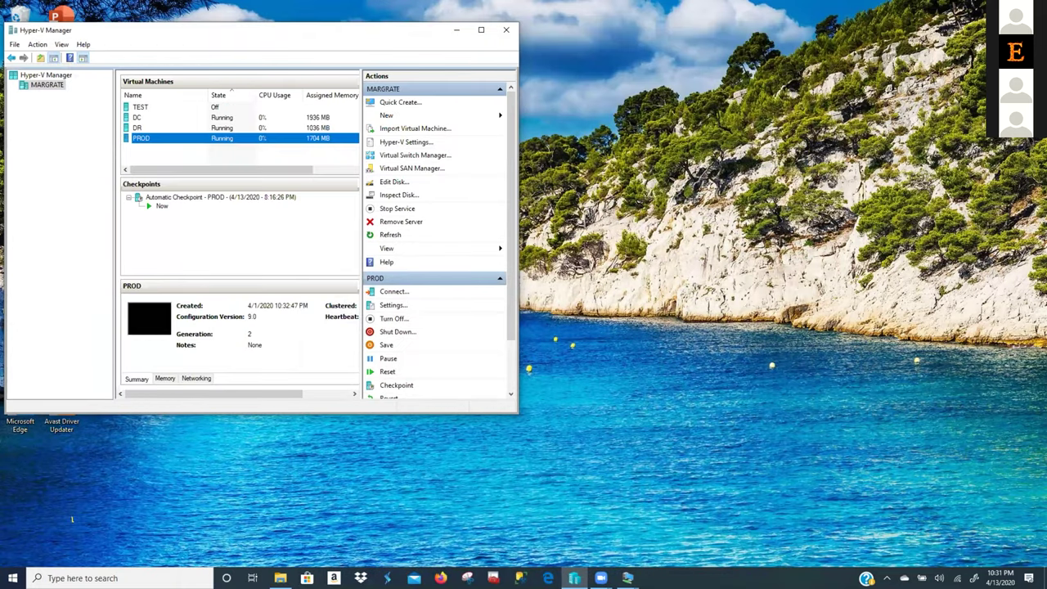
click(628, 577)
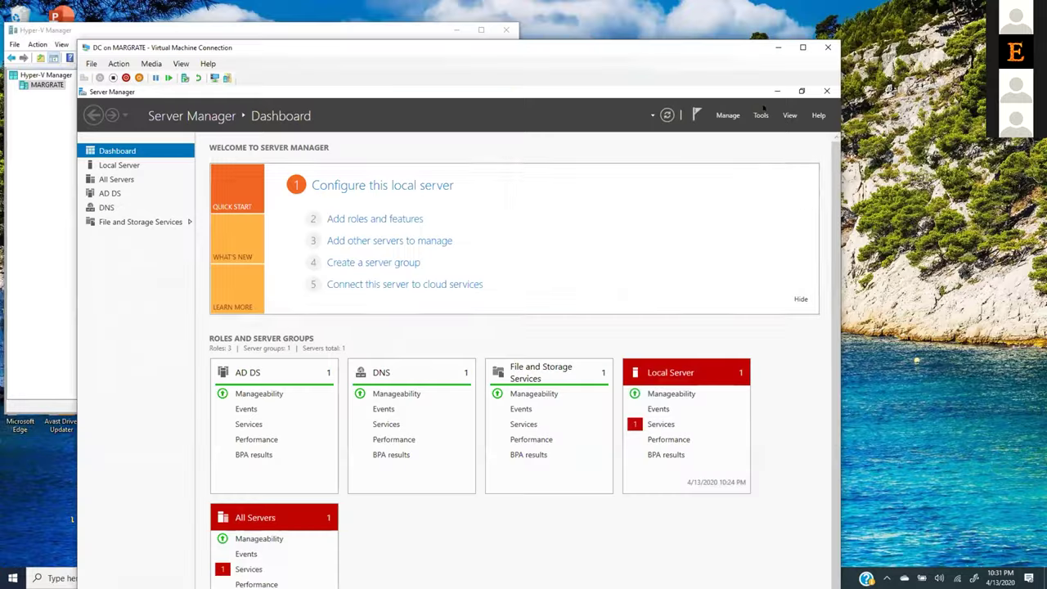
click(799, 45)
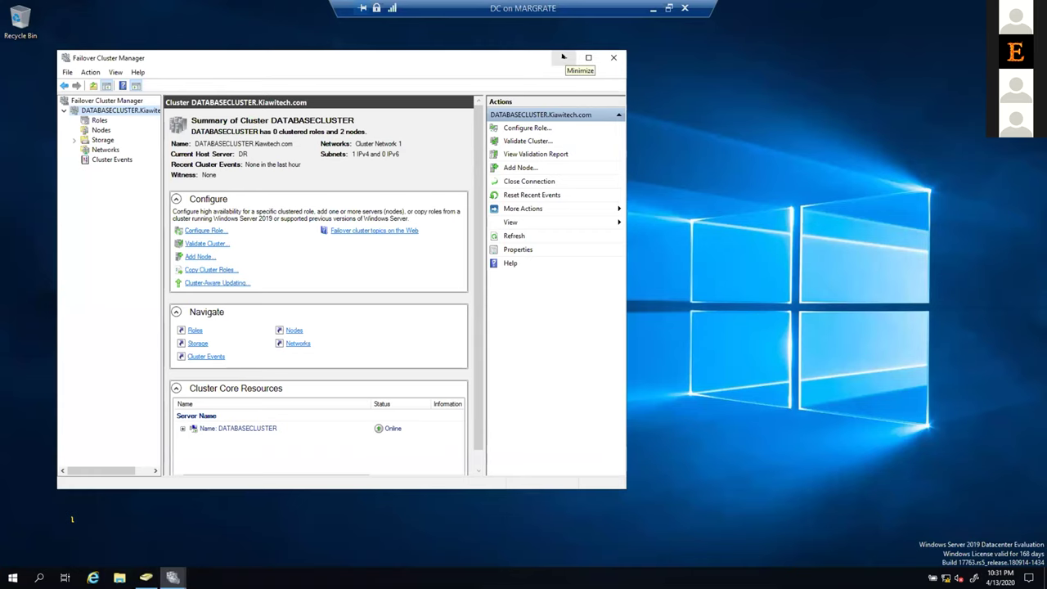
- Open File Explorer on the DC machine at This PC and select Local Disk (C:)
click(120, 577)
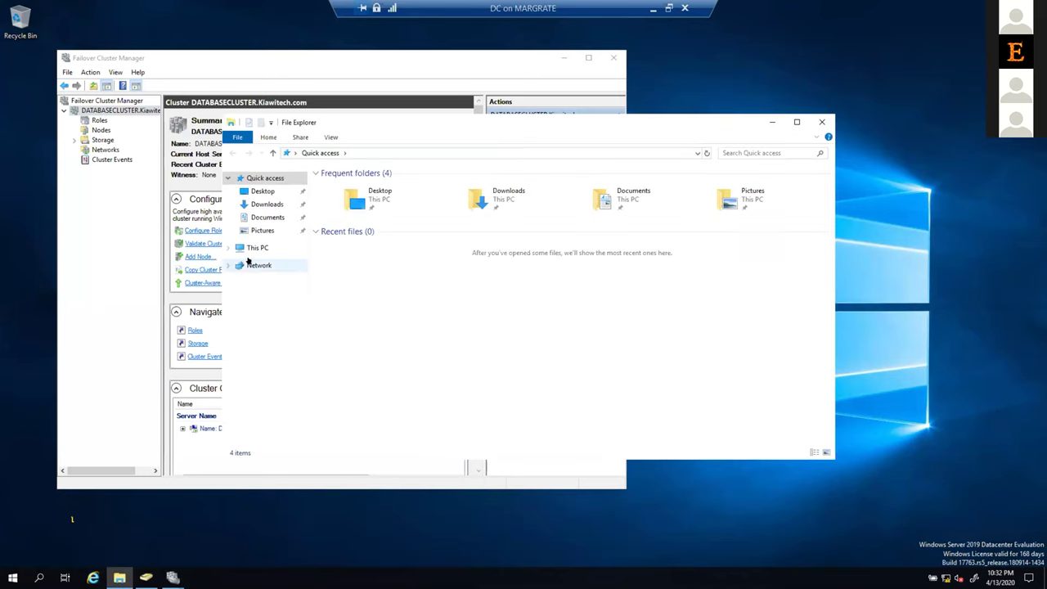
click(255, 247)
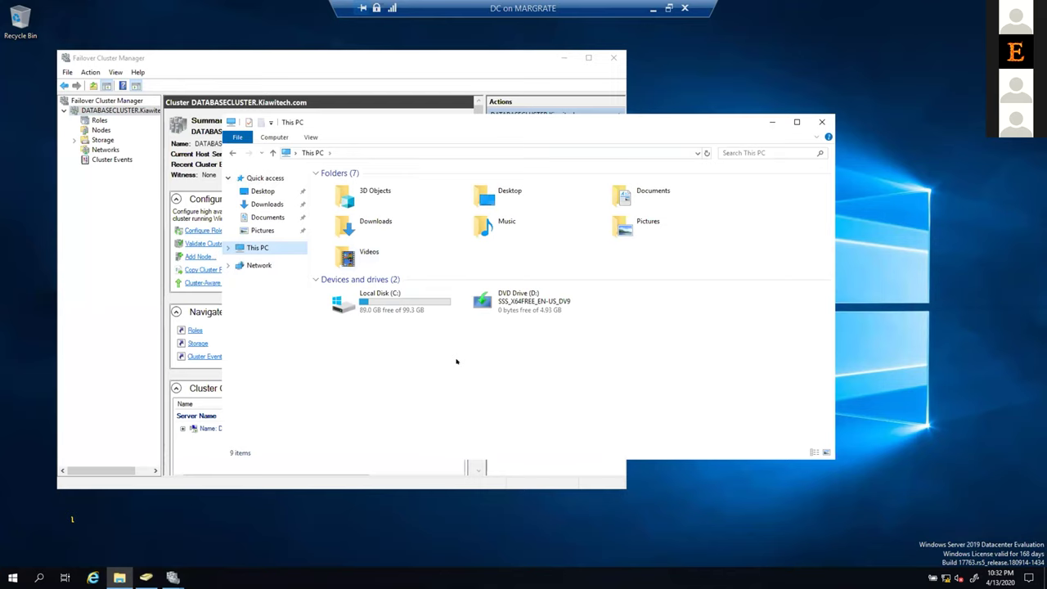
click(376, 300)
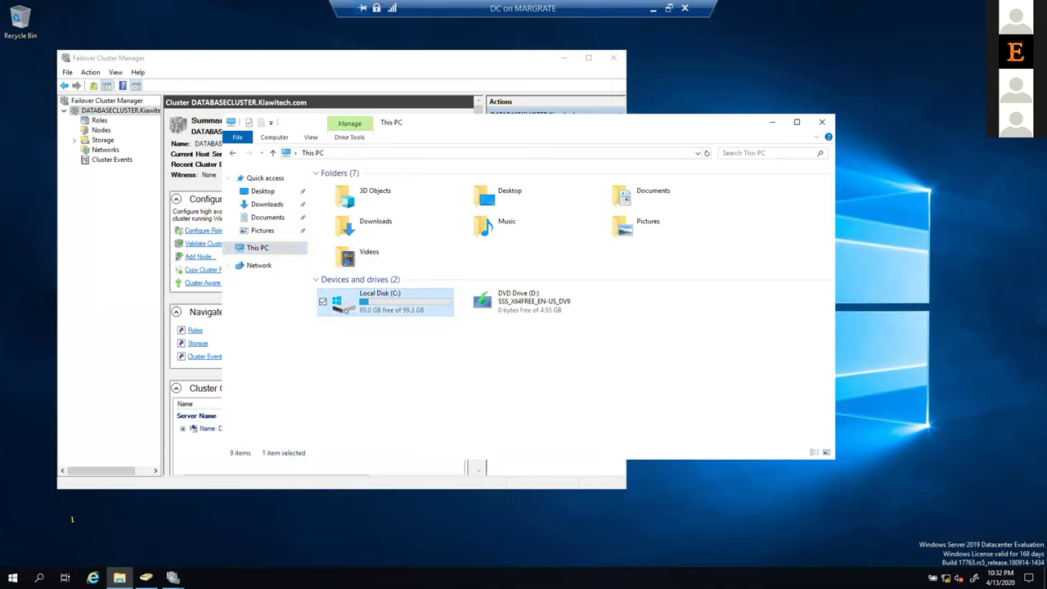
- Create a new folder on Local Disk (C:) named Clusterwitness
double_click(384, 299)
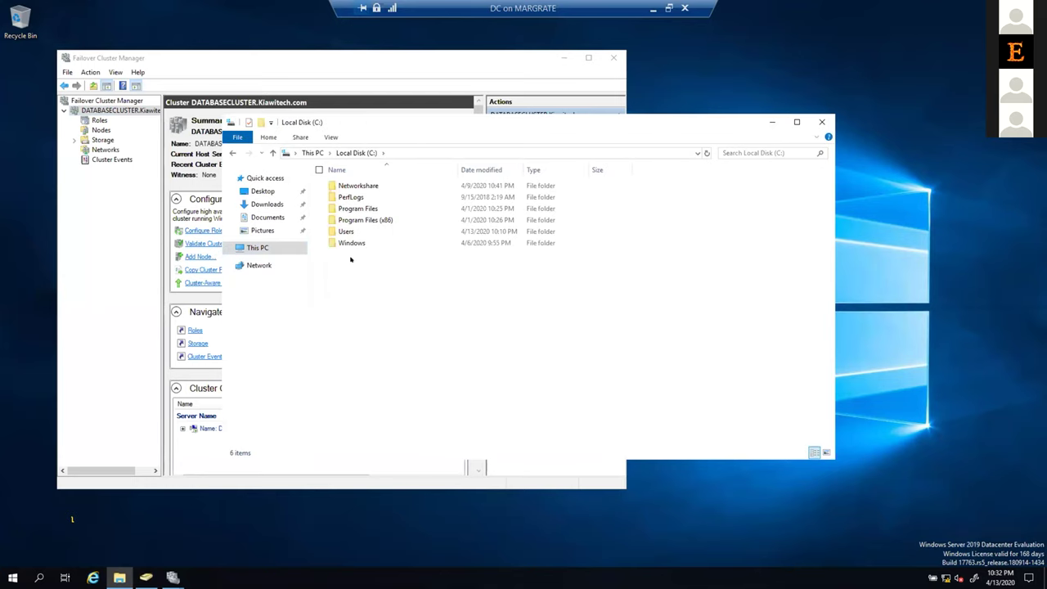
right_click(350, 260)
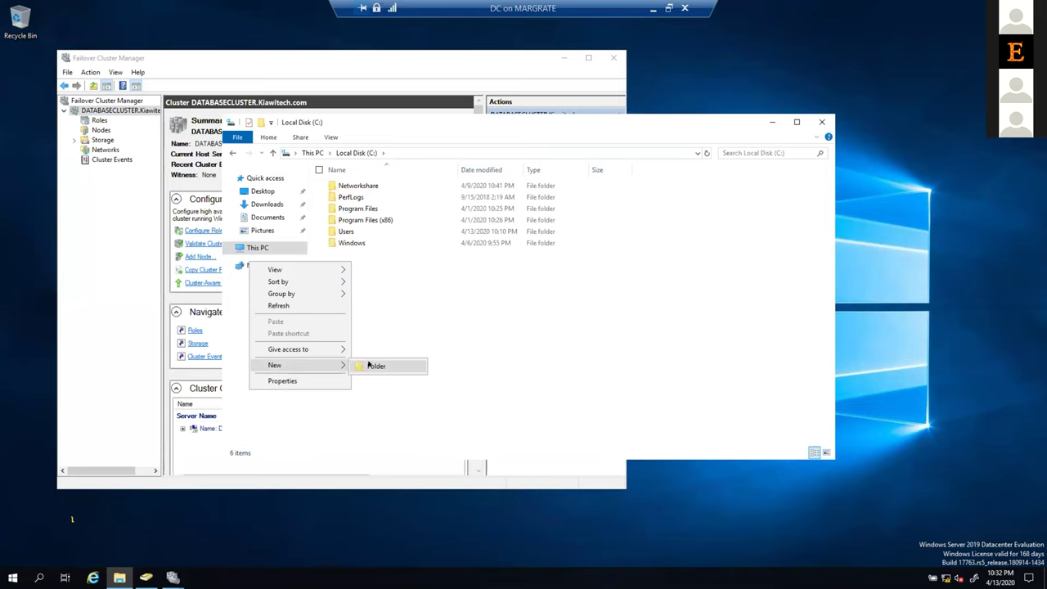
click(370, 366)
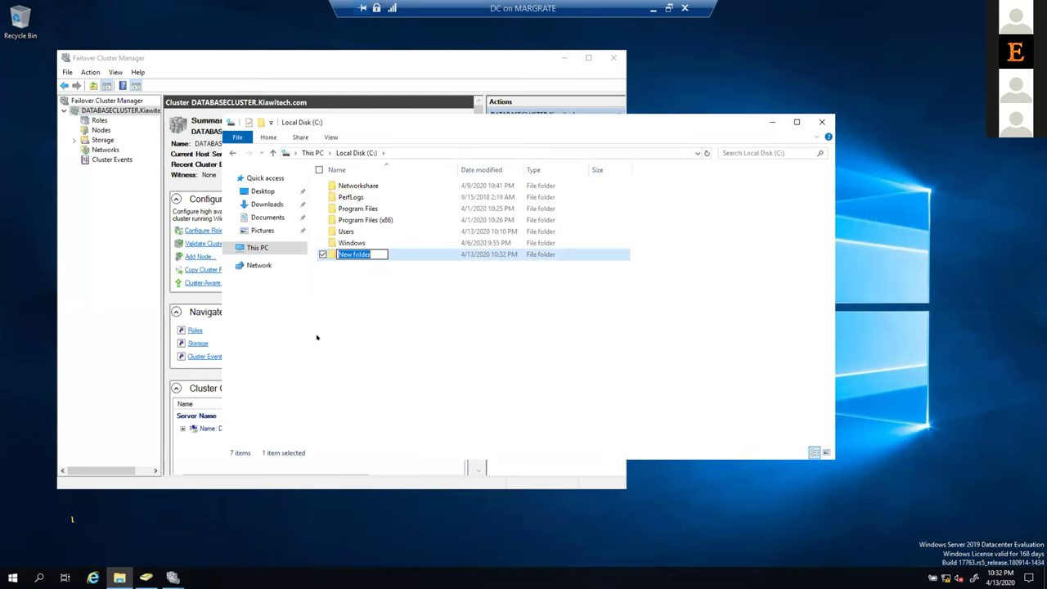
text(CLUSTERWITHNES)
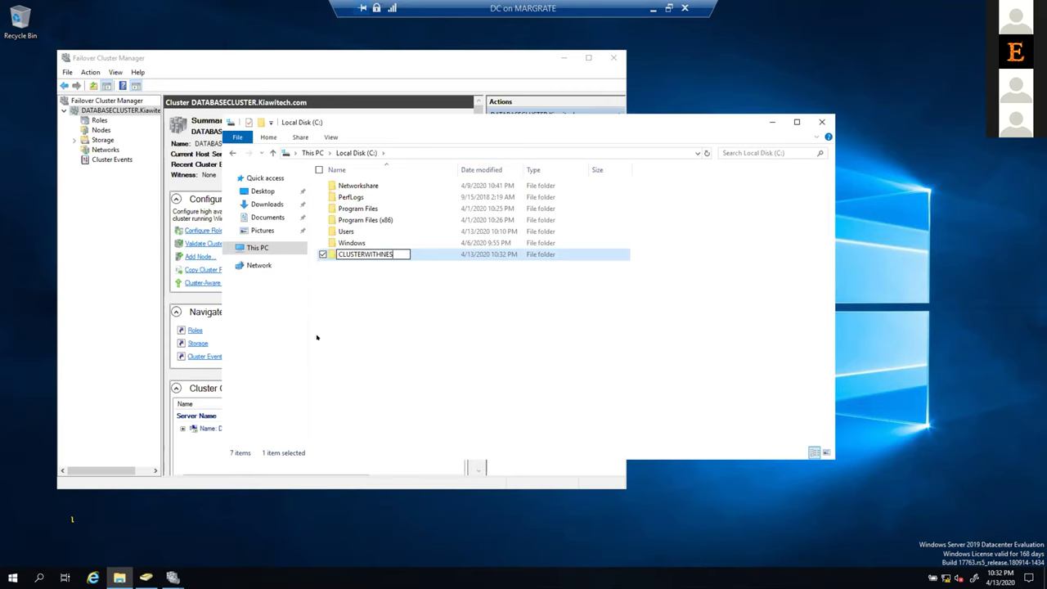
key(BackSpace)
key(BackSpace)
key(BackSpace)
key(BackSpace)
key(BackSpace)
text(TNESS)
key(BackSpace)
key(BackSpace)
key(BackSpace)
key(BackSpace)
key(BackSpace)
key(BackSpace)
key(BackSpace)
key(BackSpace)
key(BackSpace)
key(BackSpace)
key(BackSpace)
key(BackSpace)
key(BackSpace)
text(lusterwitness)
key(Return)
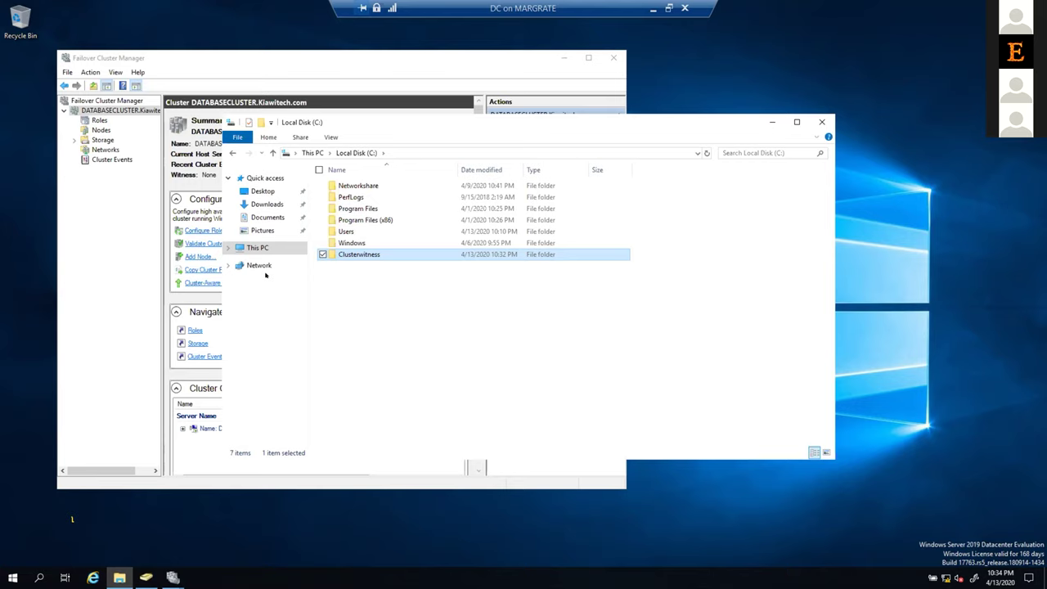
- Open the Network access sharing dialog from the Clusterwitness folder's Sharing properties
right_click(250, 267)
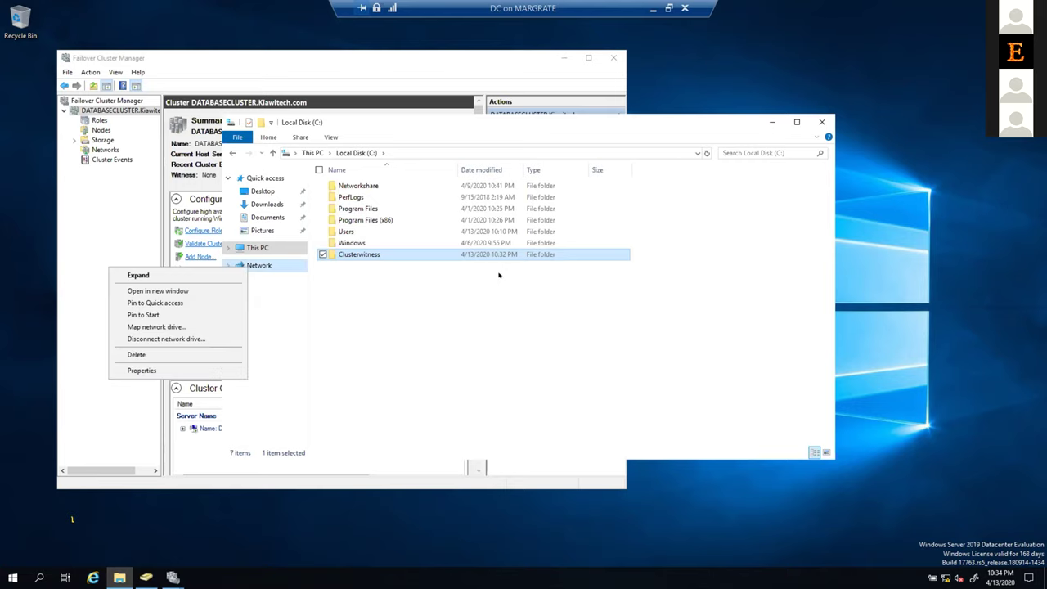
right_click(415, 254)
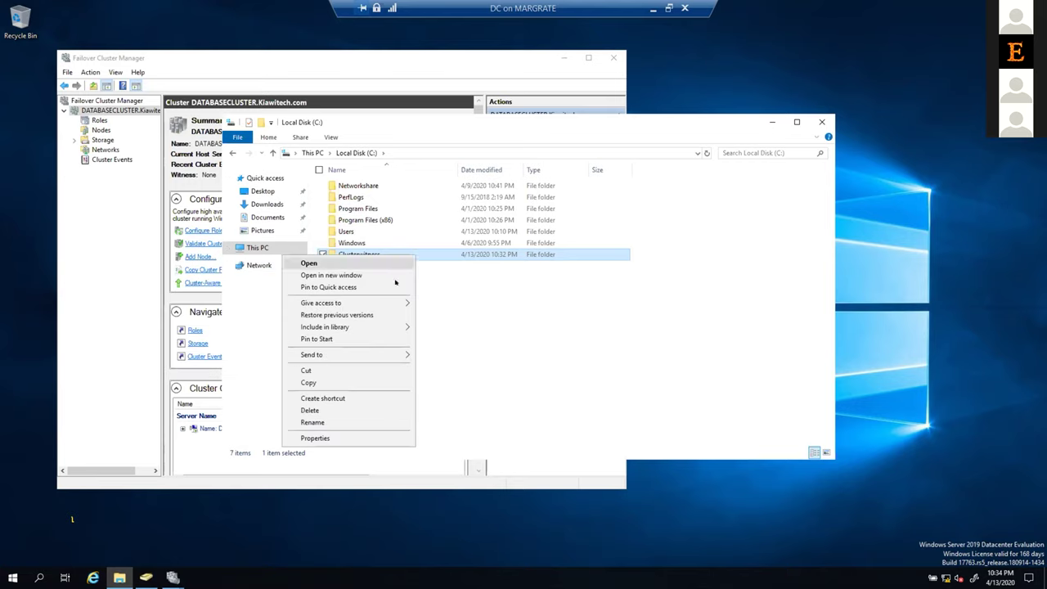
mouse_move(335, 353)
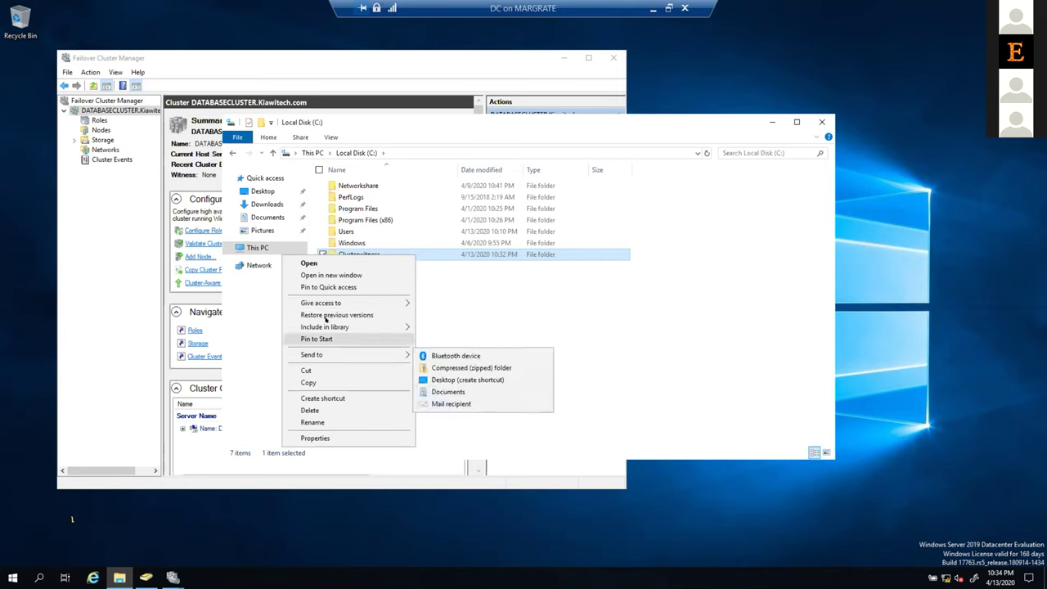
click(315, 438)
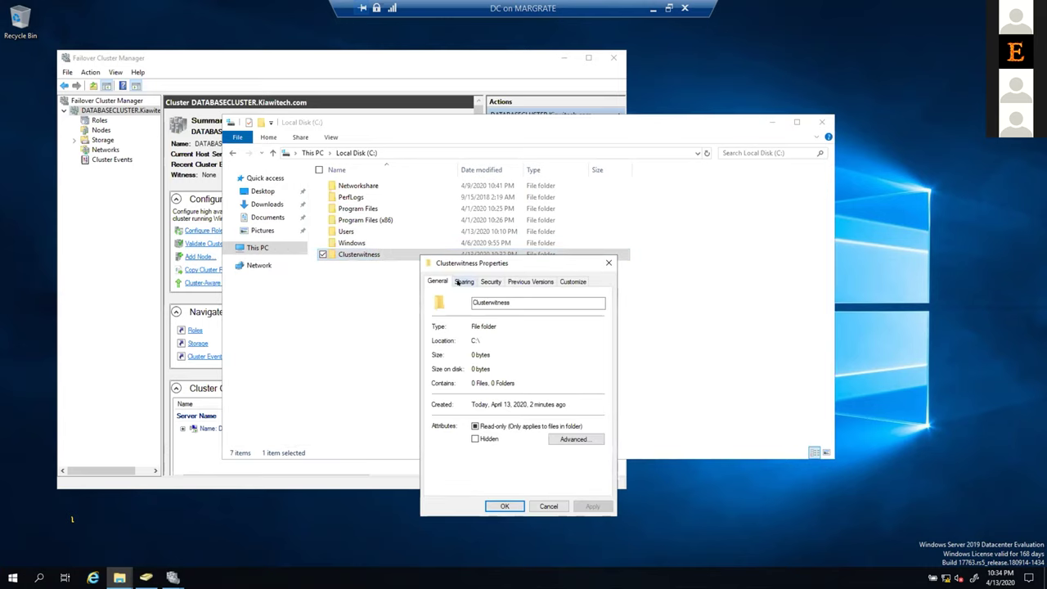
click(464, 281)
click(457, 354)
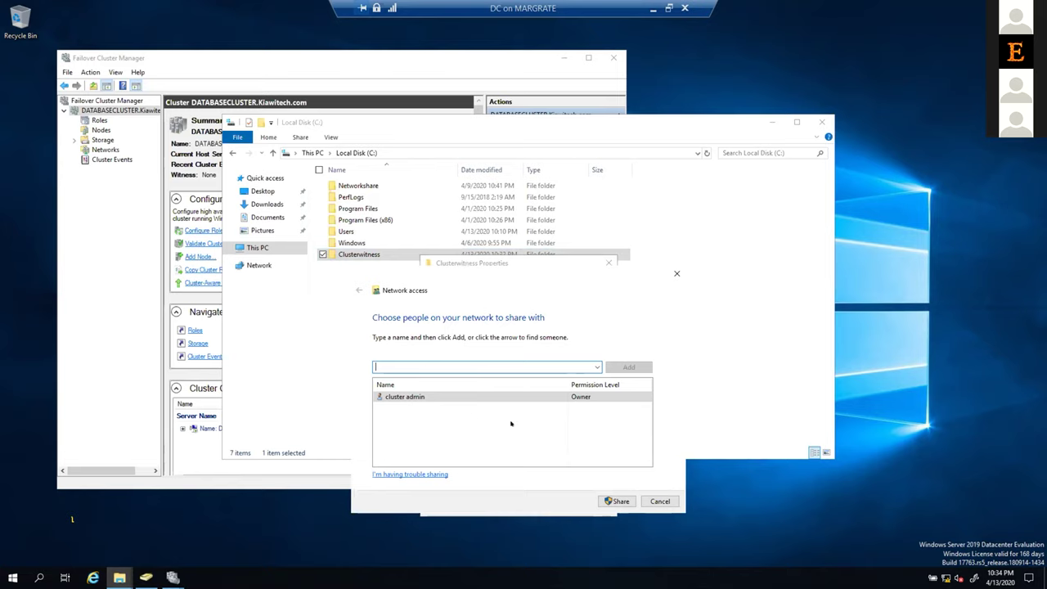
- Share Clusterwitness as \\DC\Clusterwitness and close the Network access dialog
click(618, 501)
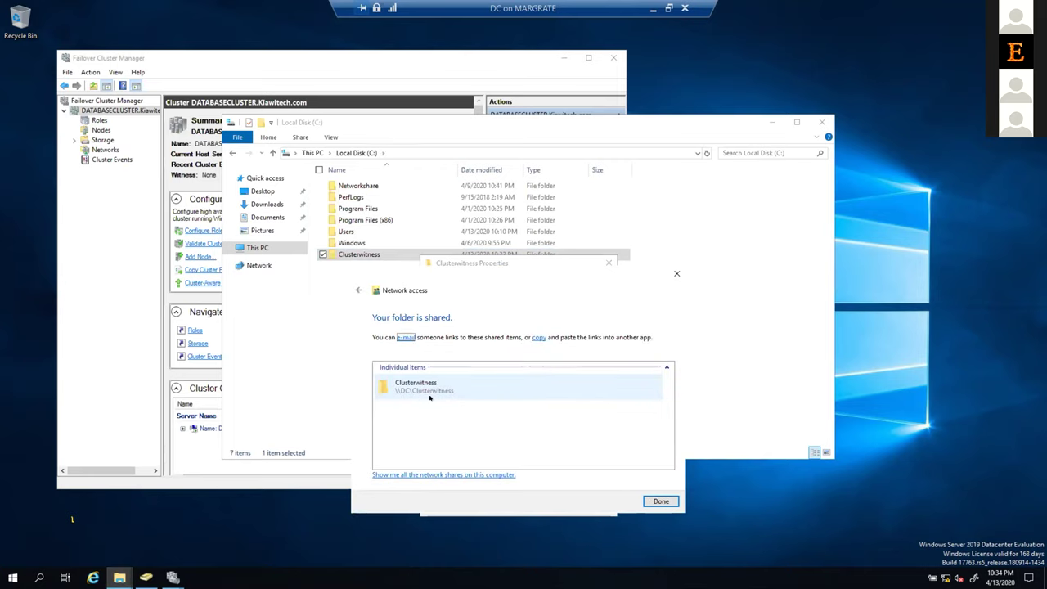
click(670, 499)
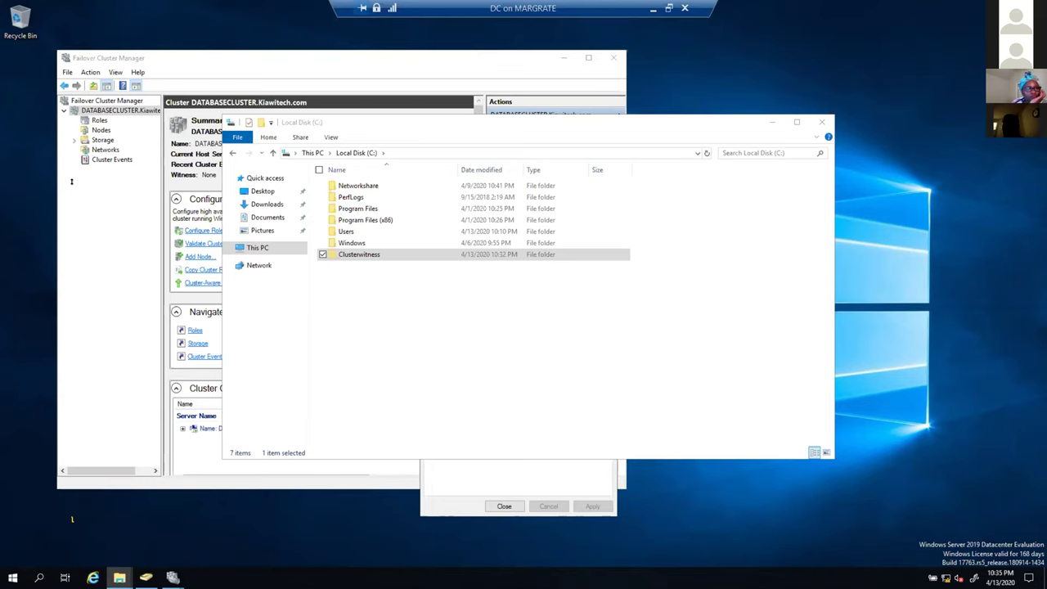
- Launch Configure Cluster Quorum Settings for DATABASECLUSTER from More Actions
click(160, 206)
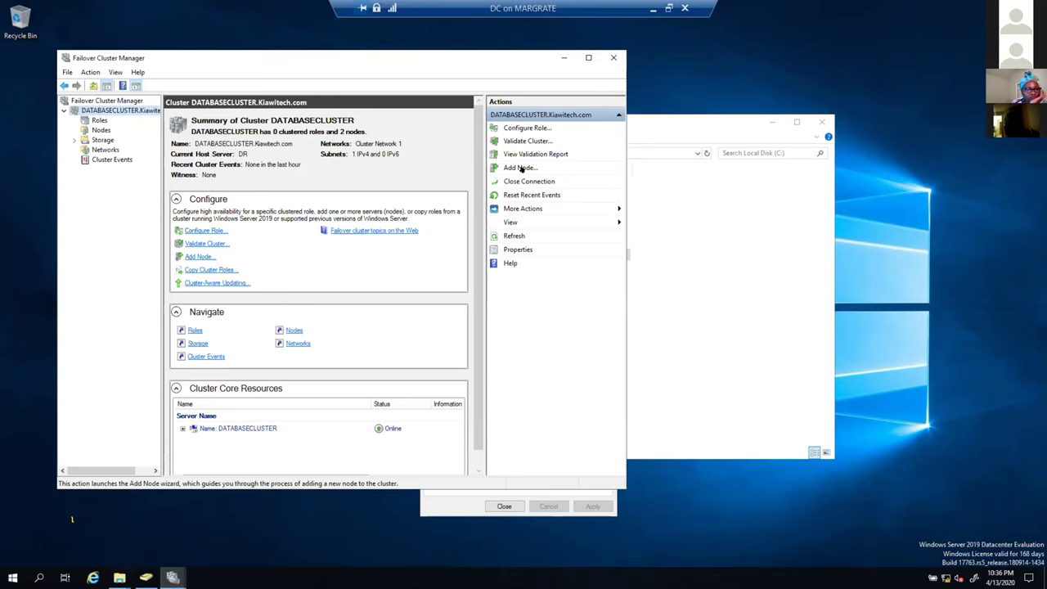
click(520, 208)
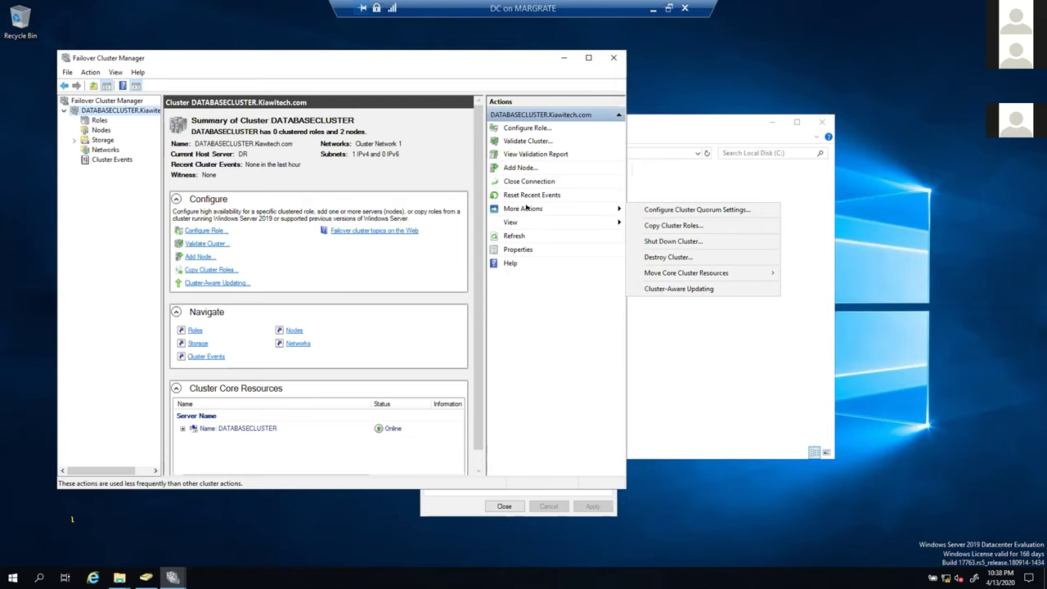
click(664, 209)
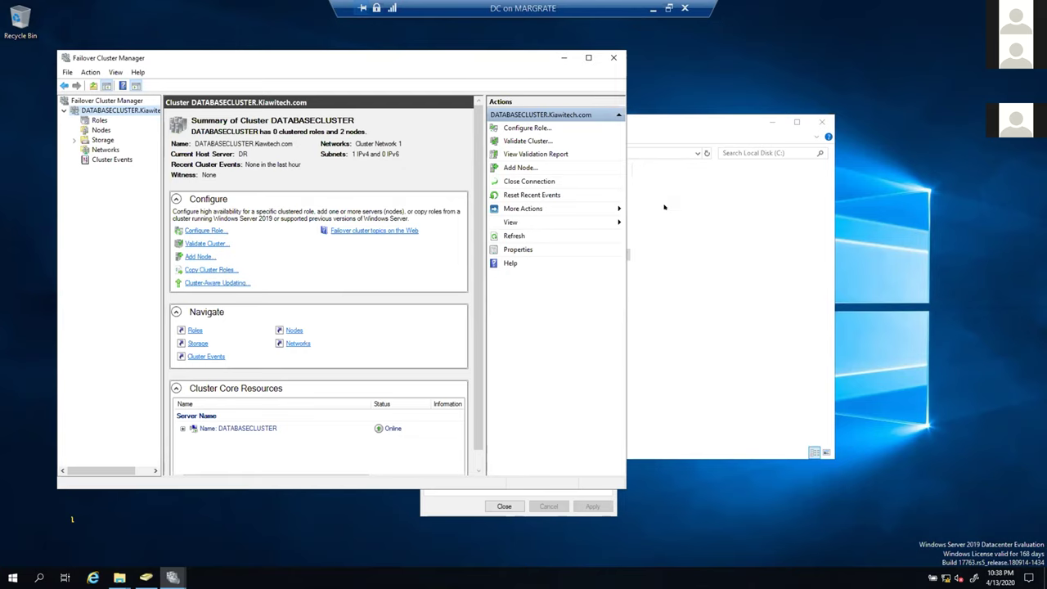
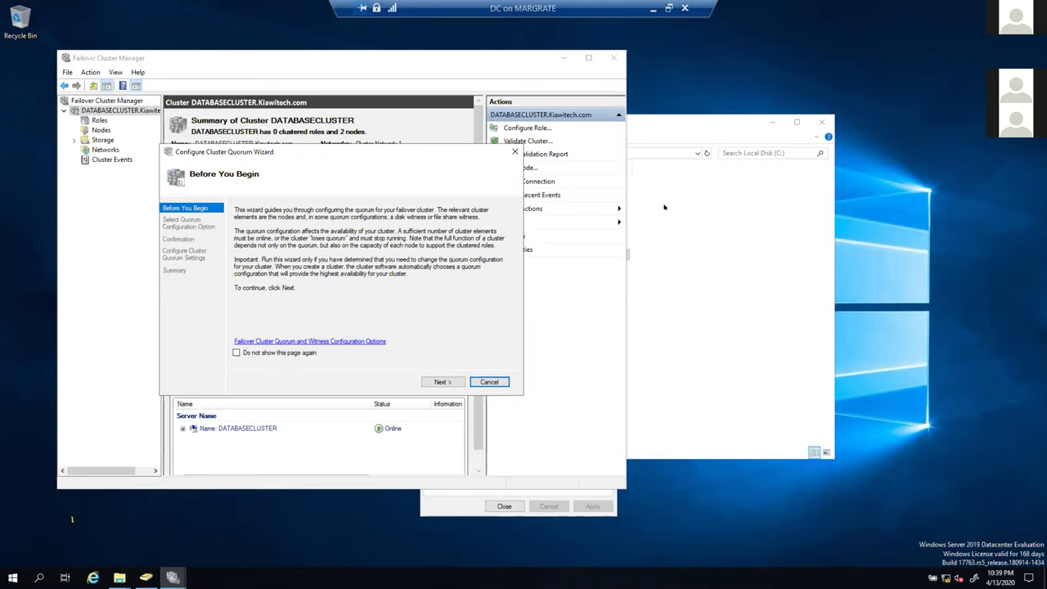
- In the quorum wizard, select a quorum witness of type file share witness
click(442, 382)
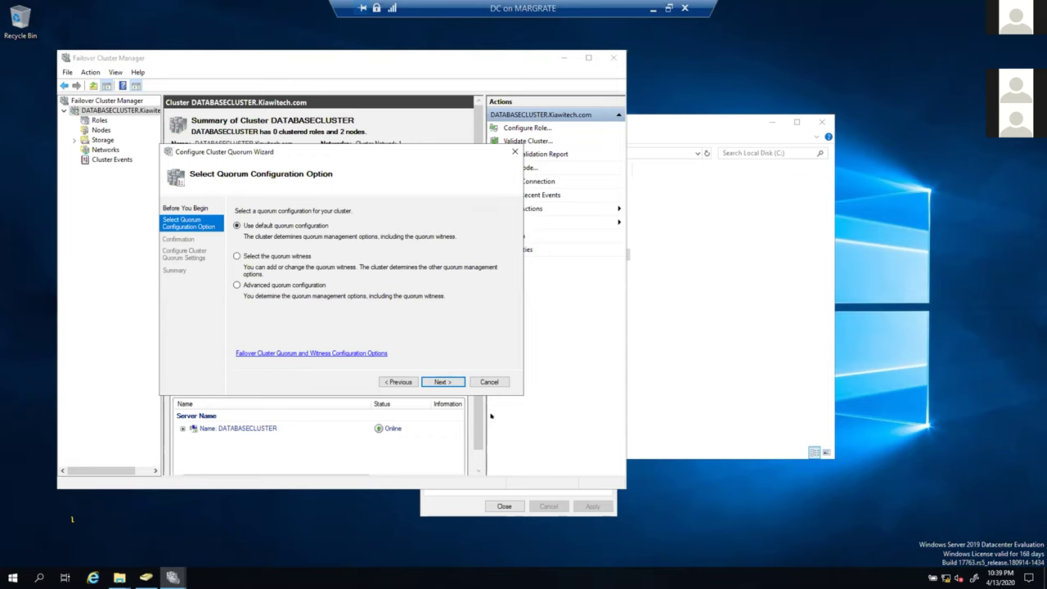
click(236, 256)
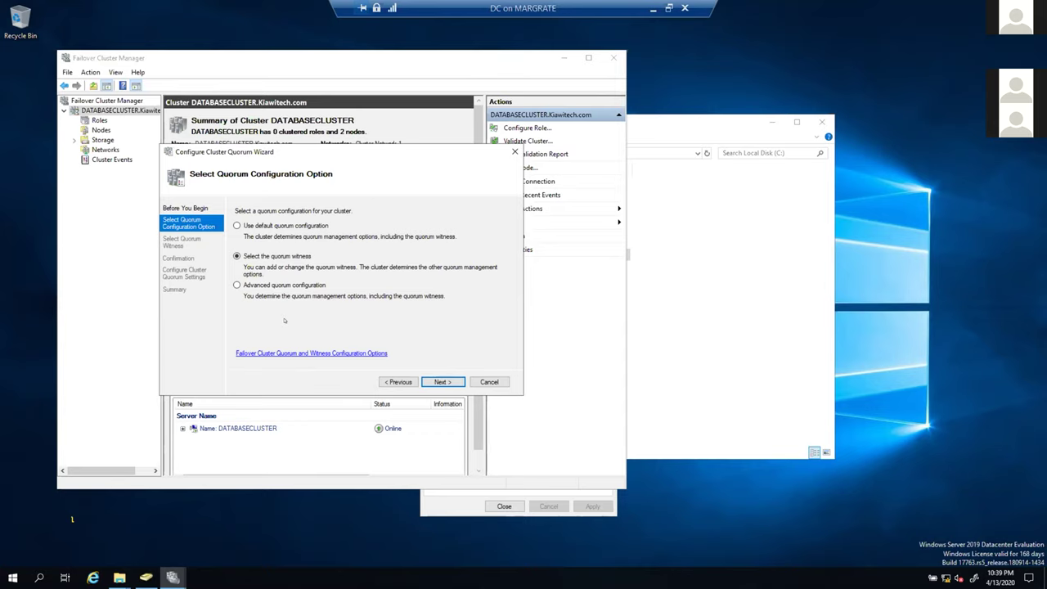
click(438, 382)
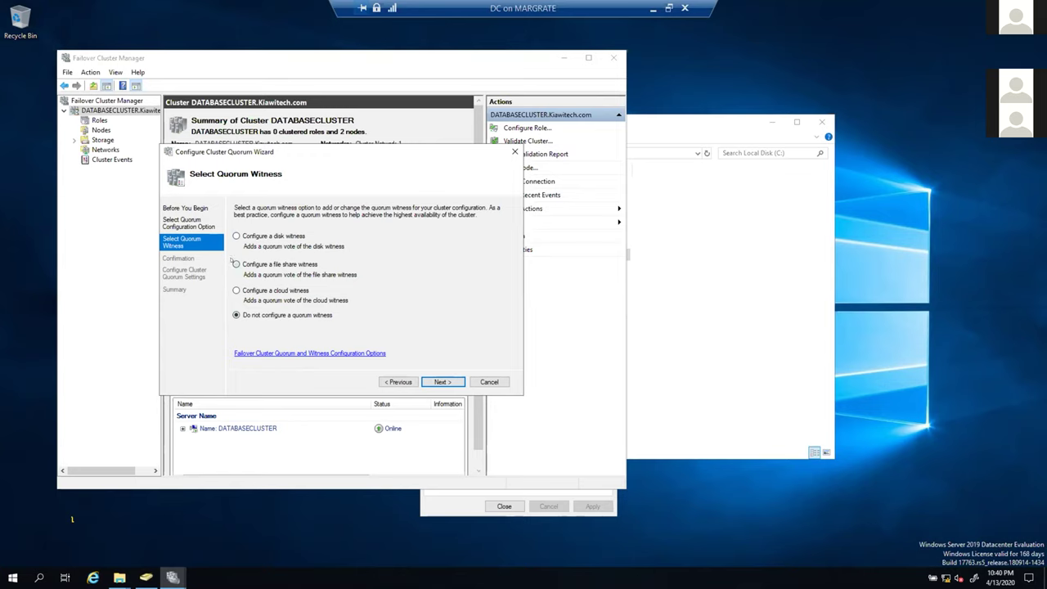
click(236, 265)
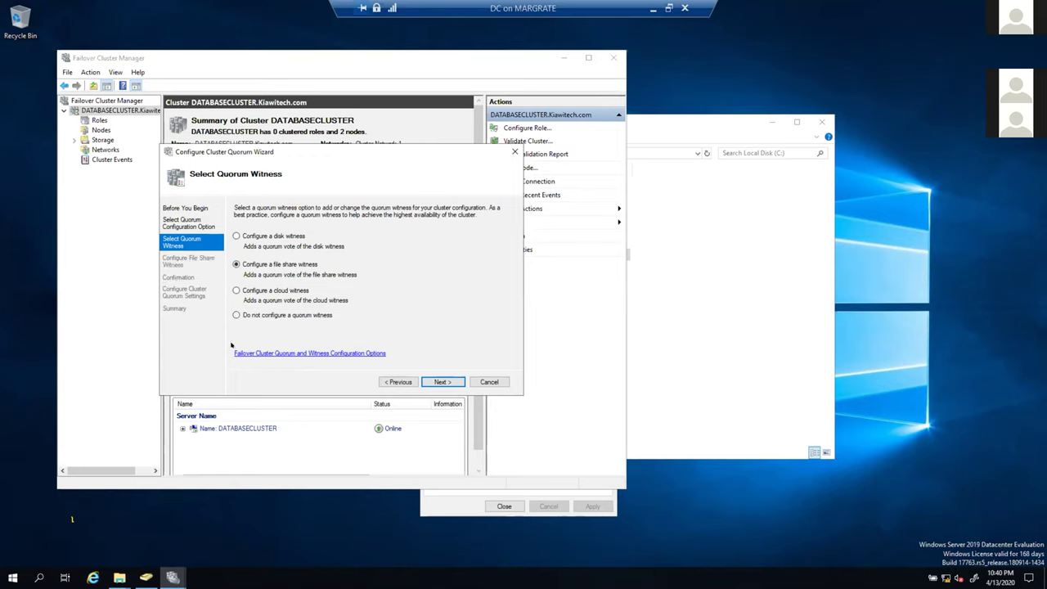
click(432, 381)
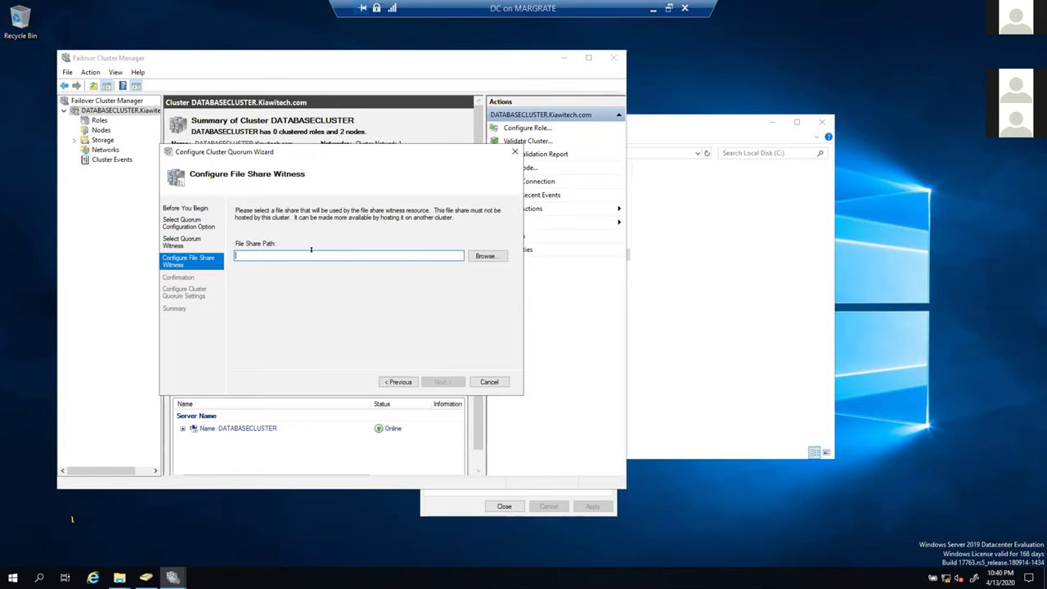
- Type a trial \\DC\Clusterwitness share path, fix a typo, then open the shared-folder browser
text(\)
text(DC\NET)
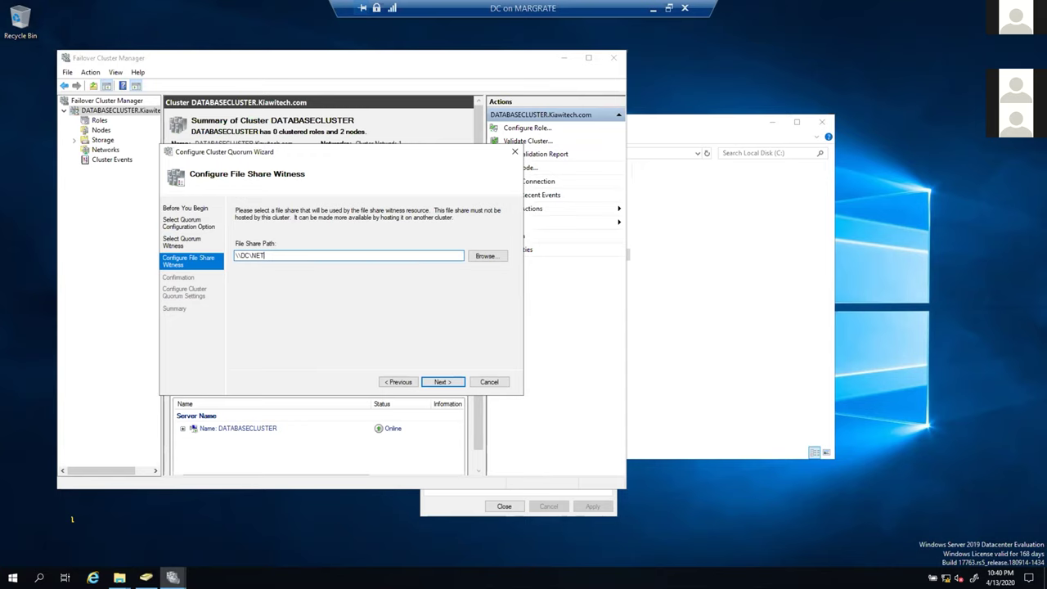
key(BackSpace)
key(BackSpace)
key(BackSpace)
text(Clusterwitnesss)
click(482, 257)
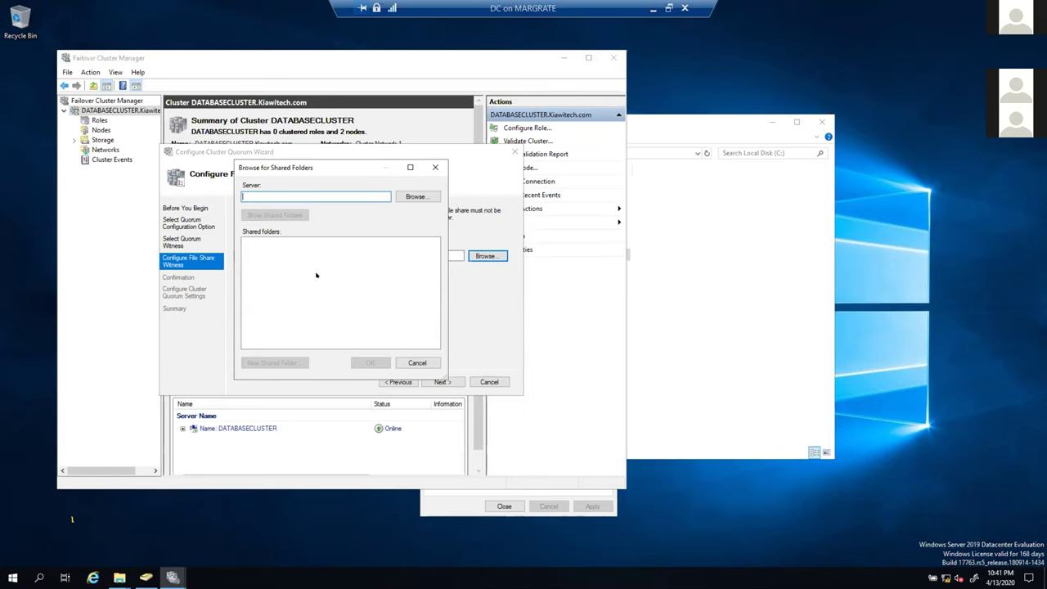
- Pick the Clusterwitness share from server DC after abandoning a failed computer-name search
text(DC)
click(415, 196)
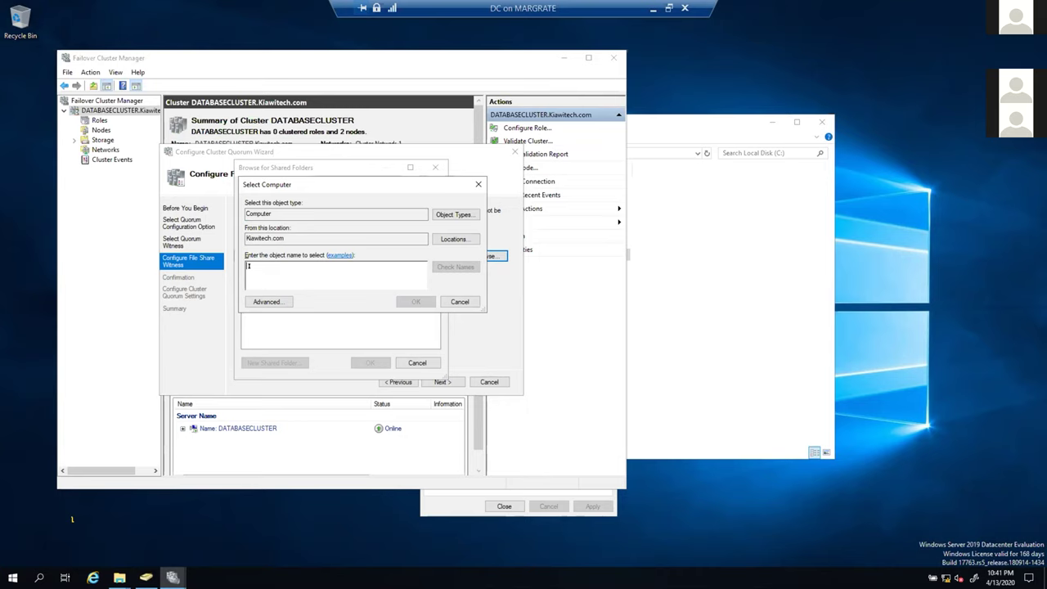
text(C)
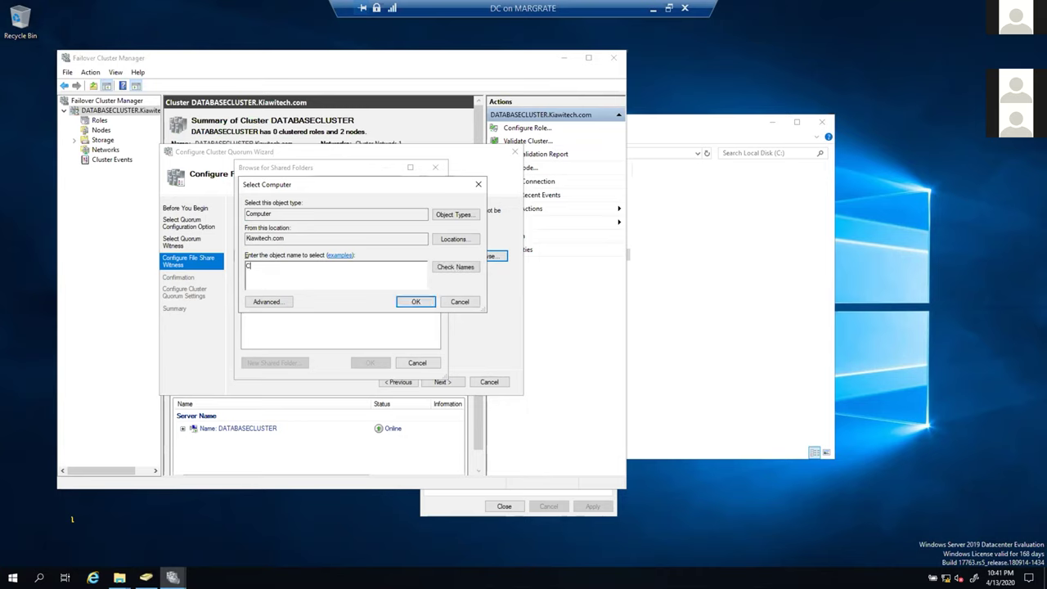
text(lus)
click(441, 267)
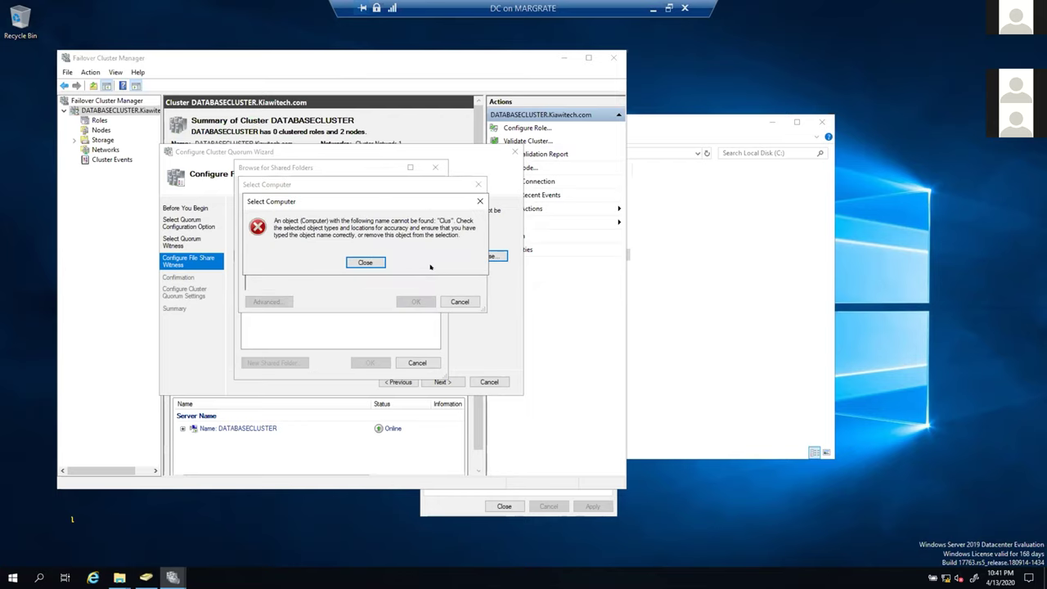
click(365, 262)
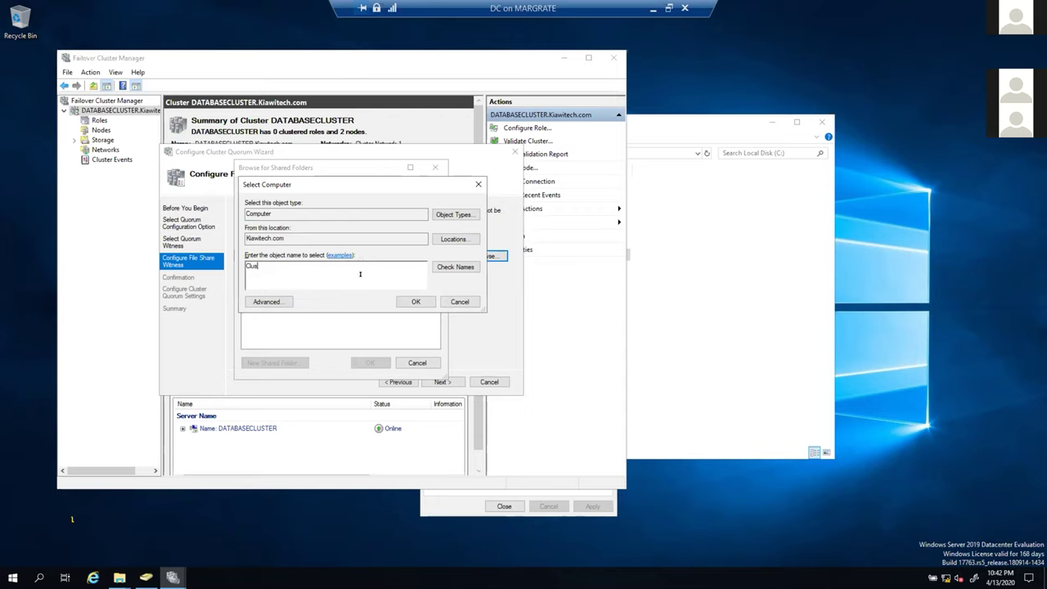
click(458, 301)
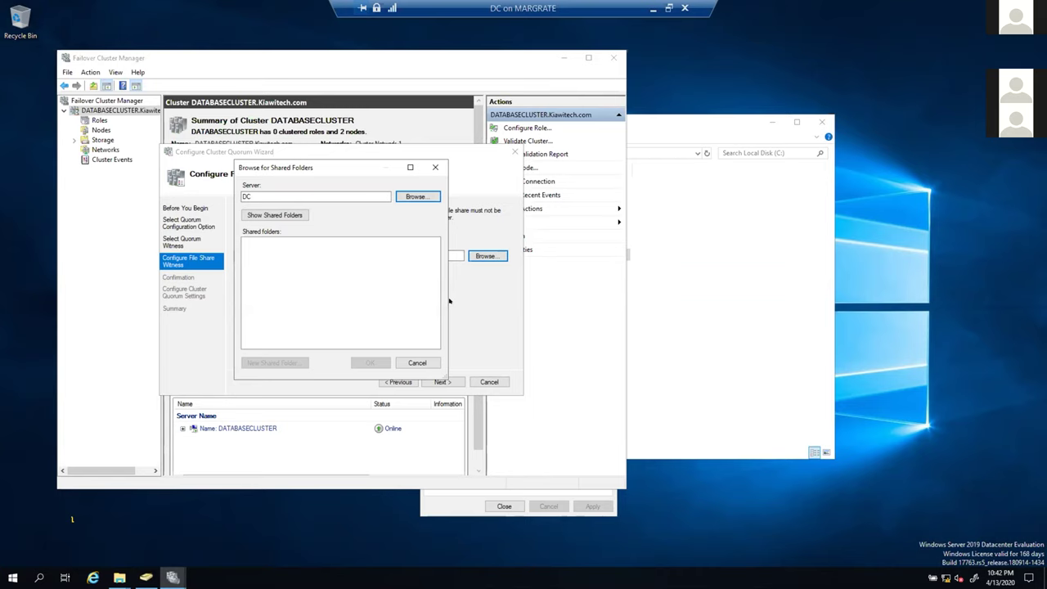
click(291, 215)
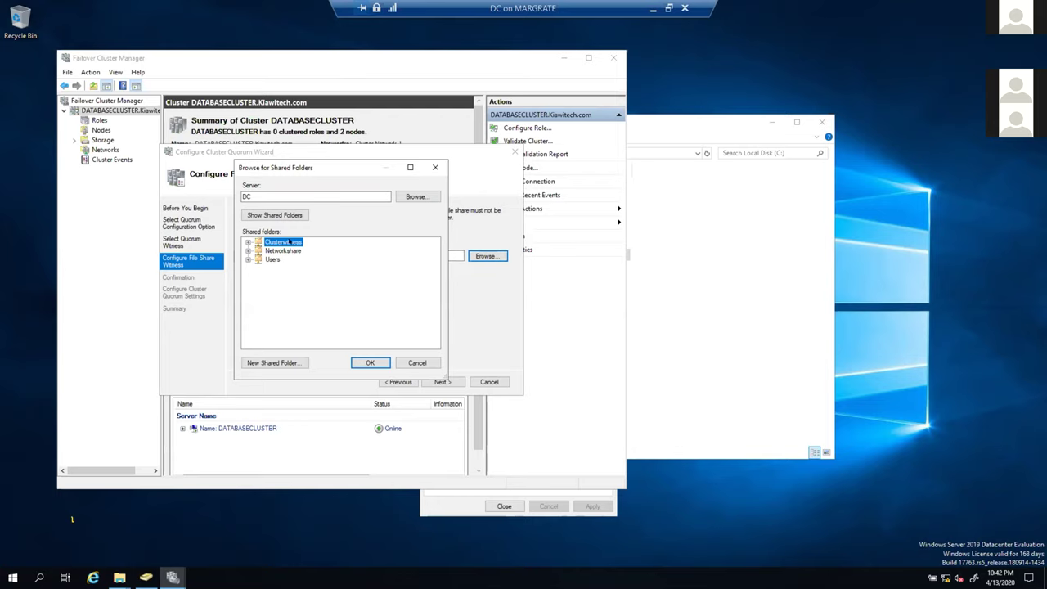
click(360, 365)
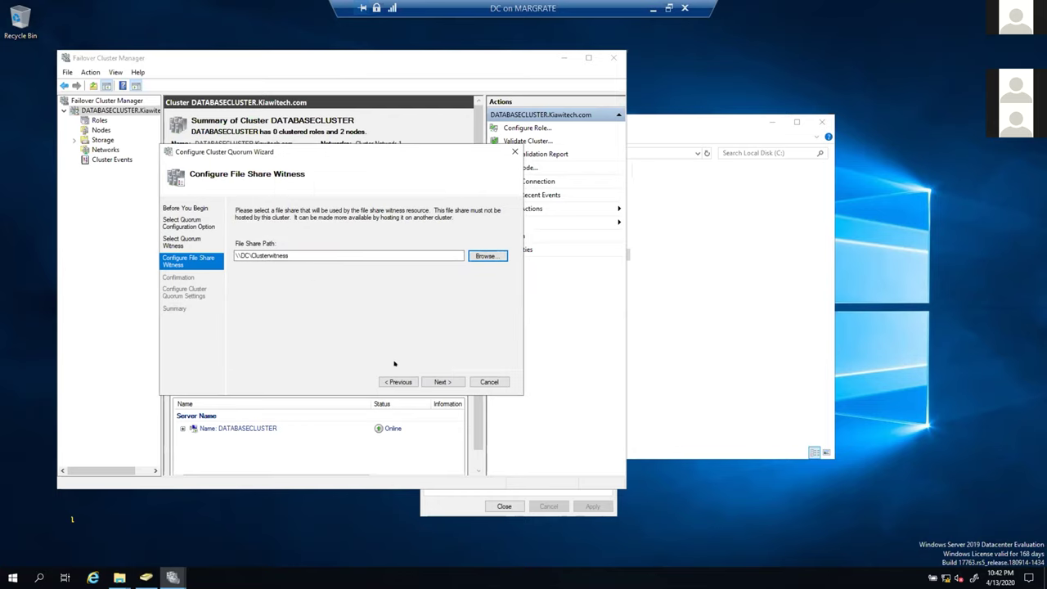
- Apply the witness settings, review the 'file specified' not-found failure summary, and finish the wizard
click(443, 381)
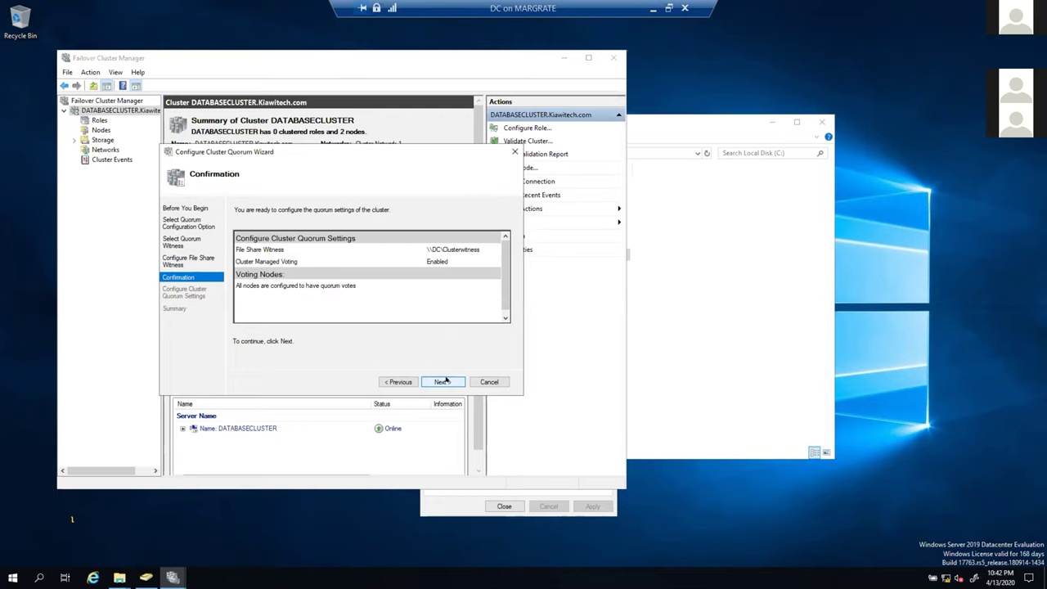
click(442, 381)
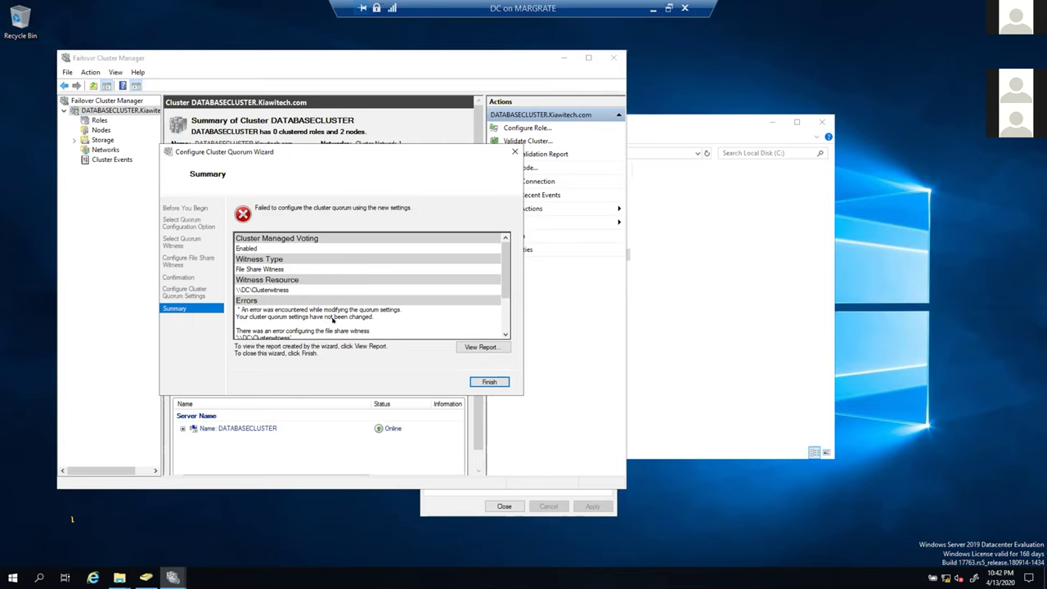
click(506, 334)
click(506, 334)
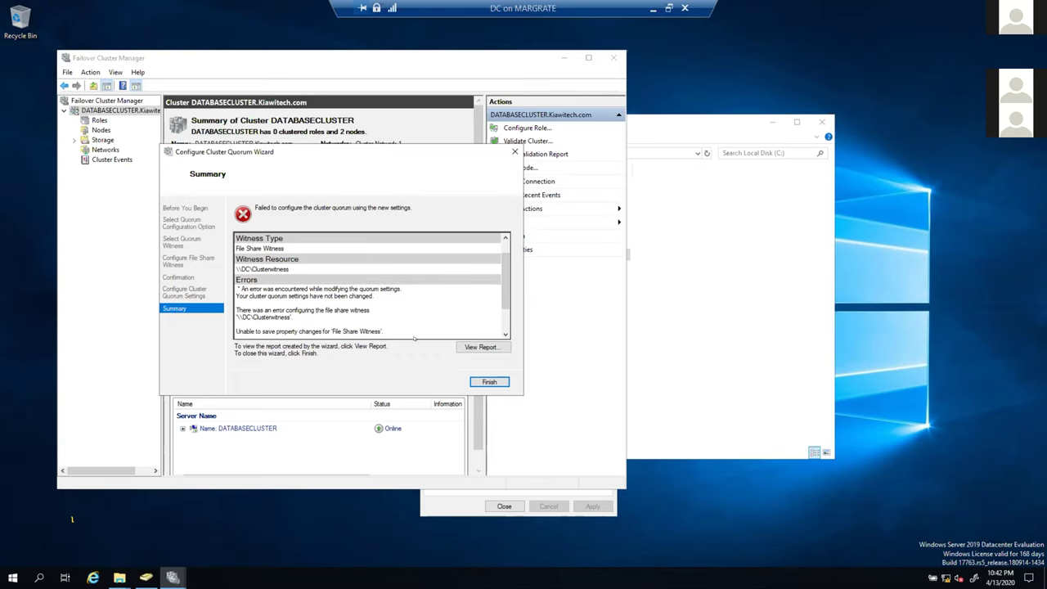
click(502, 332)
click(502, 332)
click(502, 331)
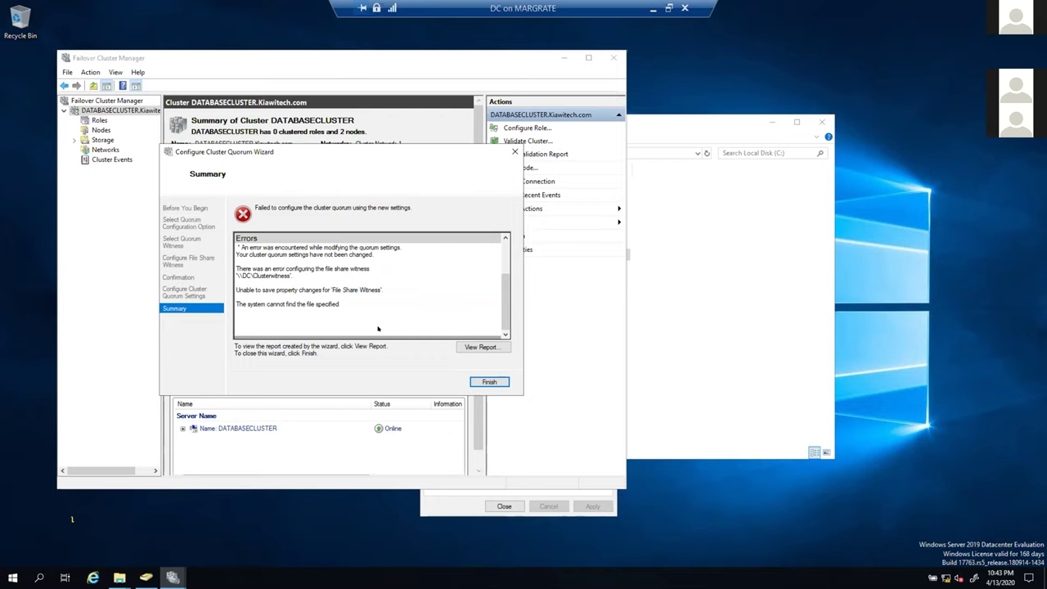
click(489, 382)
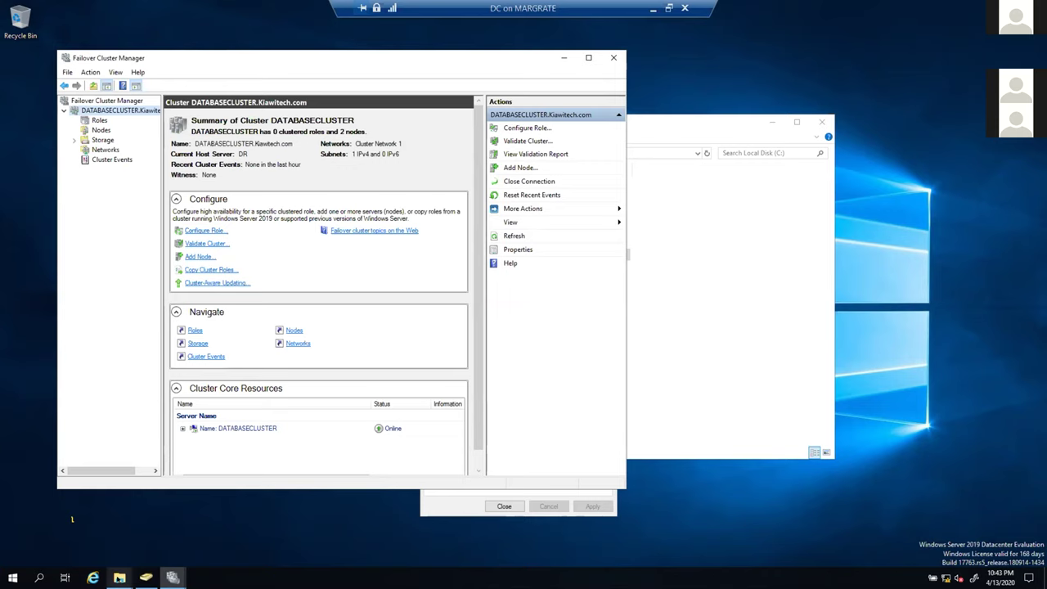
- Open the properties of the Clusterwitness folder in the Local Disk (C:) window
click(120, 578)
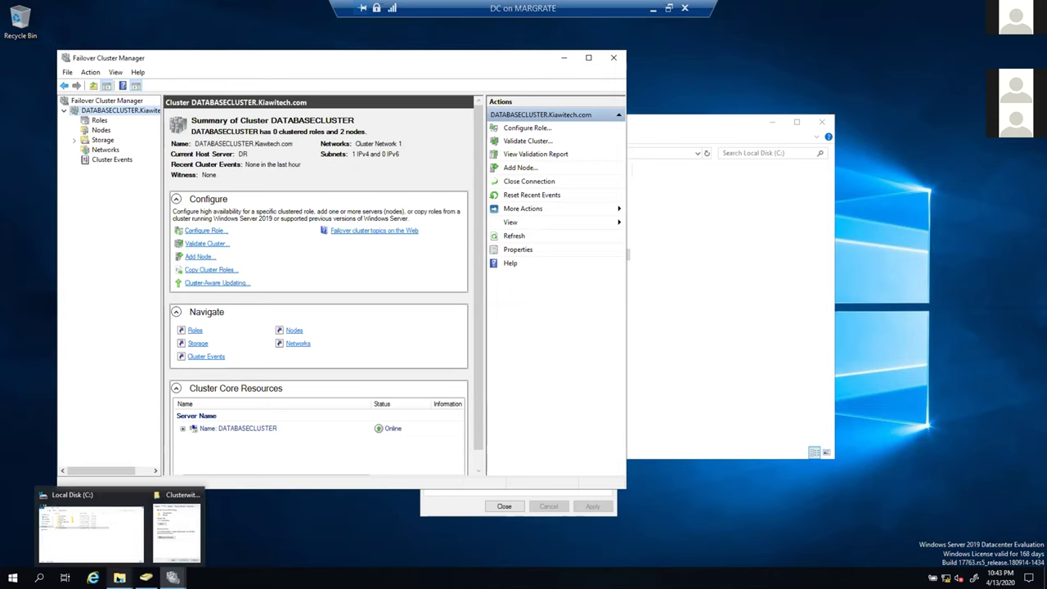
click(131, 536)
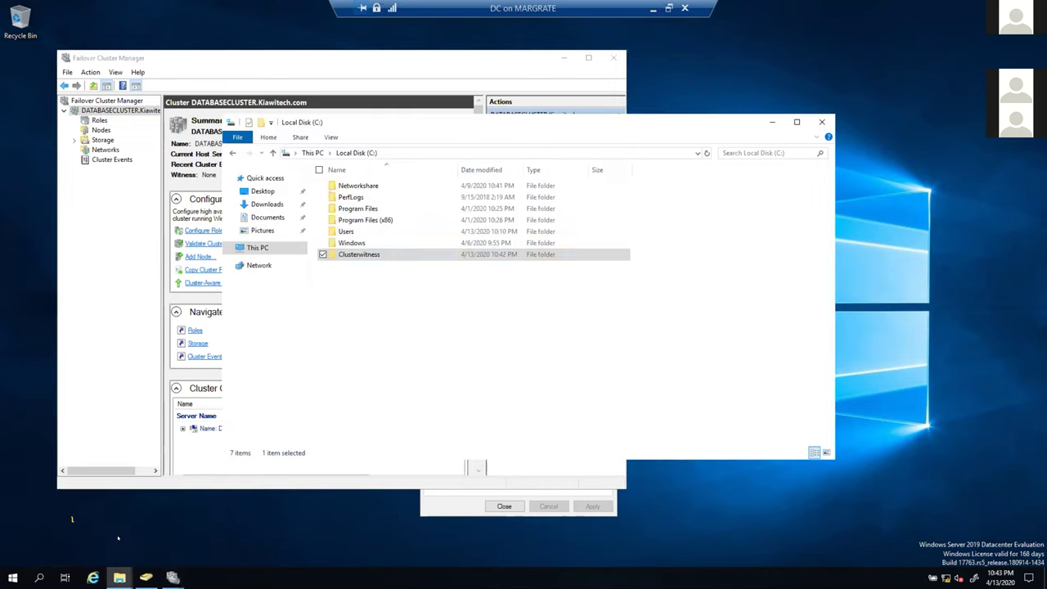
right_click(358, 252)
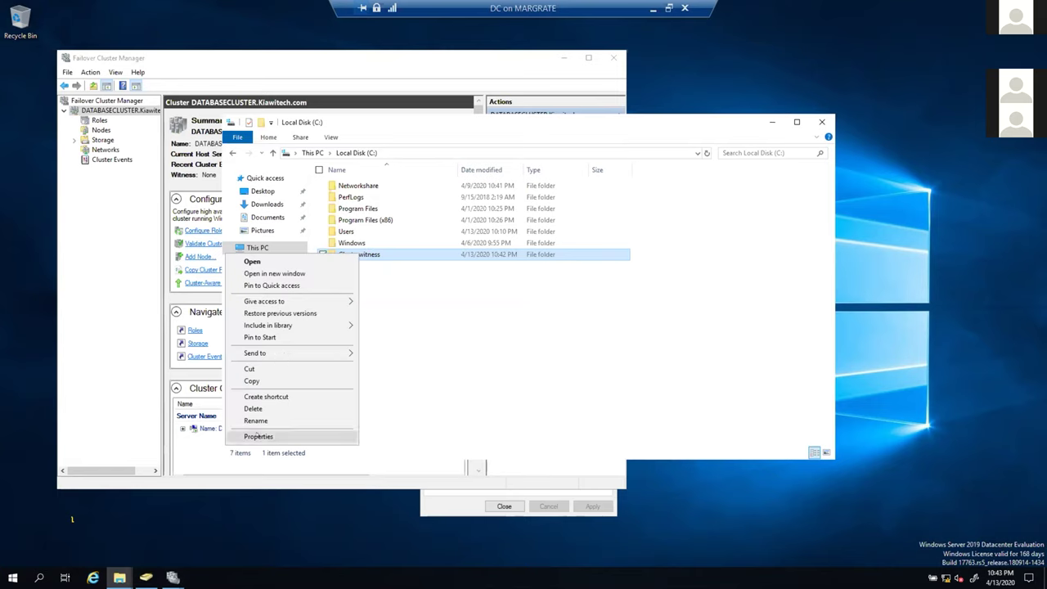
click(258, 436)
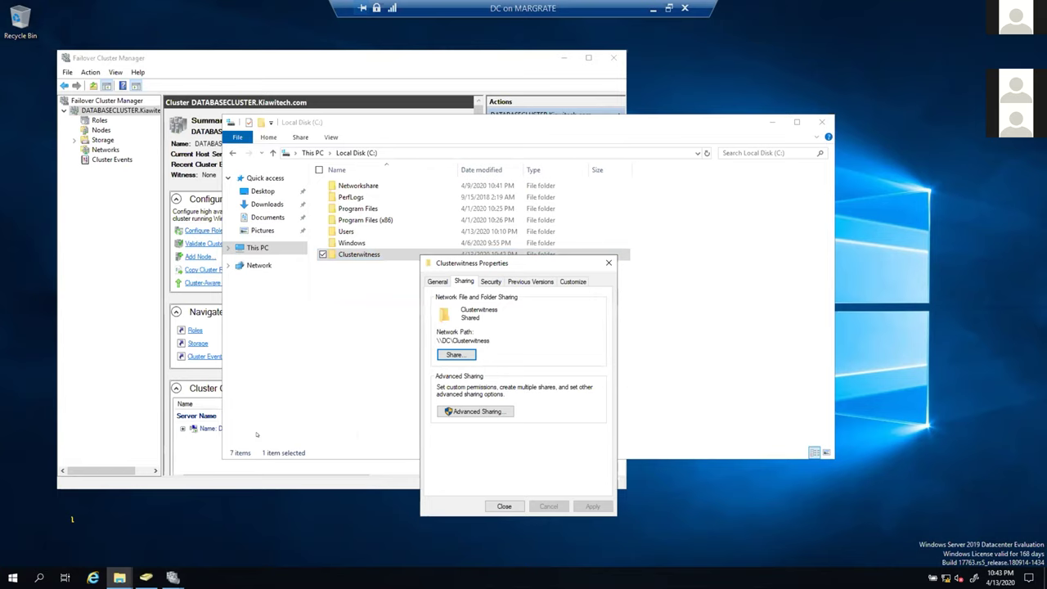
- Grant the DATABASECLUSTER$ computer account Full control in the folder's security permissions
click(491, 280)
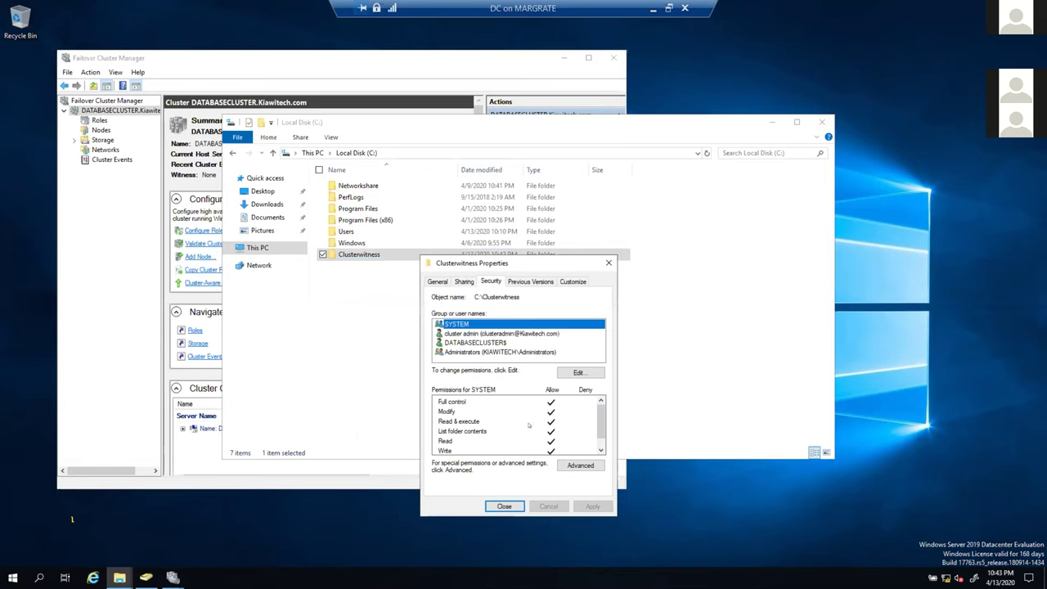
click(578, 372)
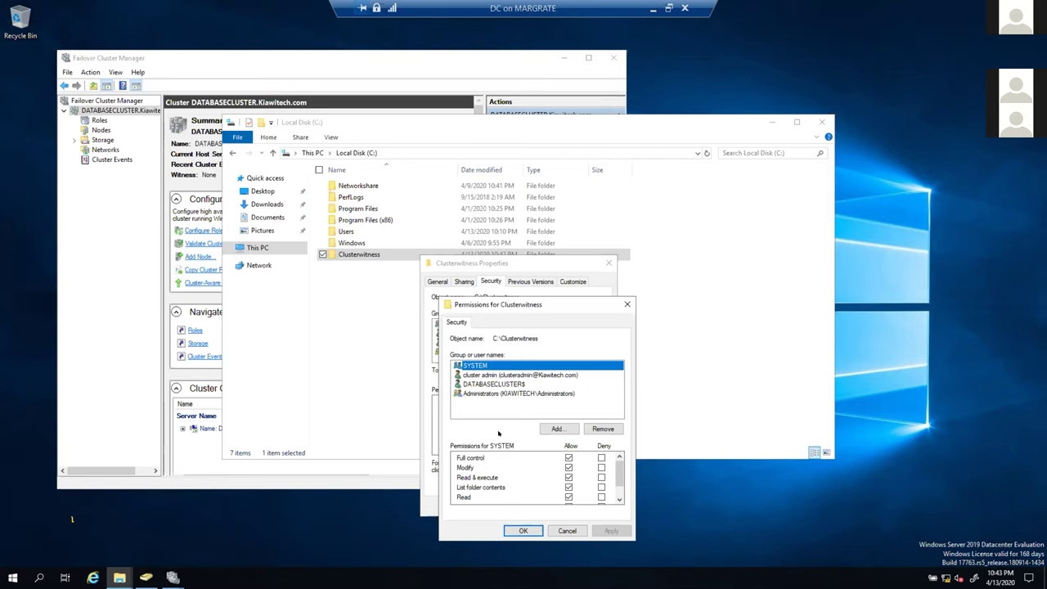
click(491, 385)
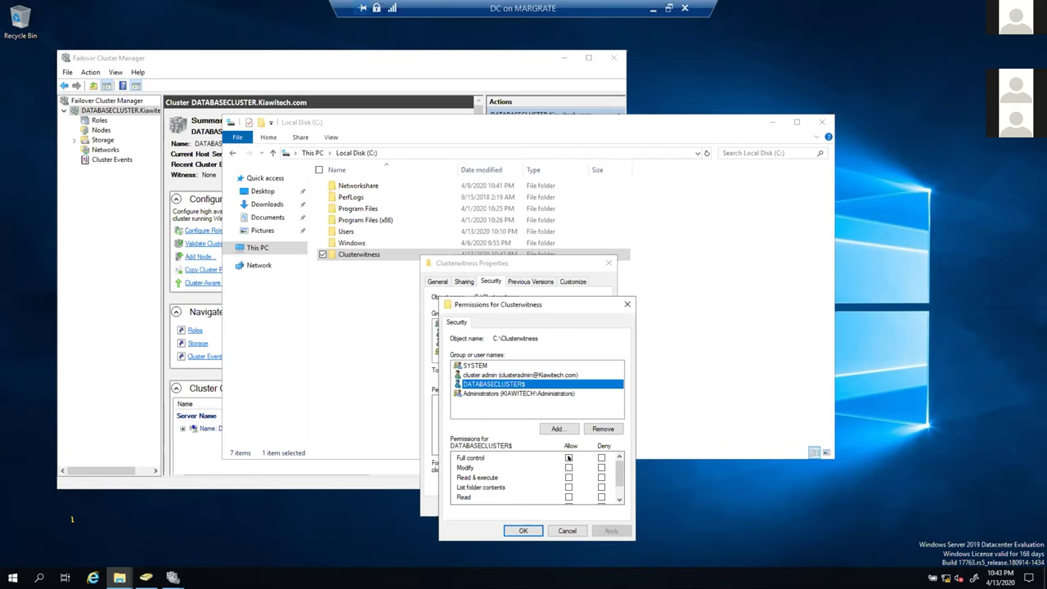
click(569, 458)
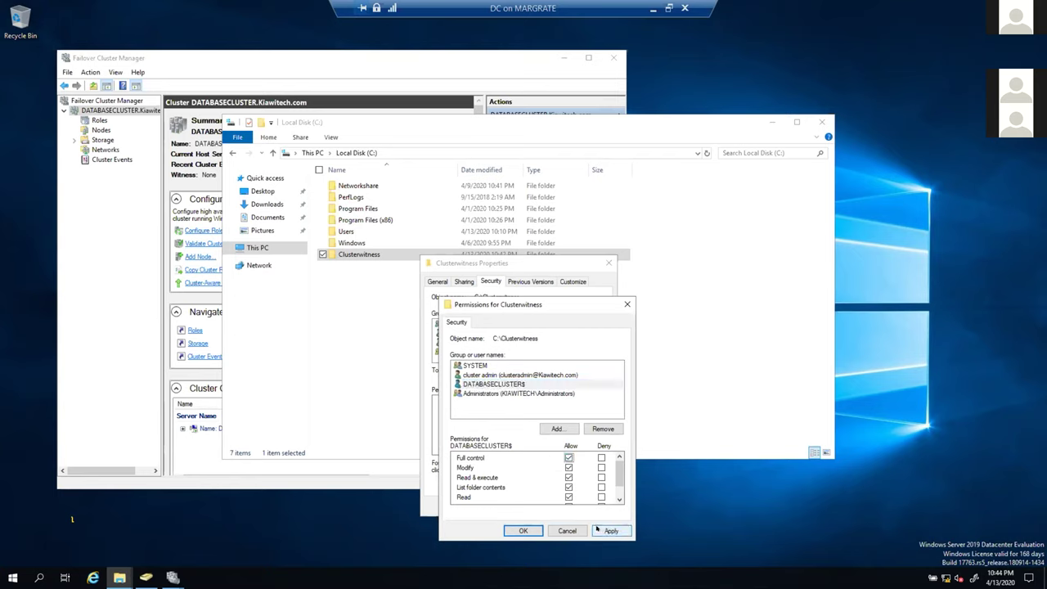
click(523, 530)
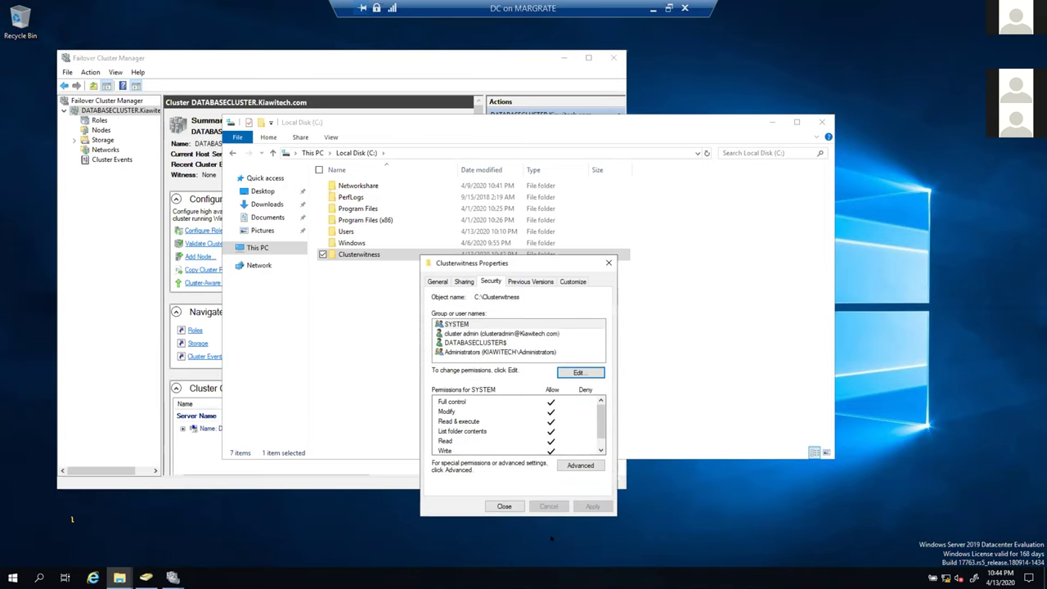
click(502, 507)
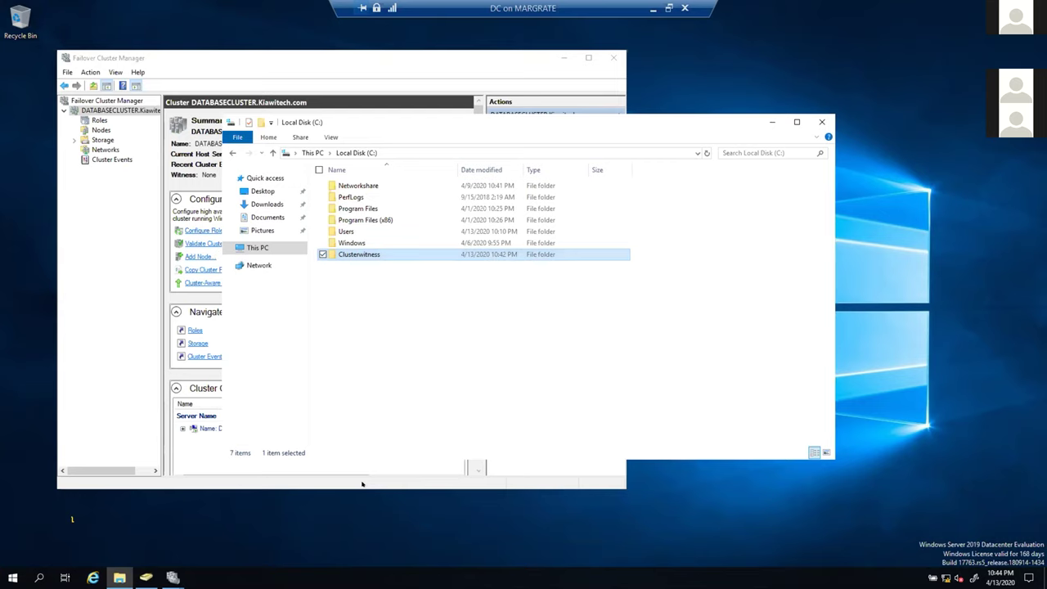
- Back in cluster manager, rerun Configure Cluster Quorum Settings choosing a file share witness
click(773, 122)
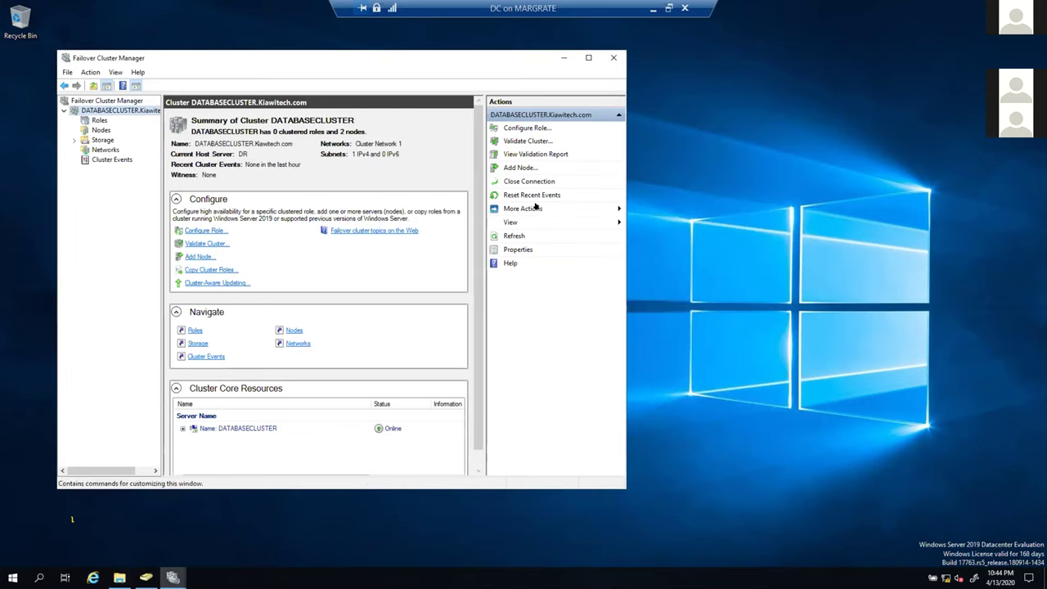
click(524, 209)
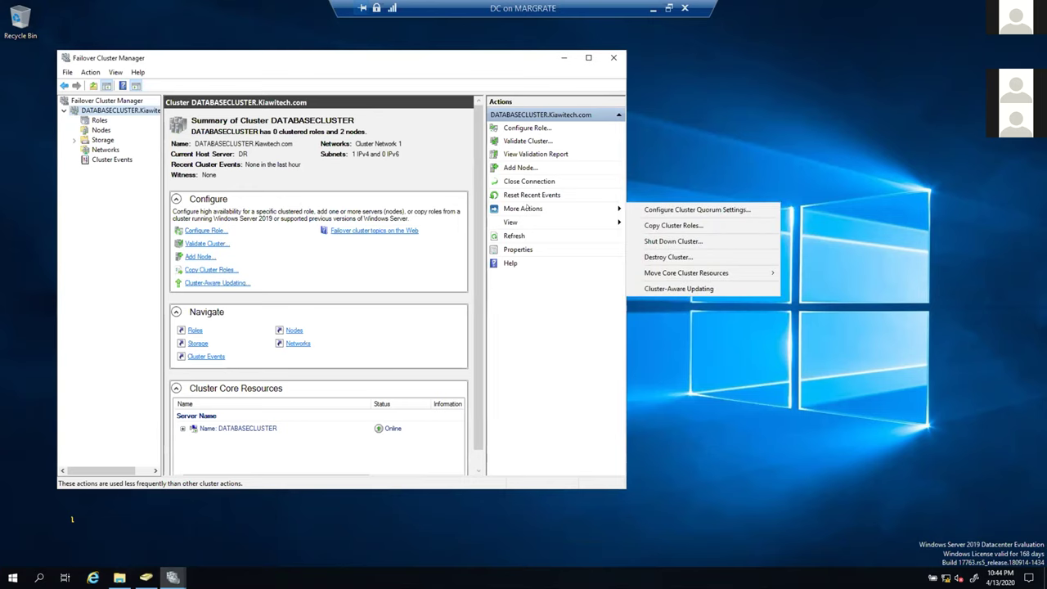
click(671, 209)
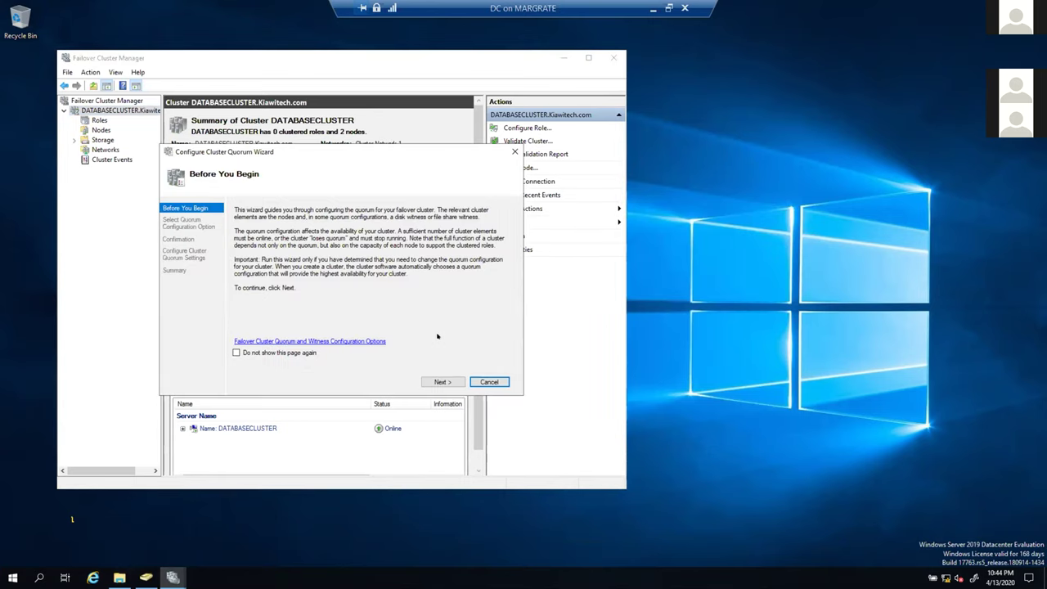
click(440, 382)
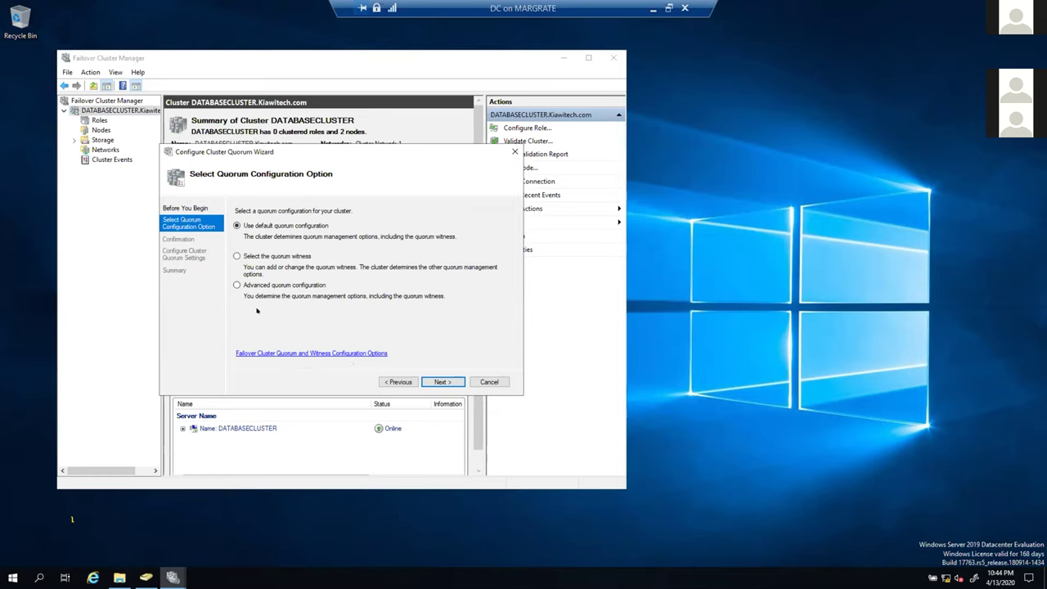
click(236, 256)
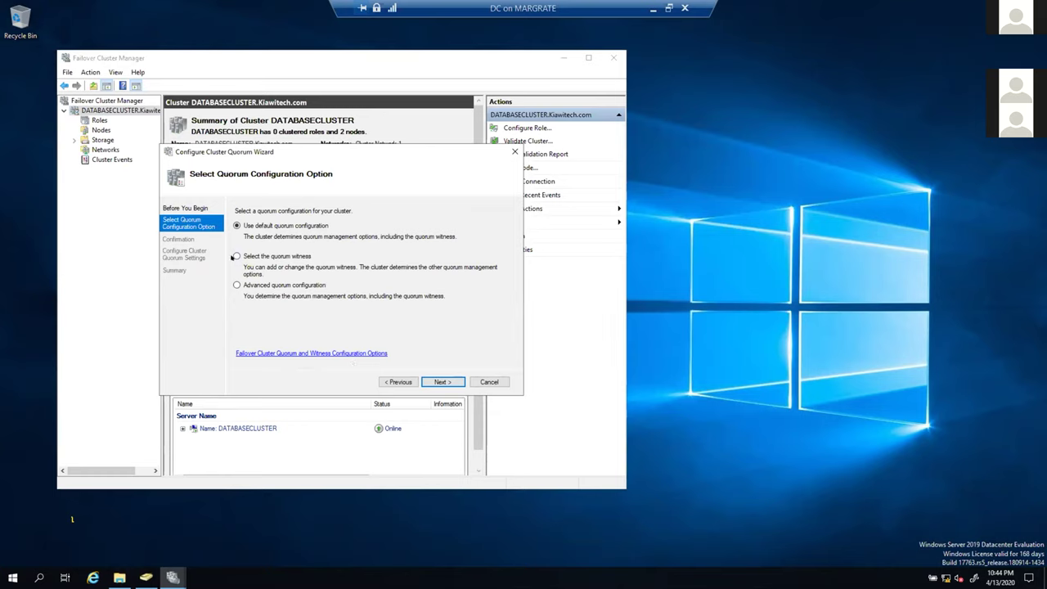
click(442, 382)
click(238, 265)
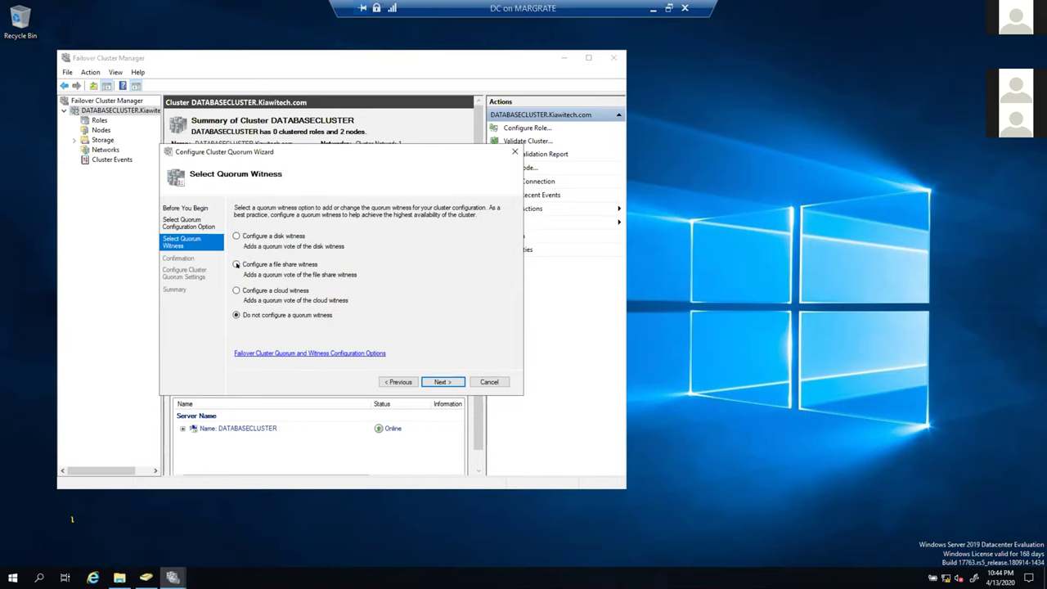
click(441, 382)
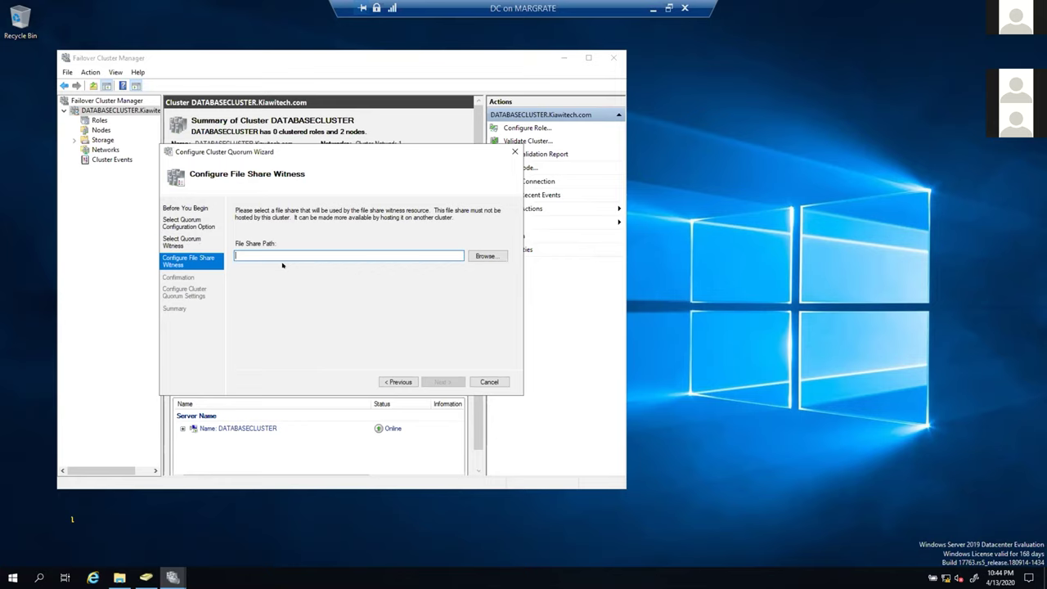
- Set the witness path to \\DC\Clusterwitness from DC's shared folders and apply it
click(487, 257)
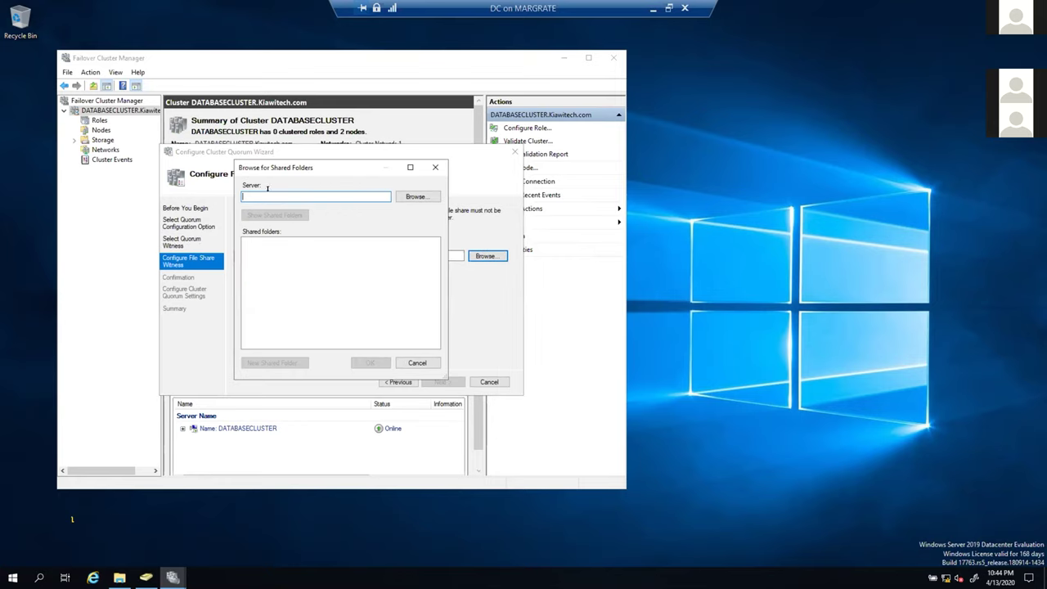
text(DC)
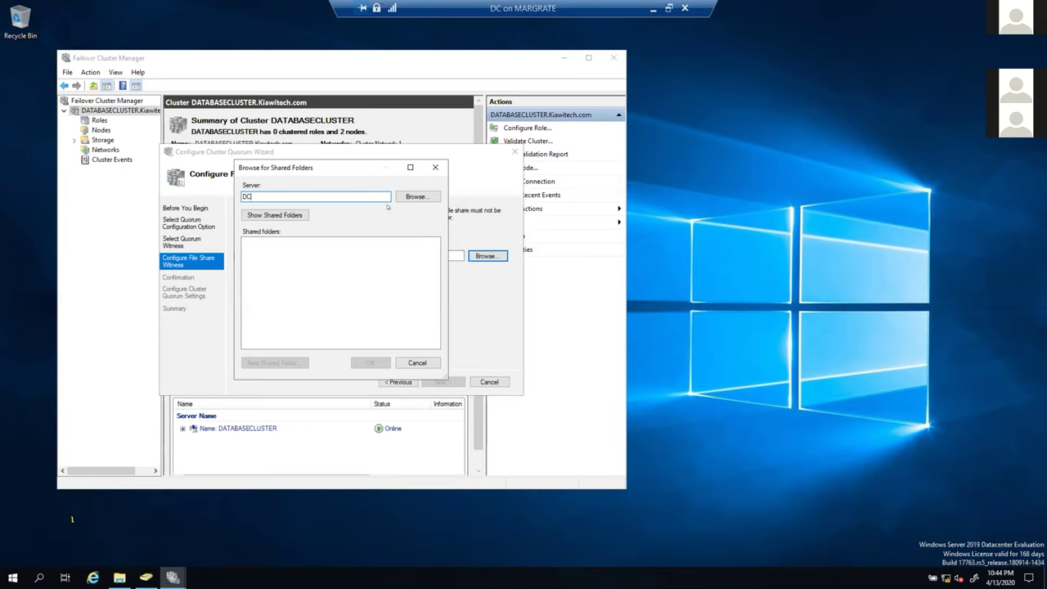
click(289, 214)
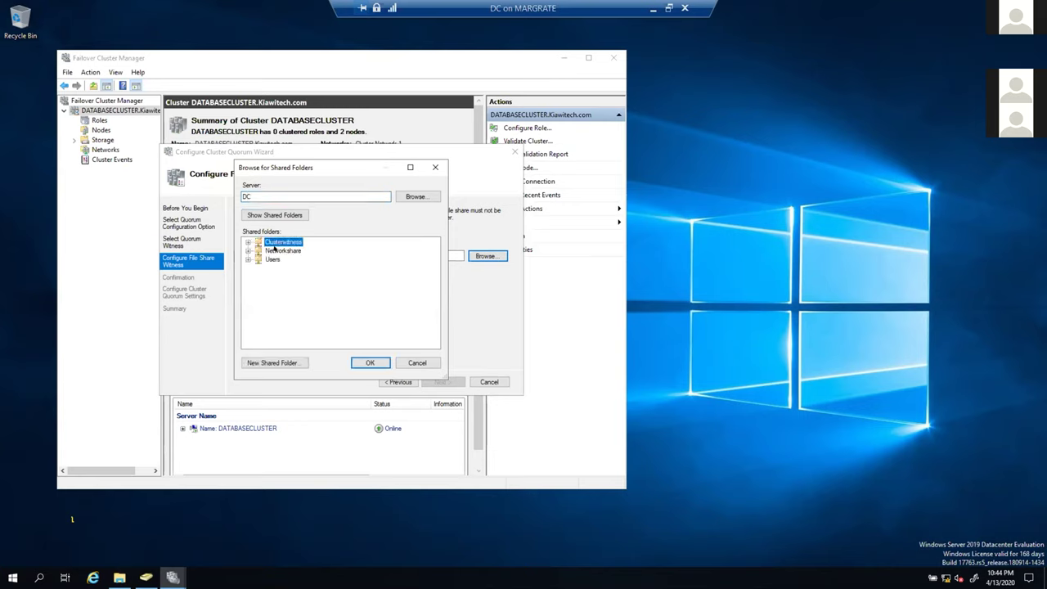
click(368, 363)
click(440, 382)
click(441, 381)
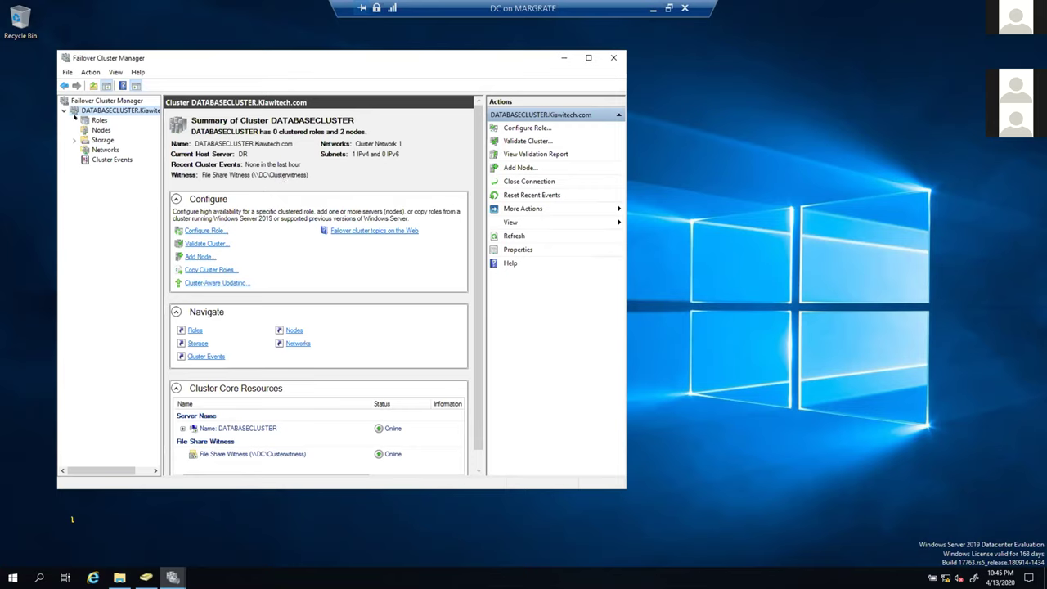
- Show the cluster's two nodes in the Nodes view
click(97, 129)
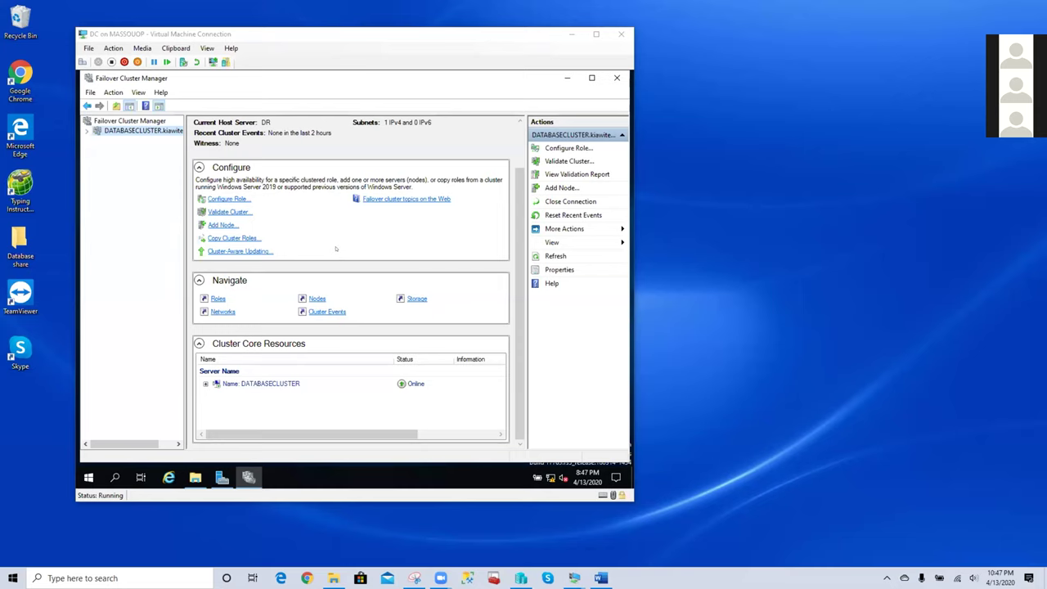
- Rerun the quorum wizard with a file share witness and open Browse for Shared Folders
click(570, 229)
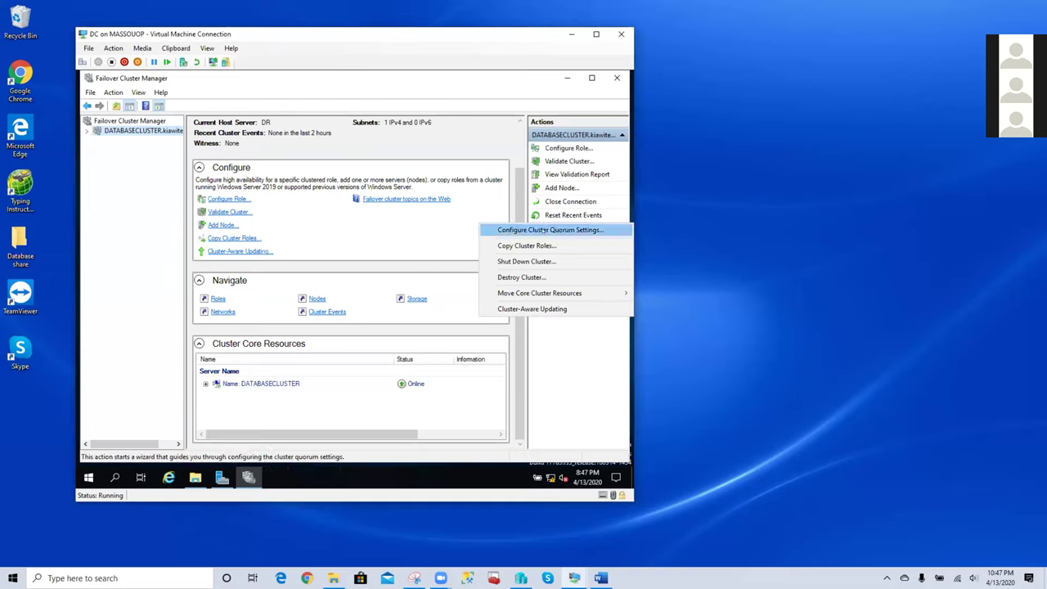
click(546, 230)
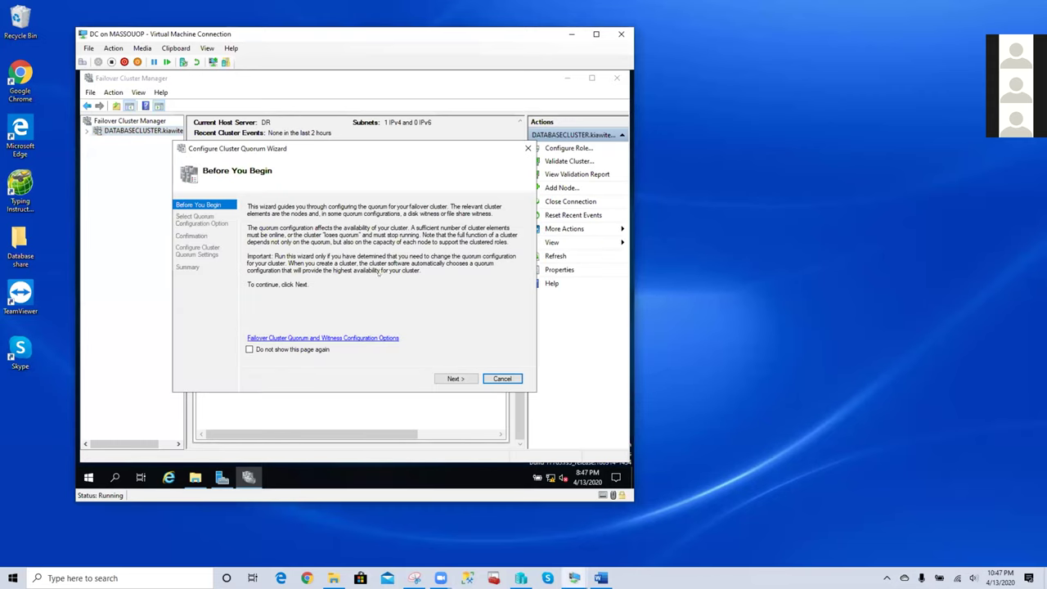
click(456, 379)
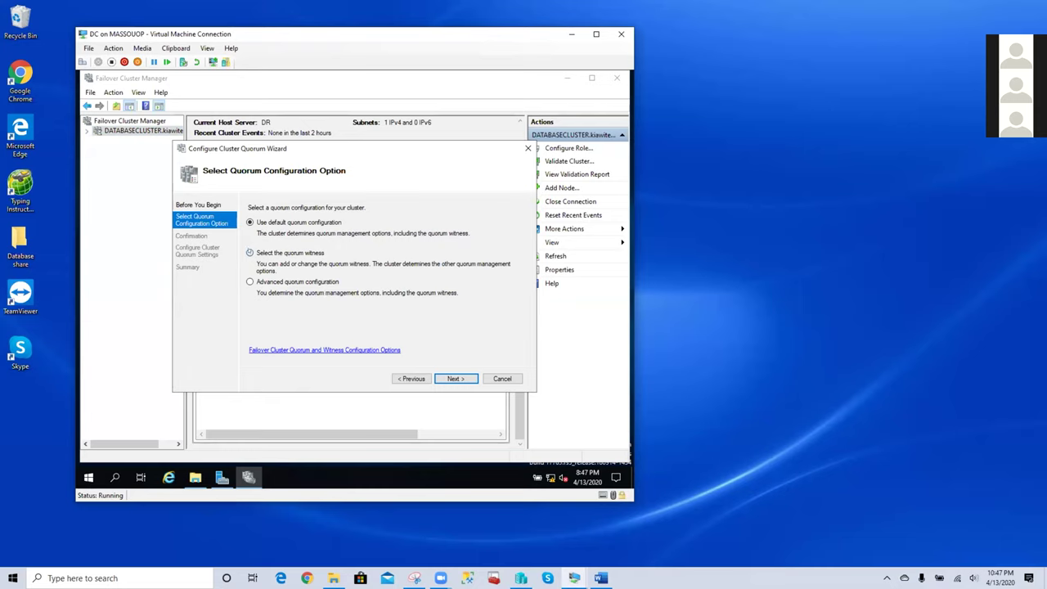
click(250, 253)
click(456, 379)
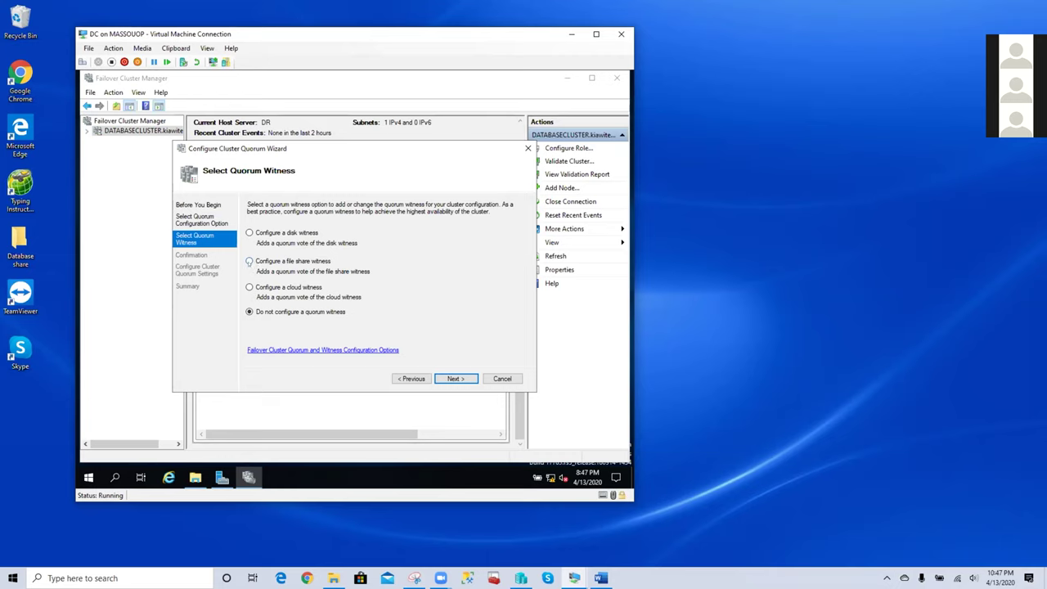
click(250, 261)
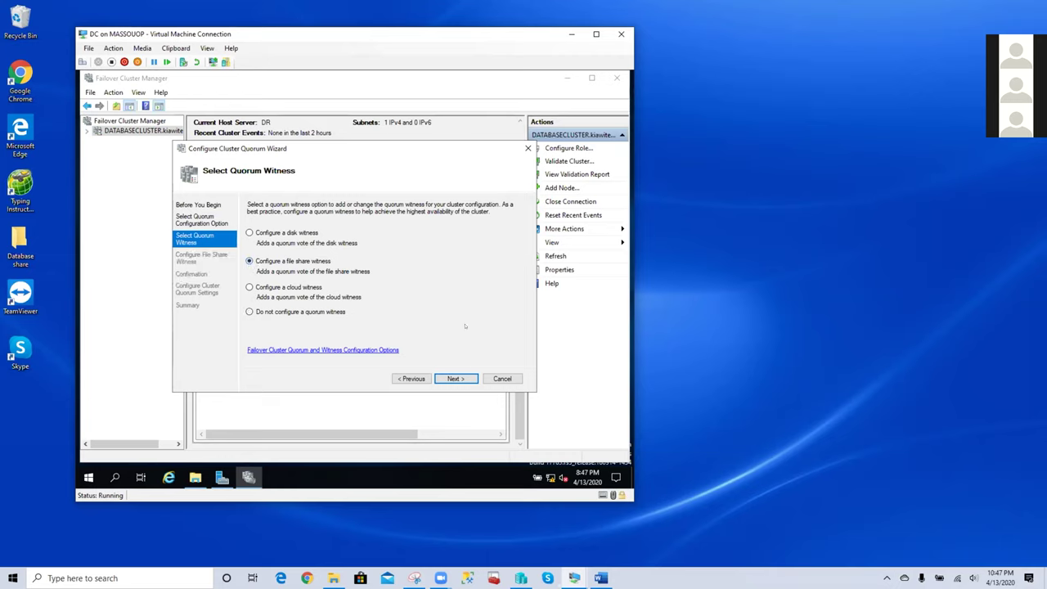
click(456, 379)
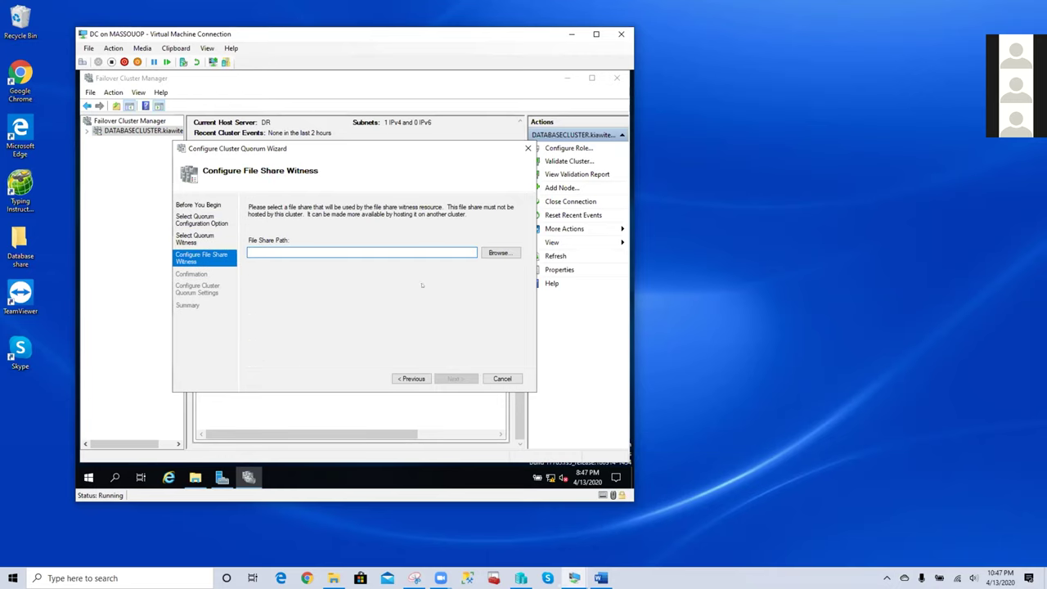
click(499, 253)
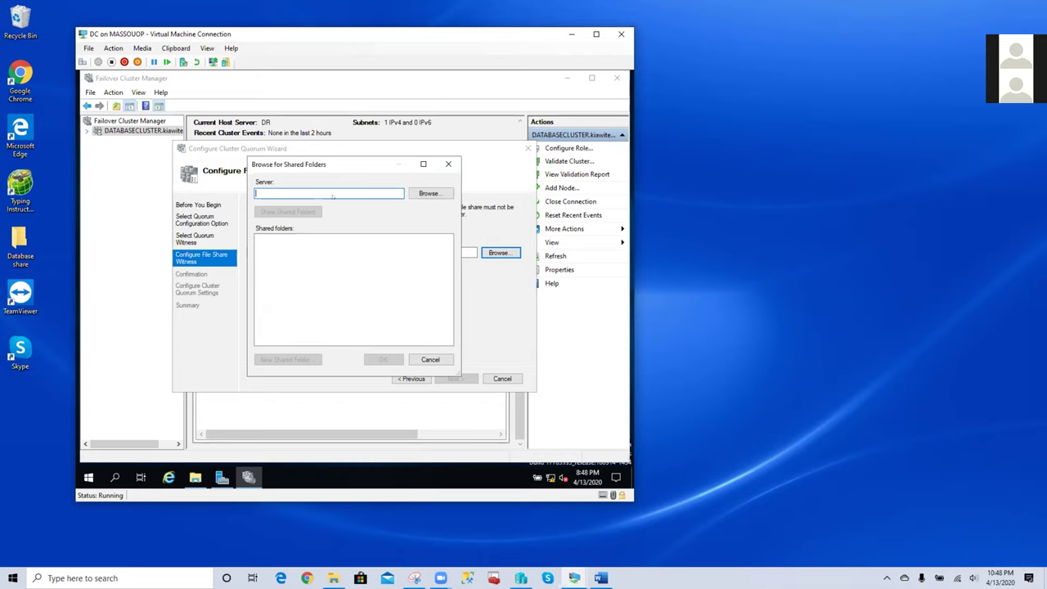
- Choose Clusterwitness from server DC's shares, apply the quorum settings, and finish the wizard
text(DC)
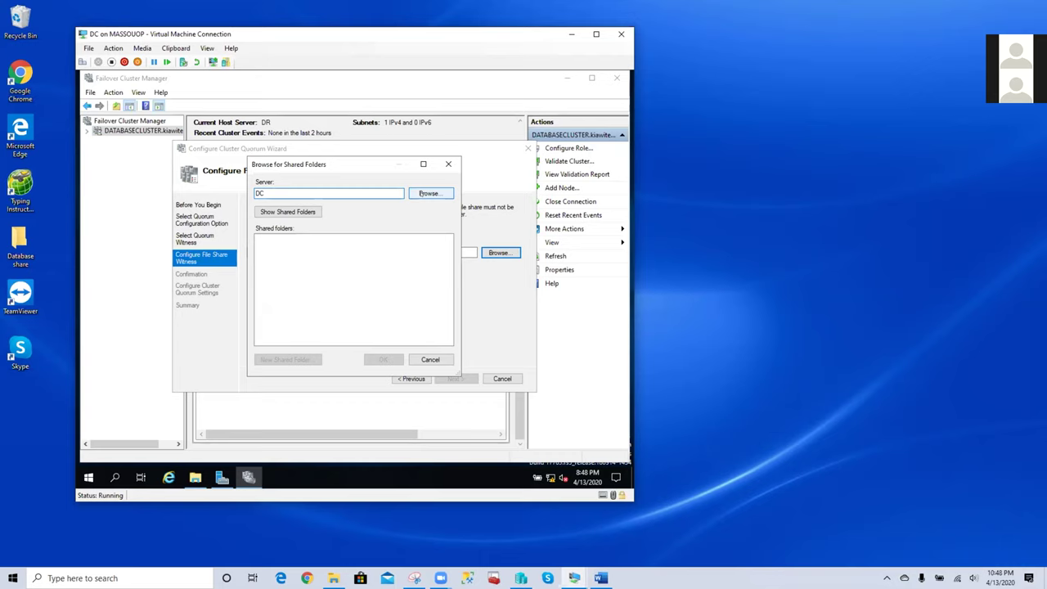
click(298, 212)
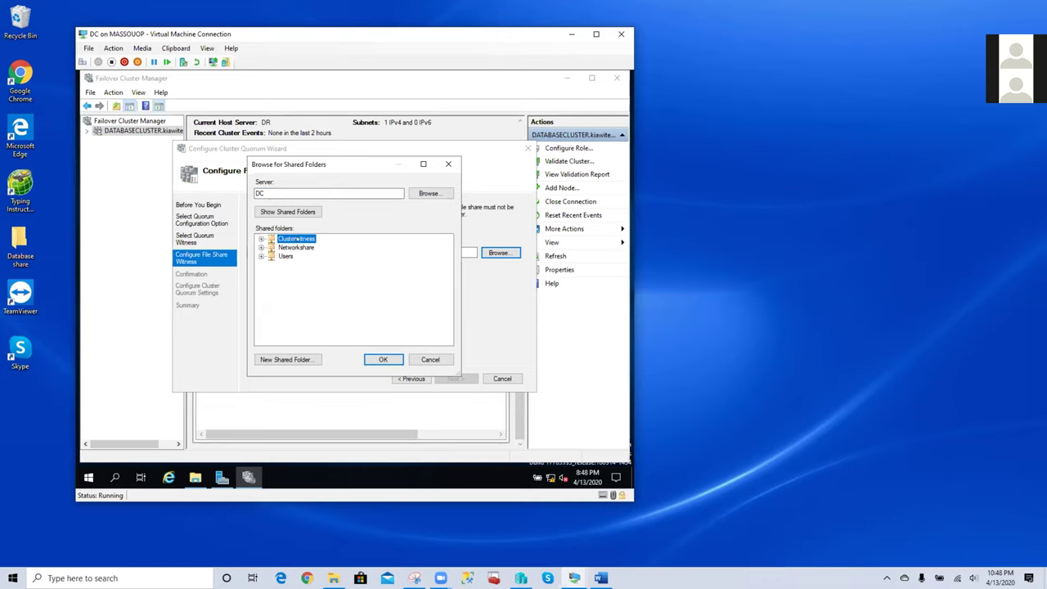
click(377, 359)
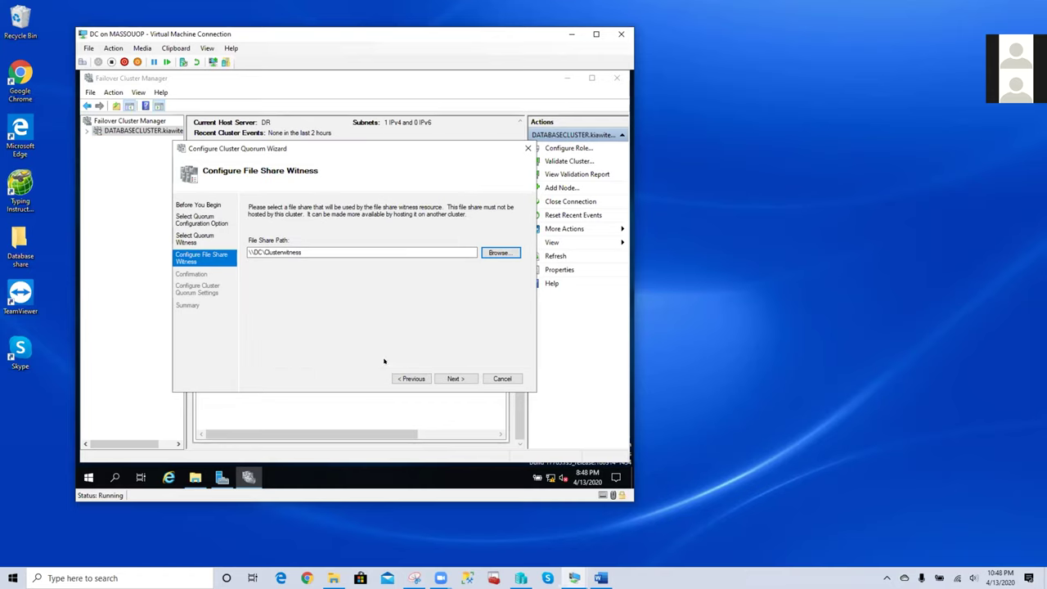
click(455, 378)
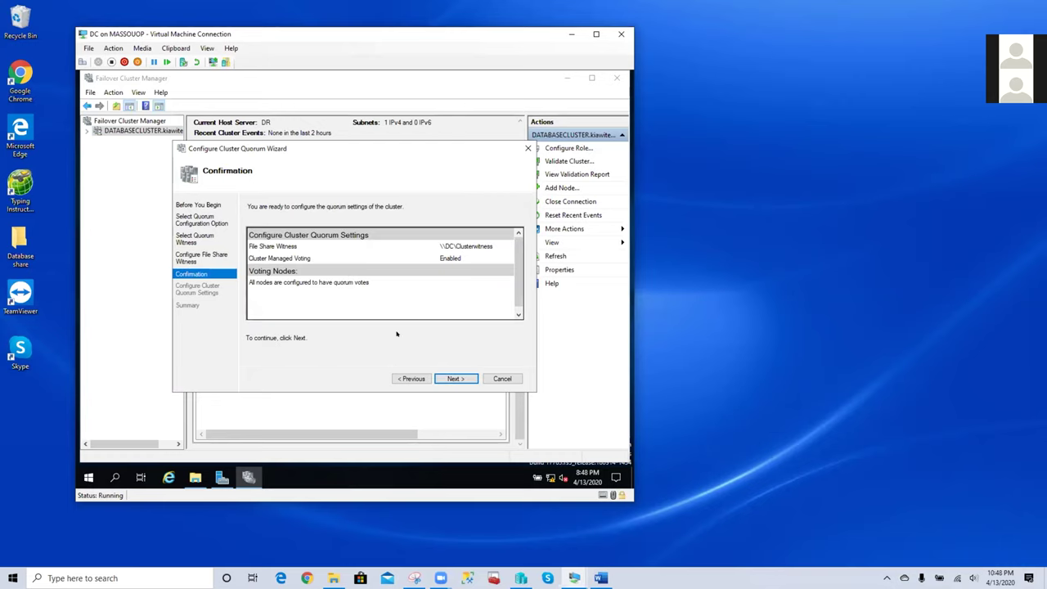
click(455, 378)
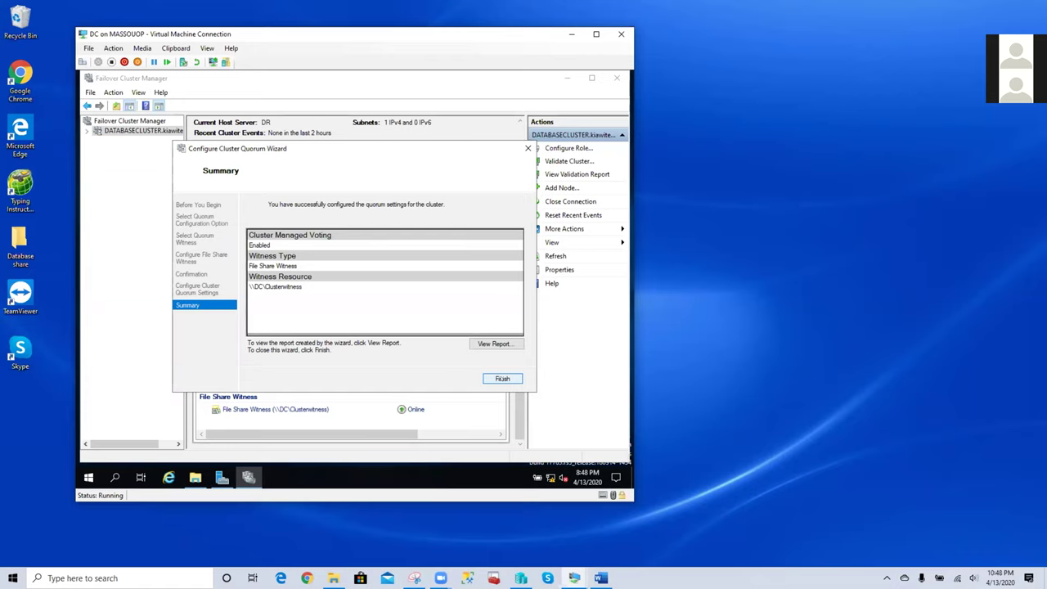
click(501, 379)
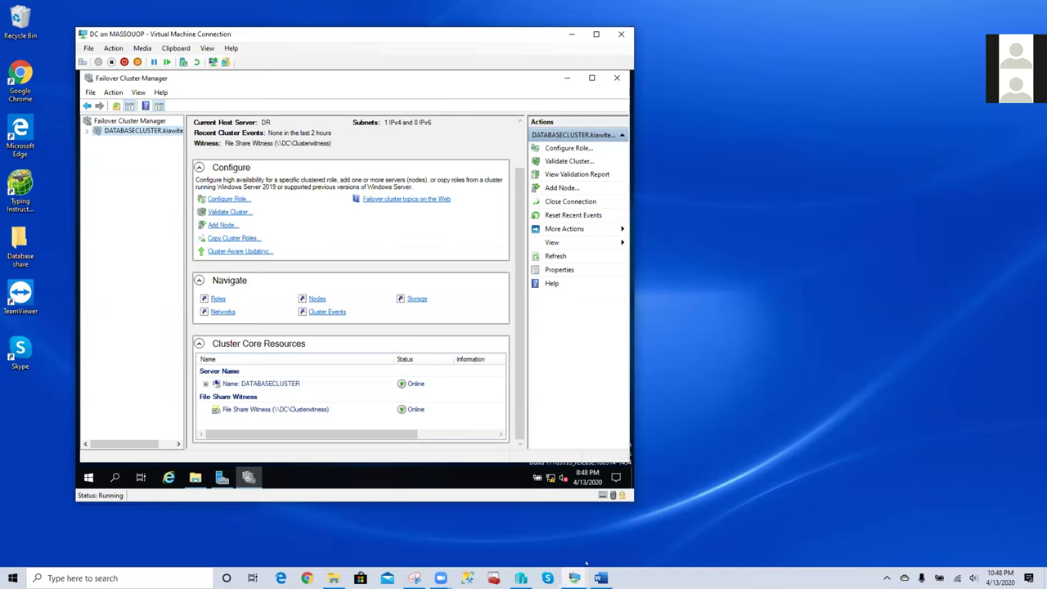
- Give DatabaseCluster$ Full control on C:\clusterShare and close its properties
mouse_move(573, 578)
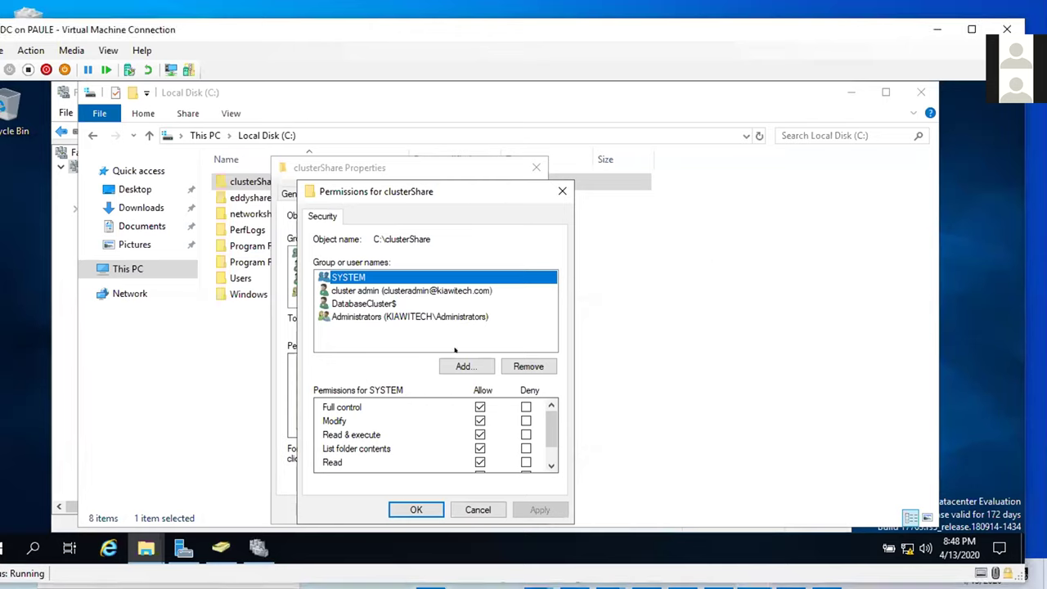
click(371, 302)
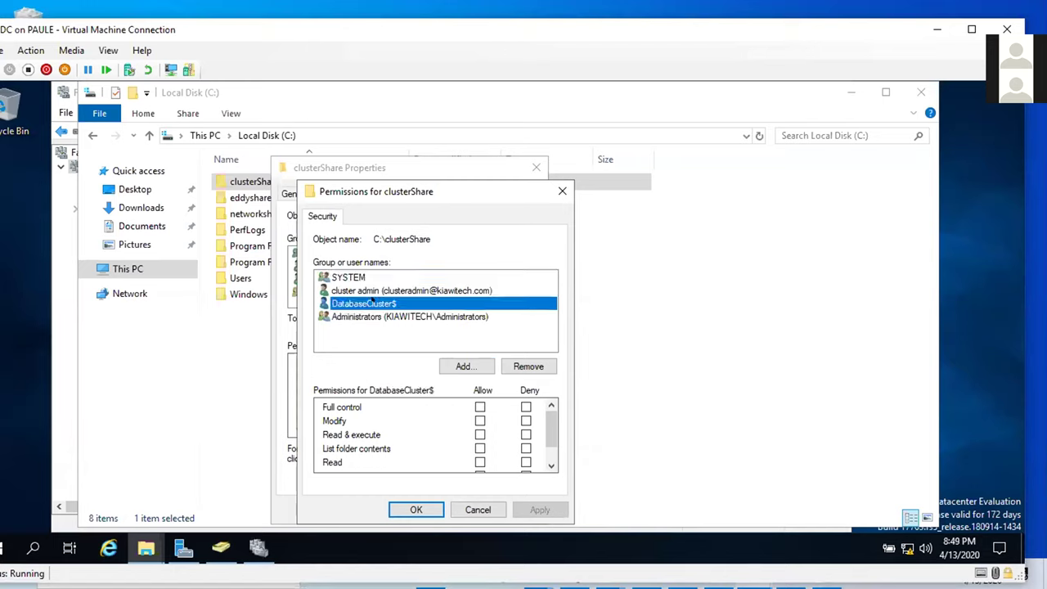
click(479, 407)
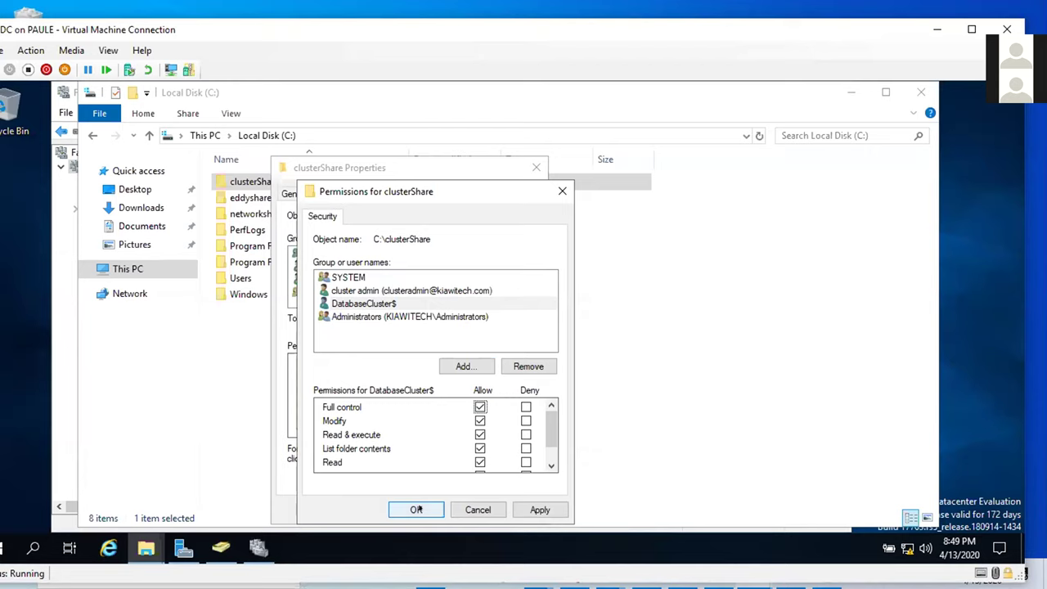
click(542, 509)
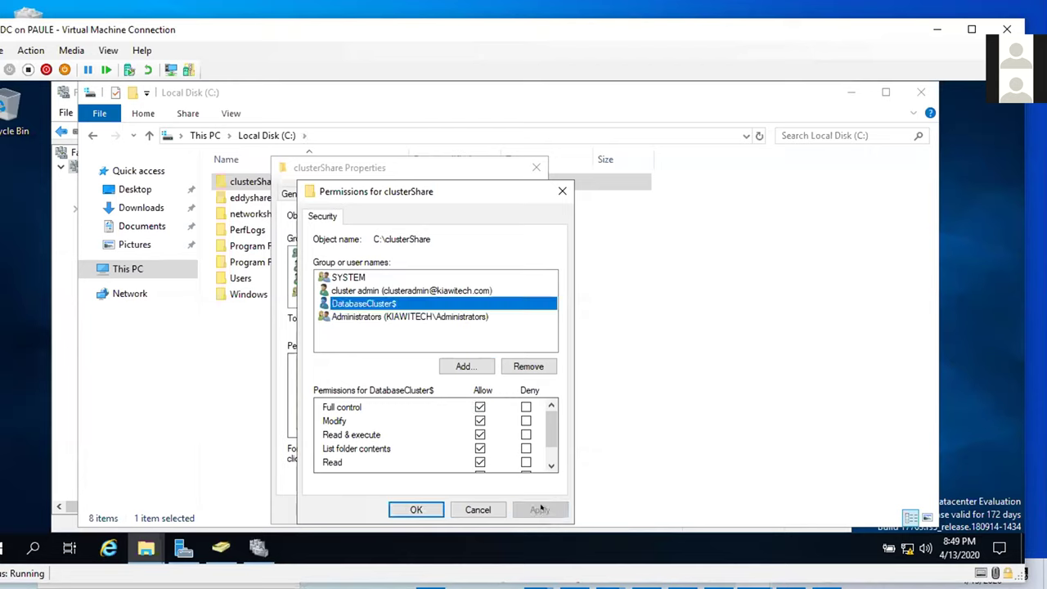
click(413, 509)
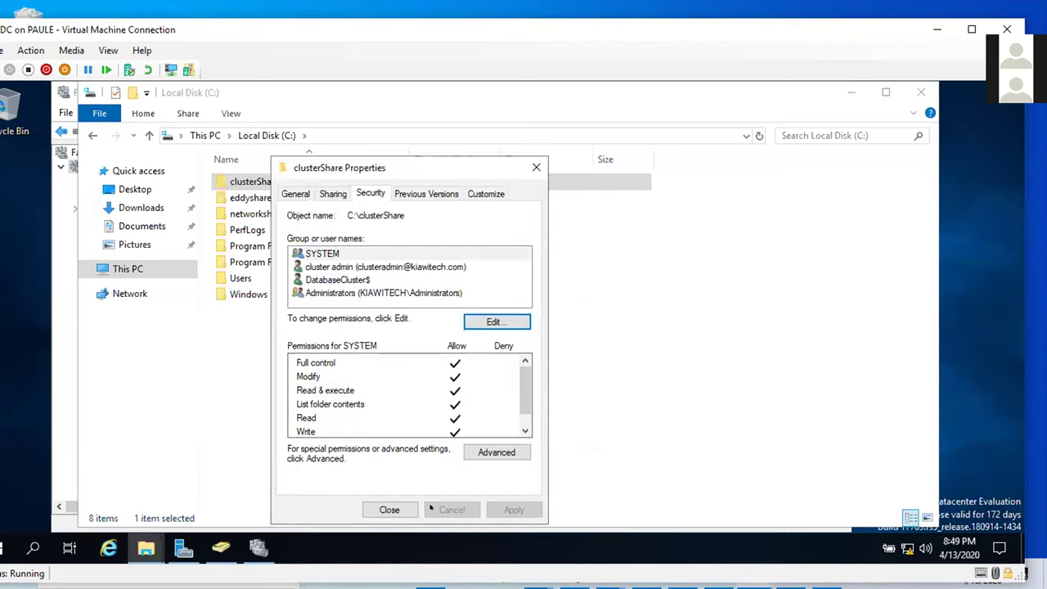
click(388, 509)
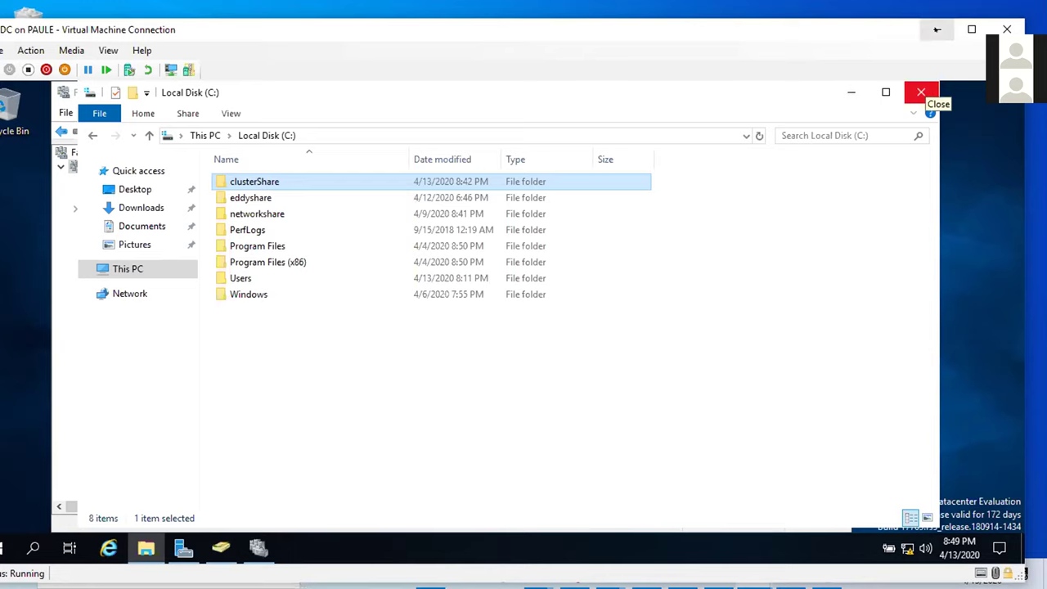
- Start Configure Cluster Quorum Settings for DatabaseCluster and choose to select the quorum witness
click(851, 91)
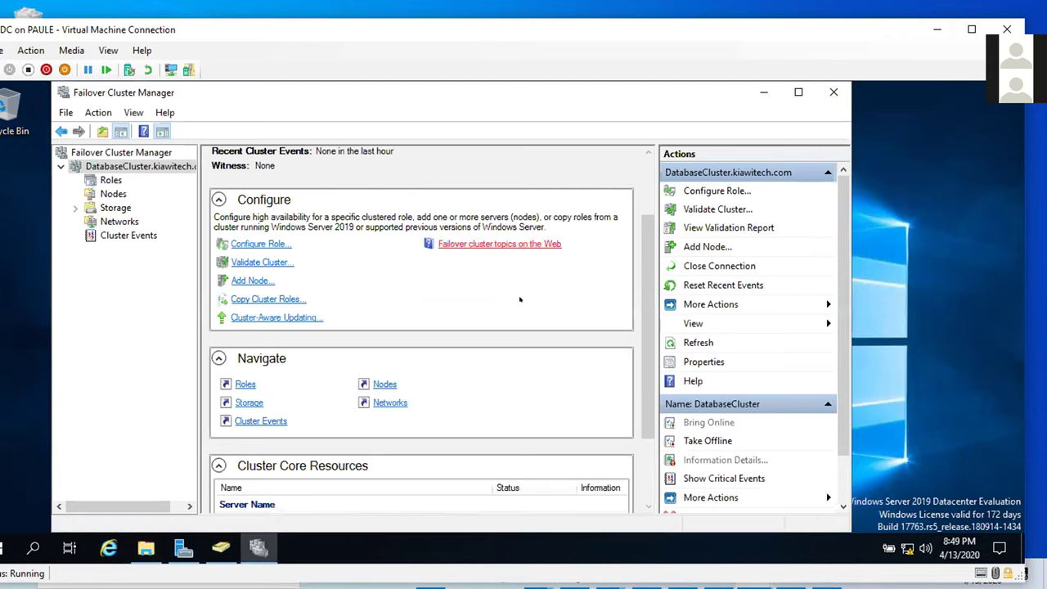
scroll(569, 348, up, 3)
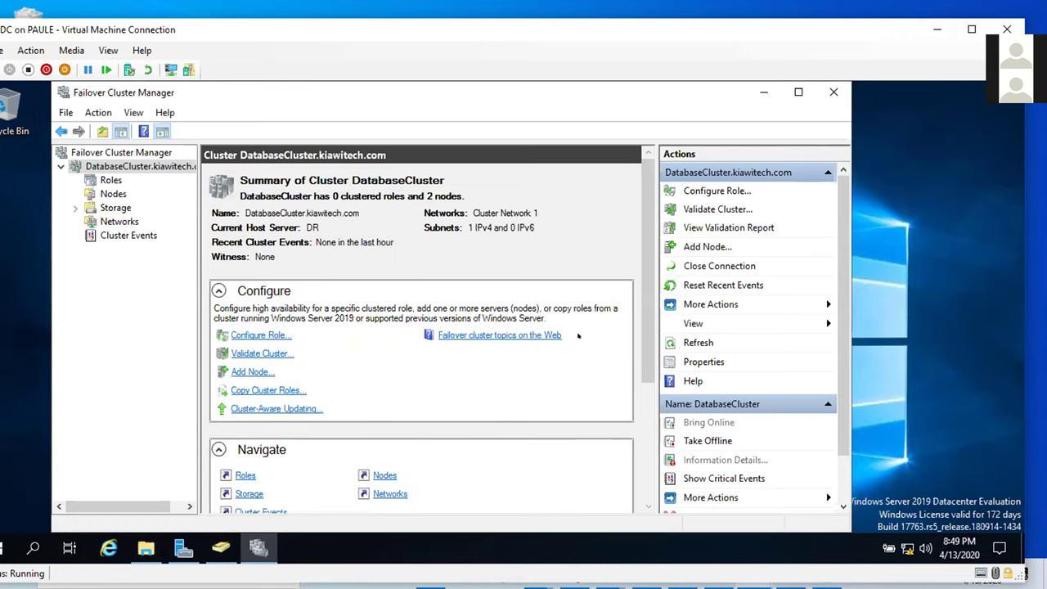
click(823, 303)
click(851, 305)
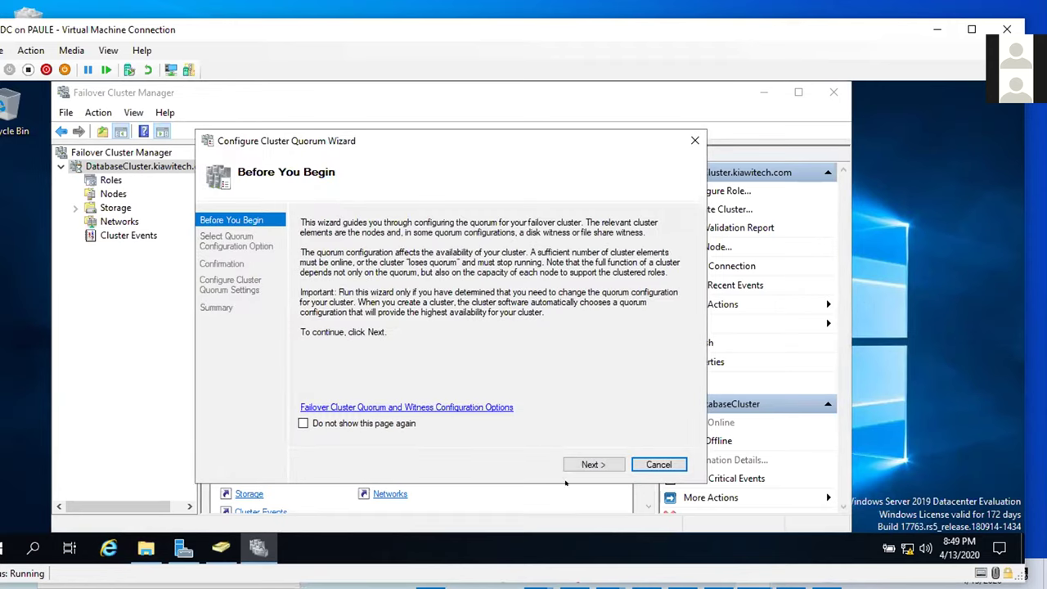
click(591, 464)
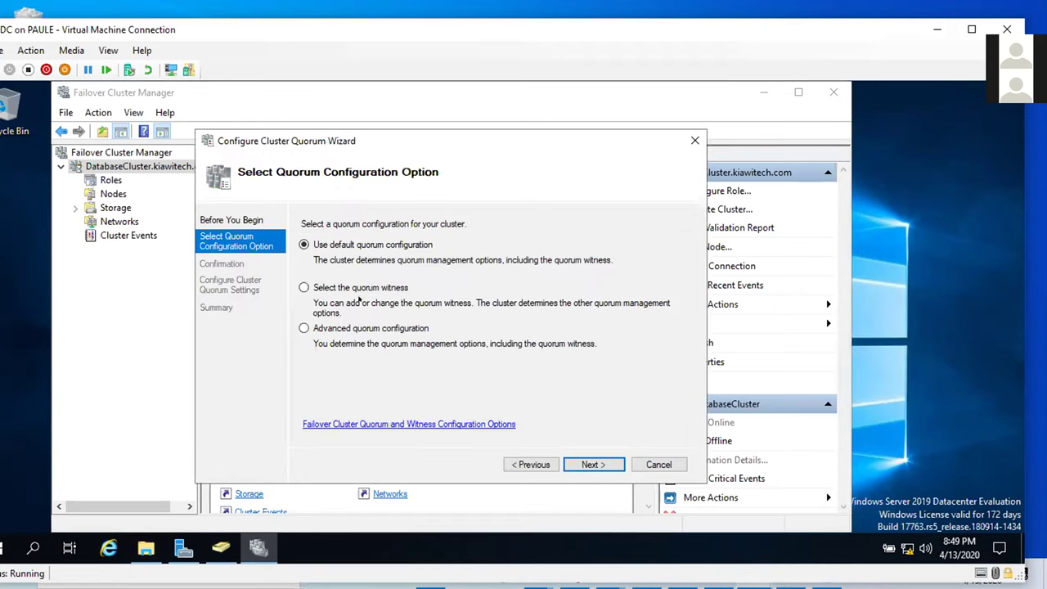
click(357, 288)
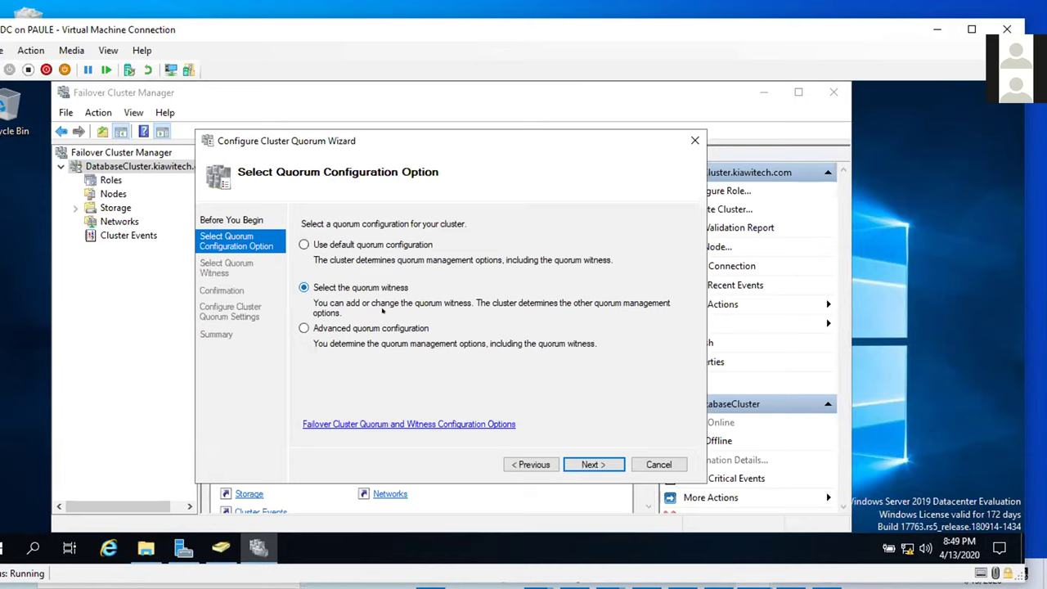
click(591, 464)
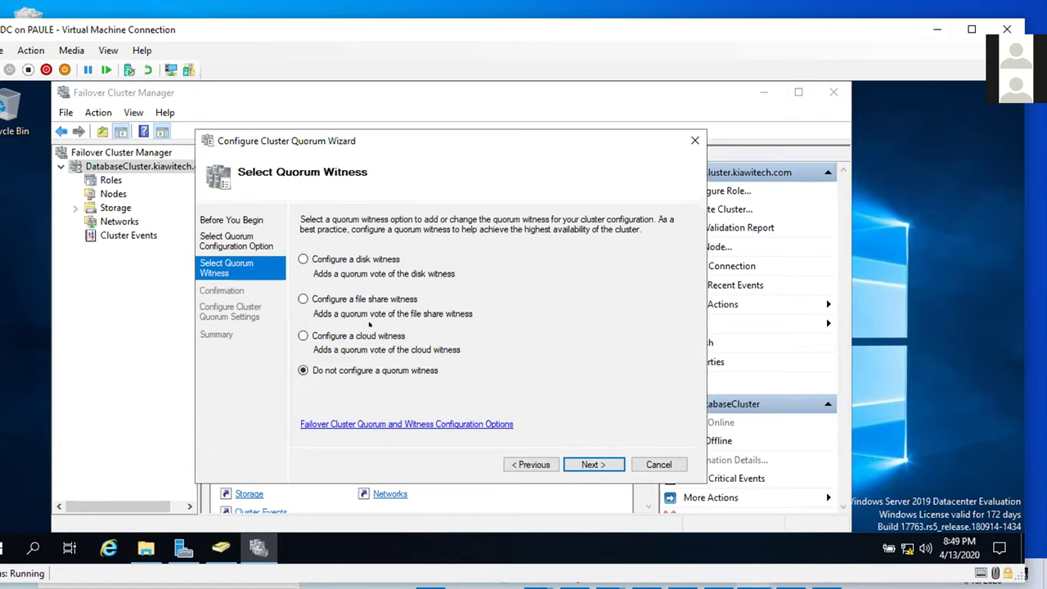
- Configure a file share witness at \\dc\clustershare and finish the quorum wizard
click(339, 300)
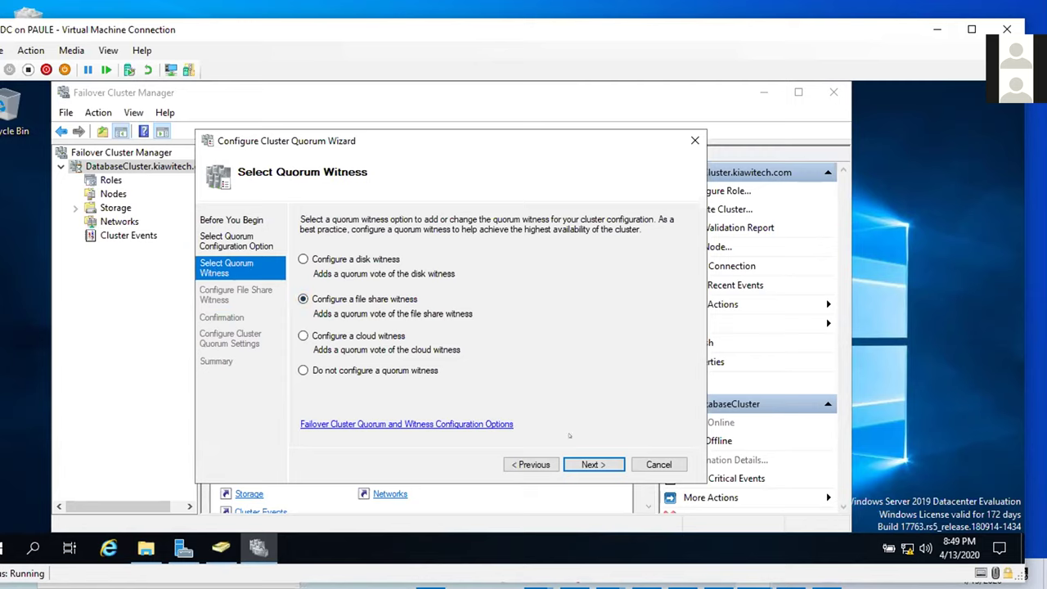
click(590, 463)
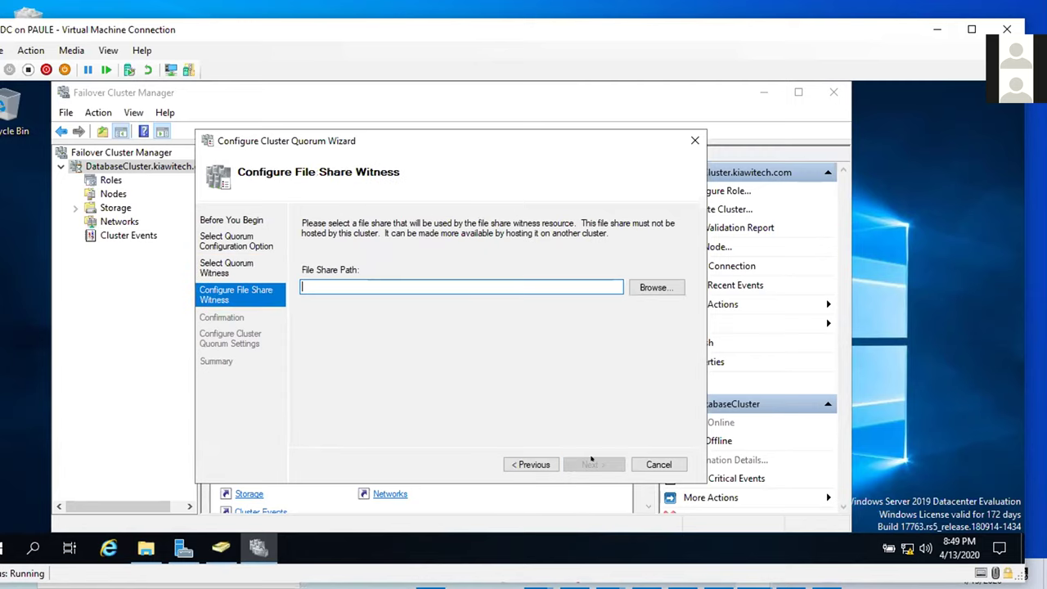
text(\)
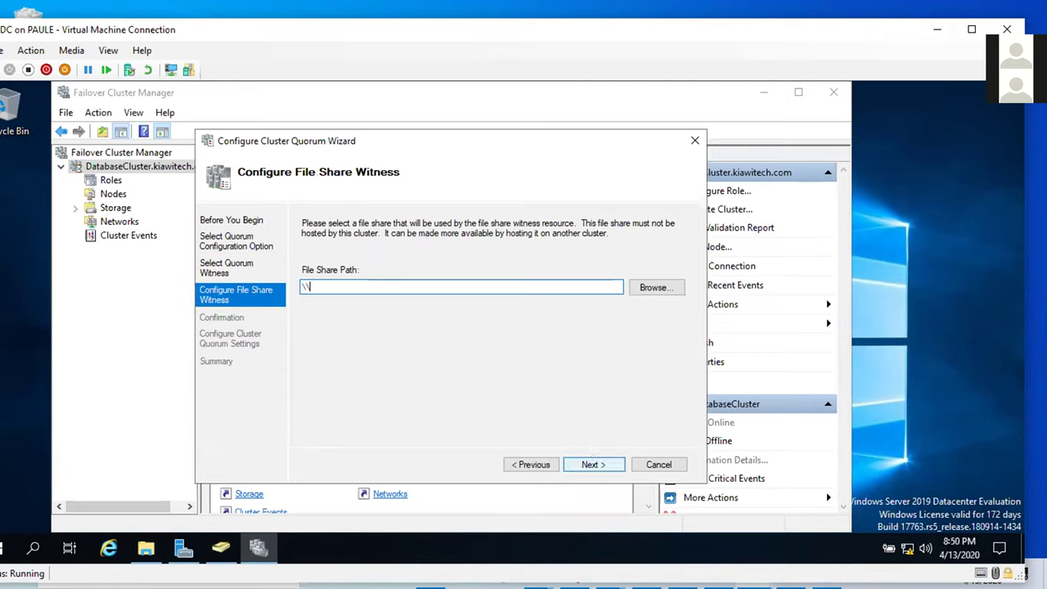
text(dc\clustershare)
click(593, 462)
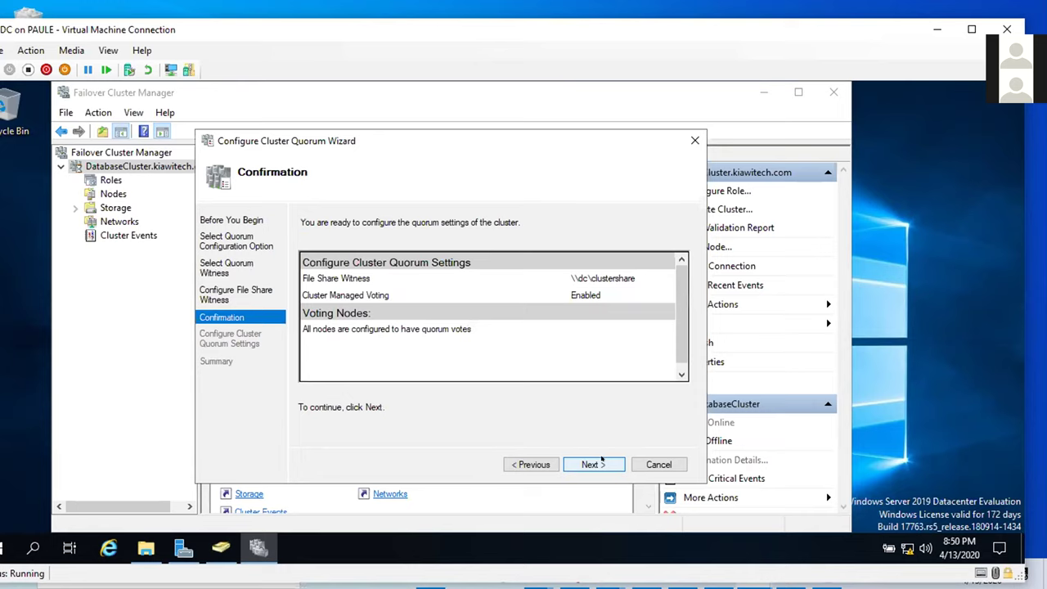
click(530, 463)
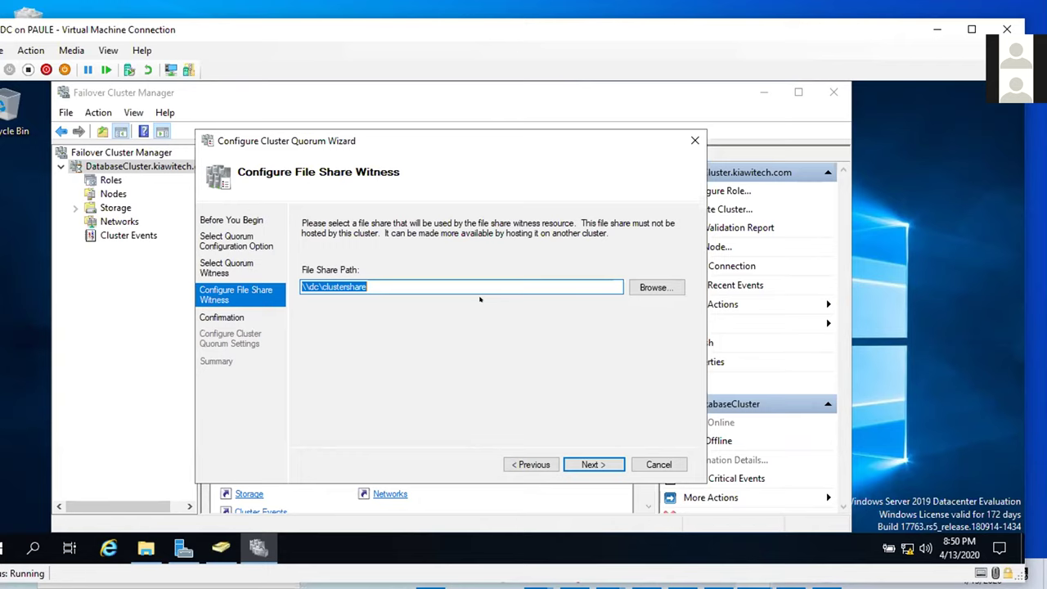
click(592, 463)
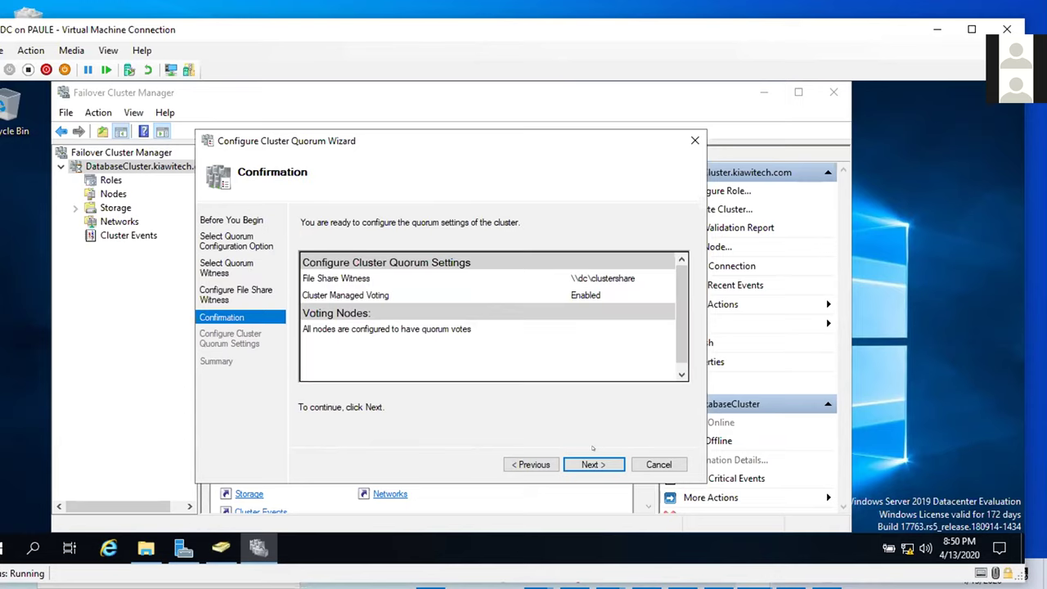
click(593, 462)
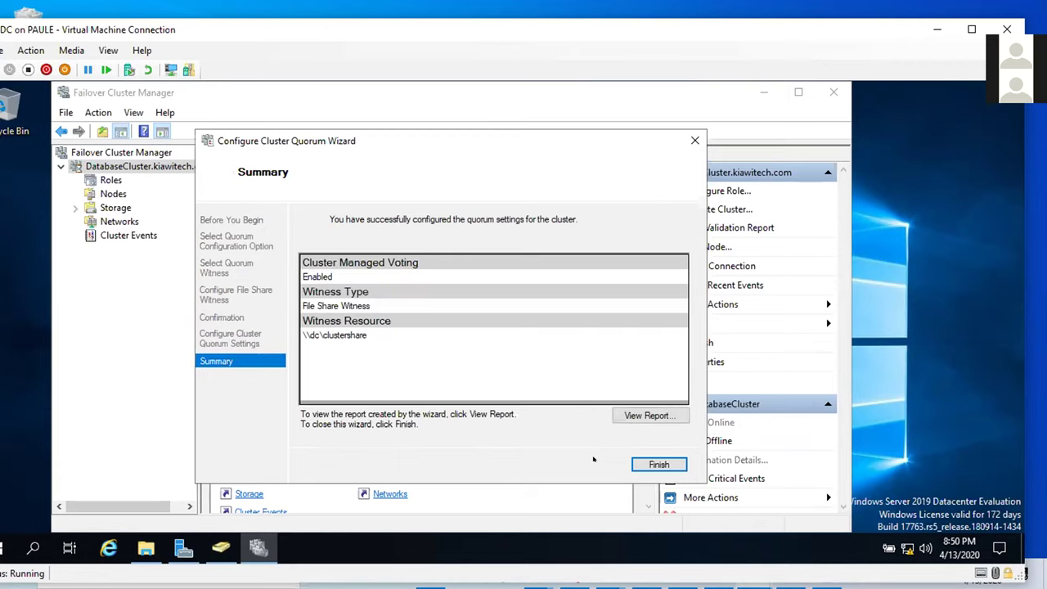
click(653, 462)
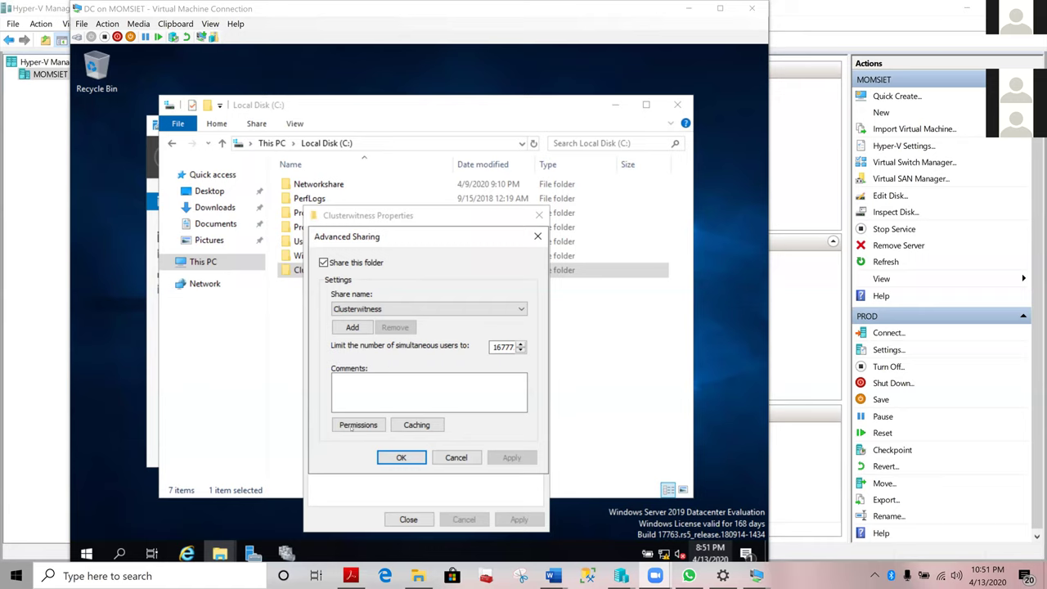
- Open the Clusterwitness share permissions and start adding a new account
click(354, 427)
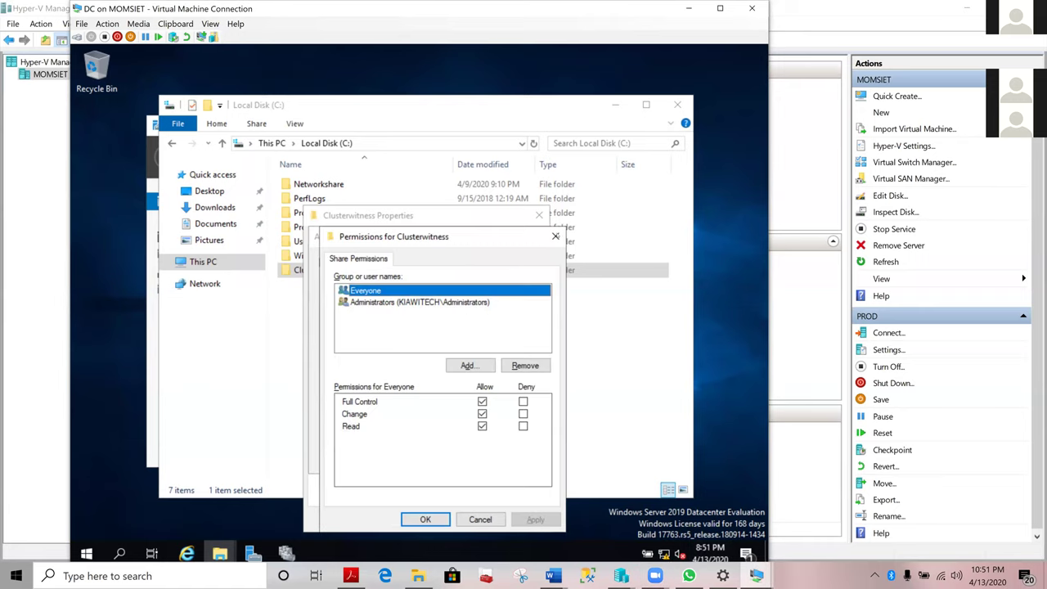
click(465, 365)
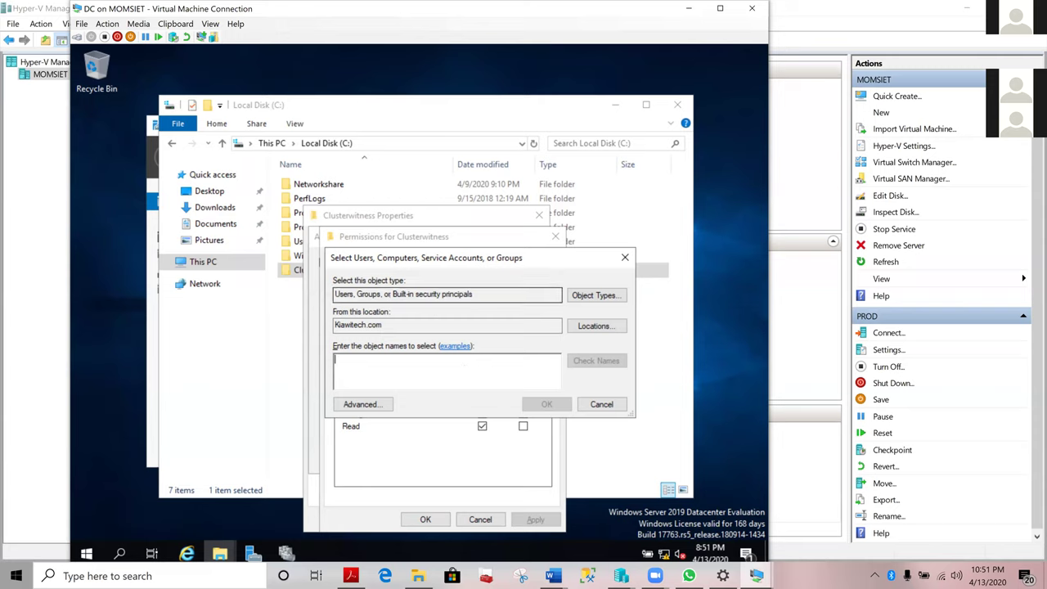
- Include Computers in the object types and try the name clusterwitness, which isn't found
click(598, 295)
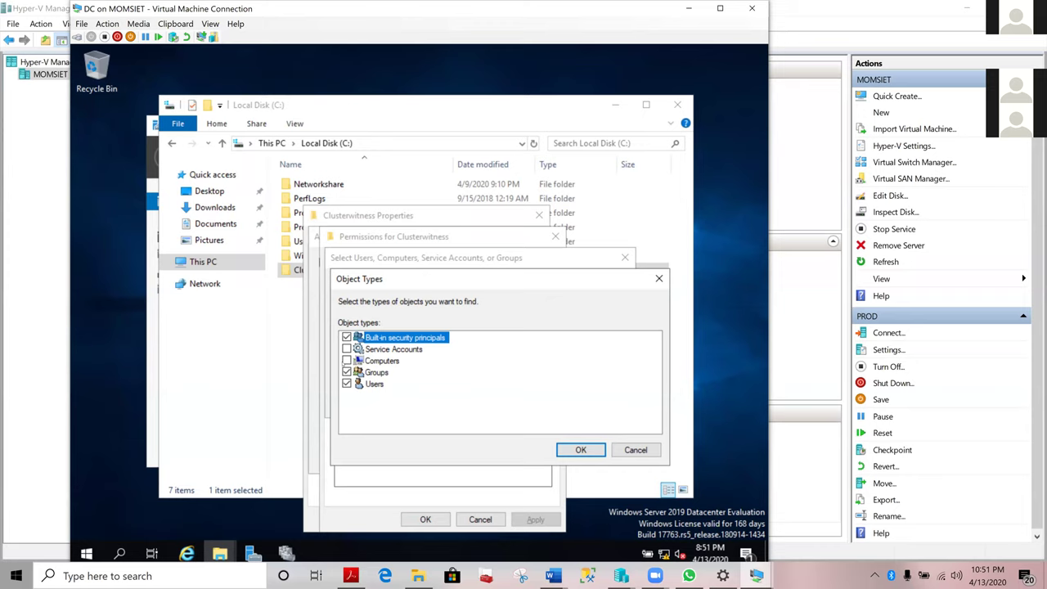
click(382, 361)
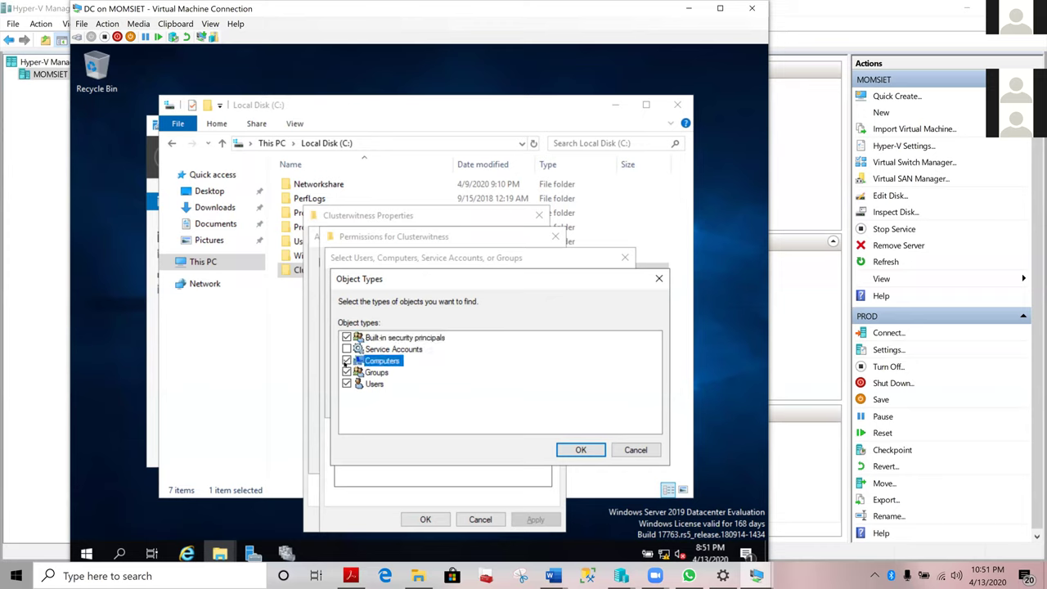
click(566, 449)
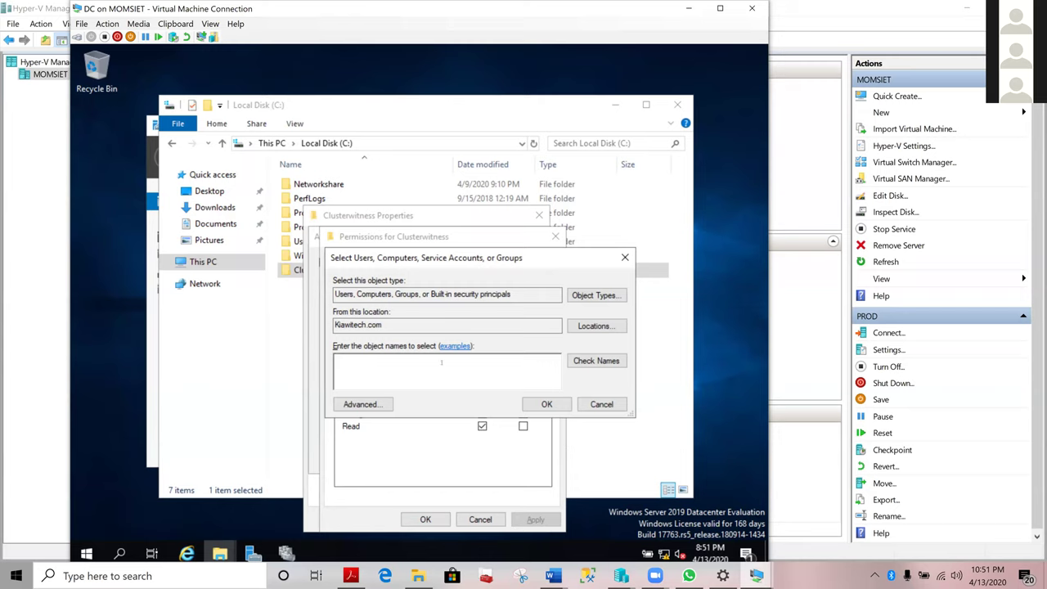
text(clusterwitness)
click(596, 364)
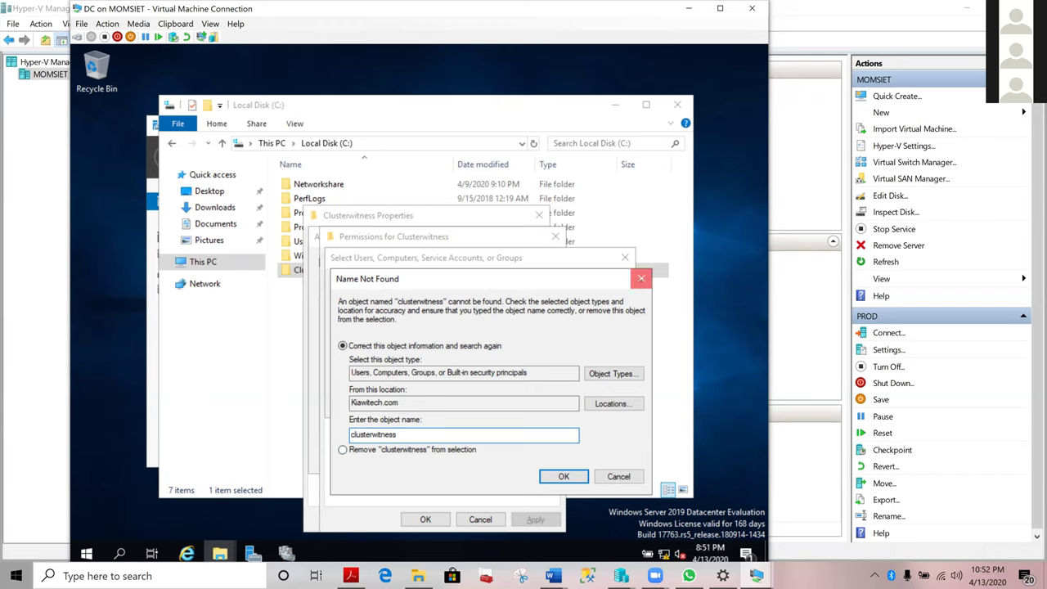
click(642, 279)
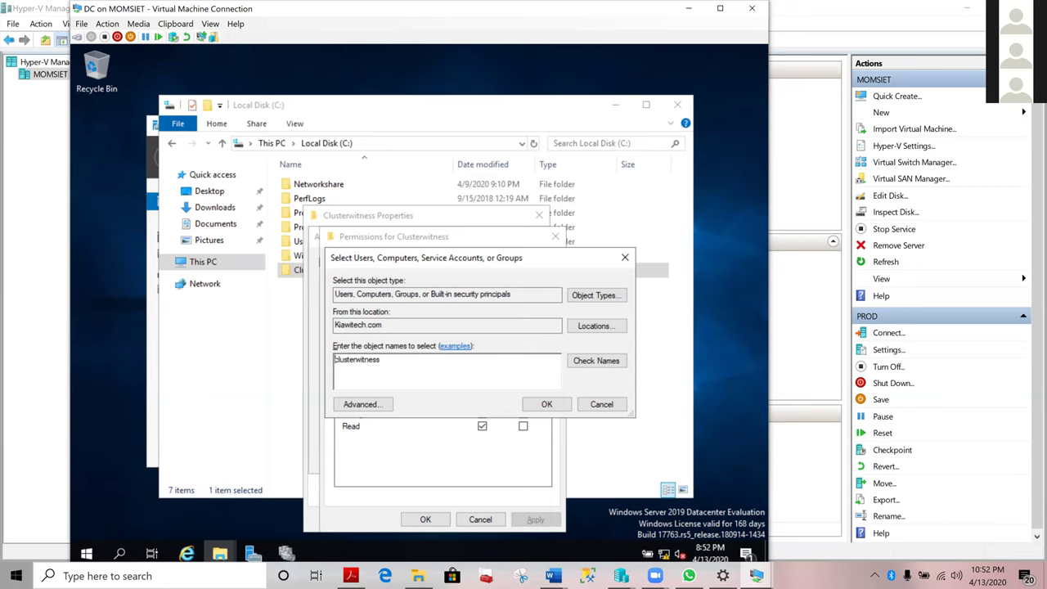
- Enter databasecluster and resolve it to its computer account
text(DC\)
key(BackSpace)
key(BackSpace)
key(Delete)
key(Delete)
key(Delete)
key(Delete)
key(Delete)
key(Delete)
key(Delete)
key(Delete)
key(Delete)
key(Delete)
key(Delete)
key(Delete)
key(Delete)
key(Delete)
text(databasecluster)
click(595, 360)
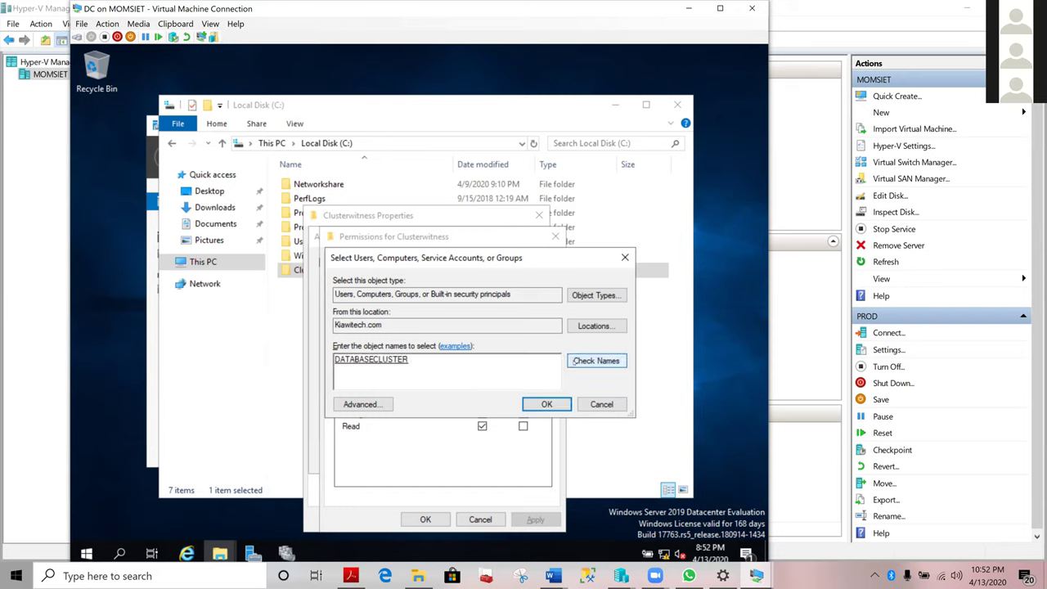
- Add DATABASECLUSTER with Full Control Allow on the share and apply the Advanced Sharing settings
click(543, 403)
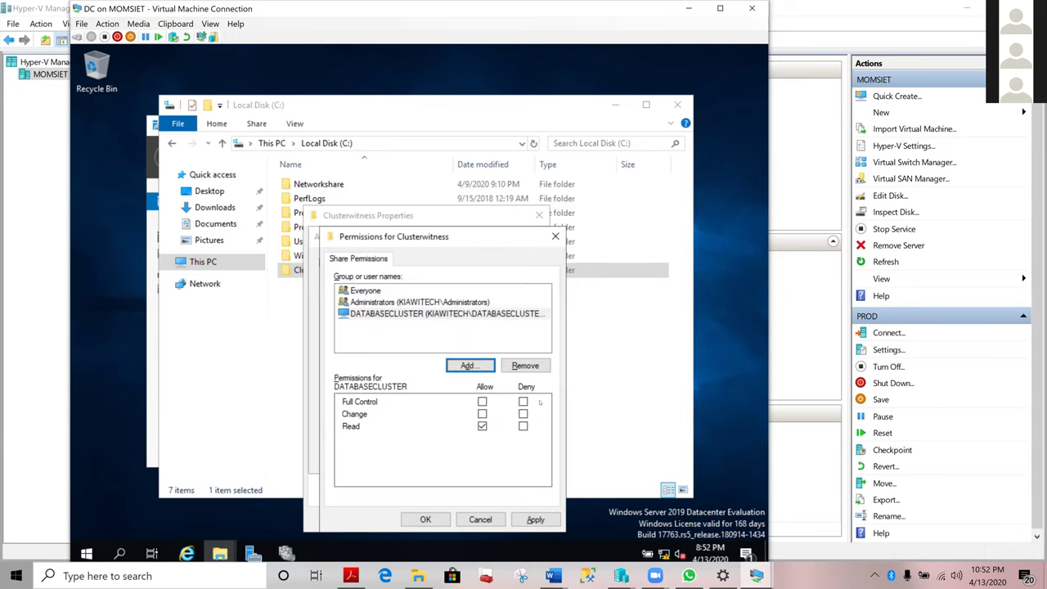
click(482, 402)
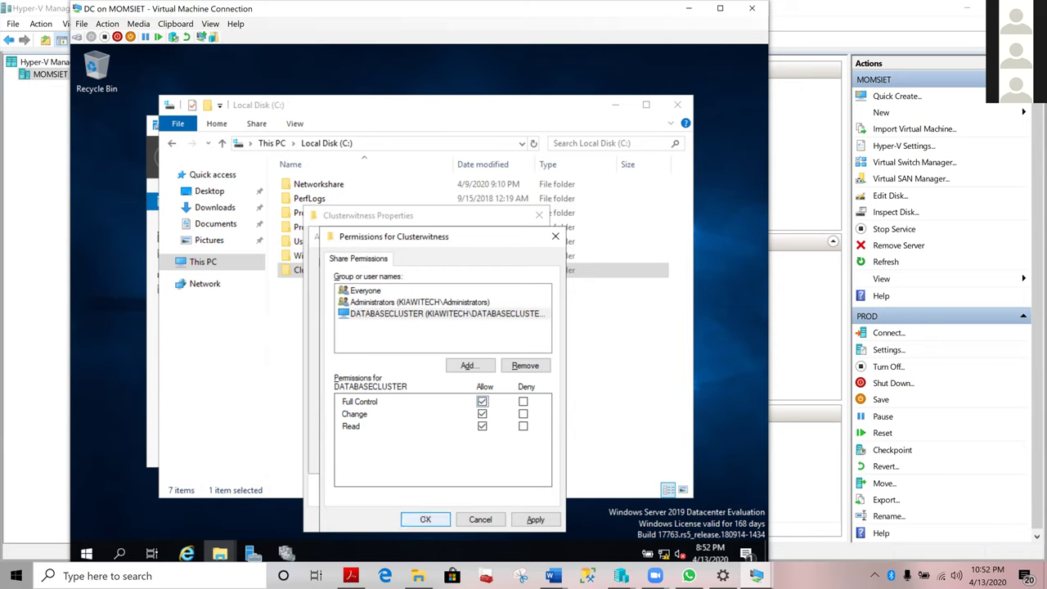
click(514, 519)
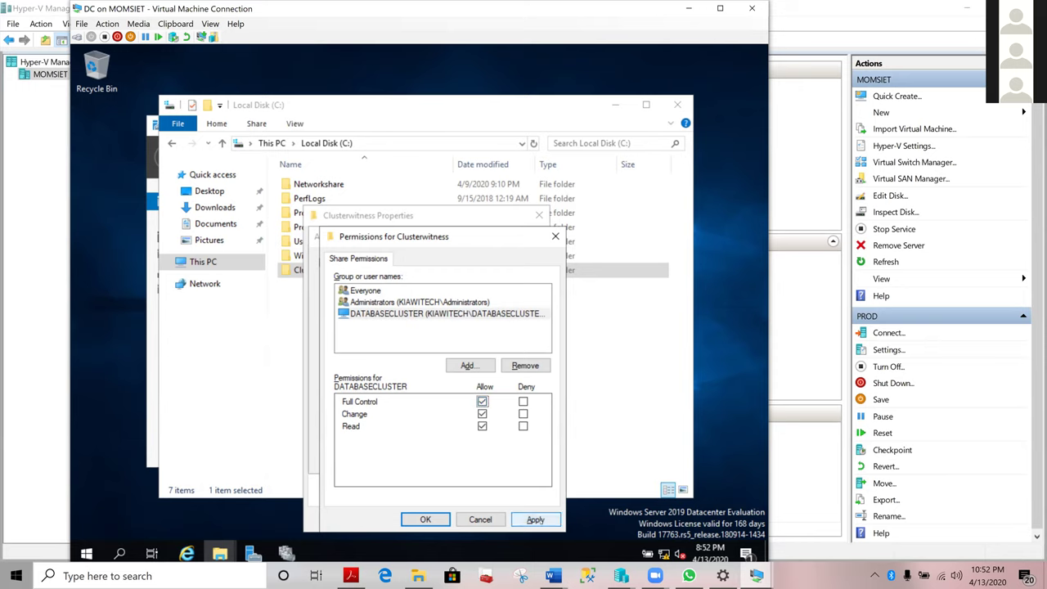
click(425, 521)
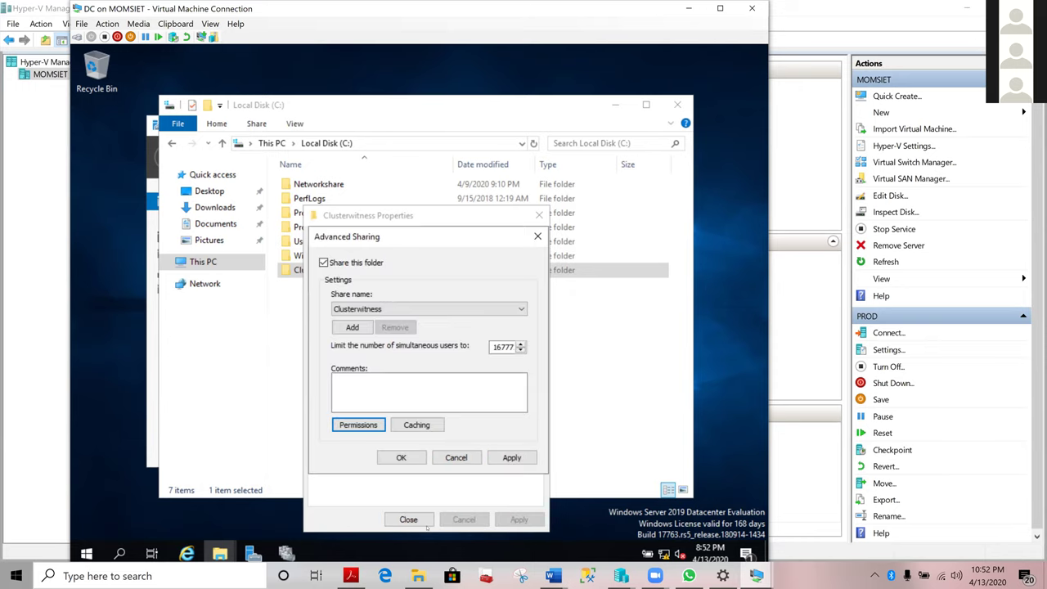
click(425, 525)
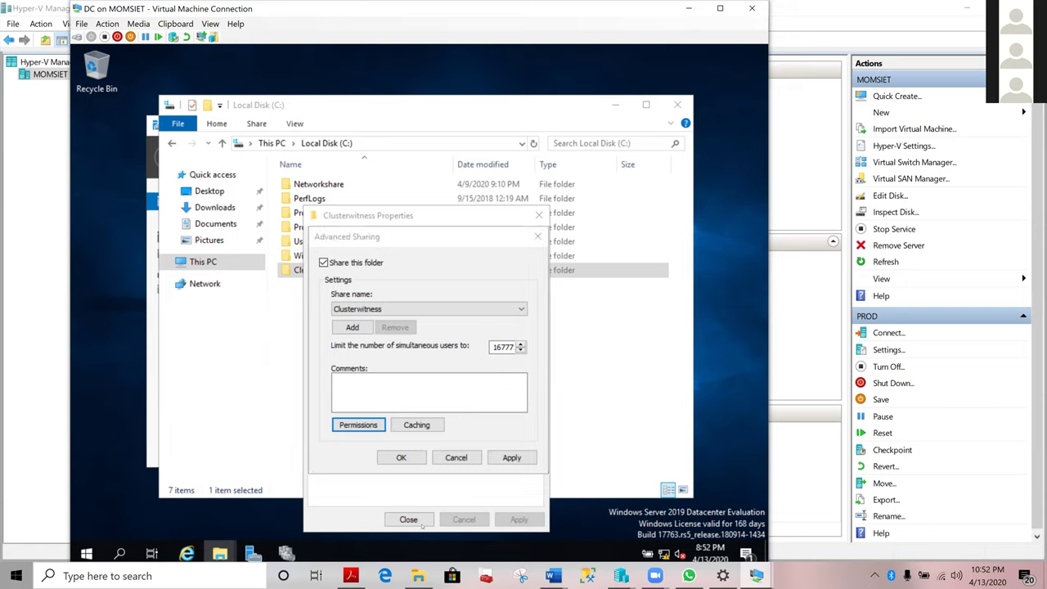
click(513, 457)
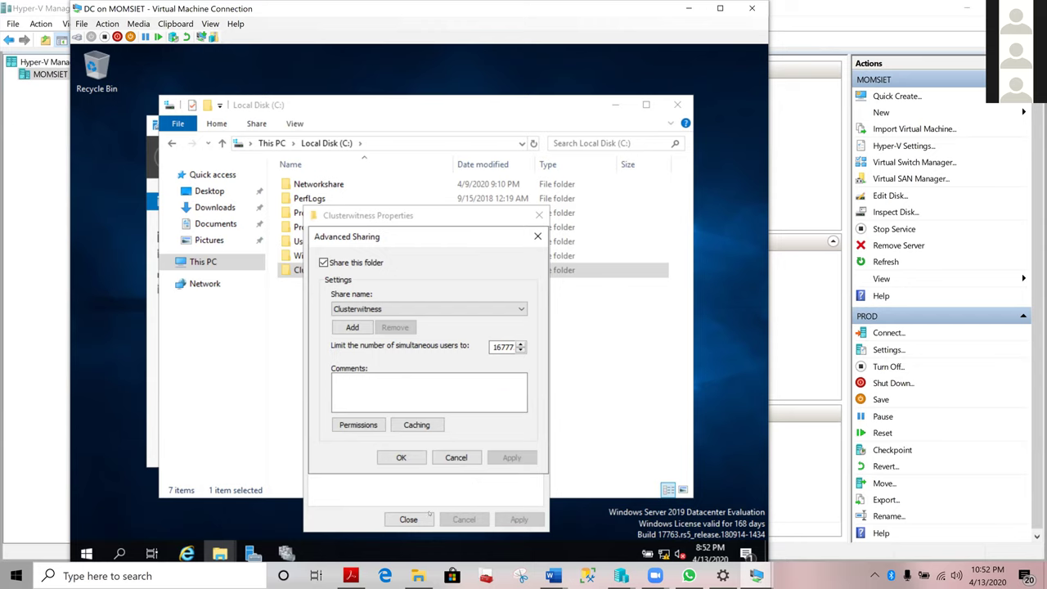
click(408, 457)
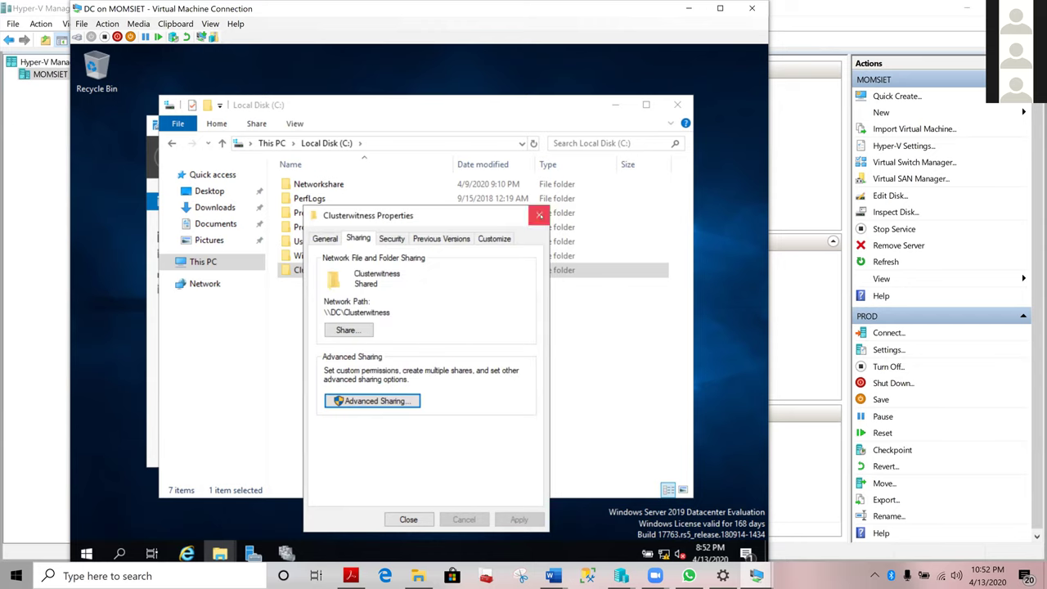
- Review DATABASECLUSTER$'s current permissions on the Clusterwitness folder's Security tab
click(397, 239)
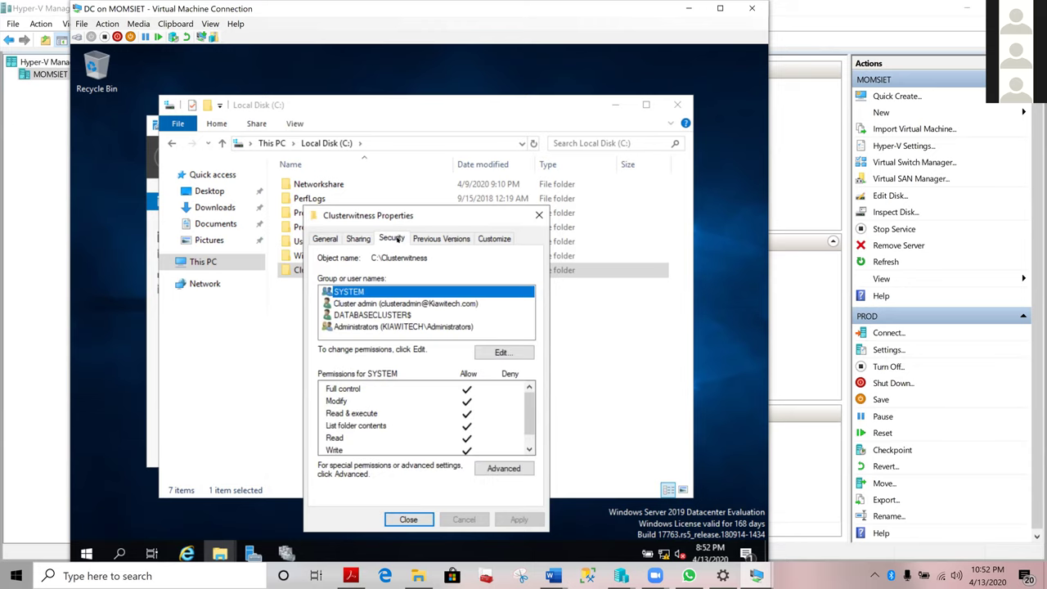
click(392, 315)
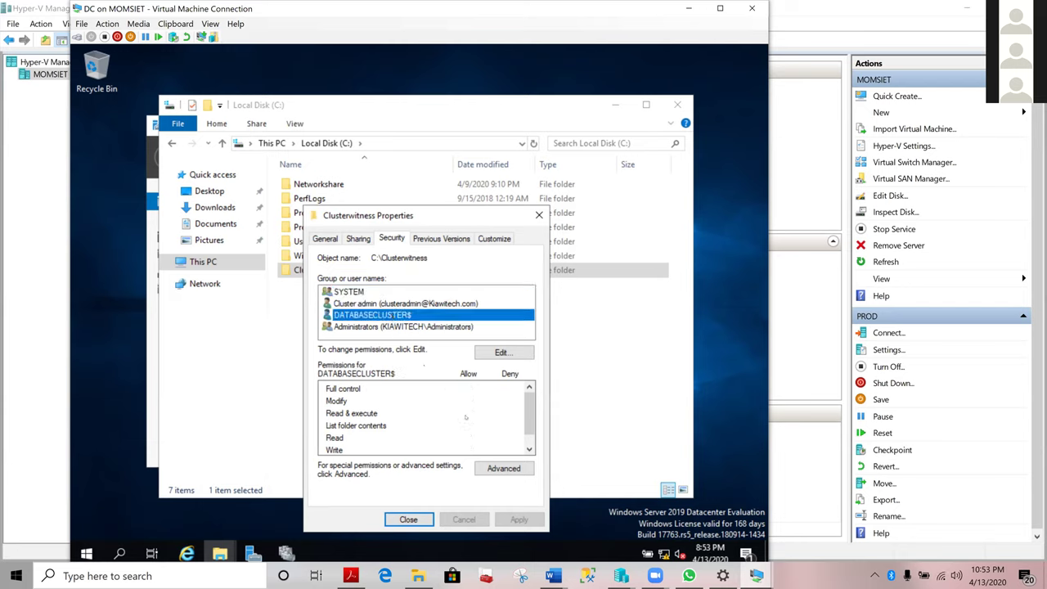
click(527, 421)
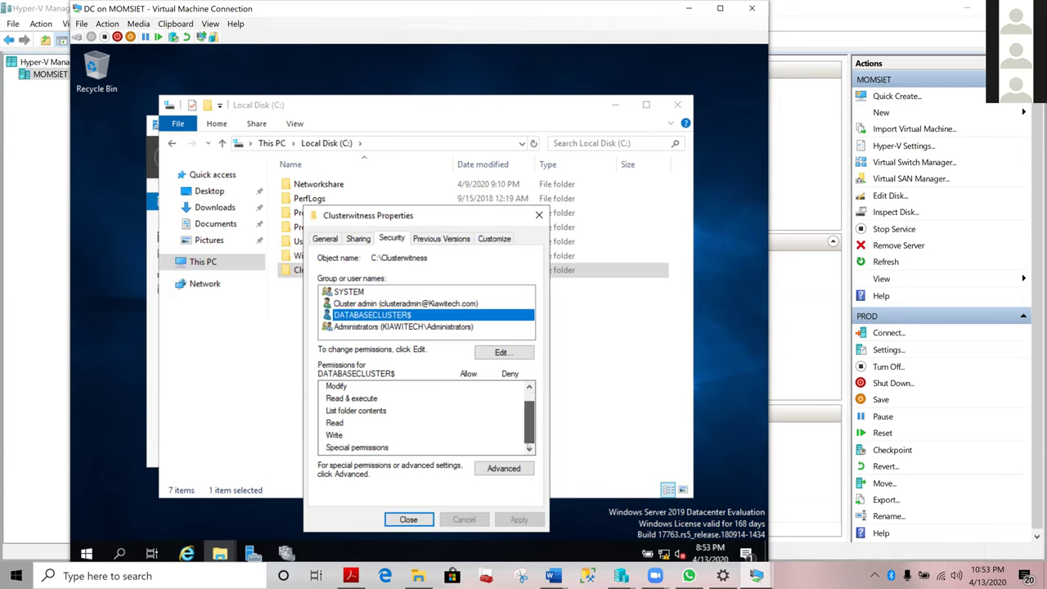
drag(527, 438, 525, 410)
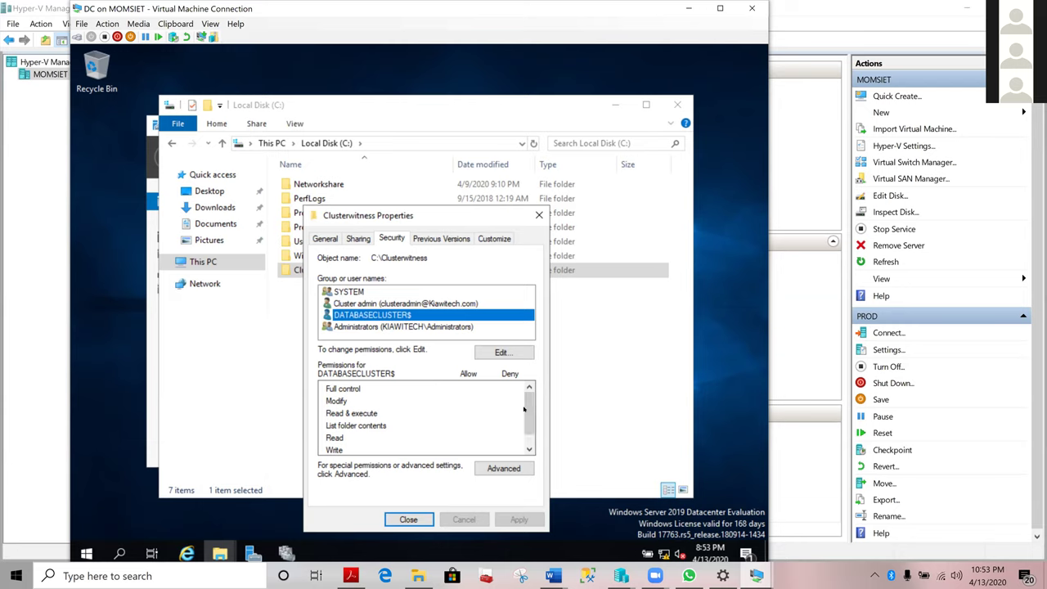
- Grant DATABASECLUSTER$ Full control of the folder, apply, and close the Properties dialog
click(497, 353)
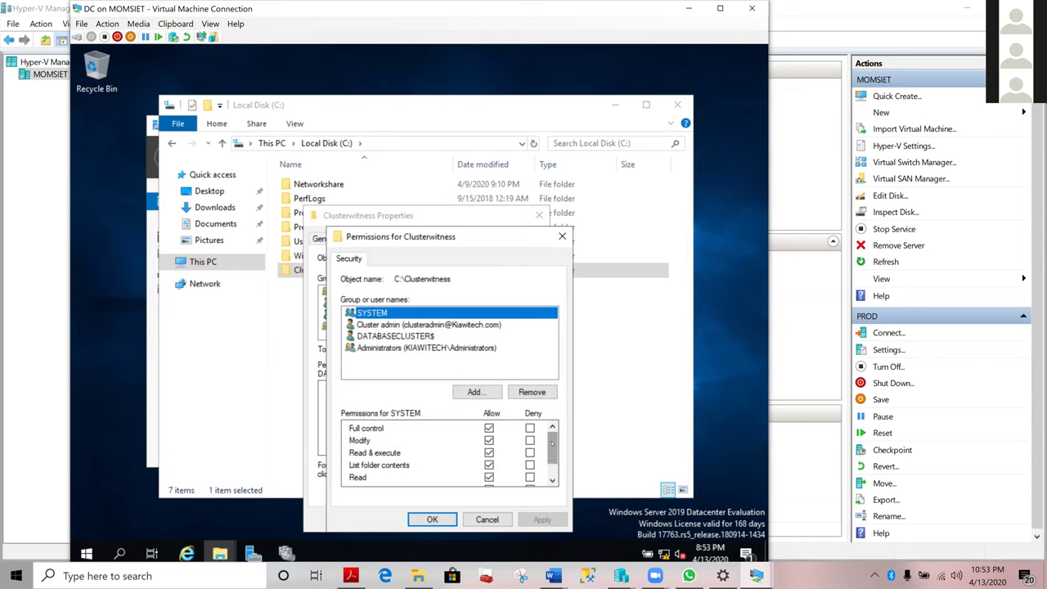
click(432, 336)
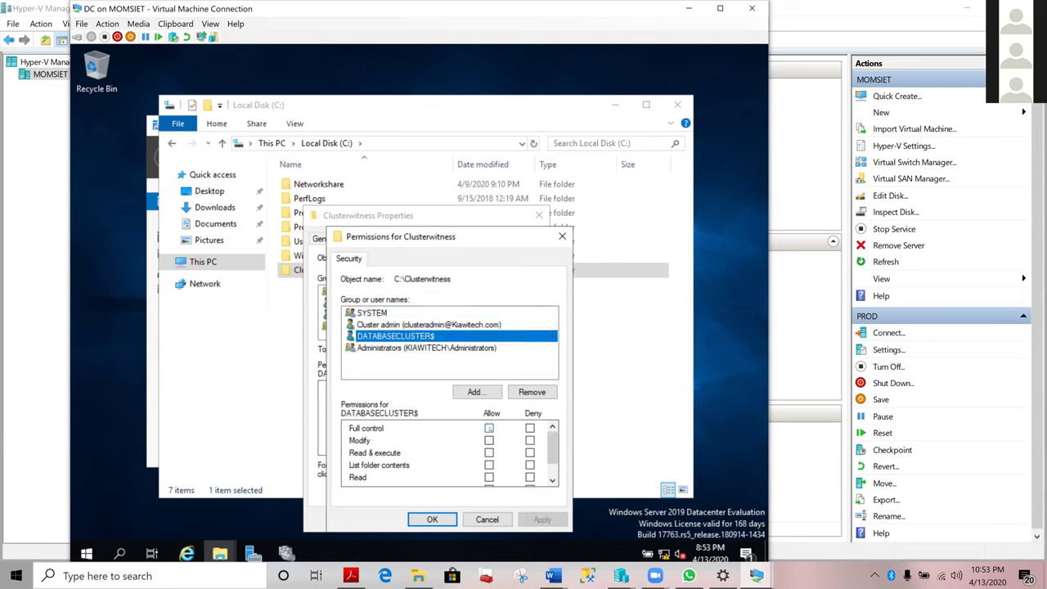
click(489, 428)
drag(555, 440, 553, 463)
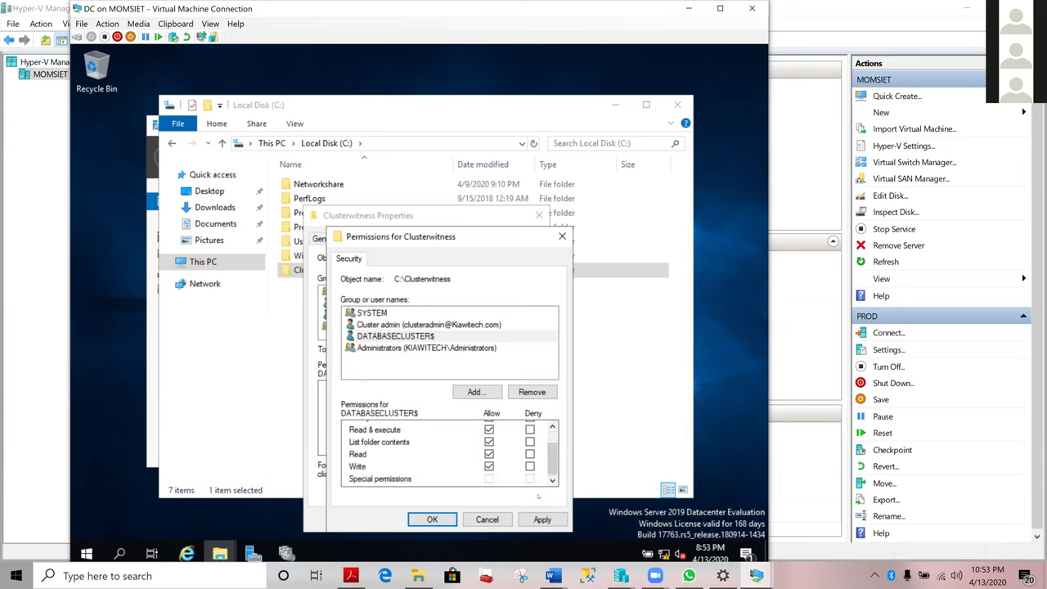
click(543, 520)
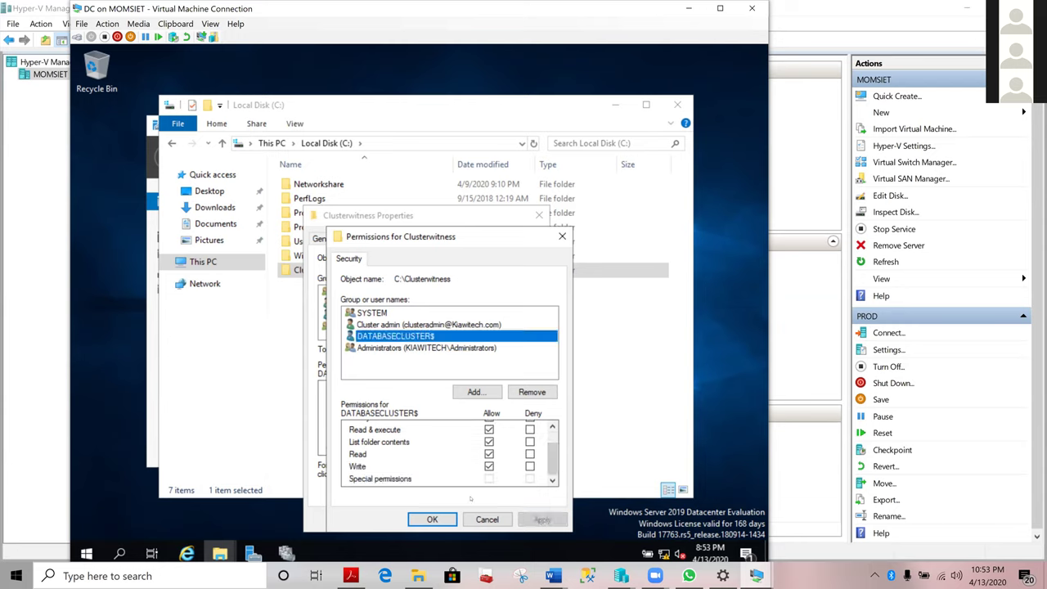
click(440, 521)
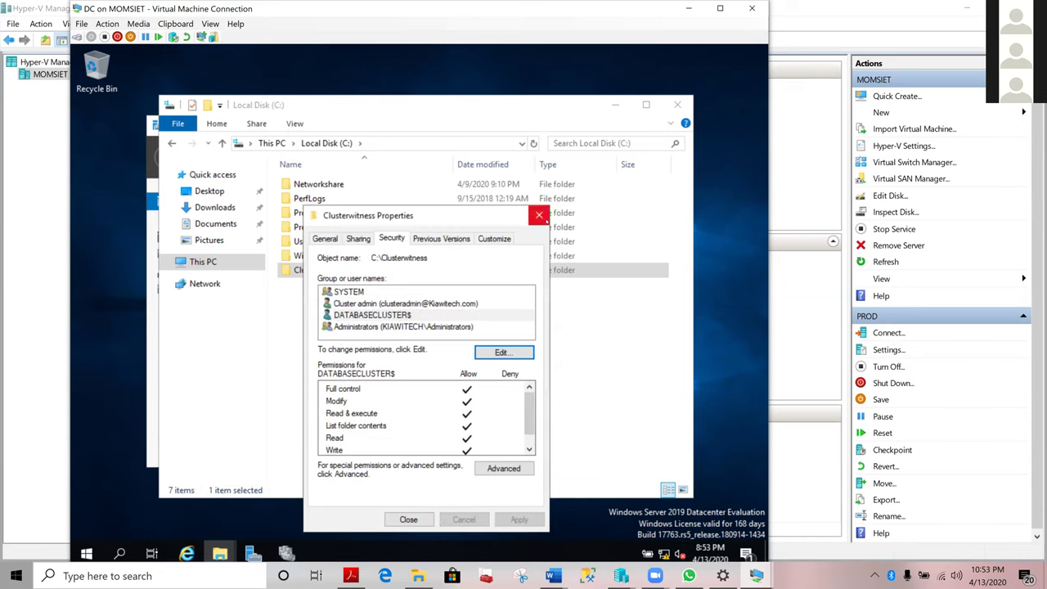
click(539, 215)
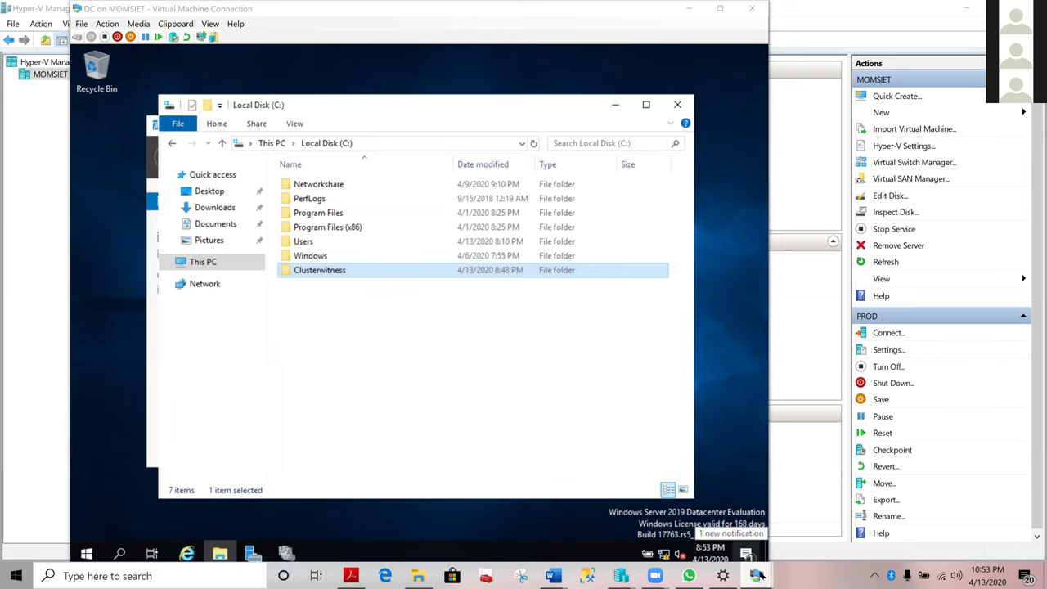
- Rerun the quorum wizard choosing a file share witness and begin the path with \\dc\
mouse_move(757, 575)
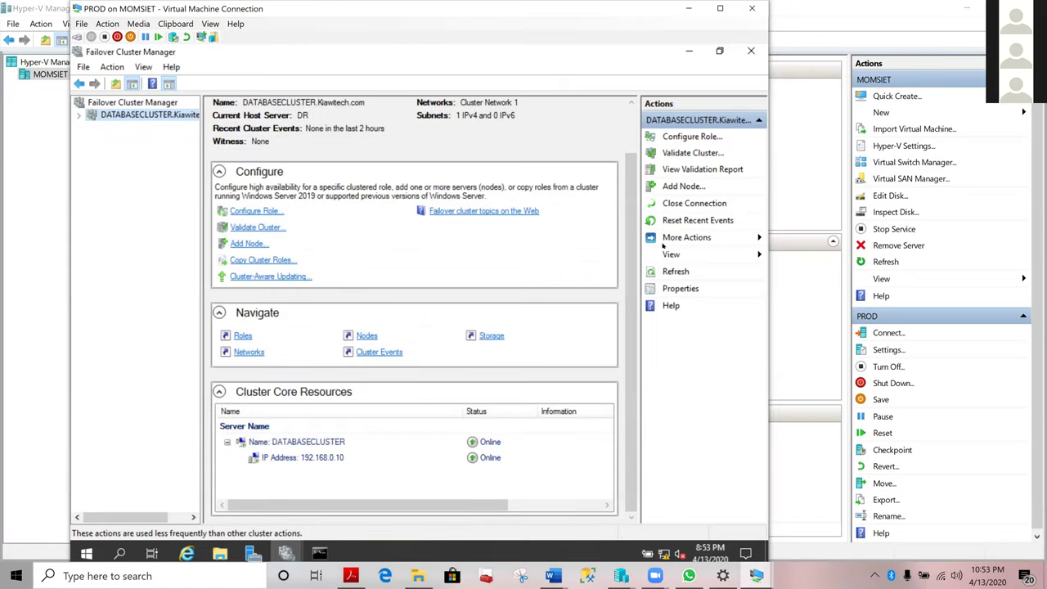
click(663, 242)
click(660, 245)
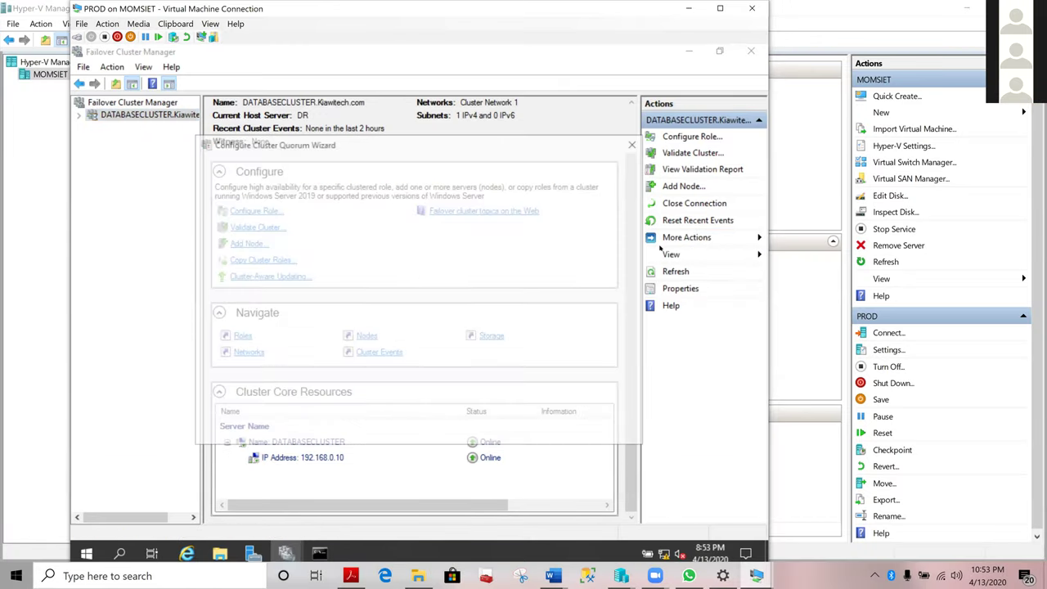
click(551, 428)
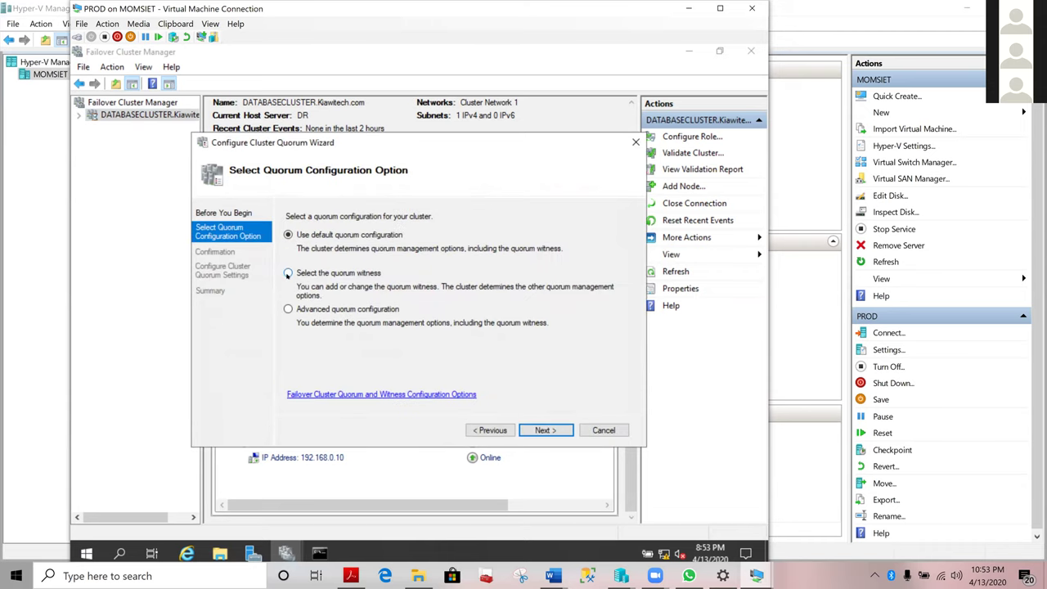
click(288, 273)
click(542, 430)
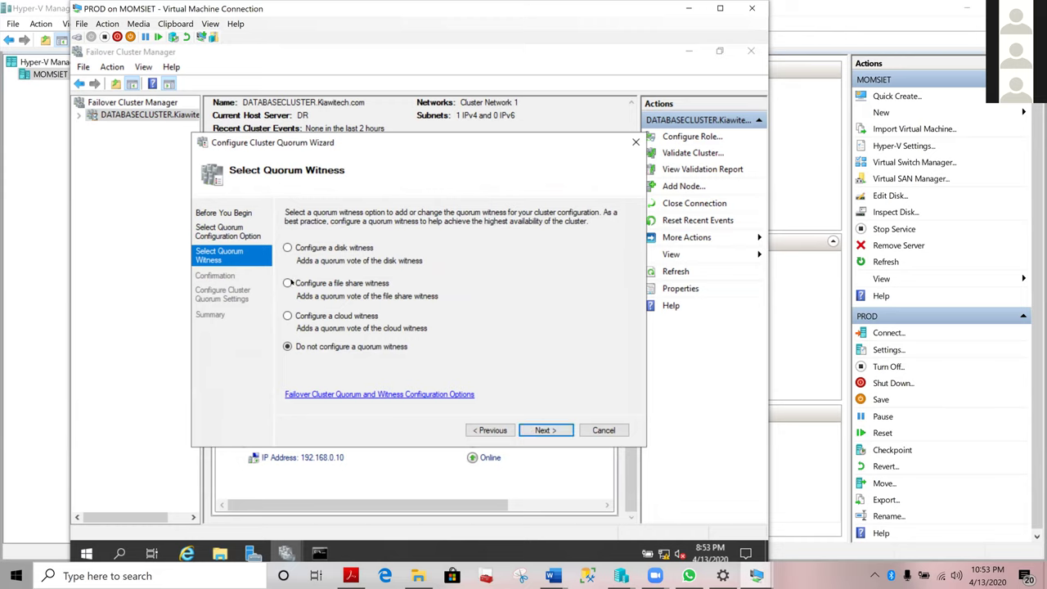
click(287, 283)
click(554, 432)
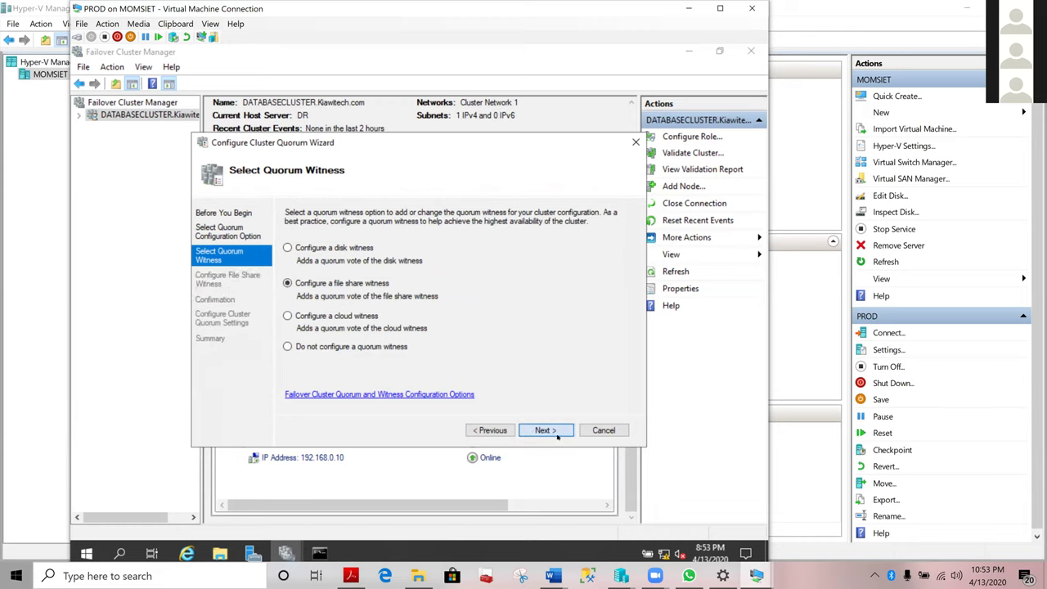
text(\\dc\)
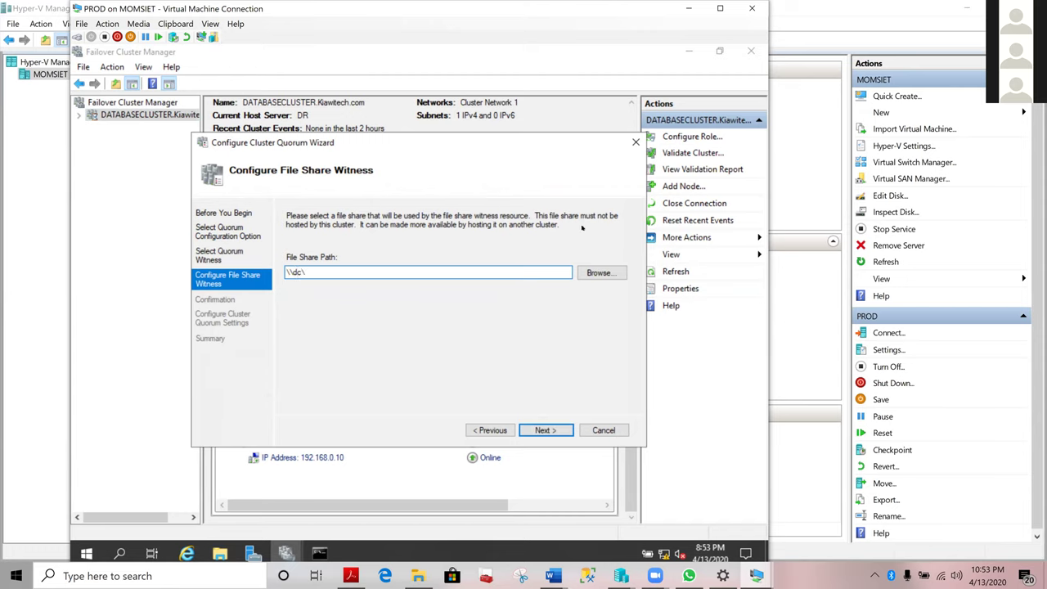
- Browse server dc's shared folders and pick Clusterwitness as the witness share
click(600, 273)
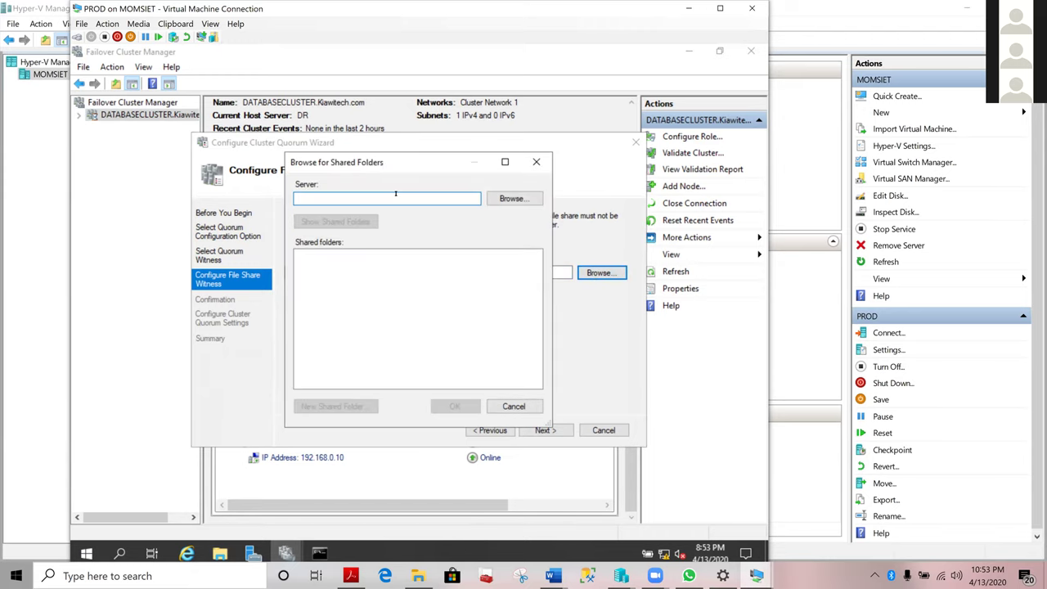
text(d)
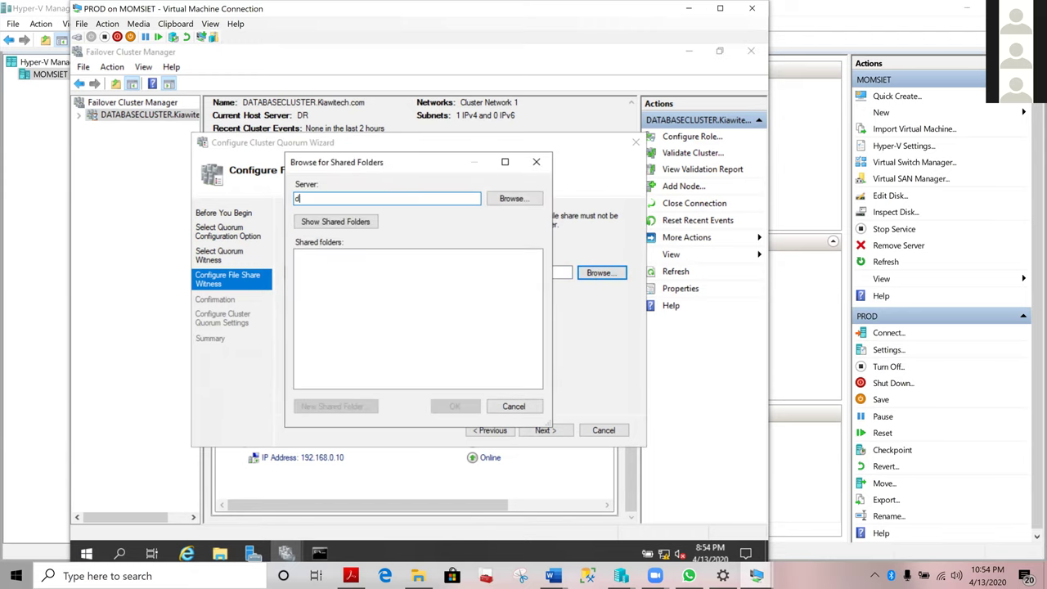
key(BackSpace)
text(\dc)
key(BackSpace)
key(BackSpace)
key(BackSpace)
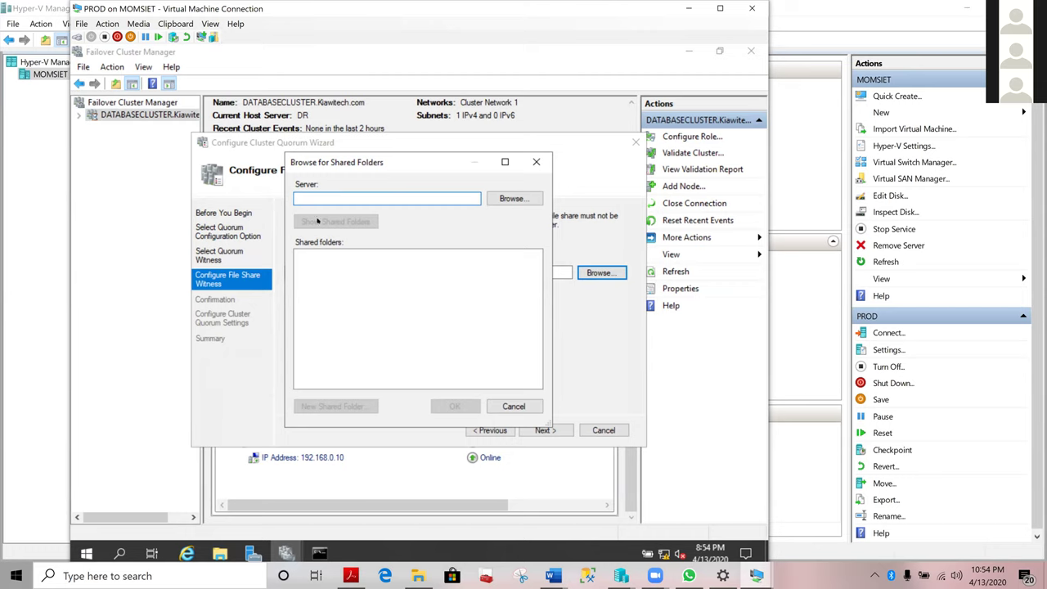
text(dc)
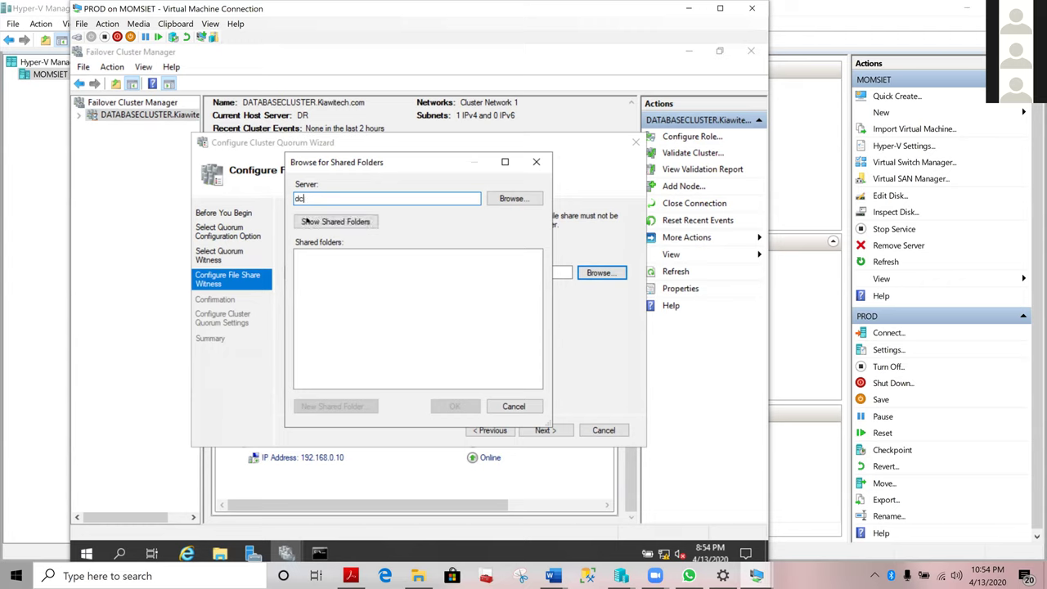
click(298, 222)
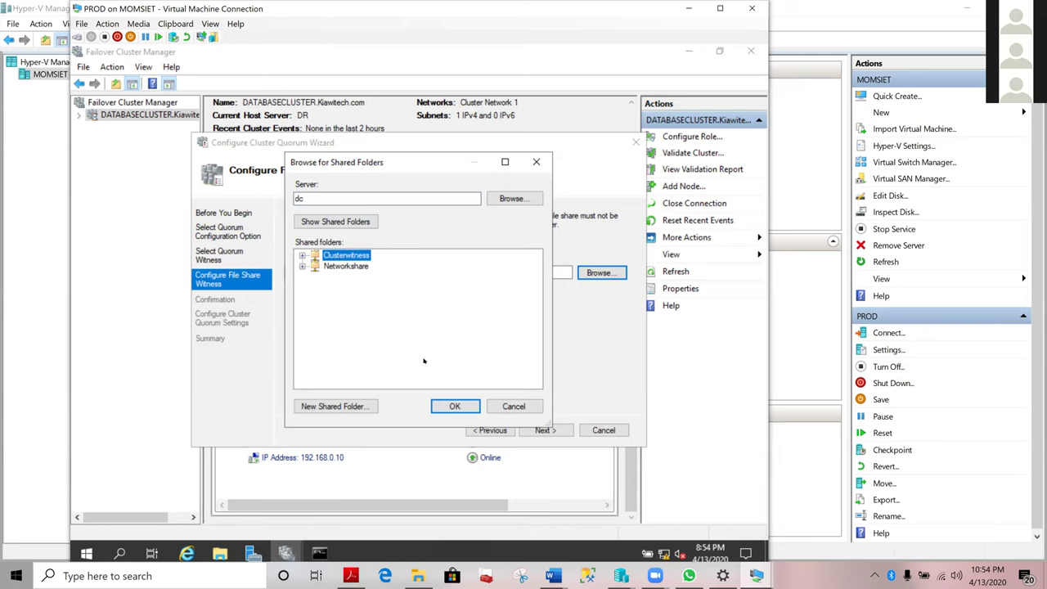
click(444, 407)
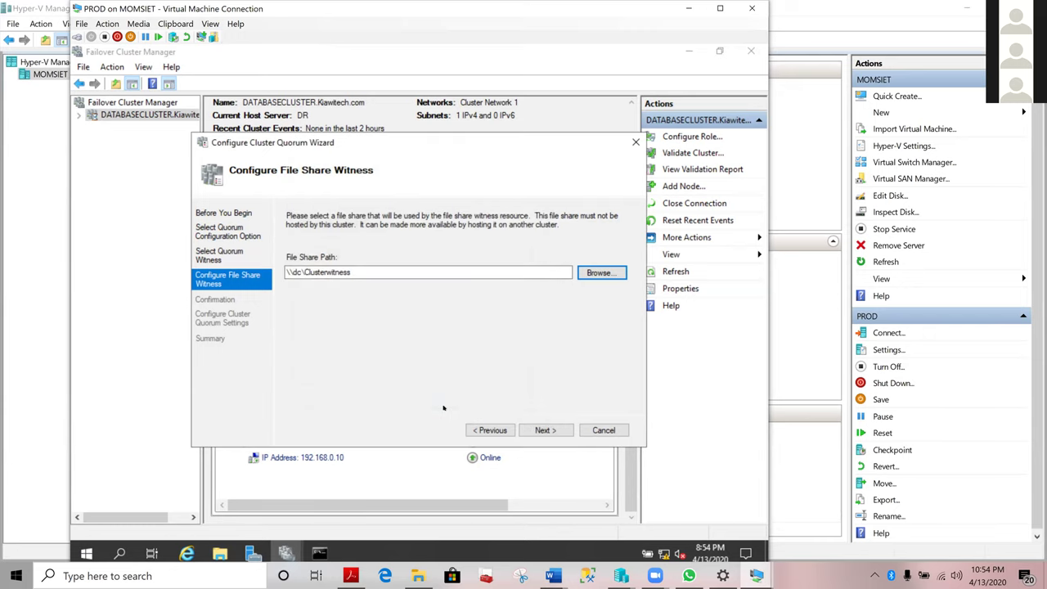
- Confirm and finish the quorum wizard with the \\dc\Clusterwitness witness
click(542, 429)
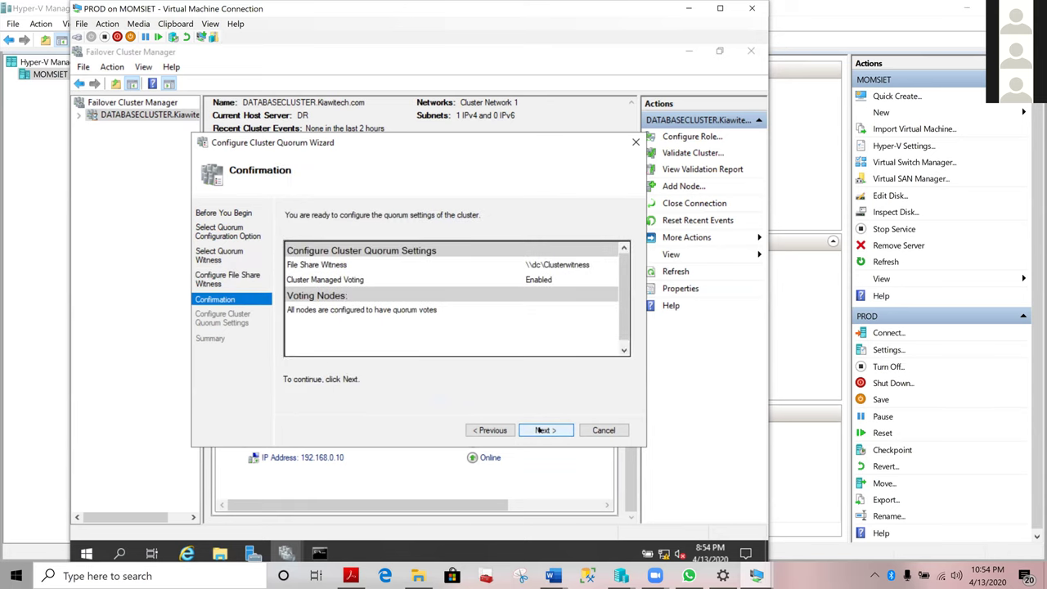
click(543, 430)
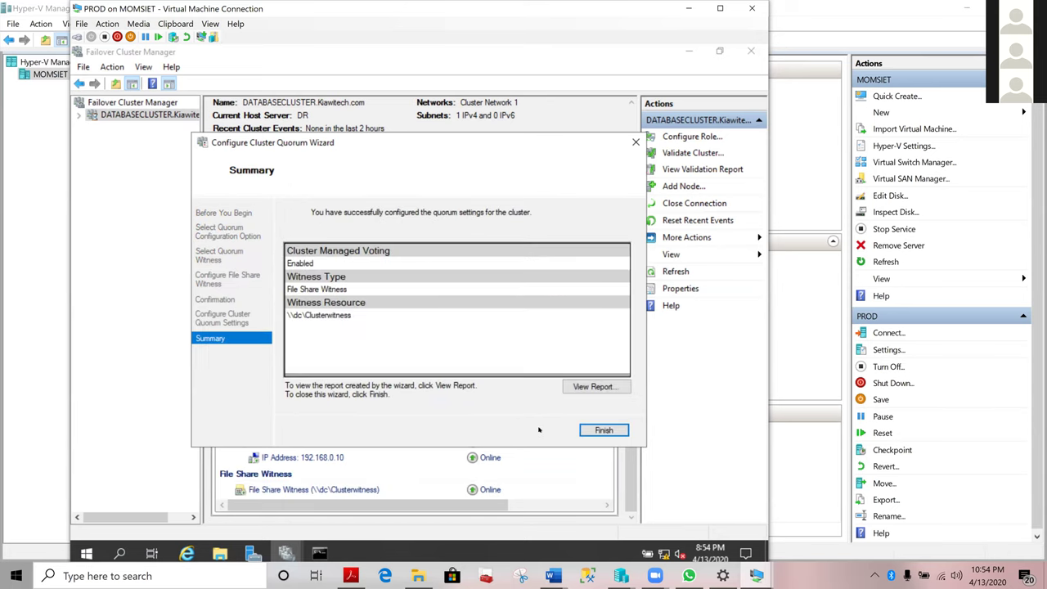
click(596, 429)
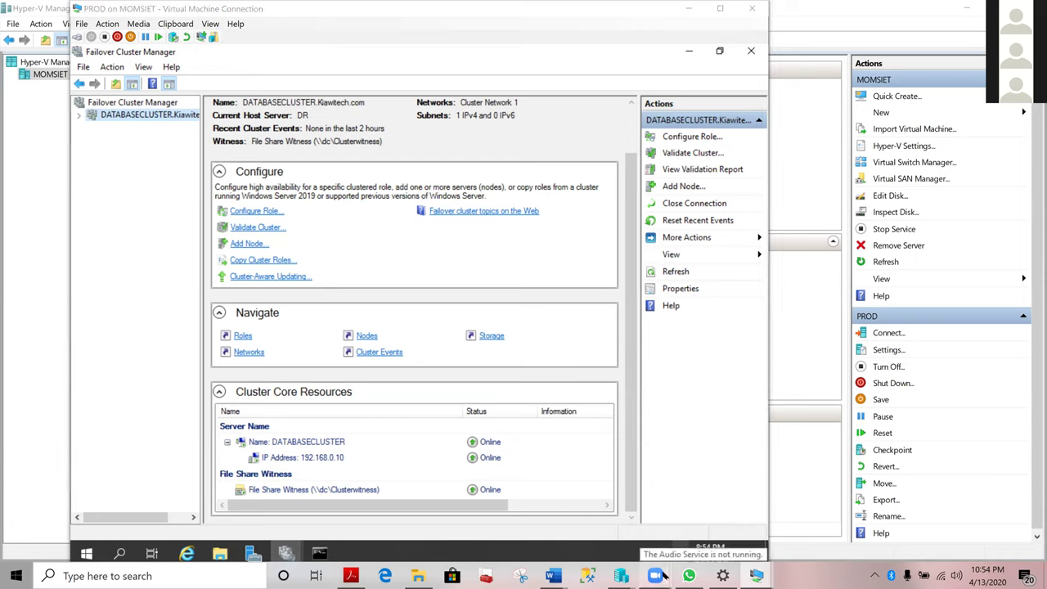
- Bring the quorum wizard back up at the Configure File Share Witness page on the other VM
mouse_move(659, 576)
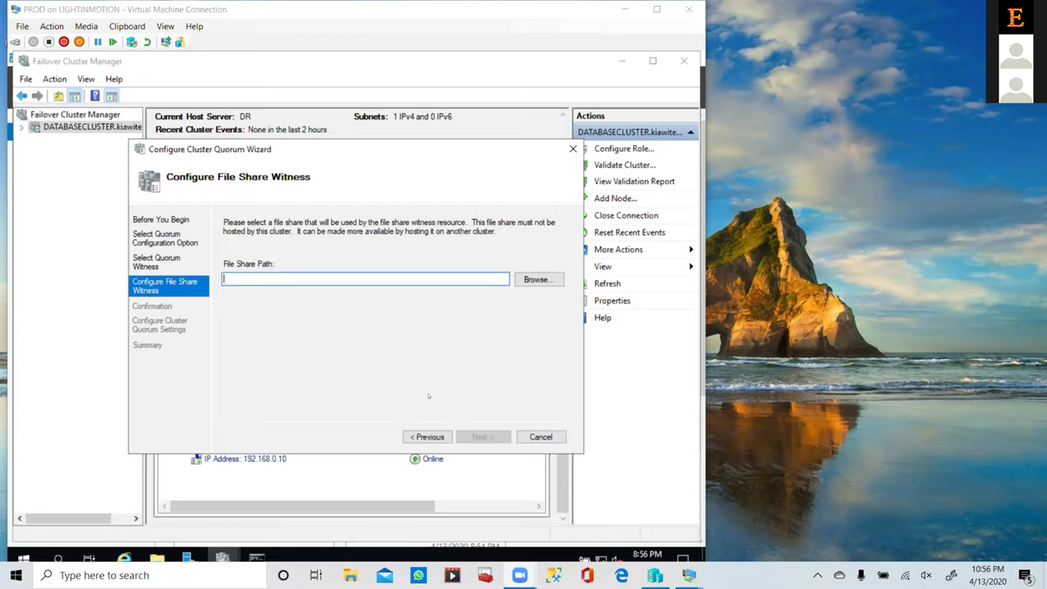
- Enter \\dc\clusterwitness as the File Share Path
click(348, 277)
text(\\d)
key(BackSpace)
text(dC)
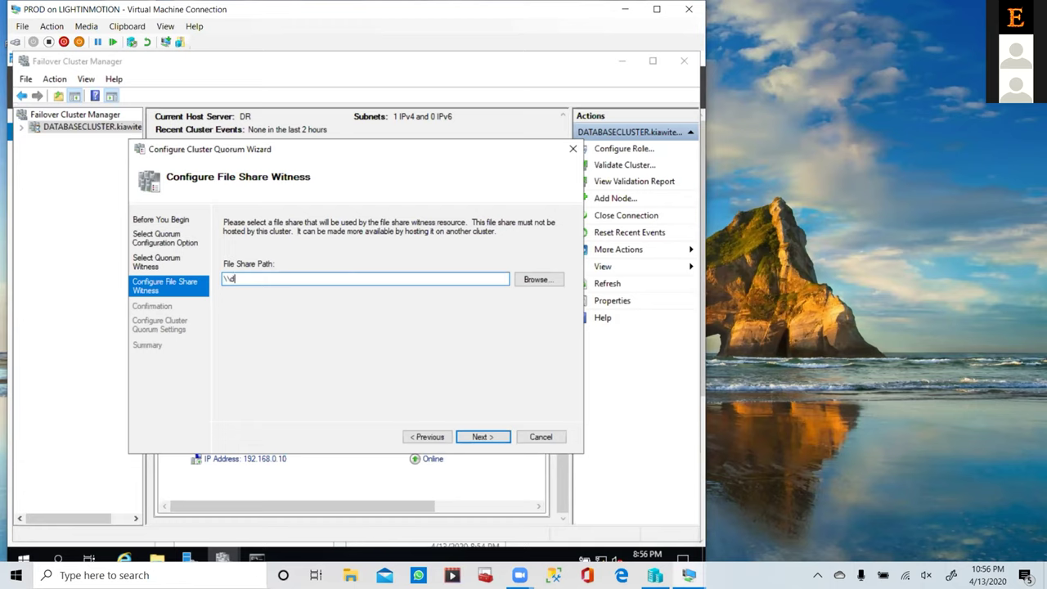
key(BackSpace)
key(BackSpace)
text(dC)
key(BackSpace)
text(c\clusterwitness)
- Confirm and complete the quorum wizard with the new file share witness
click(483, 436)
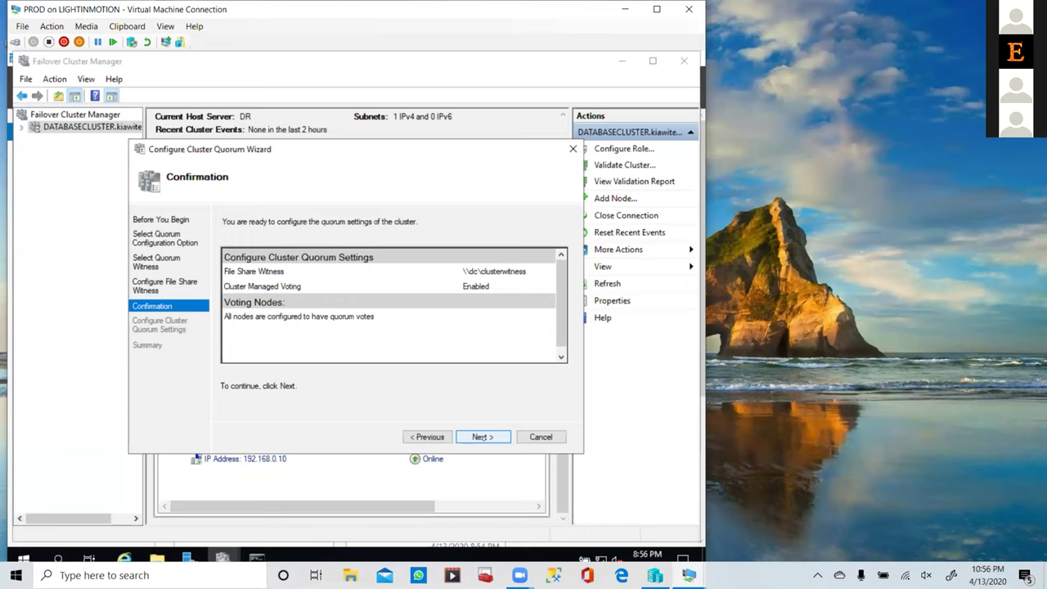
click(482, 436)
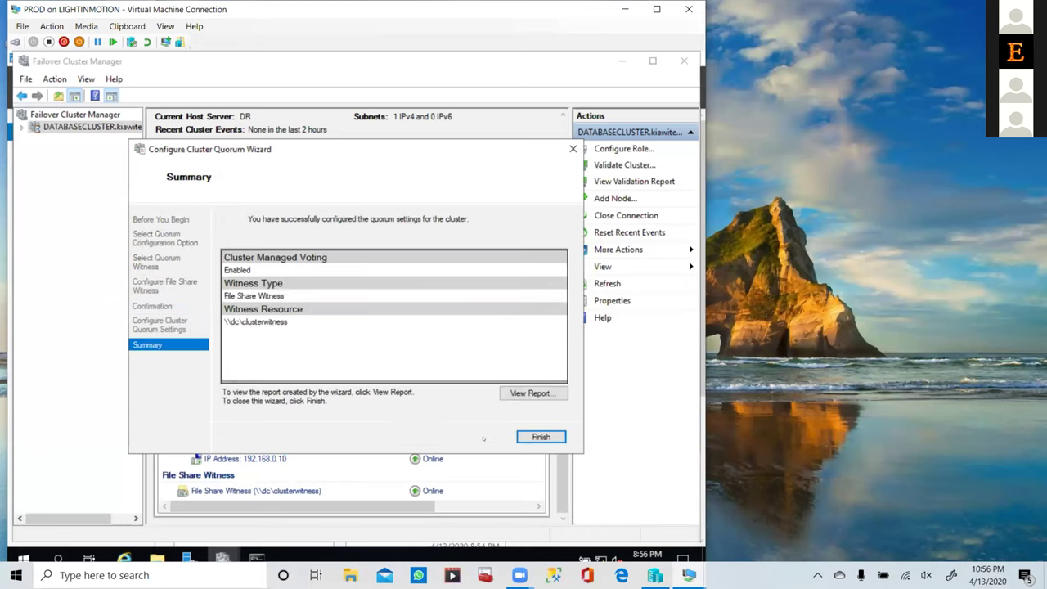
click(541, 436)
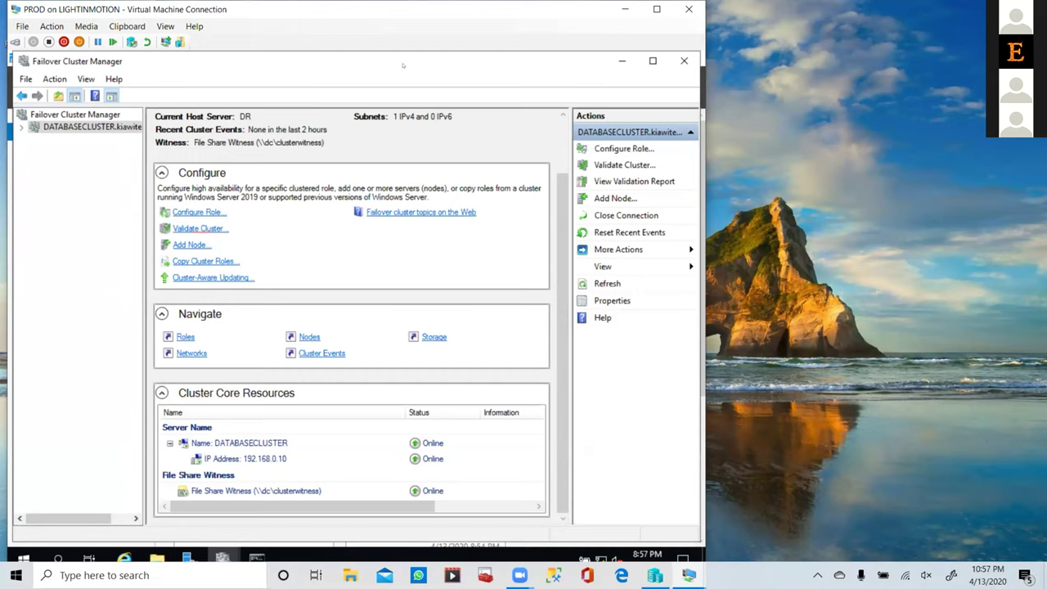
- Maximize the Failover Cluster Manager window inside the PROD VM
double_click(455, 59)
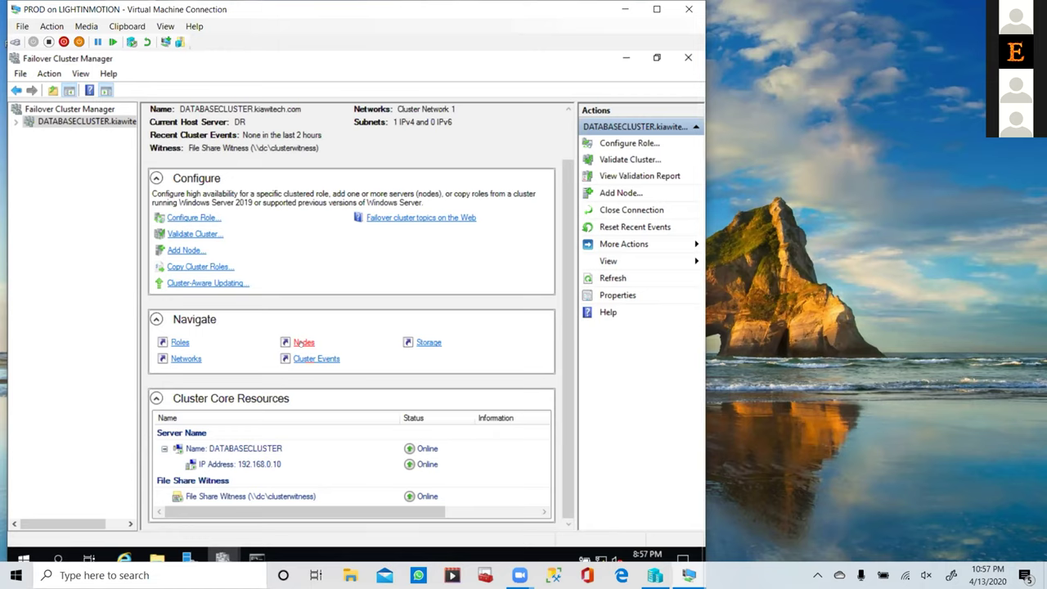
- Show the Nodes list (DR and PROD Up, one vote each), then move through the VM Action menu
click(304, 343)
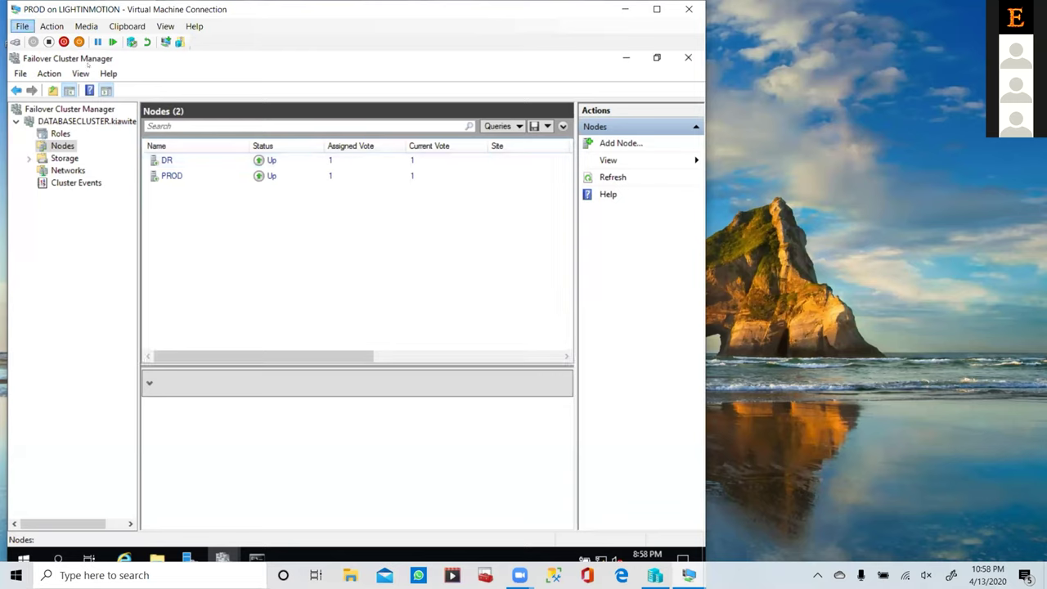
key(Down)
key(Right)
key(Down)
key(Down)
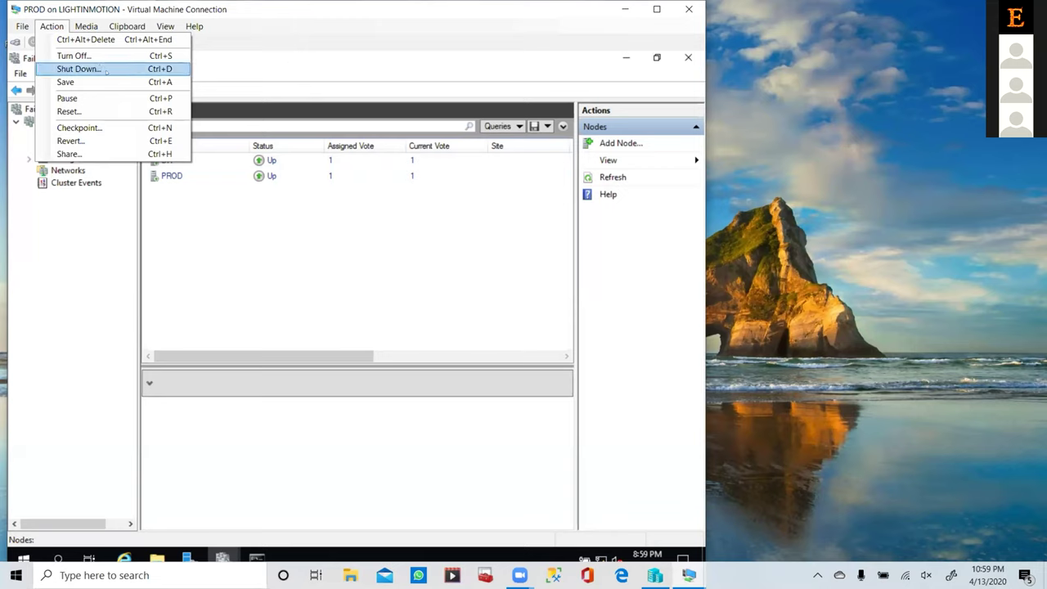
- Shut down the PROD server with the Other (Unplanned) reason and minimize its VM window
click(63, 29)
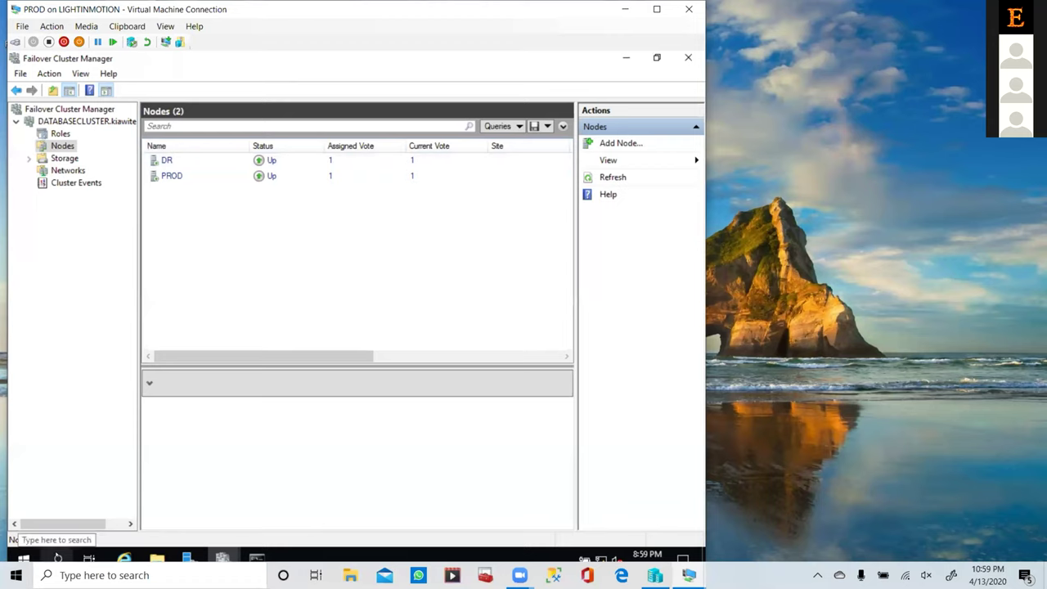
click(25, 555)
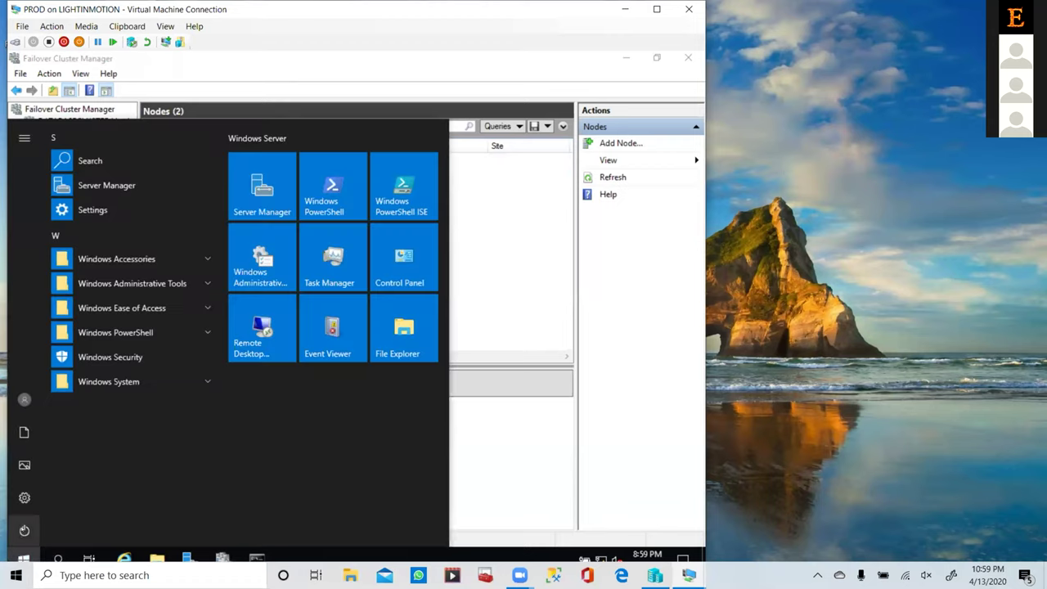
click(24, 530)
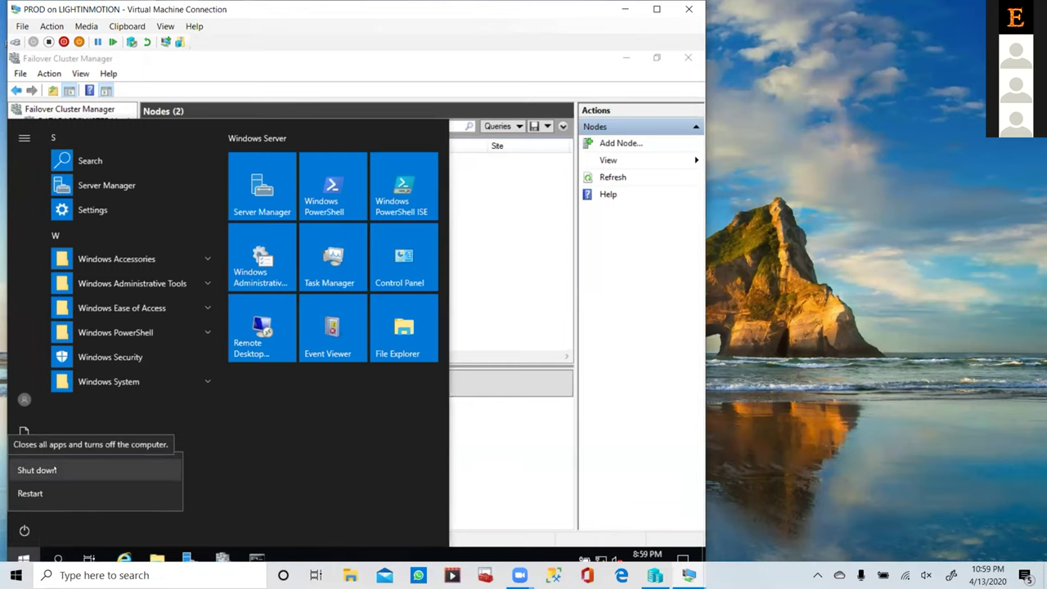
click(37, 471)
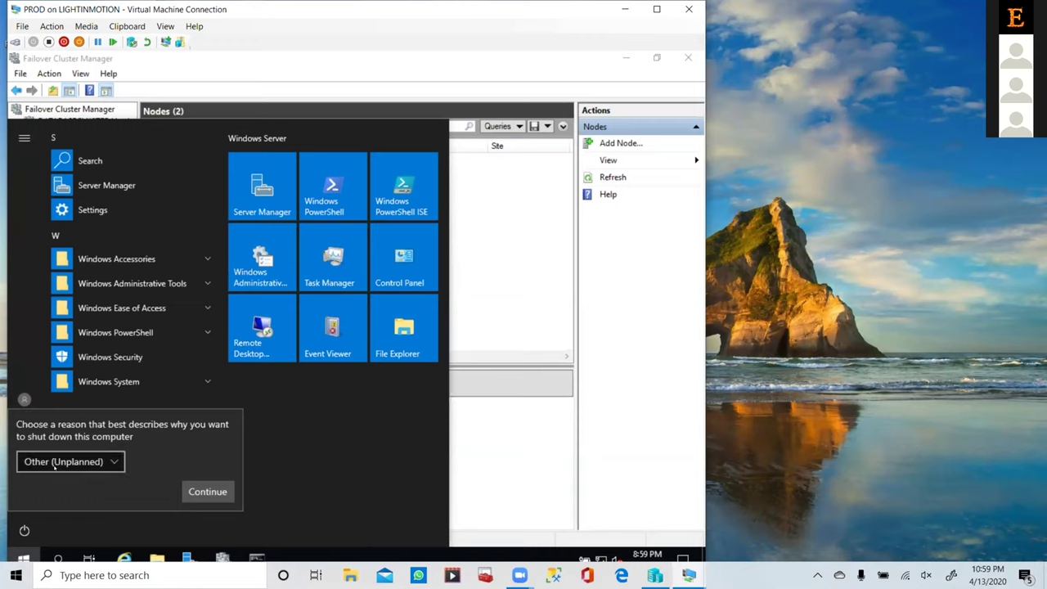
click(204, 490)
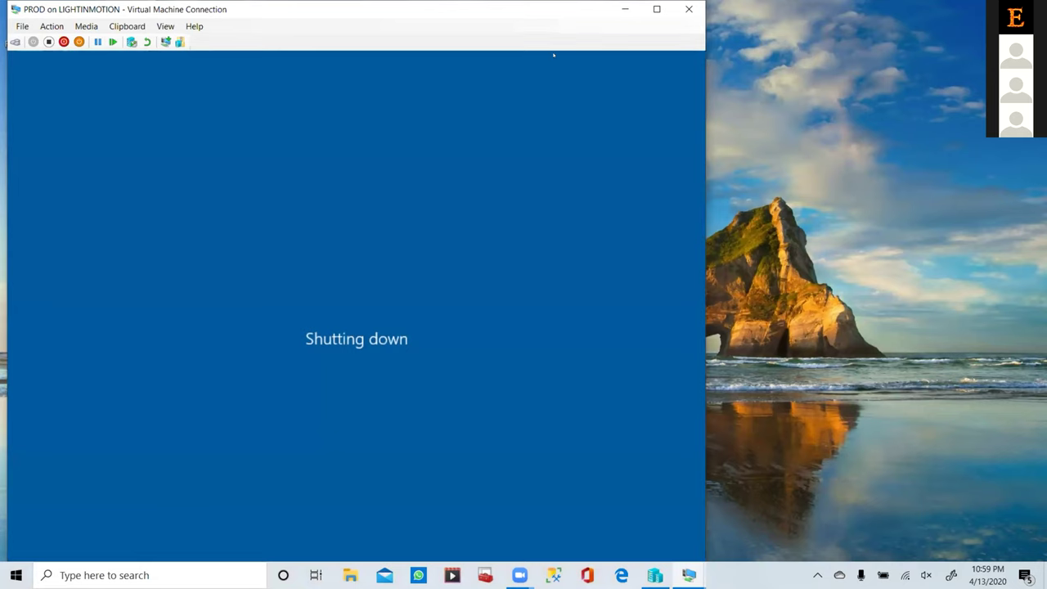
click(625, 9)
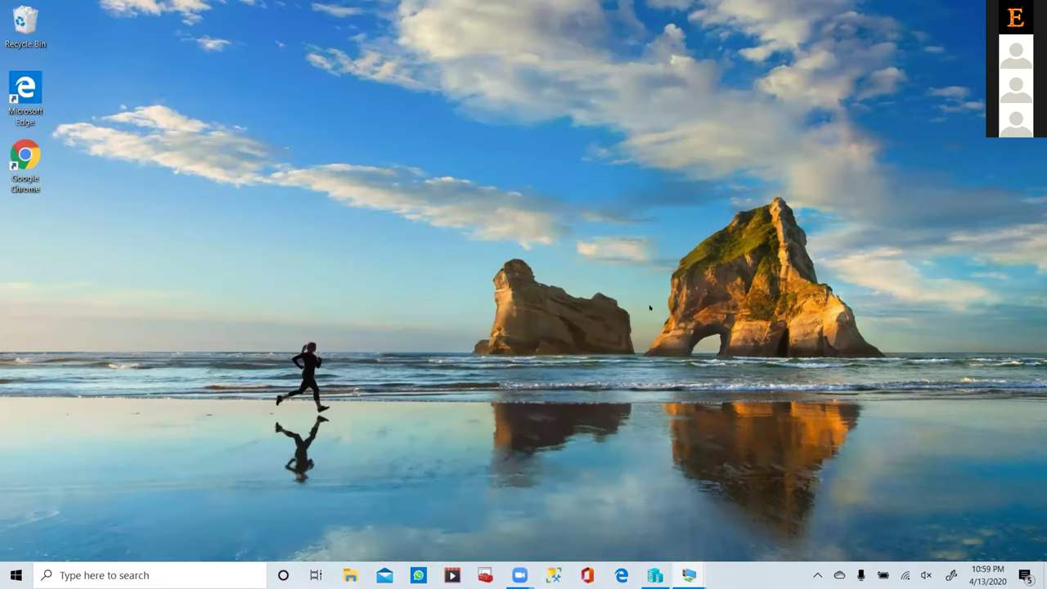
- Bring up the DR VM window, send Ctrl+Alt+Delete, and sign in with the cluster administrator account
mouse_move(689, 575)
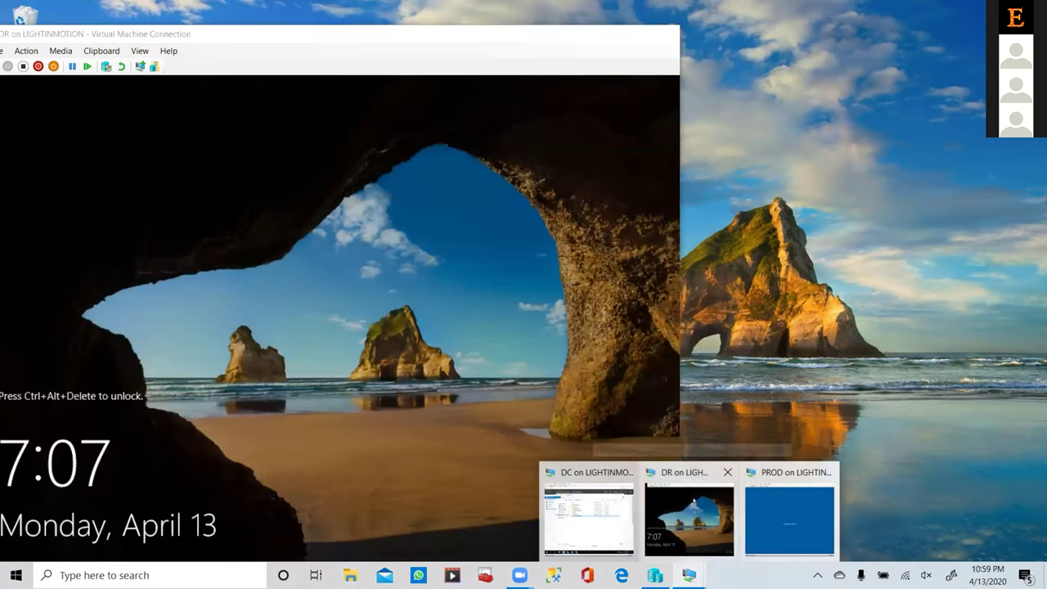
click(693, 502)
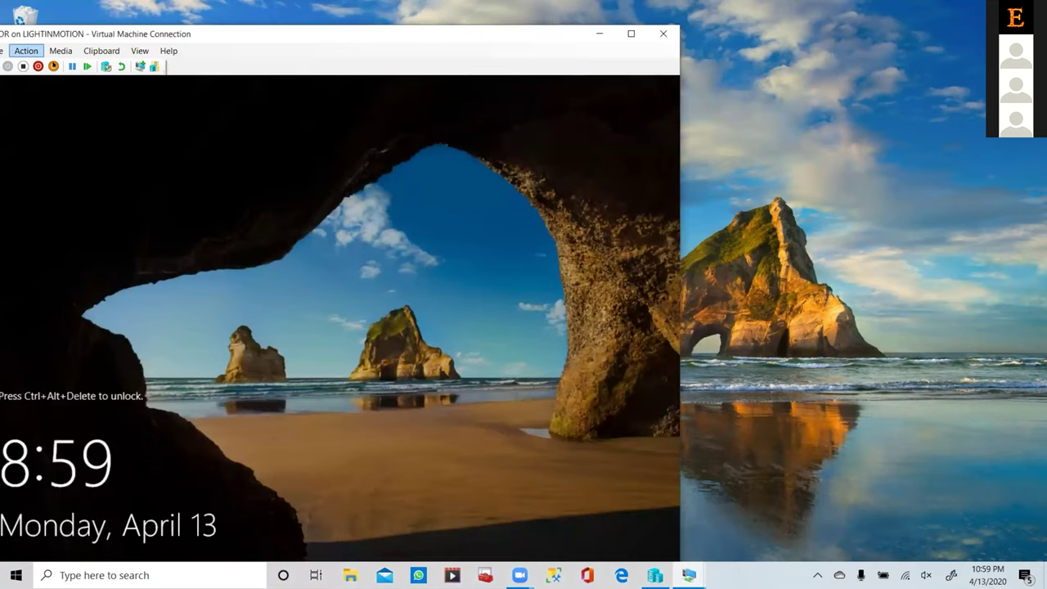
click(27, 51)
click(46, 64)
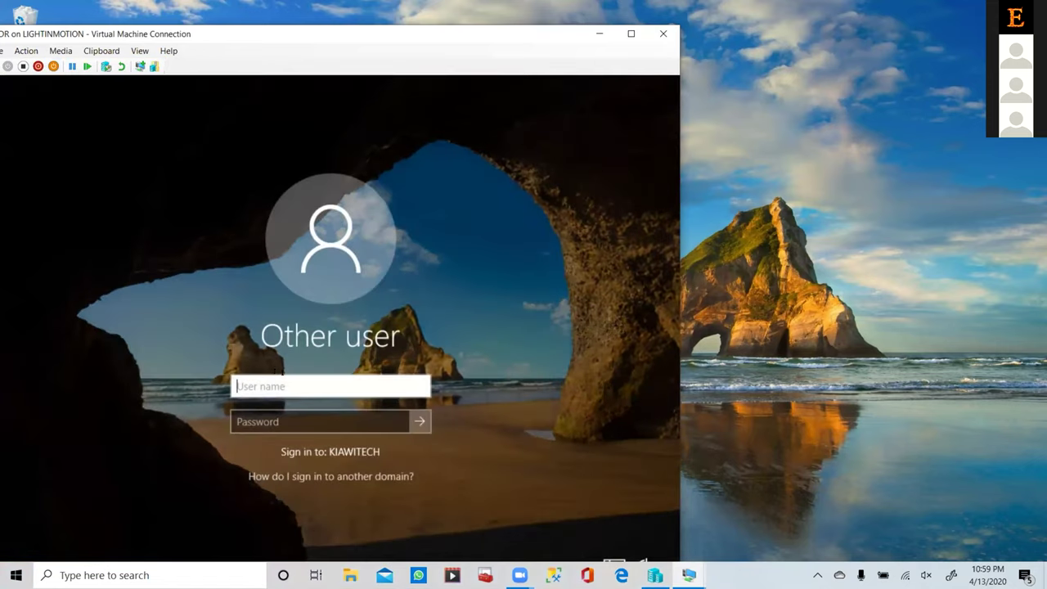
text(cluster)
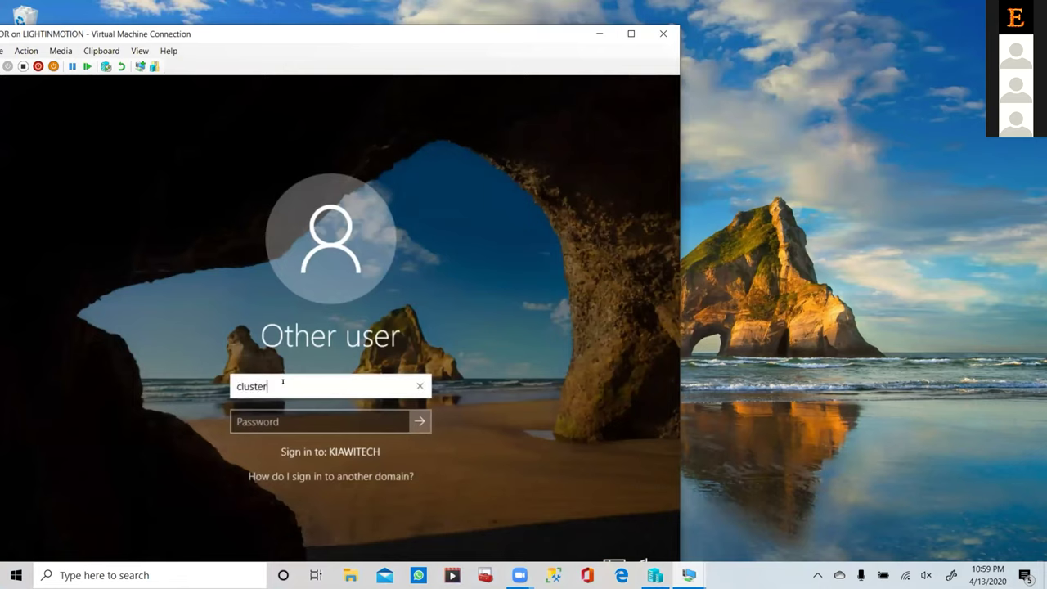
text(admin)
key(Tab)
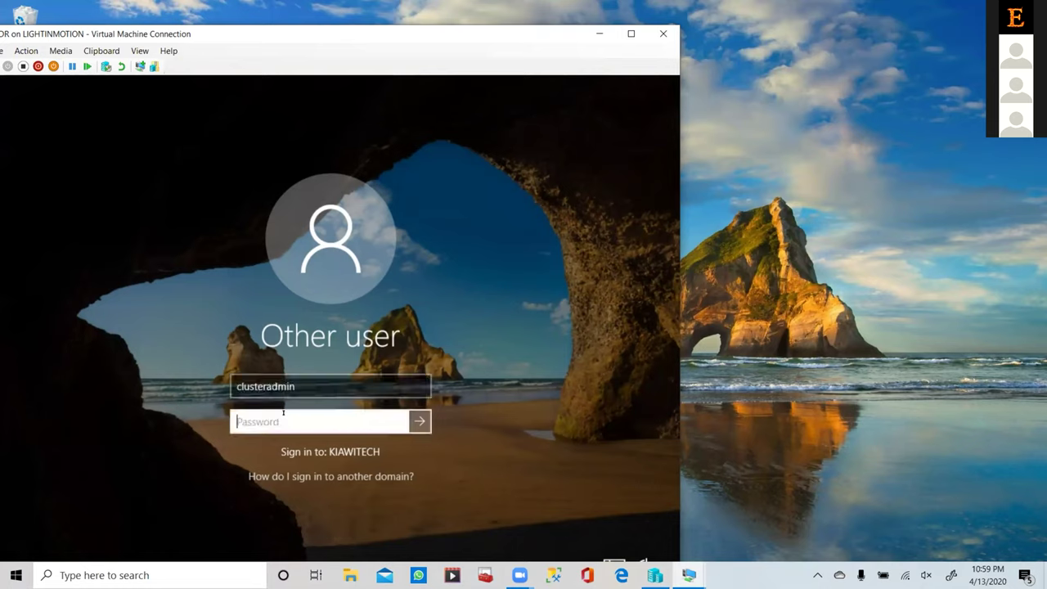
text(*********)
click(415, 418)
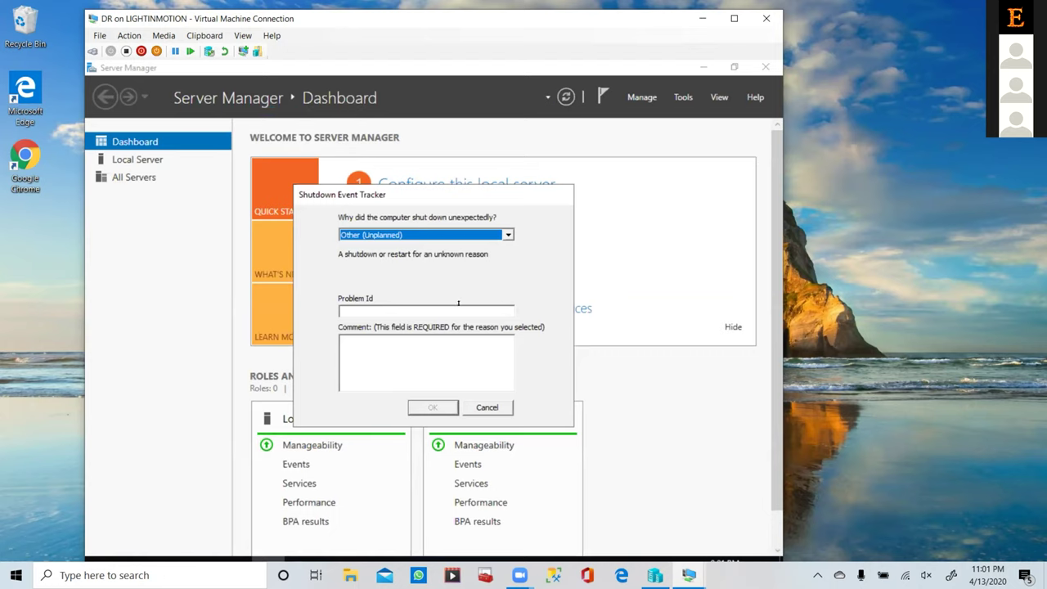
- Submit the DR Shutdown Event Tracker with the comment 1
click(396, 345)
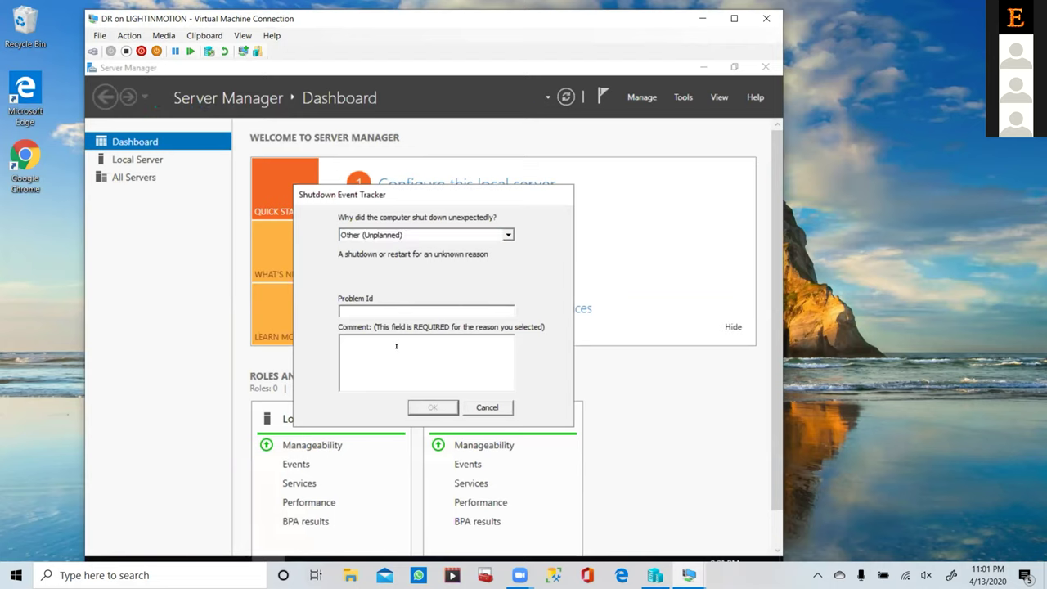
text(1)
click(424, 406)
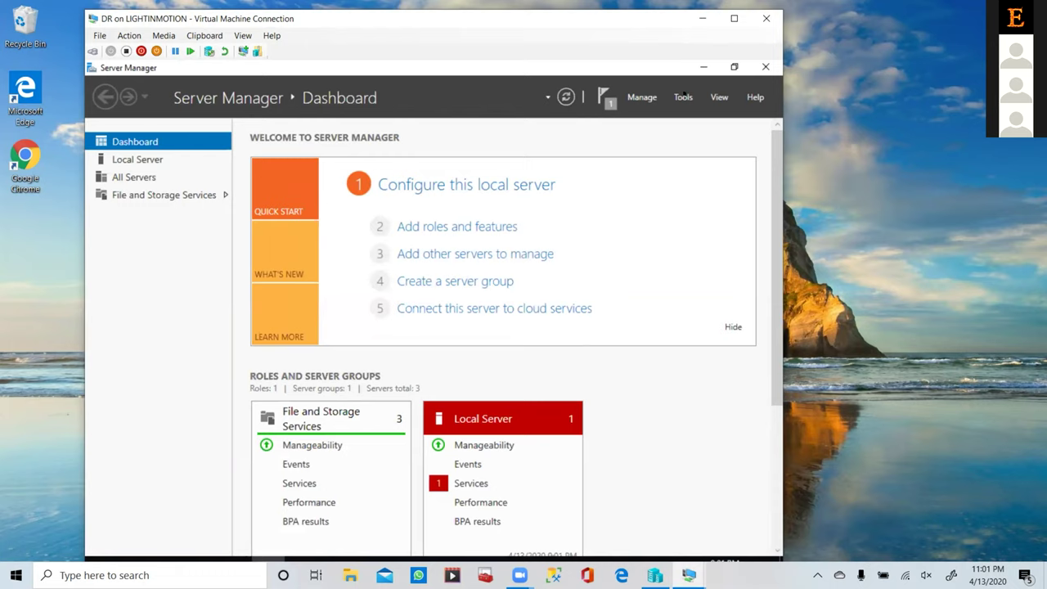
- Launch Failover Cluster Manager from Server Manager's Tools menu on DR
click(683, 97)
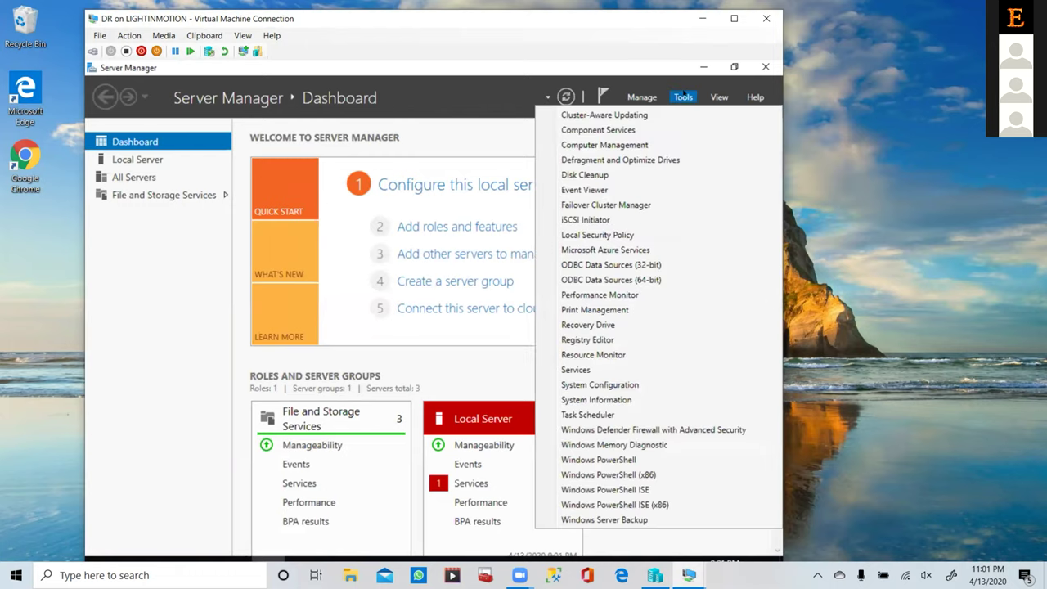
click(612, 204)
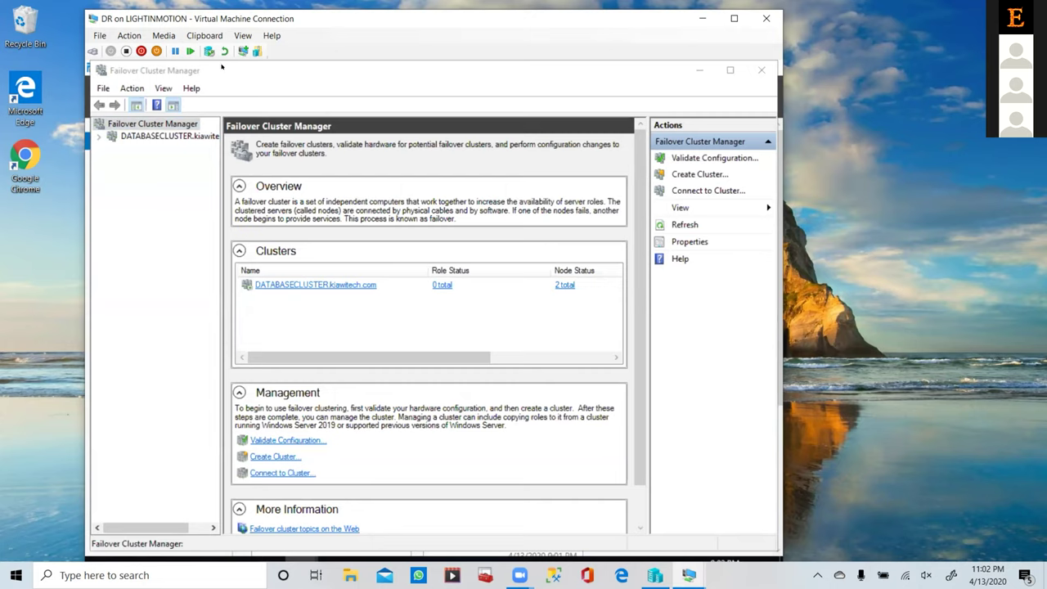
- Select DATABASECLUSTER to view its summary with the \\dc\clusterwitness witness, and expand its sub-sections
click(169, 136)
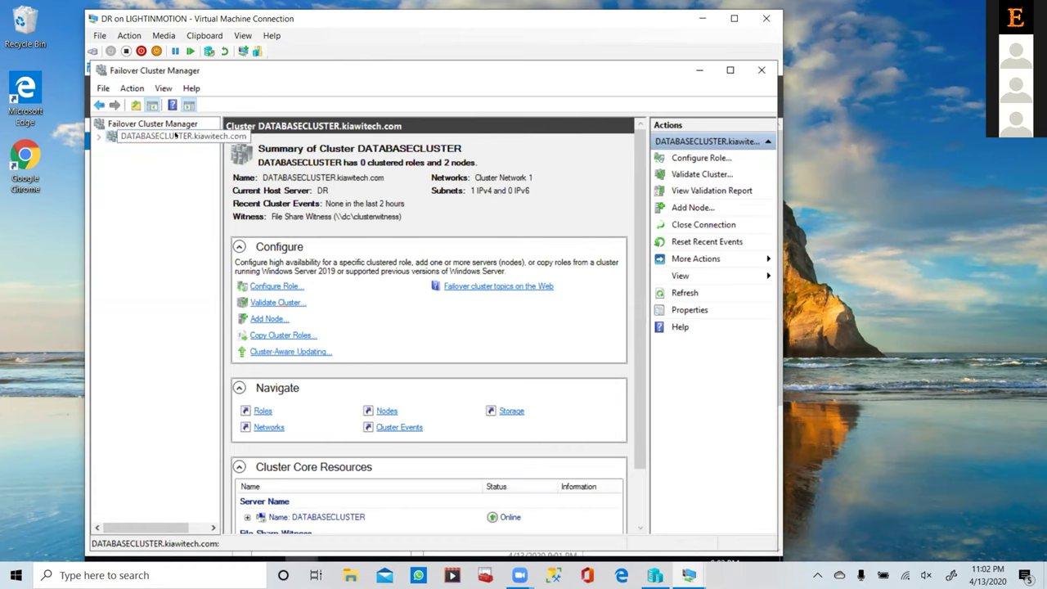
click(98, 137)
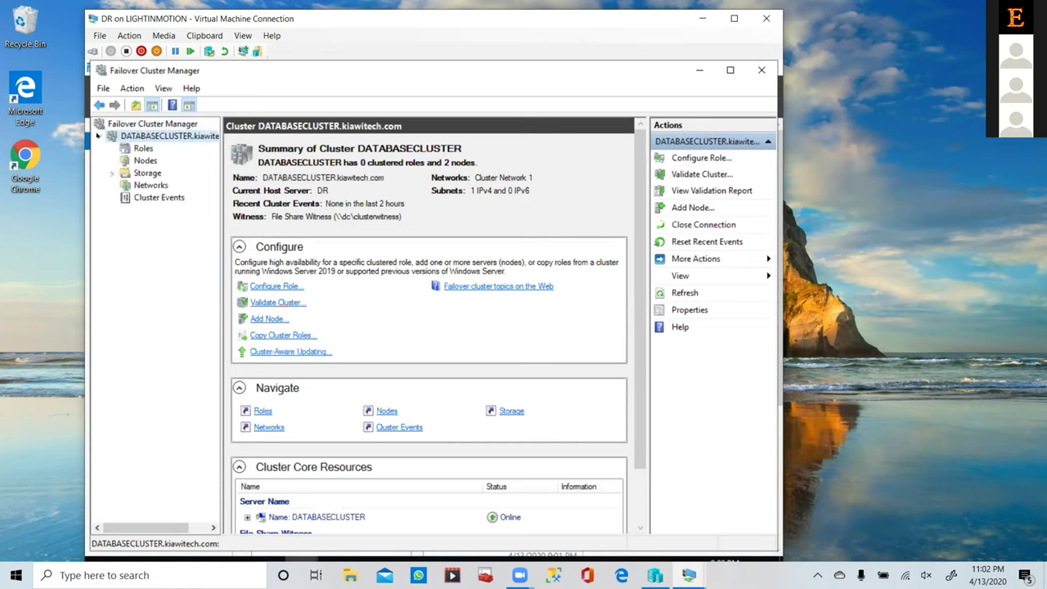
- Refresh the Nodes view on DR showing both nodes Up, then bring the PROD VM window forward
click(145, 161)
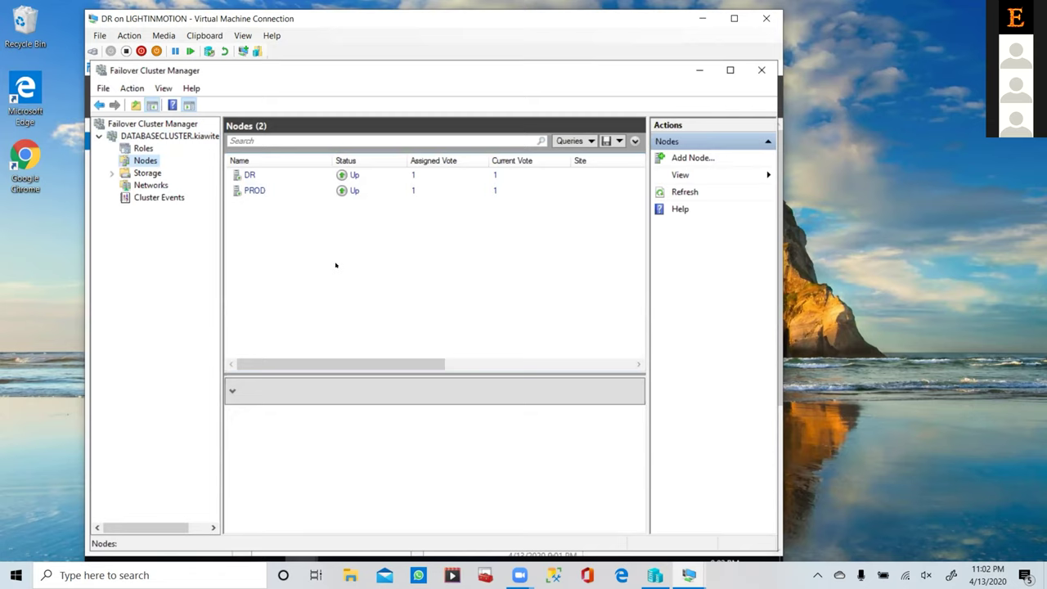
click(693, 193)
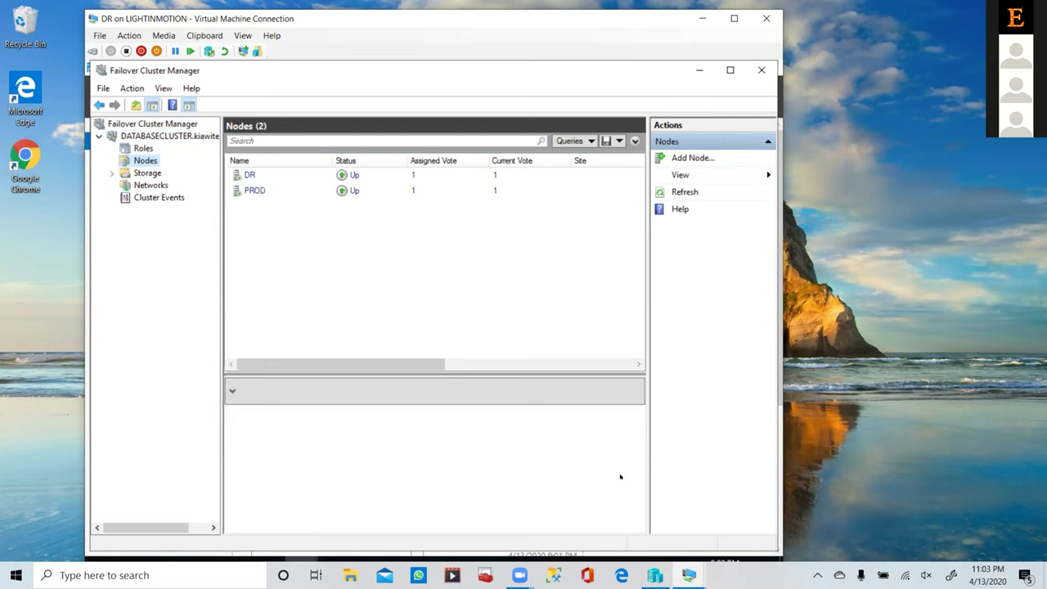
mouse_move(689, 575)
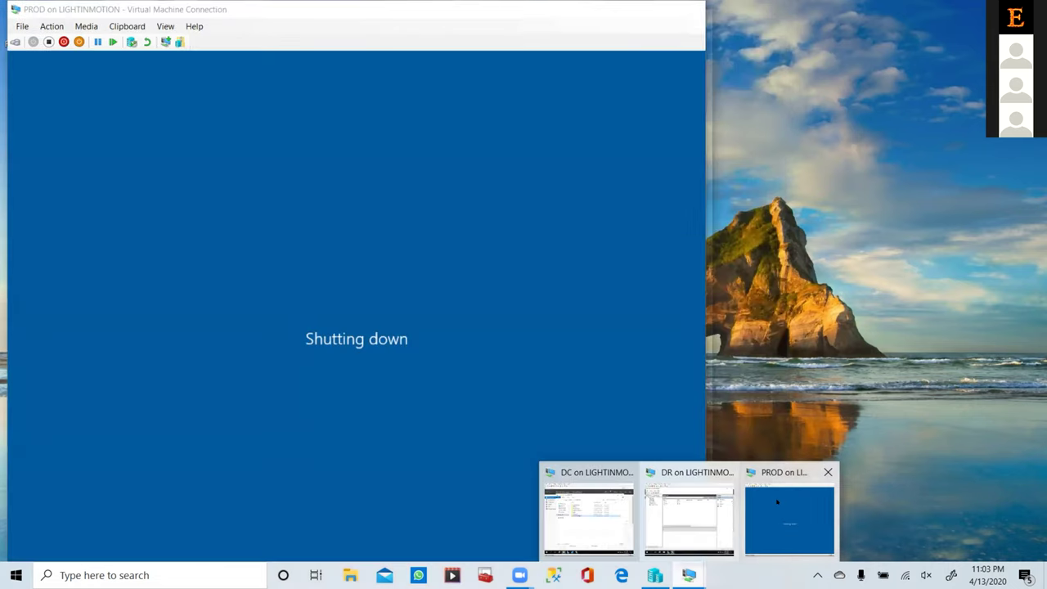
click(777, 502)
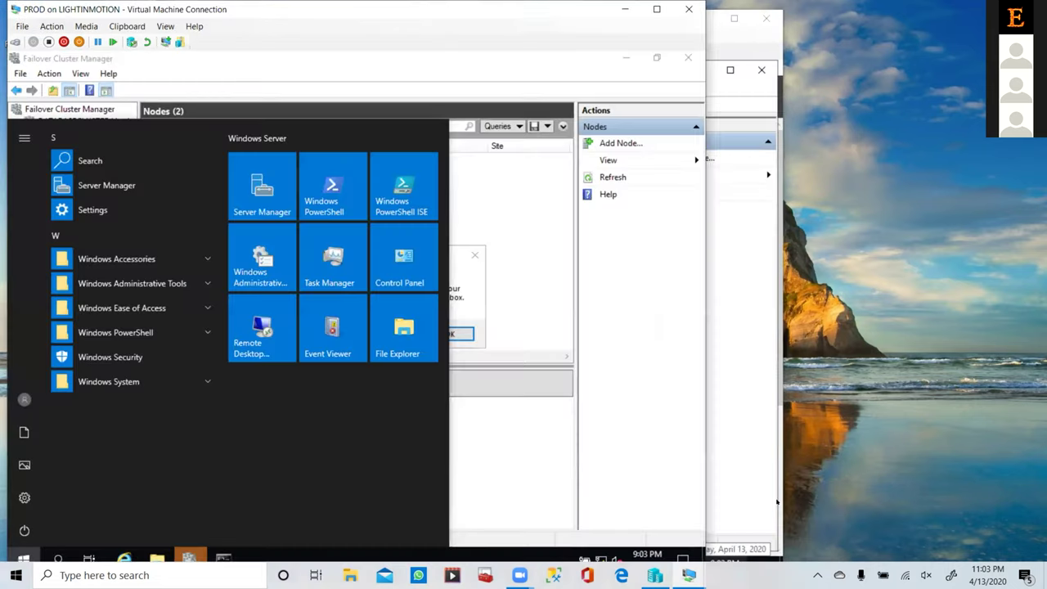